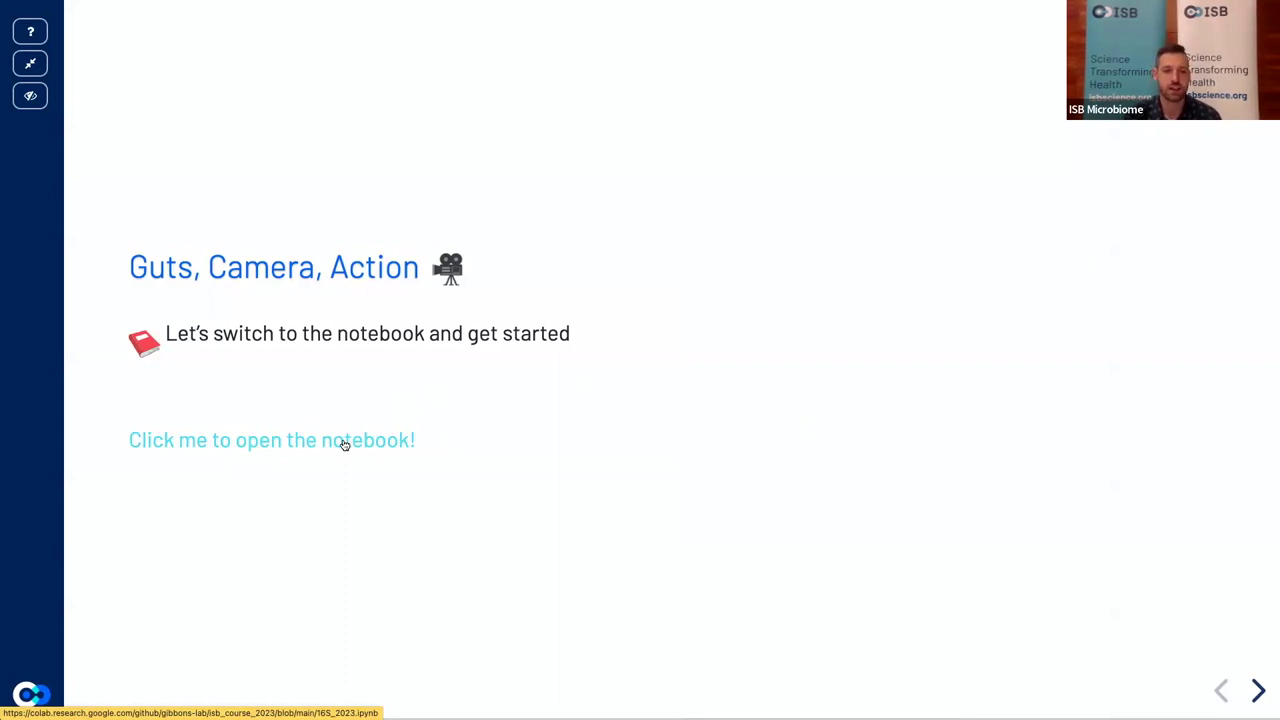
# Step: Open the 16S_2023.ipynb notebook from the slide link and bring up Colab's File menu
pyautogui.click(343, 441)
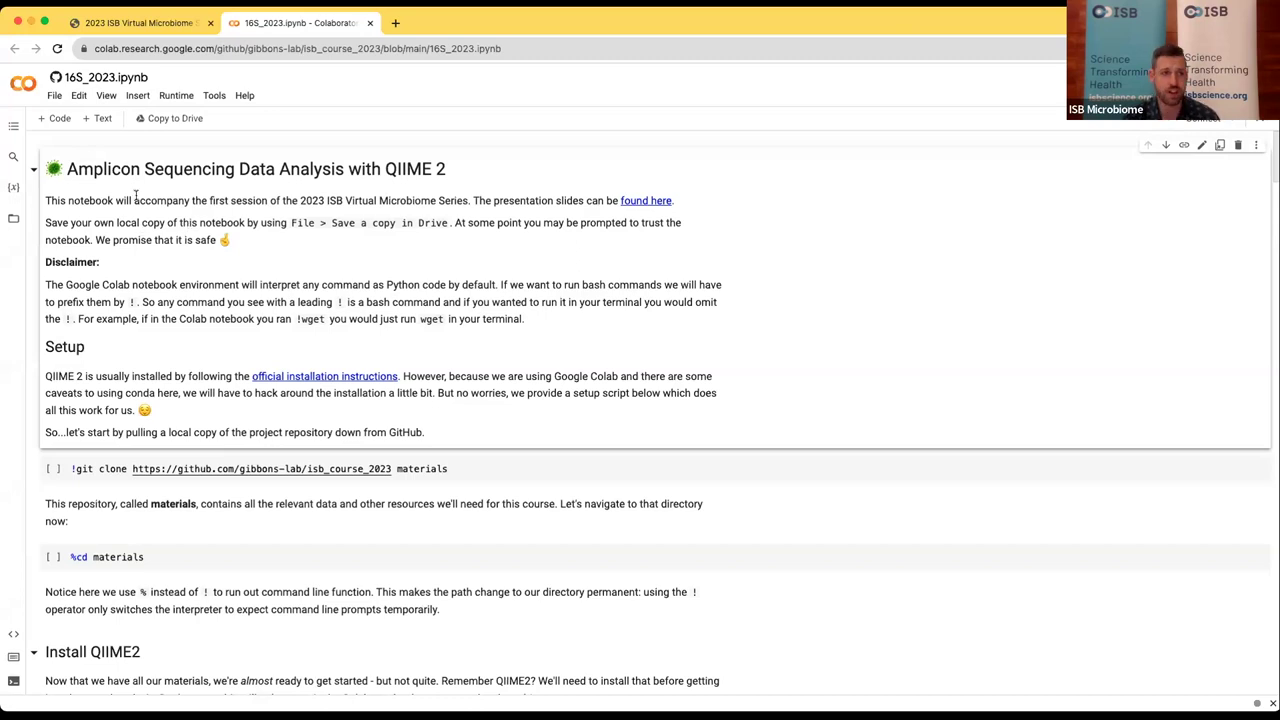
pyautogui.click(56, 97)
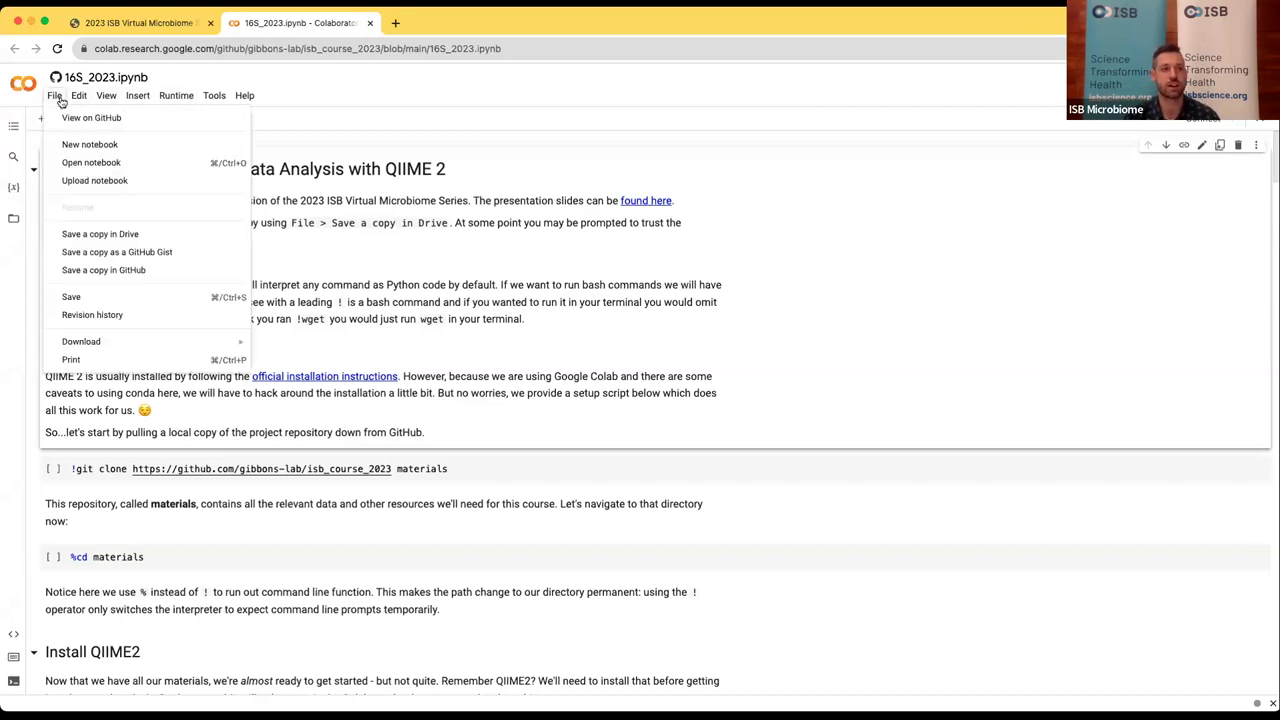
# Step: Save a Drive copy of 16S_2023.ipynb, replacing the 'Copy of ' title prefix with your name prefix
pyautogui.click(96, 234)
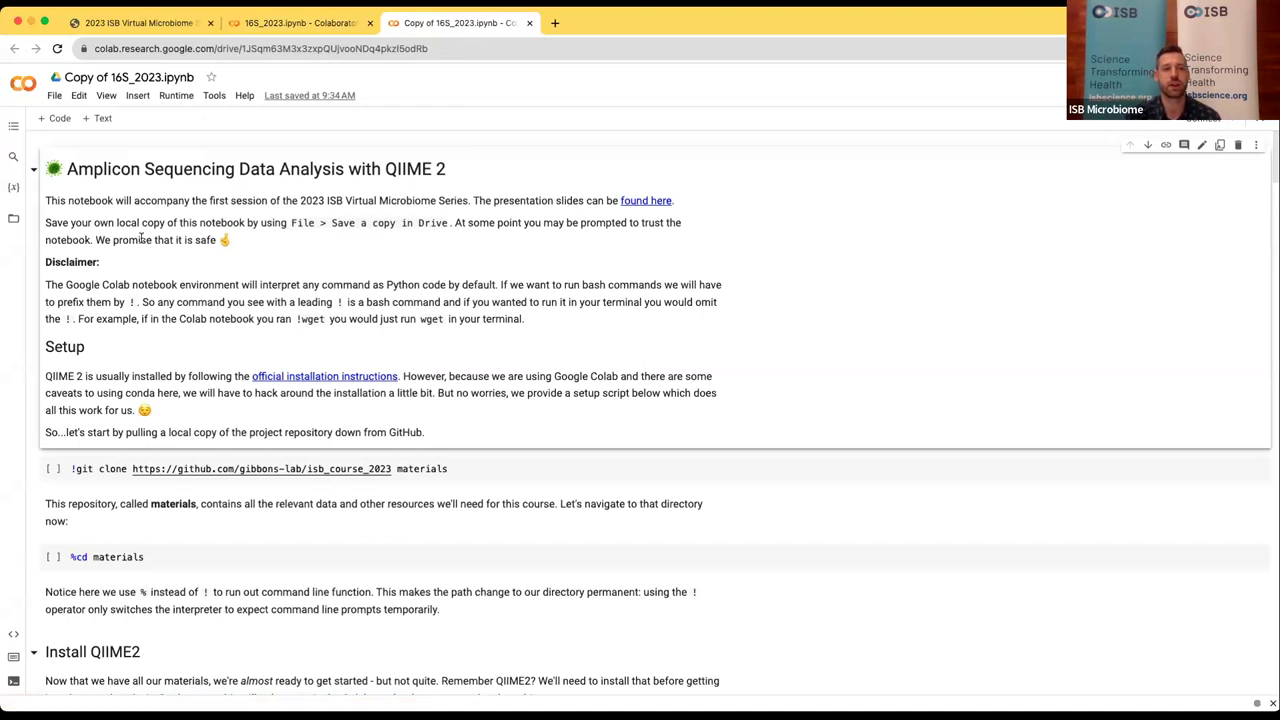
pyautogui.click(112, 77)
pyautogui.moveTo(112, 77); pyautogui.dragTo(43, 80)
pyautogui.press('BackSpace')
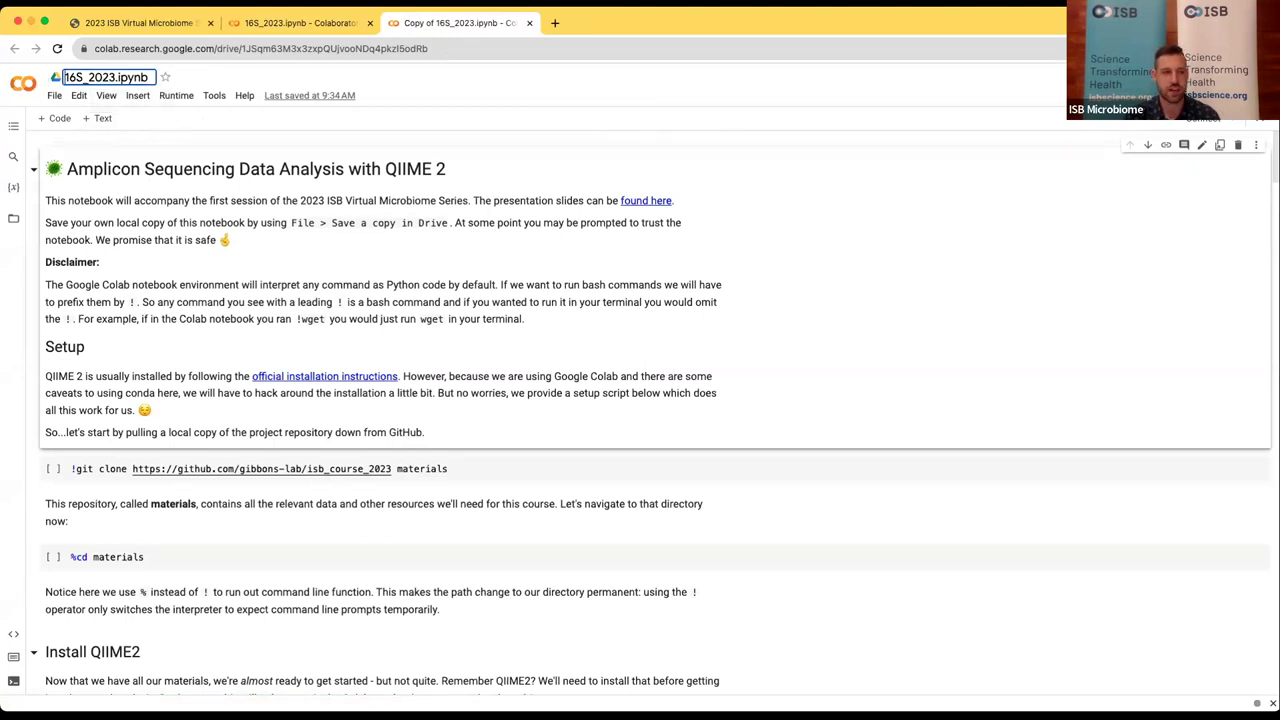
pyautogui.write('nick_')
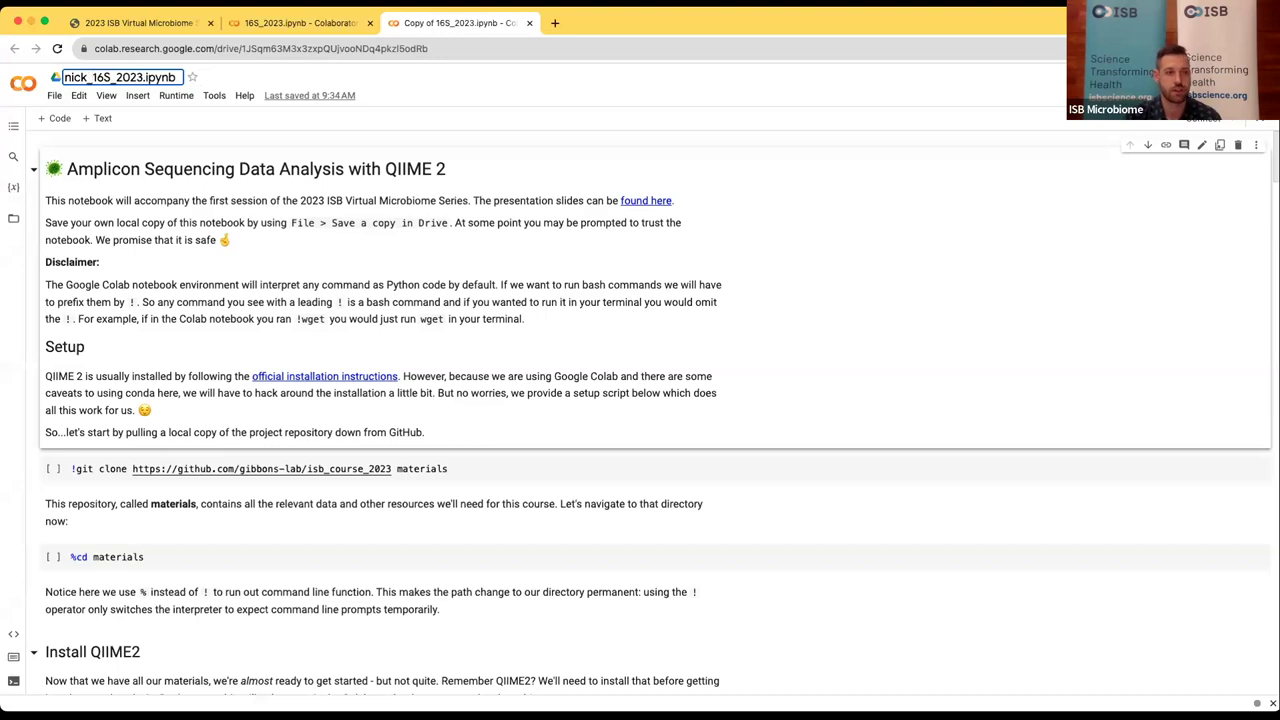
pyautogui.press('Return')
pyautogui.scroll(-1, 218, 227)
# Step: Connect to a Python 3 runtime and show the Files sidebar, holding only sample_data
pyautogui.scroll(1, 218, 227)
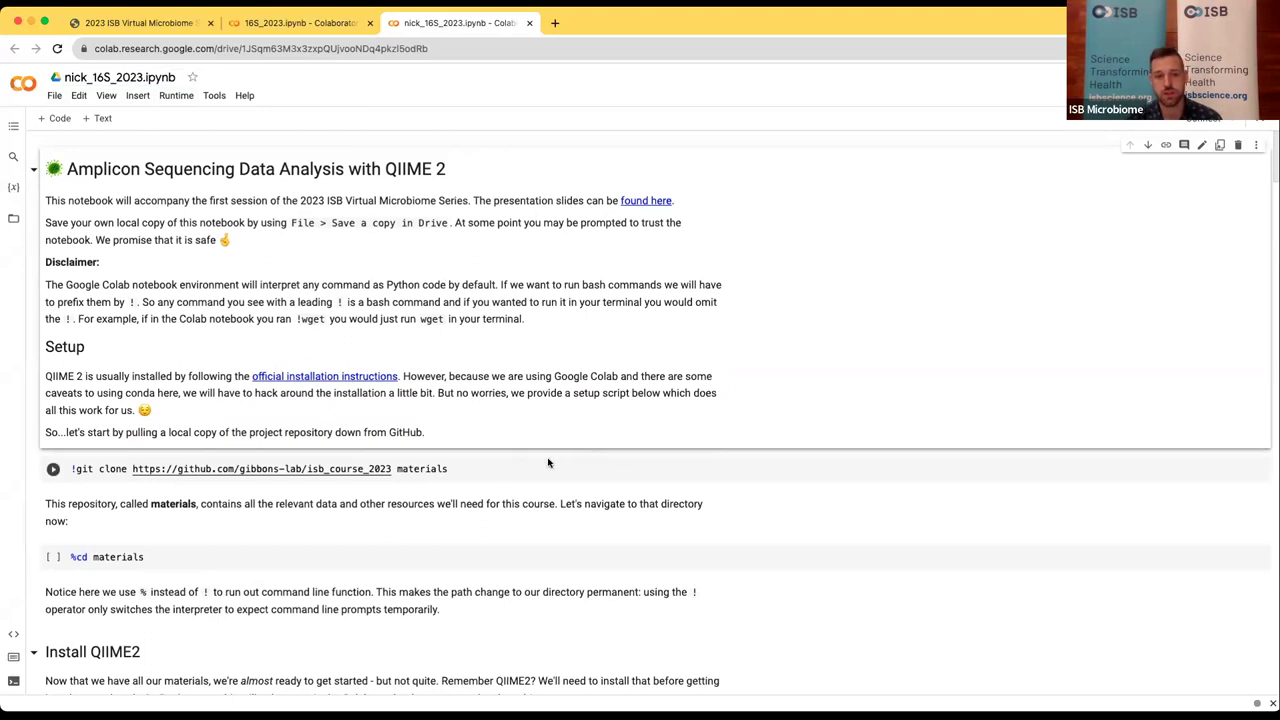
pyautogui.scroll(-1, 590, 450)
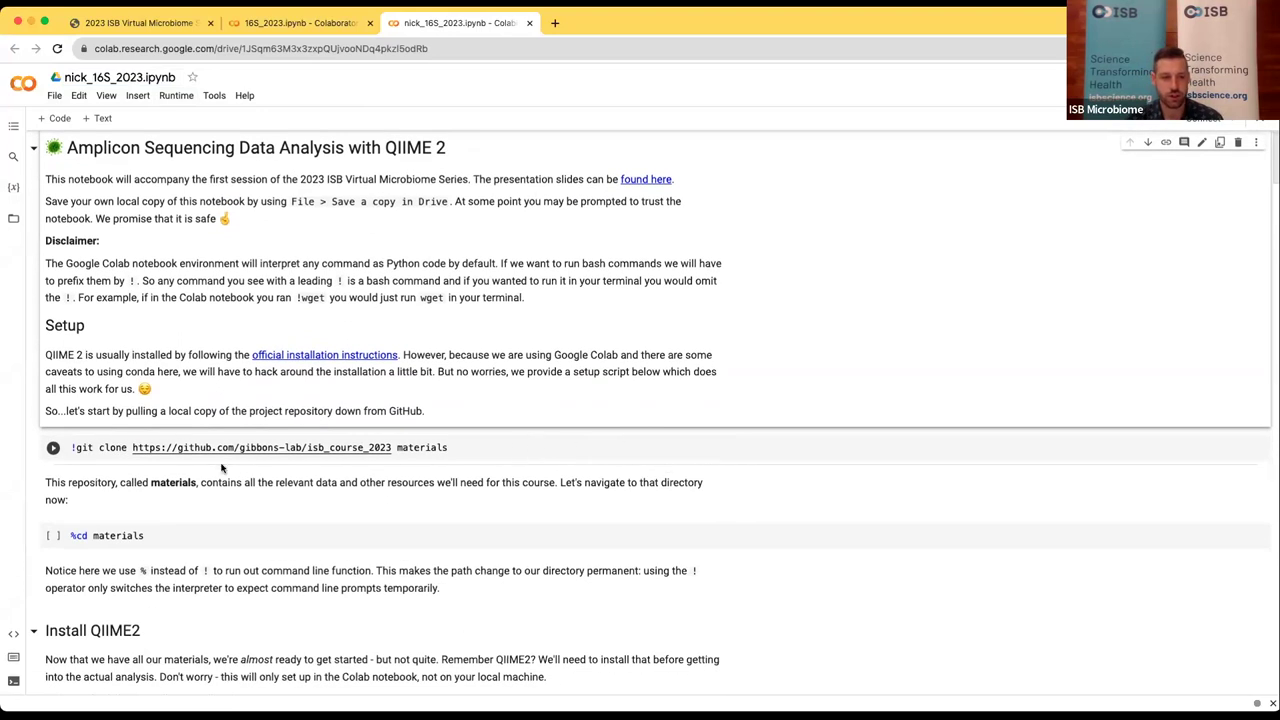
pyautogui.click(54, 448)
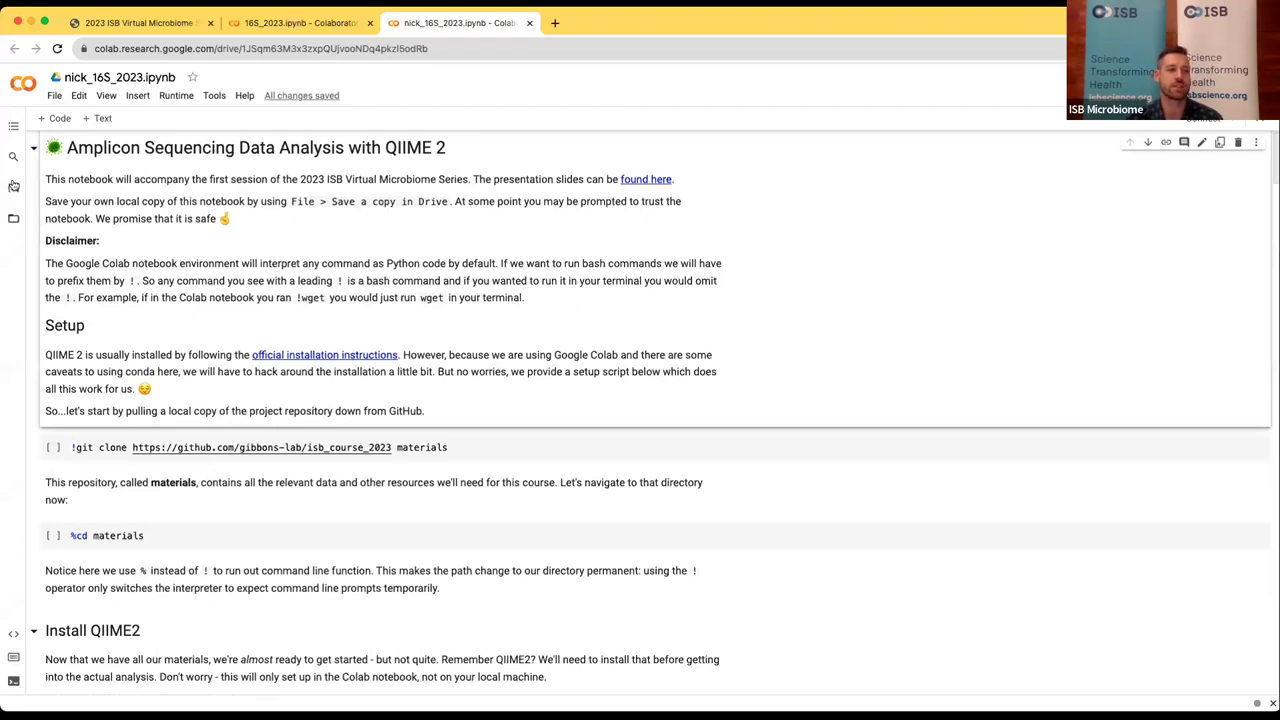
pyautogui.click(14, 126)
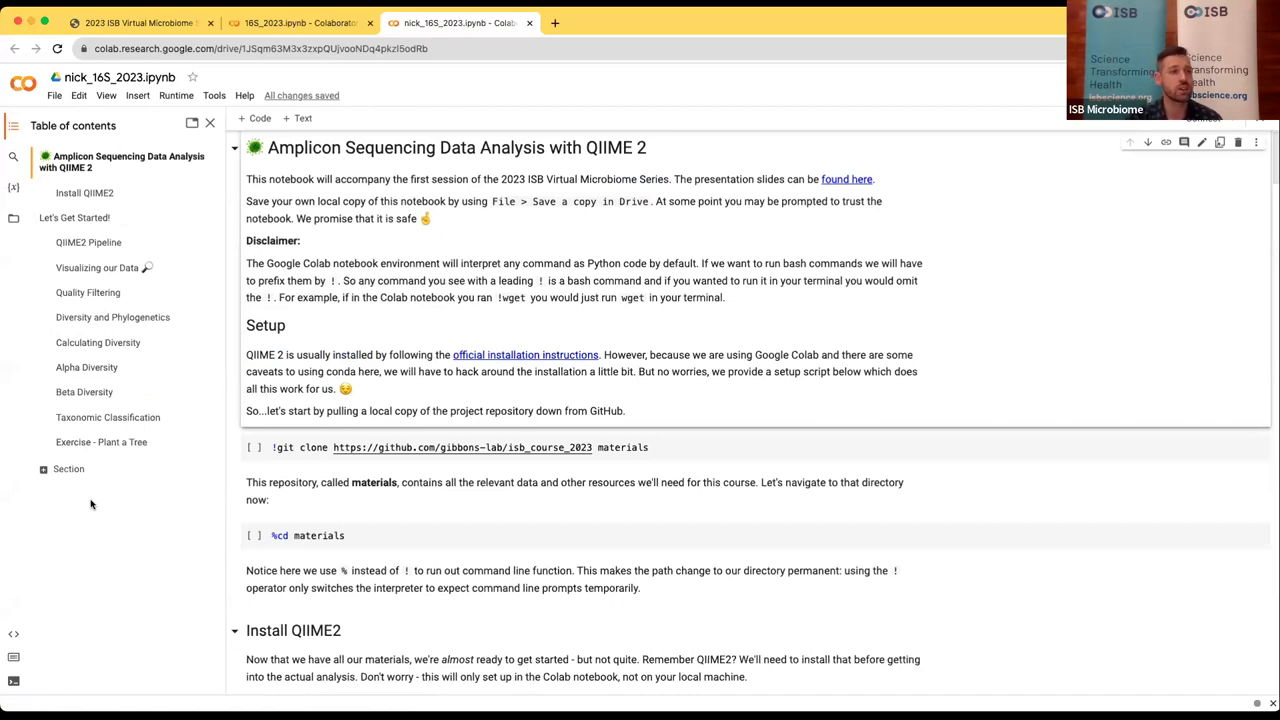
pyautogui.click(13, 220)
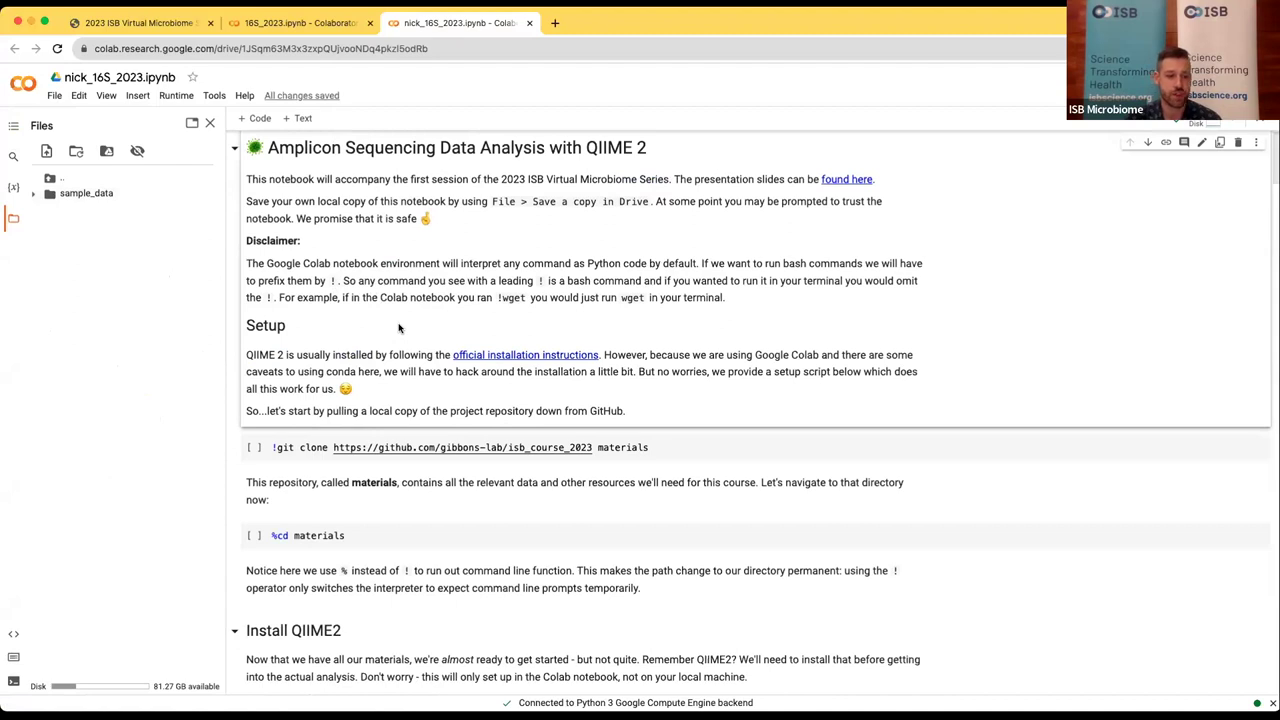
pyautogui.scroll(-2, 398, 328)
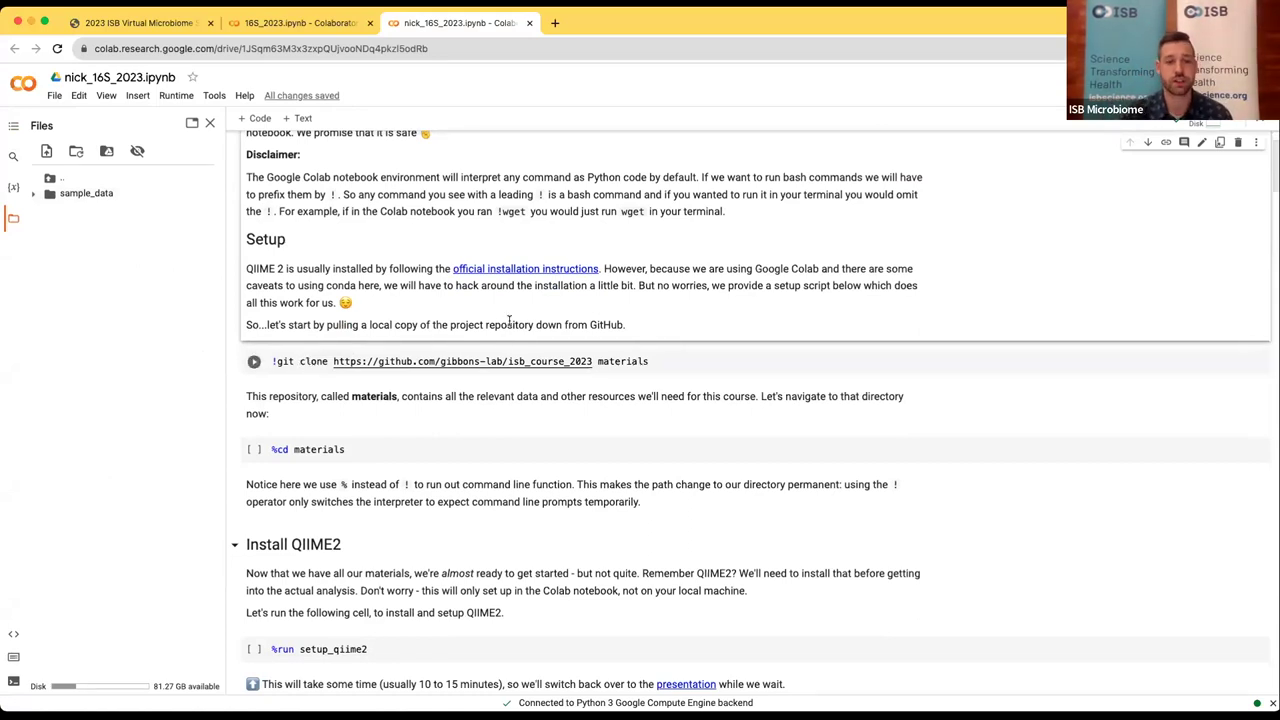
# Step: Run the !git clone cell to download the isb_course_2023 repository into a materials folder
pyautogui.click(275, 361)
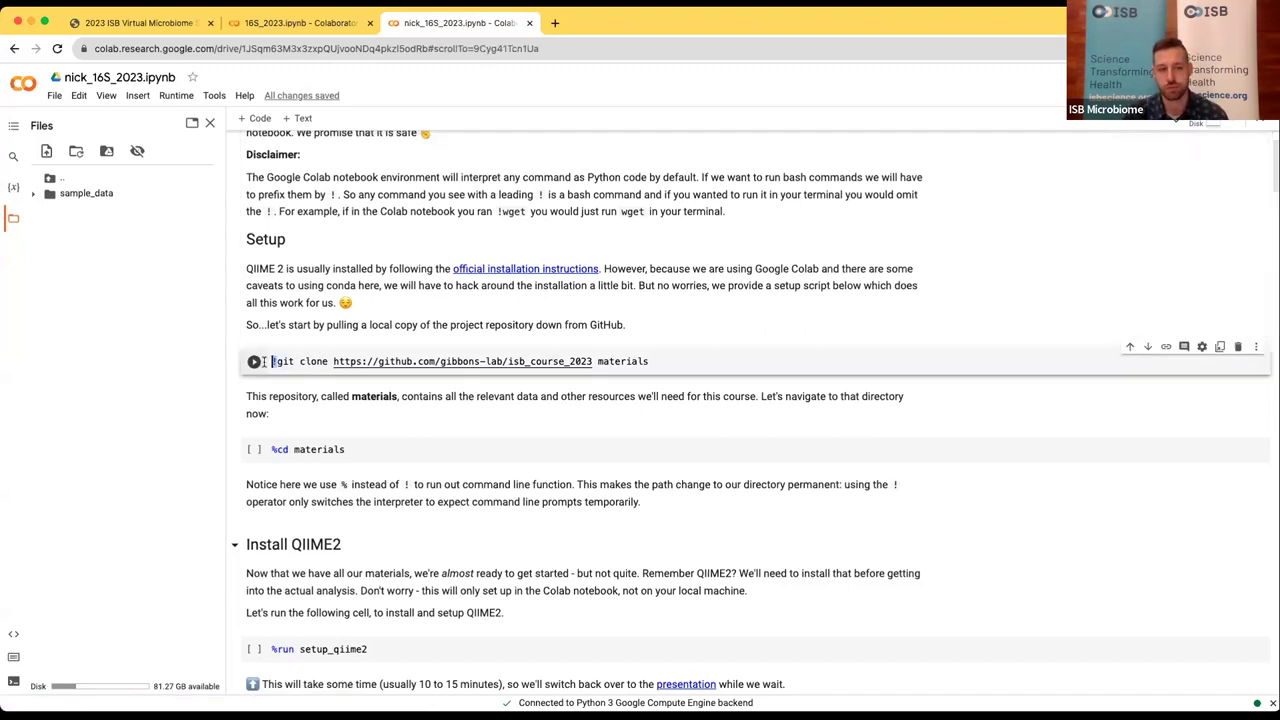
pyautogui.click(406, 262)
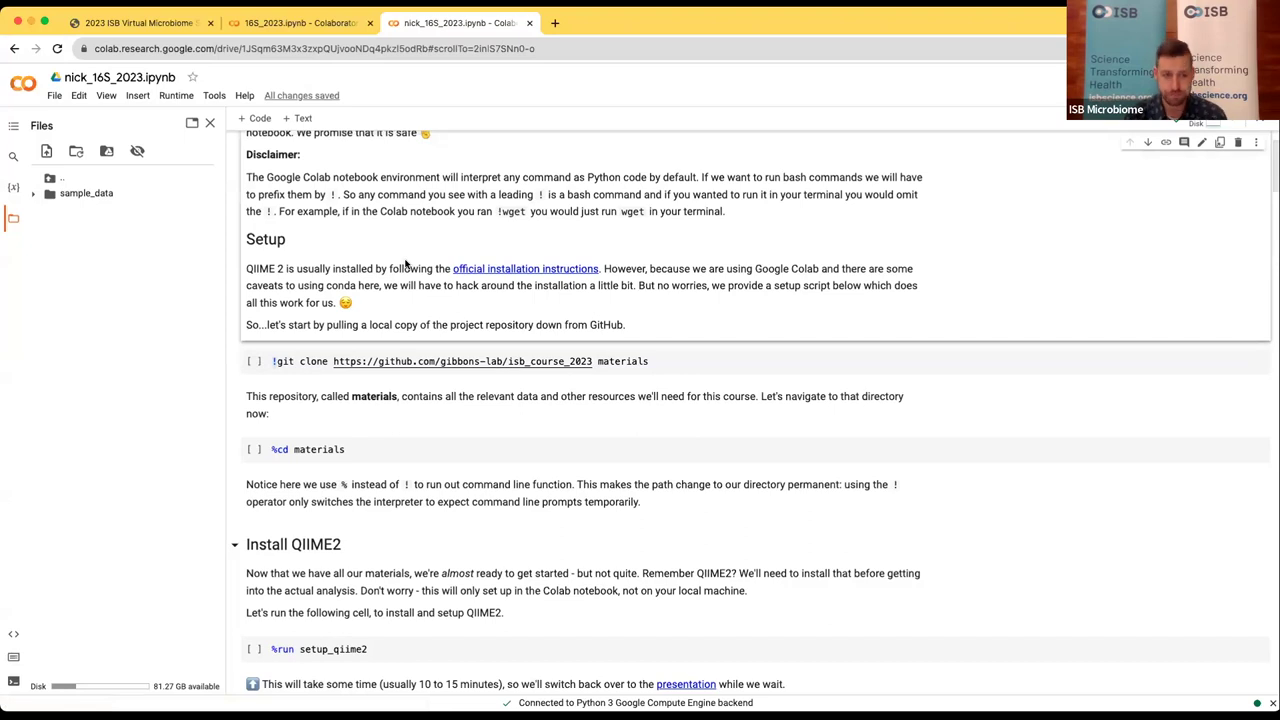
pyautogui.click(295, 364)
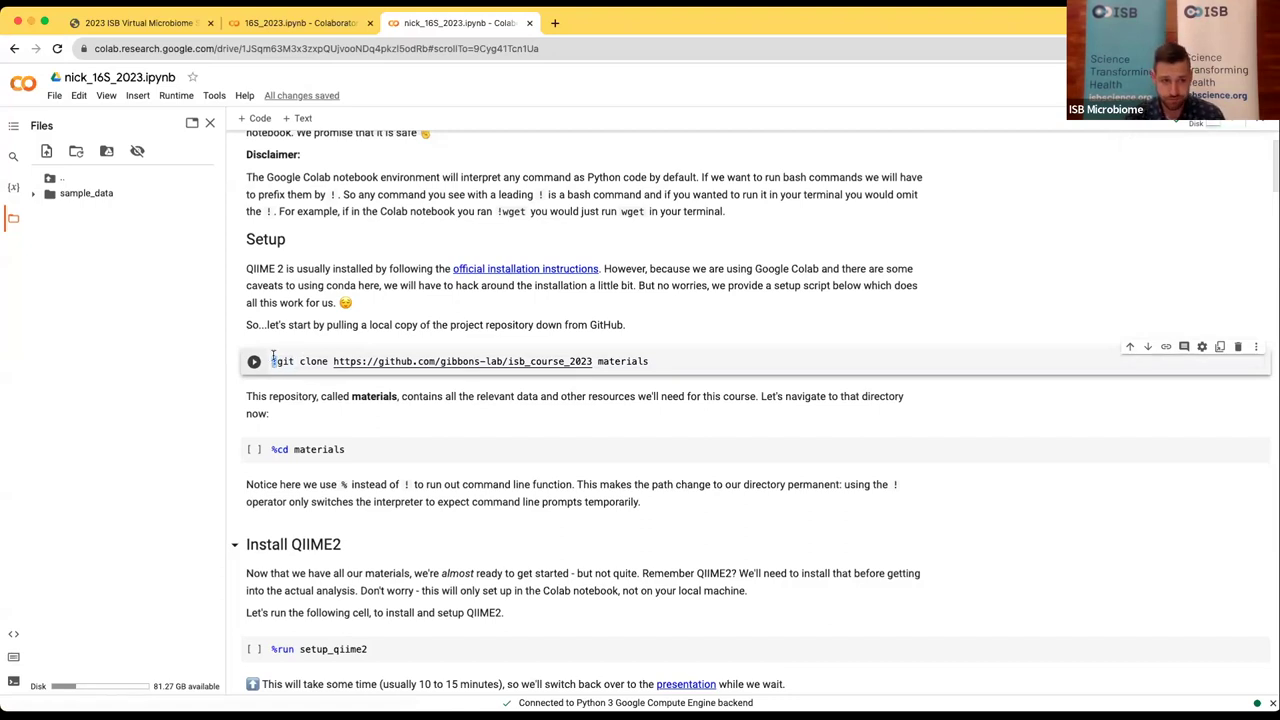
pyautogui.click(254, 362)
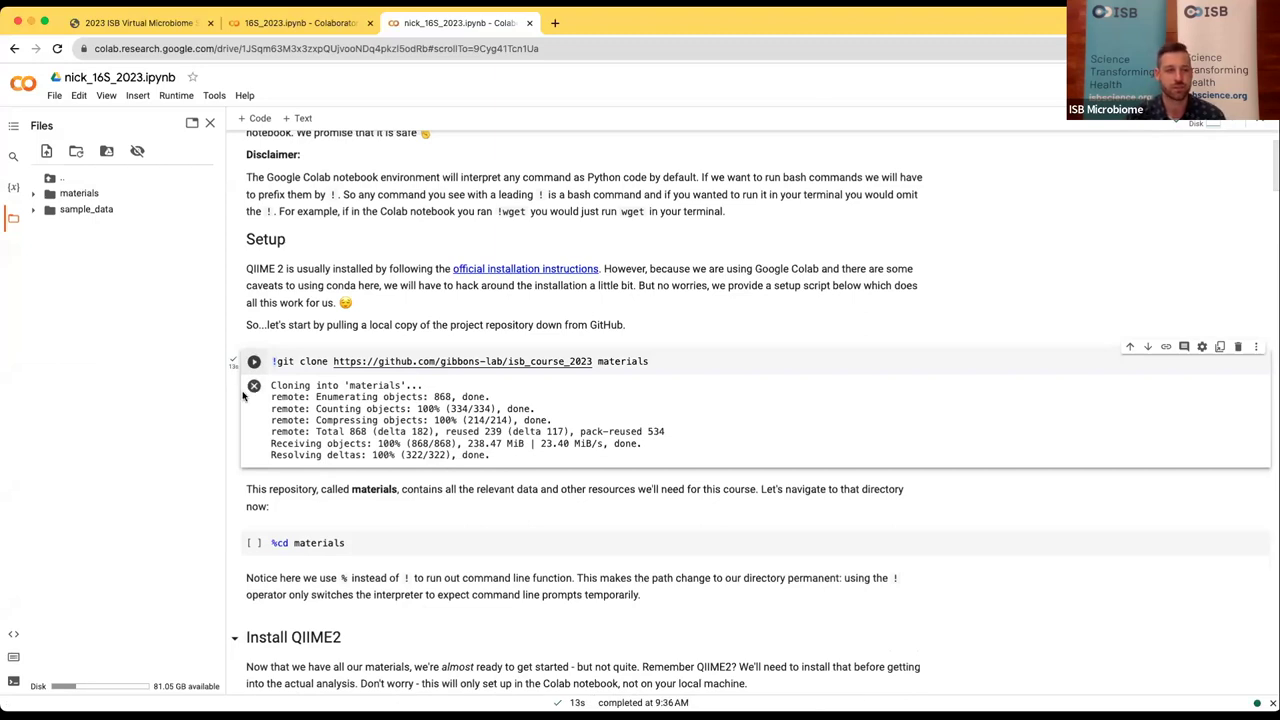
pyautogui.scroll(-1, 241, 380)
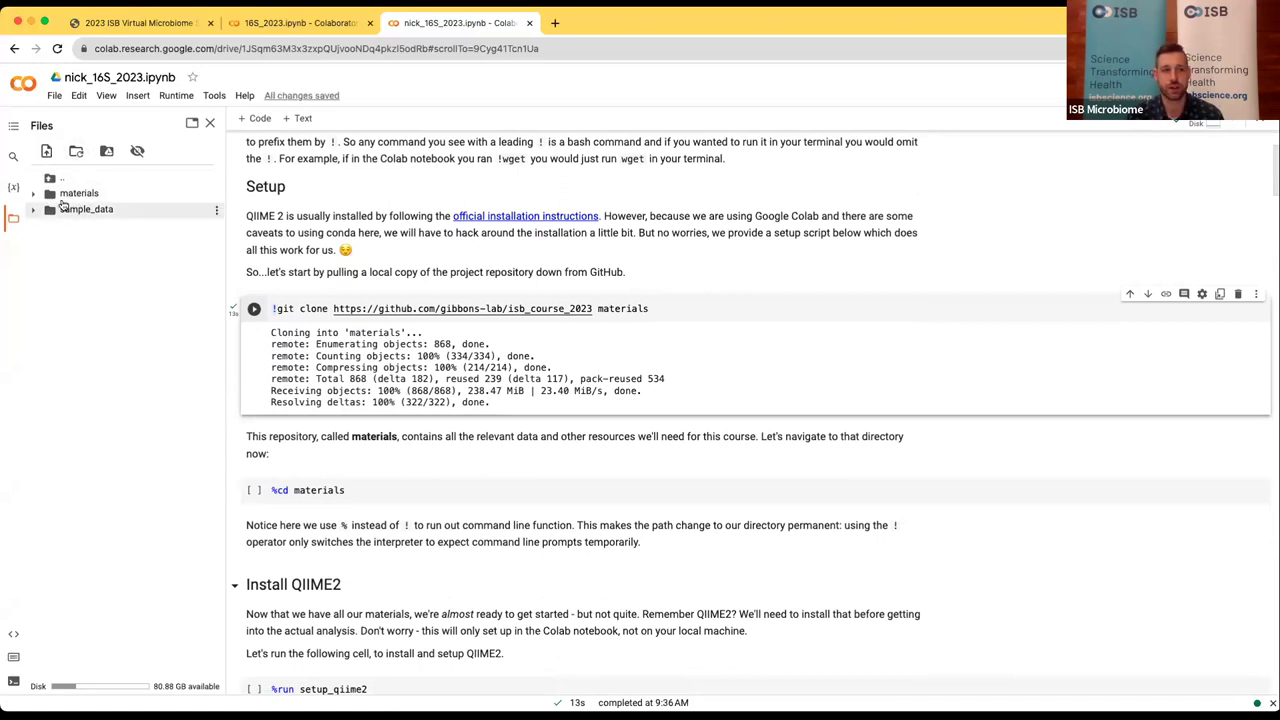
# Step: Expand the materials folder, then run %cd materials to work in /content/materials
pyautogui.click(33, 195)
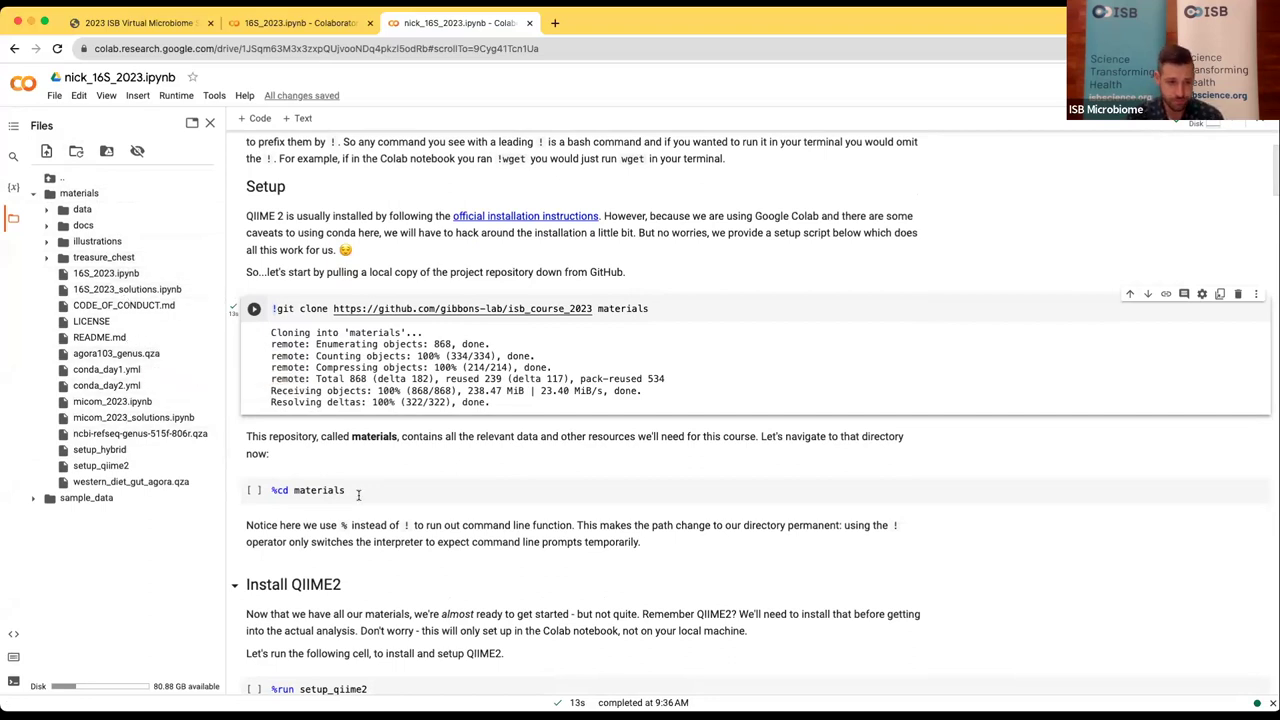
pyautogui.scroll(1, 417, 444)
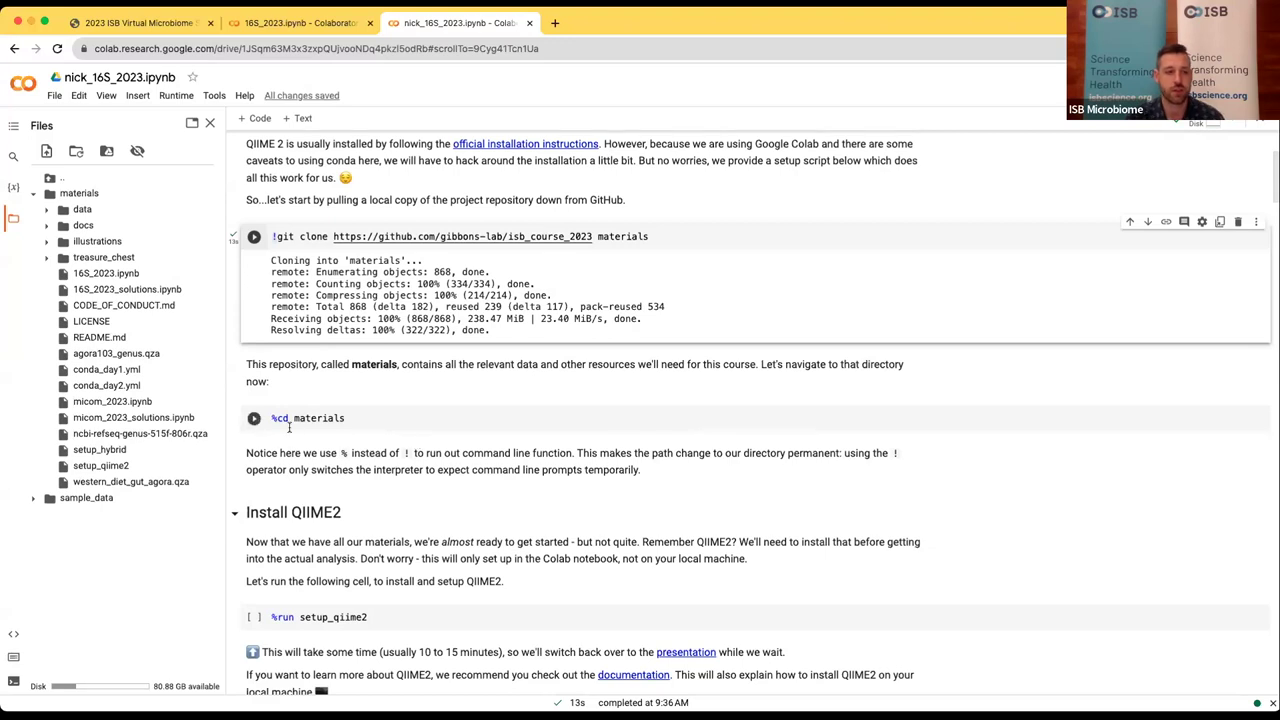
pyautogui.click(255, 420)
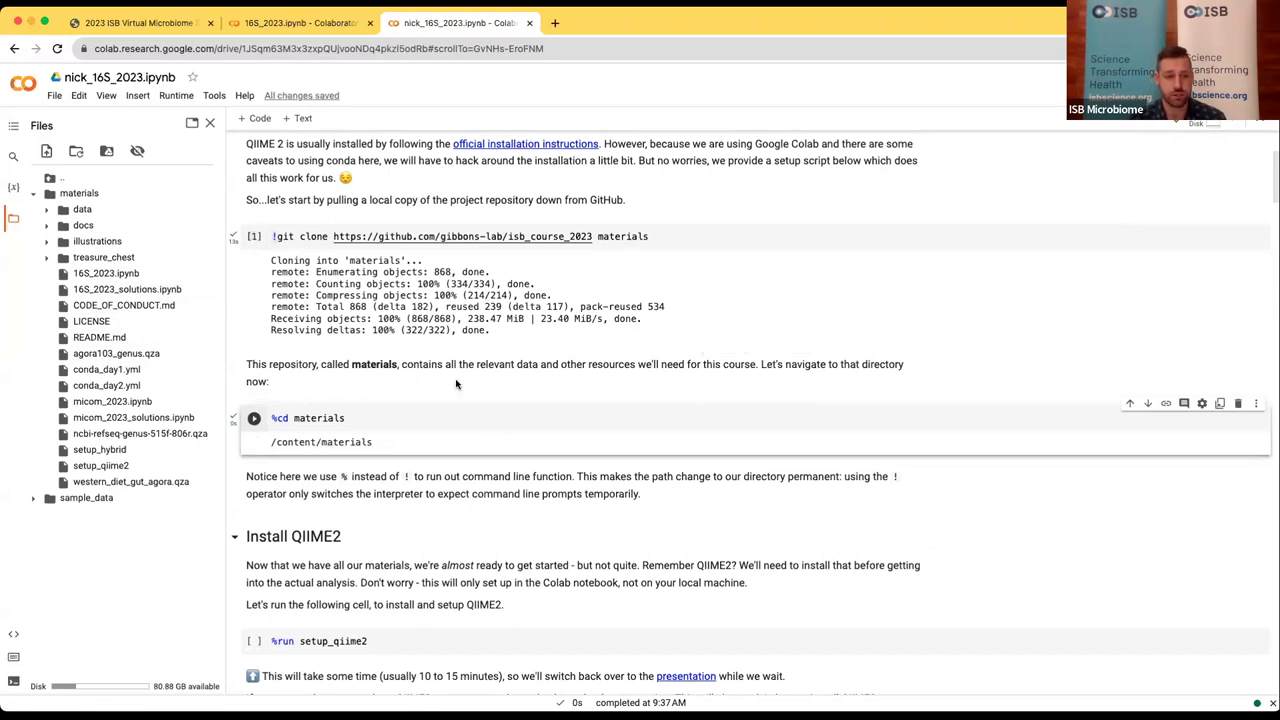
pyautogui.scroll(-1, 456, 384)
pyautogui.scroll(-5, 456, 384)
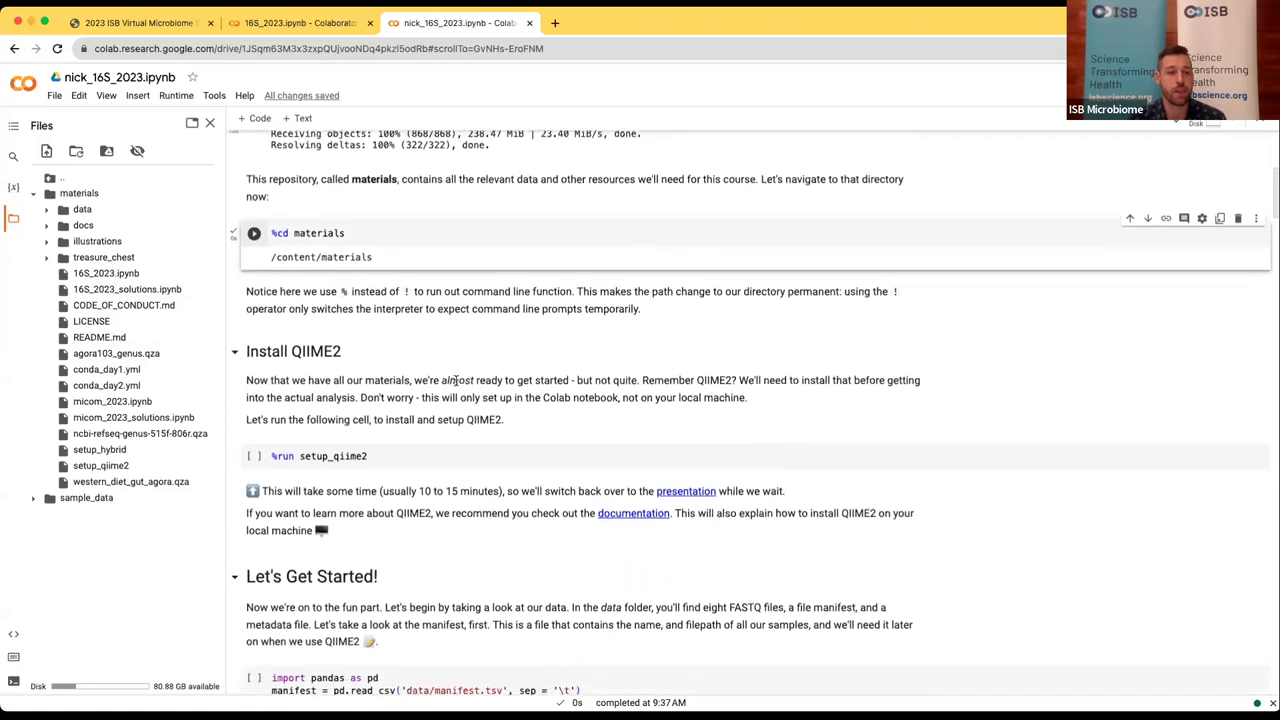
pyautogui.scroll(-1, 456, 384)
pyautogui.scroll(2, 456, 384)
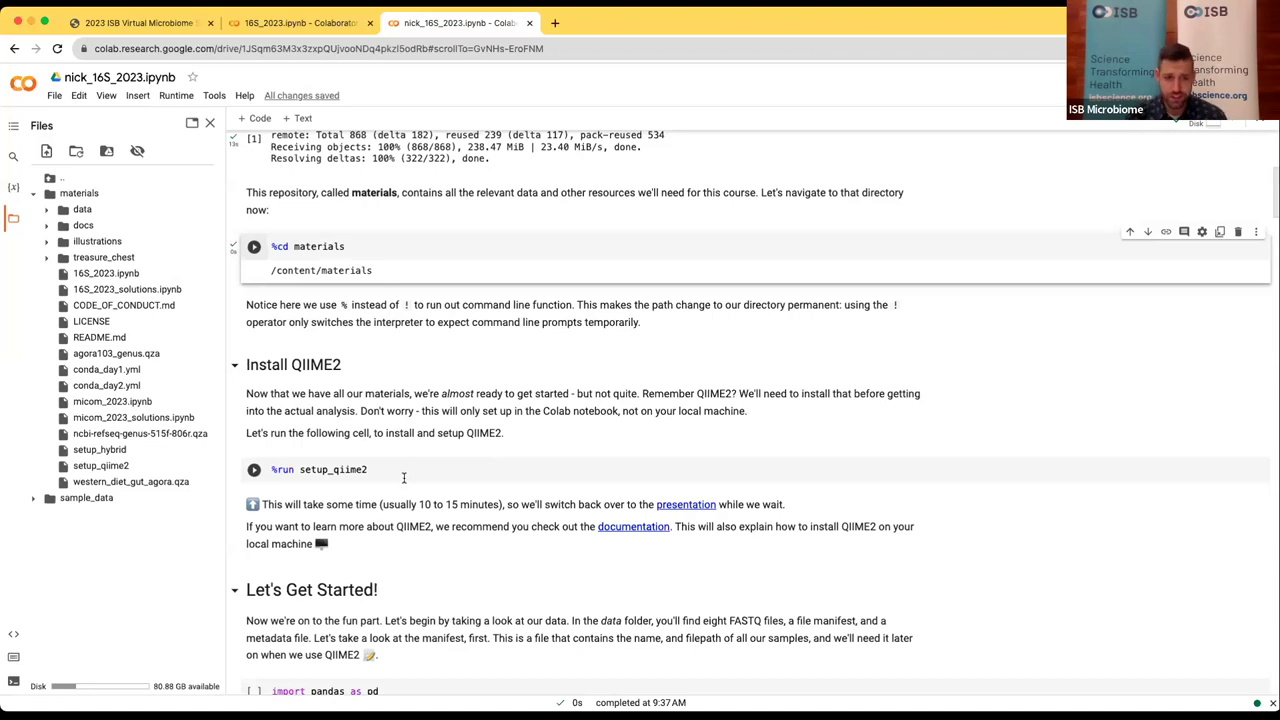
# Step: Run the %run setup_qiime2 cell, installing Miniconda to /usr/local and then QIIME 2
pyautogui.scroll(-1, 408, 478)
pyautogui.scroll(1, 405, 483)
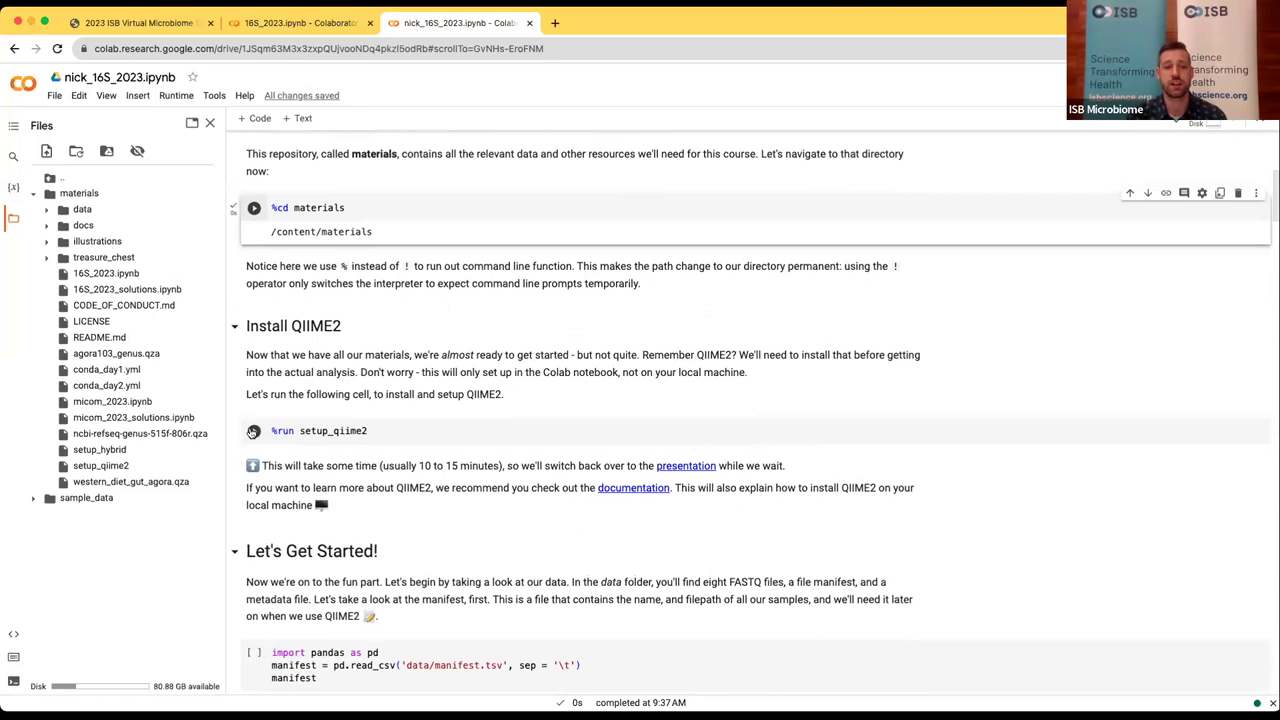
pyautogui.click(253, 432)
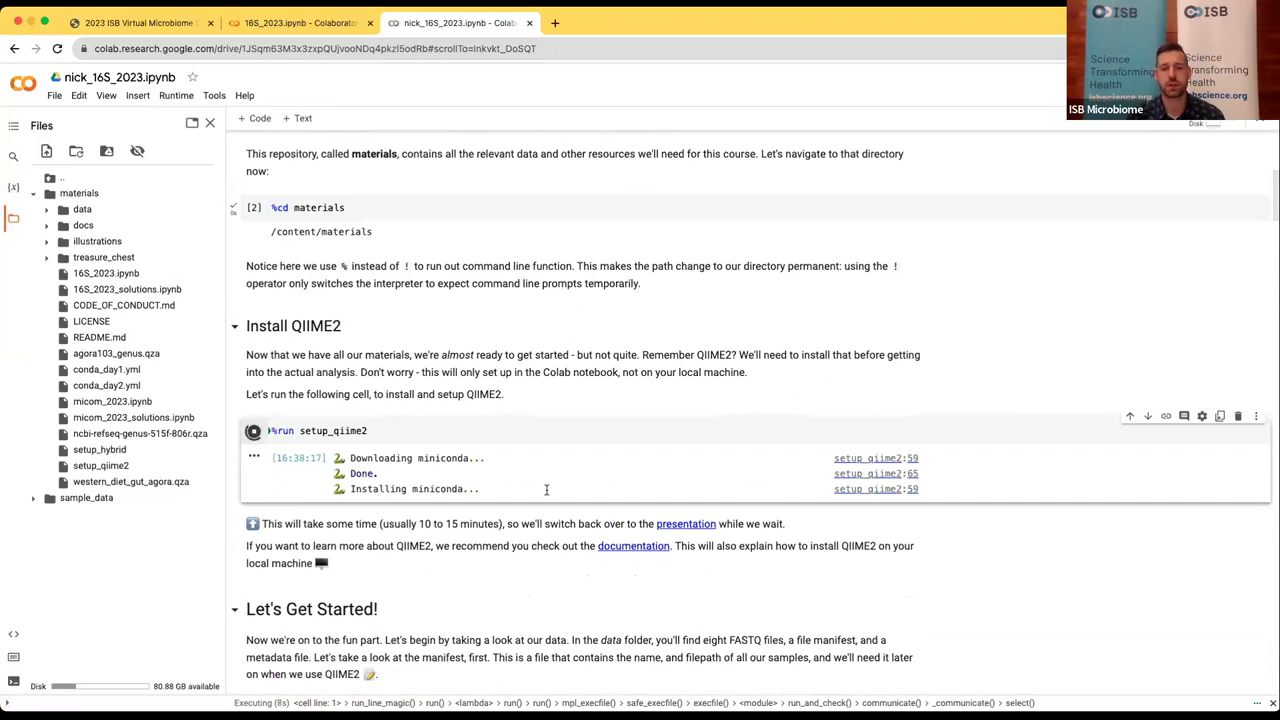
pyautogui.scroll(2, 491, 594)
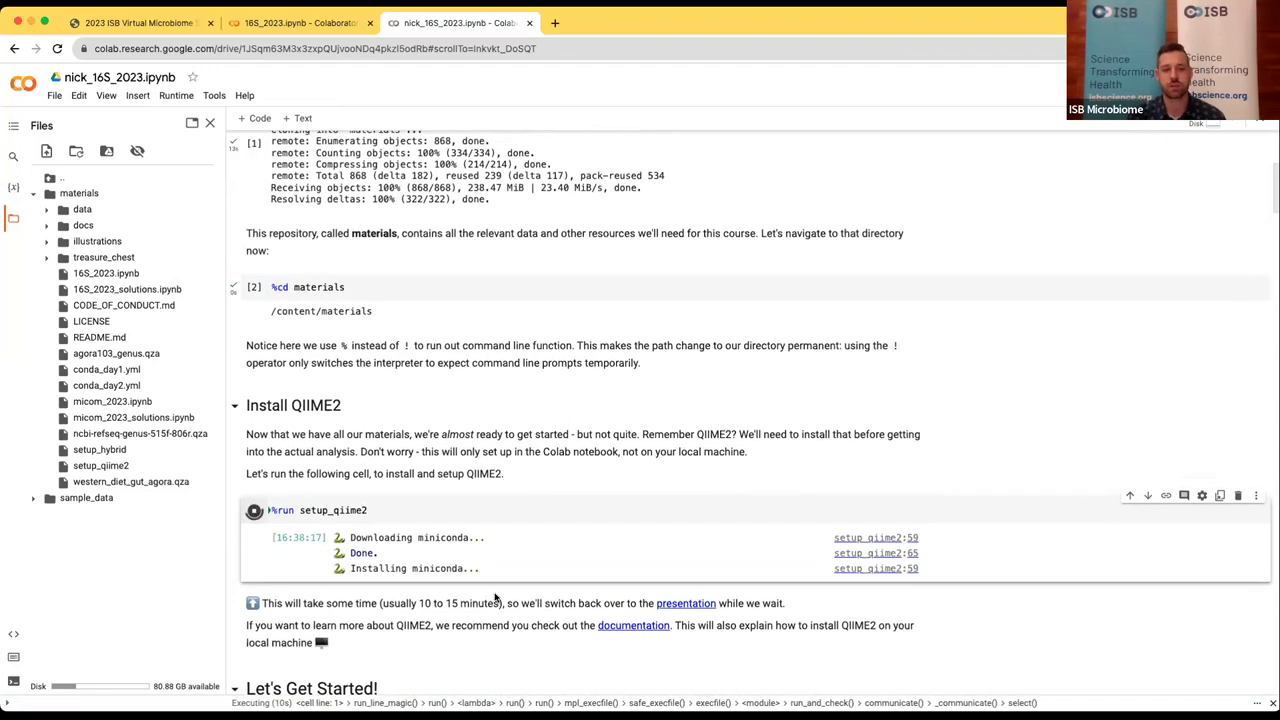
pyautogui.scroll(-1, 494, 597)
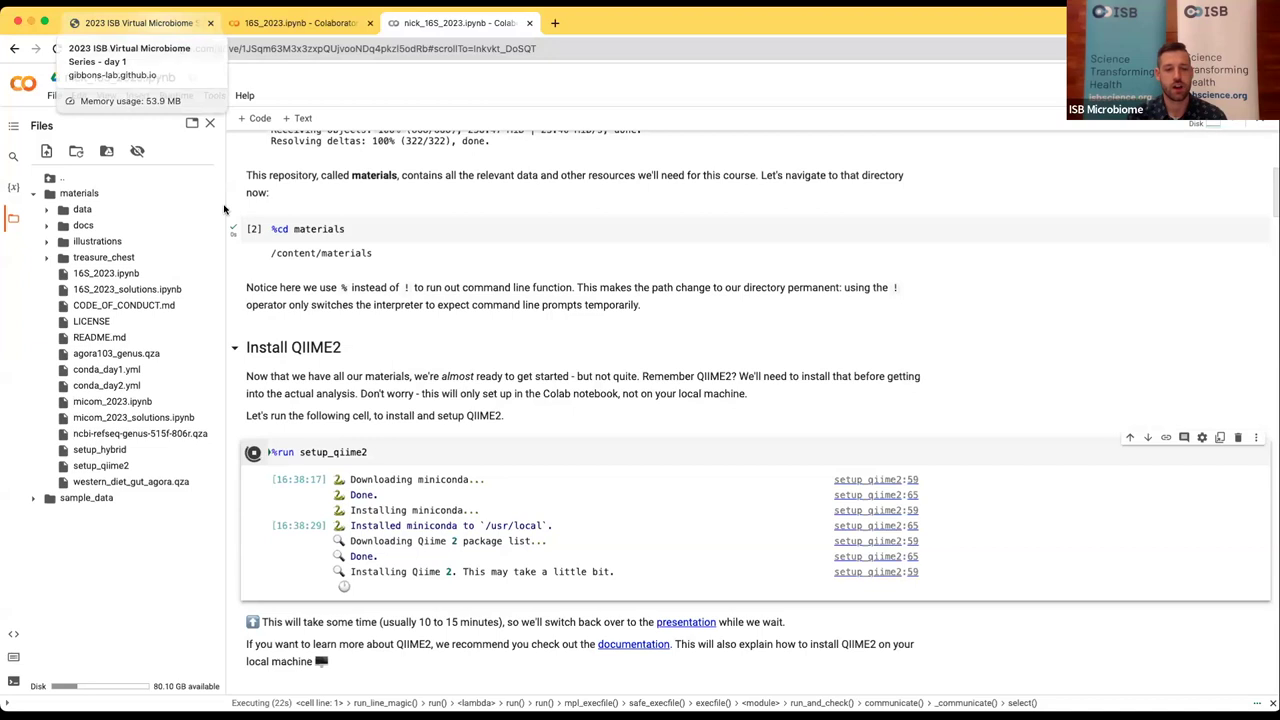
pyautogui.scroll(-1, 441, 453)
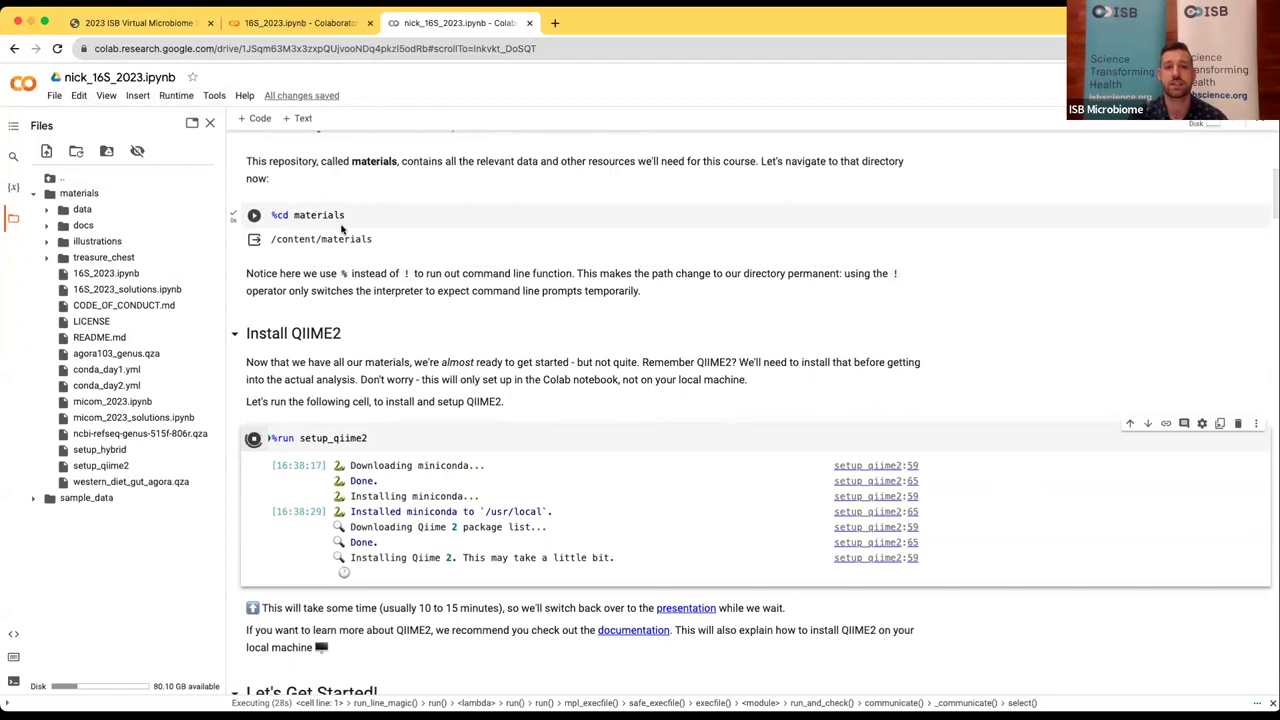
# Step: Show the course slides full screen and advance two slides to 'The Gut Microbiome'
pyautogui.click(97, 30)
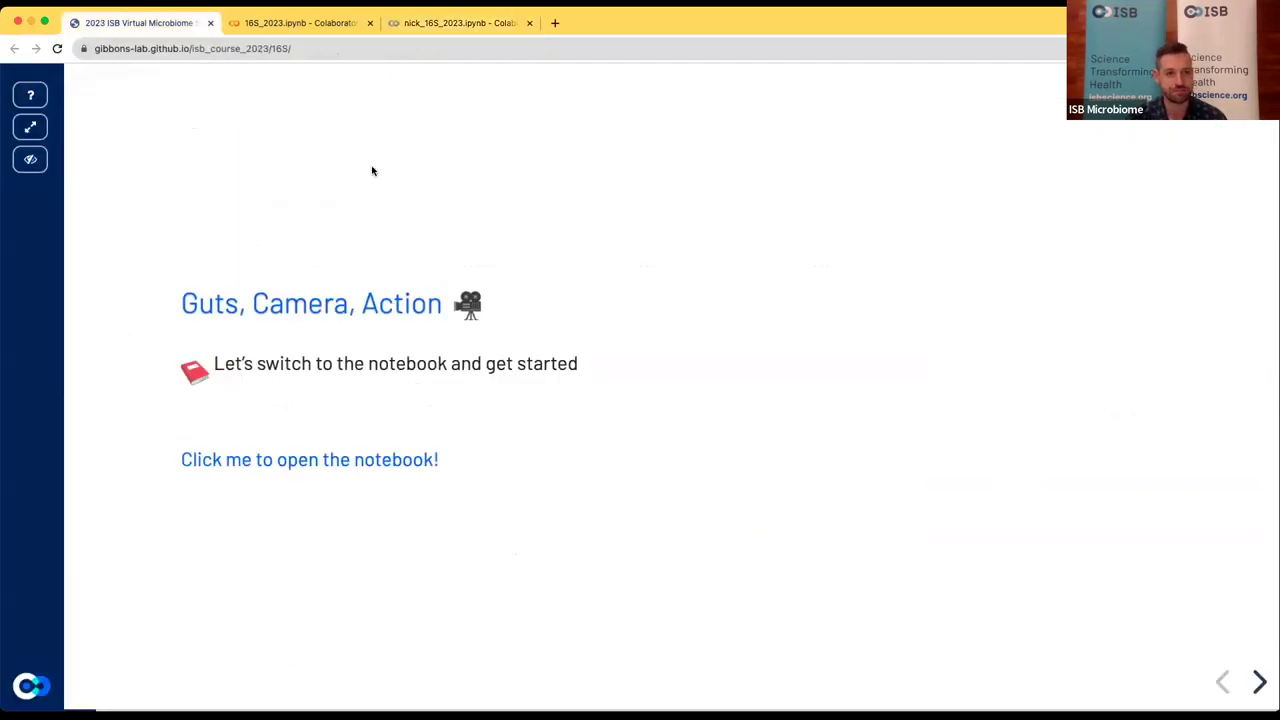
pyautogui.click(27, 124)
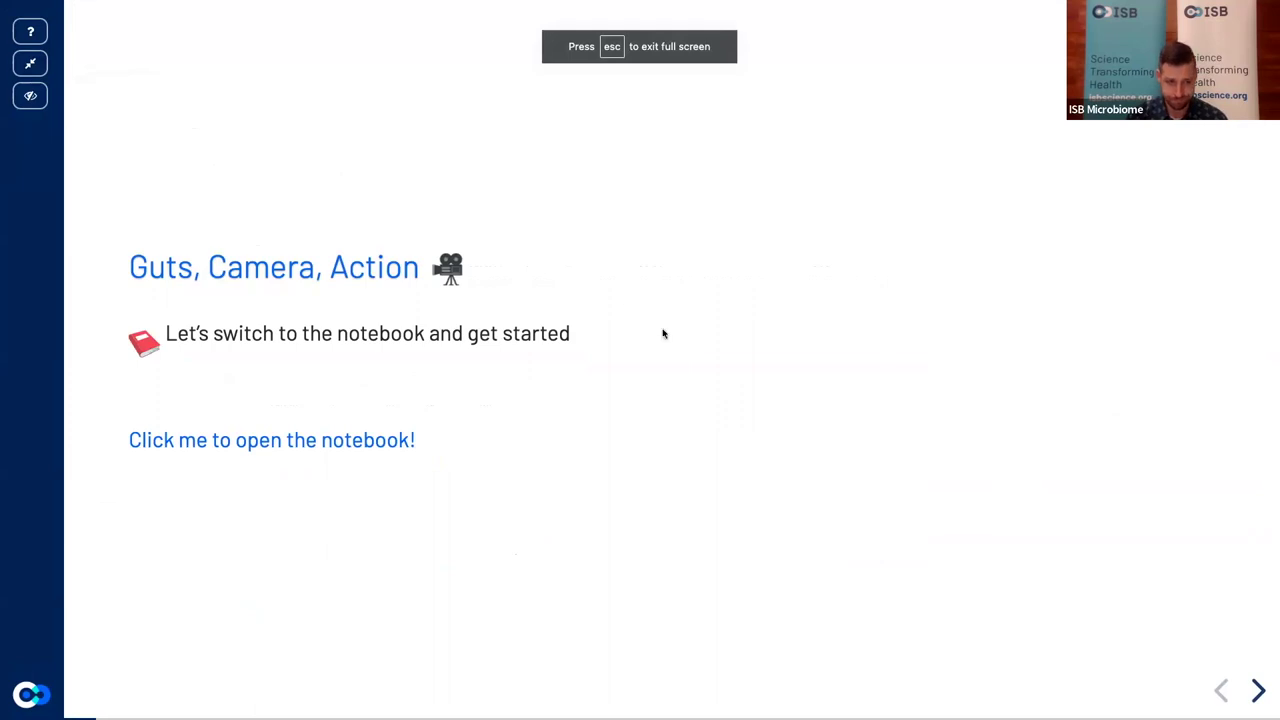
pyautogui.press('Right')
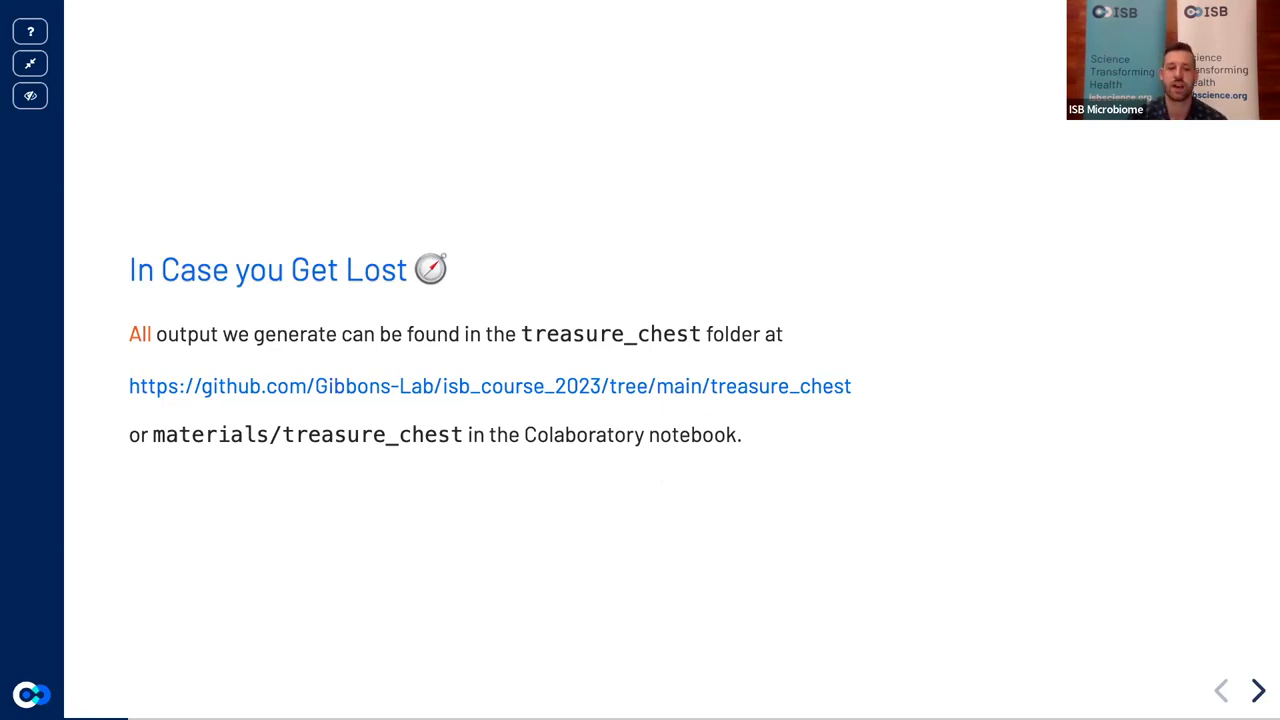
pyautogui.press('Right')
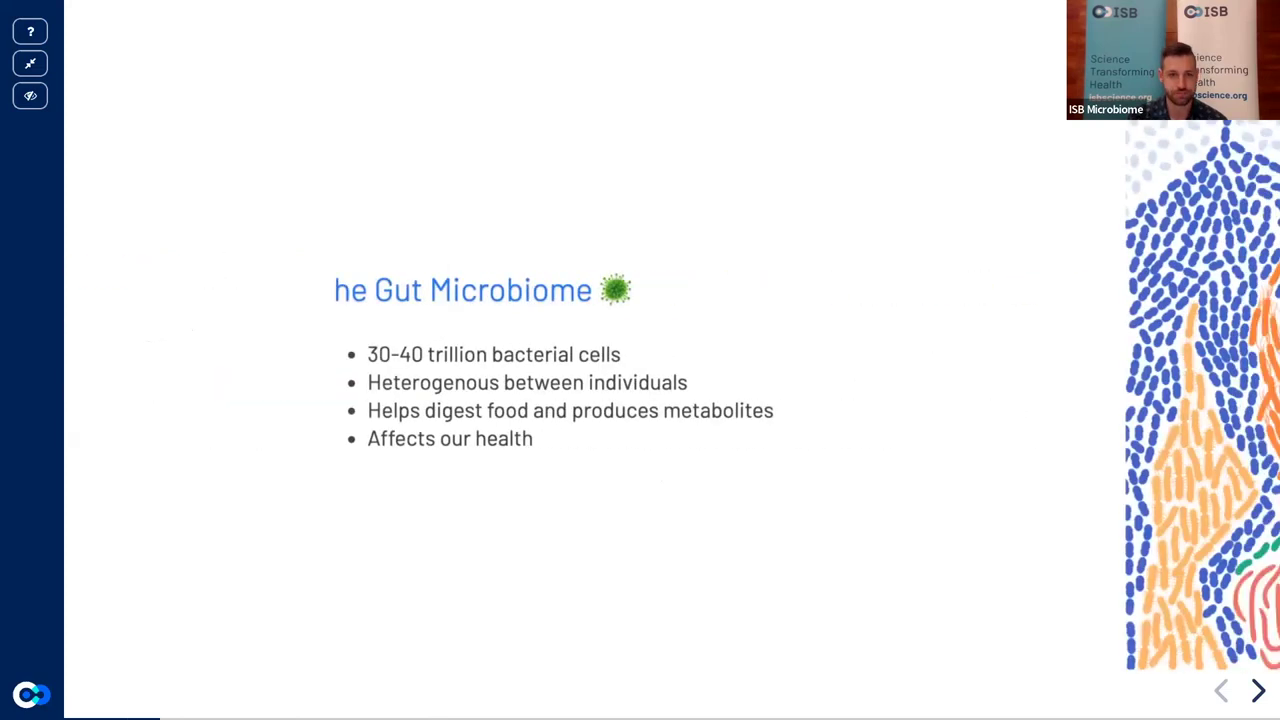
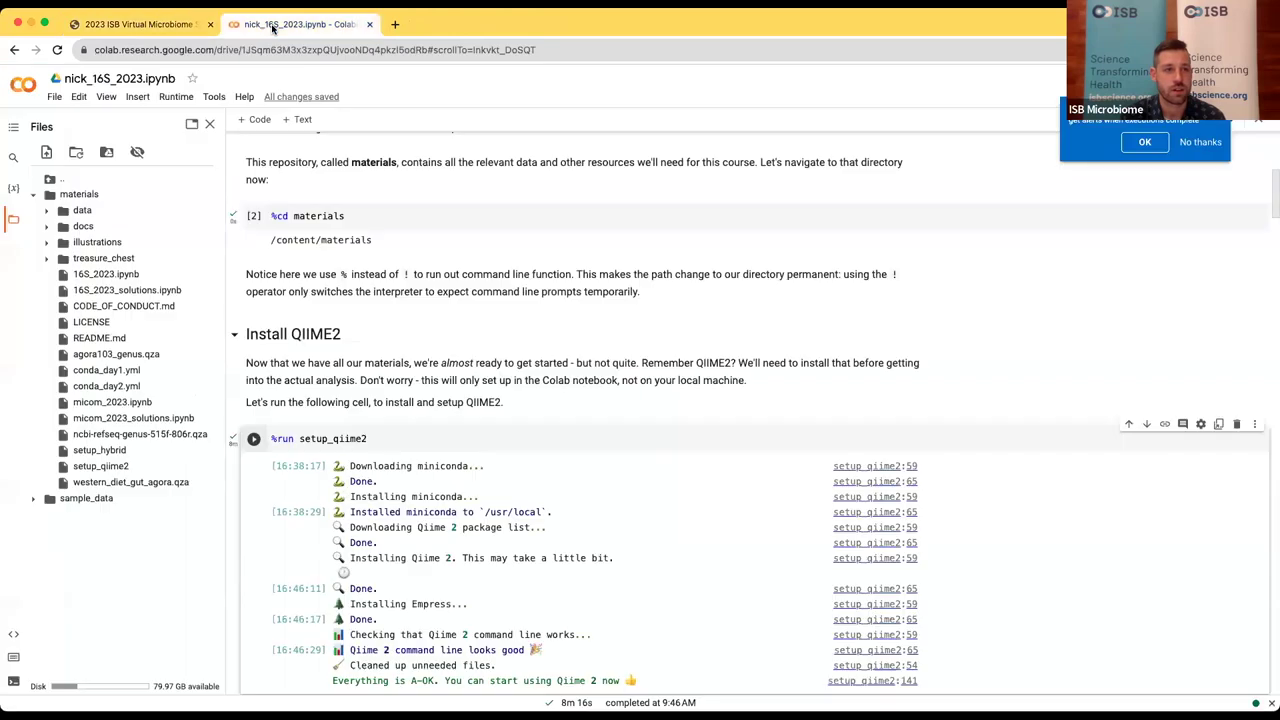
pyautogui.scroll(-2, 380, 357)
pyautogui.scroll(-3, 380, 357)
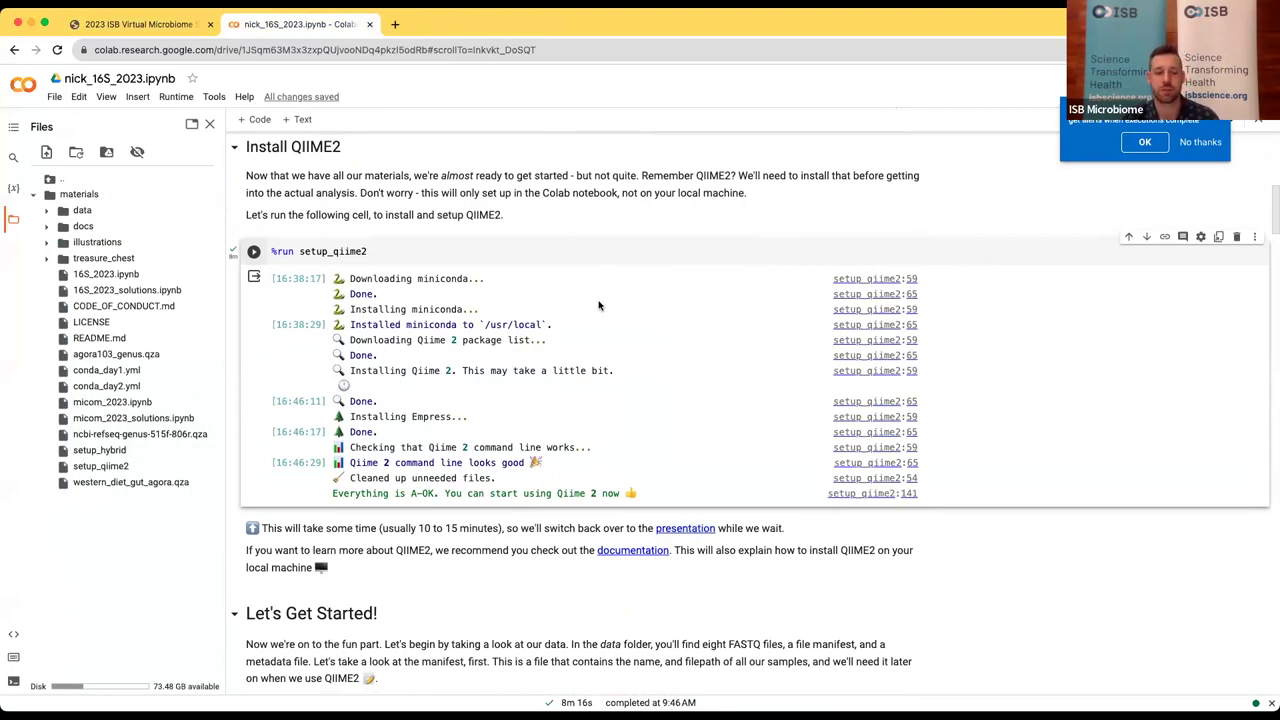
pyautogui.scroll(-8, 599, 306)
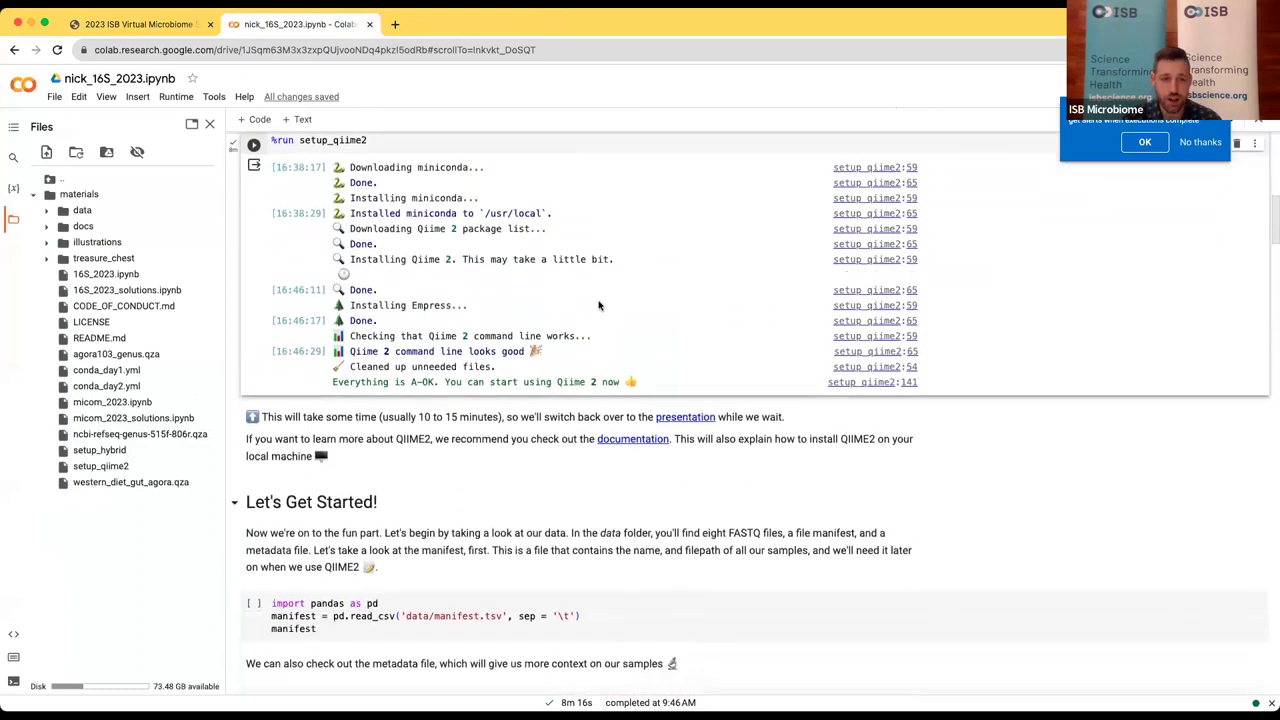
pyautogui.scroll(-1, 599, 306)
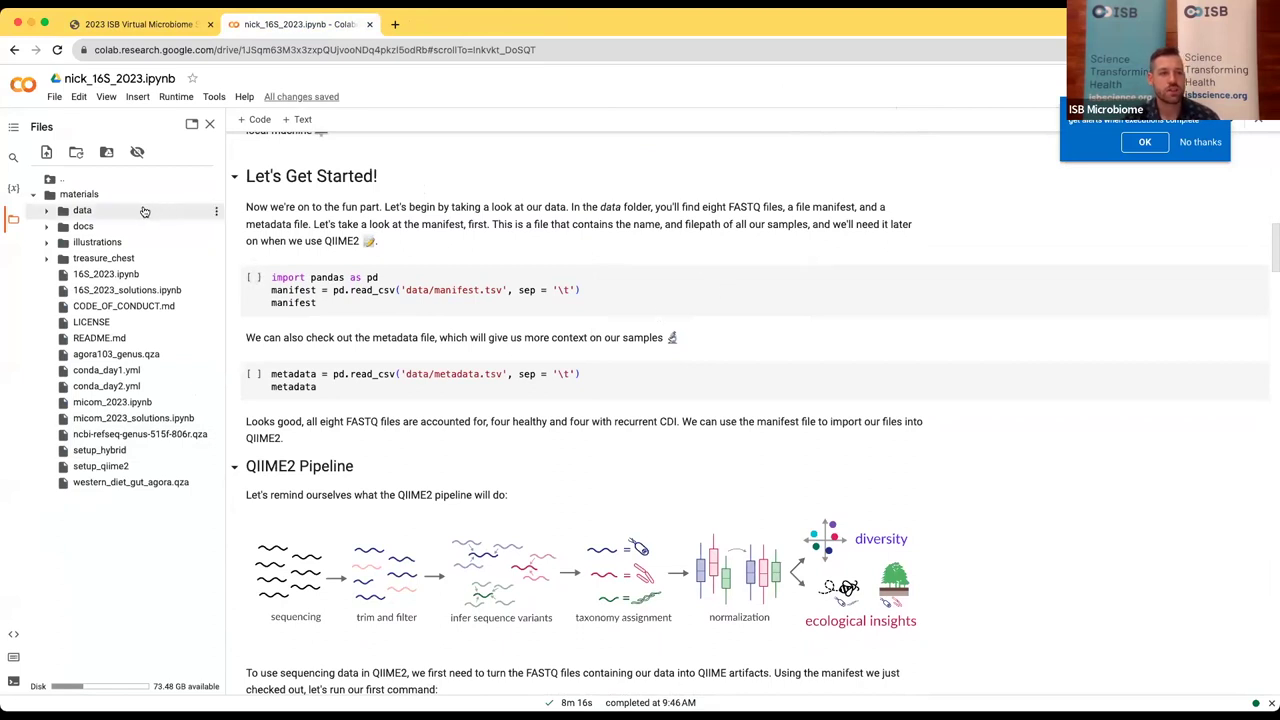
# Step: Expand the data folder and run the pandas cell loading manifest.tsv, listing eight samples' FASTQ paths
pyautogui.click(47, 213)
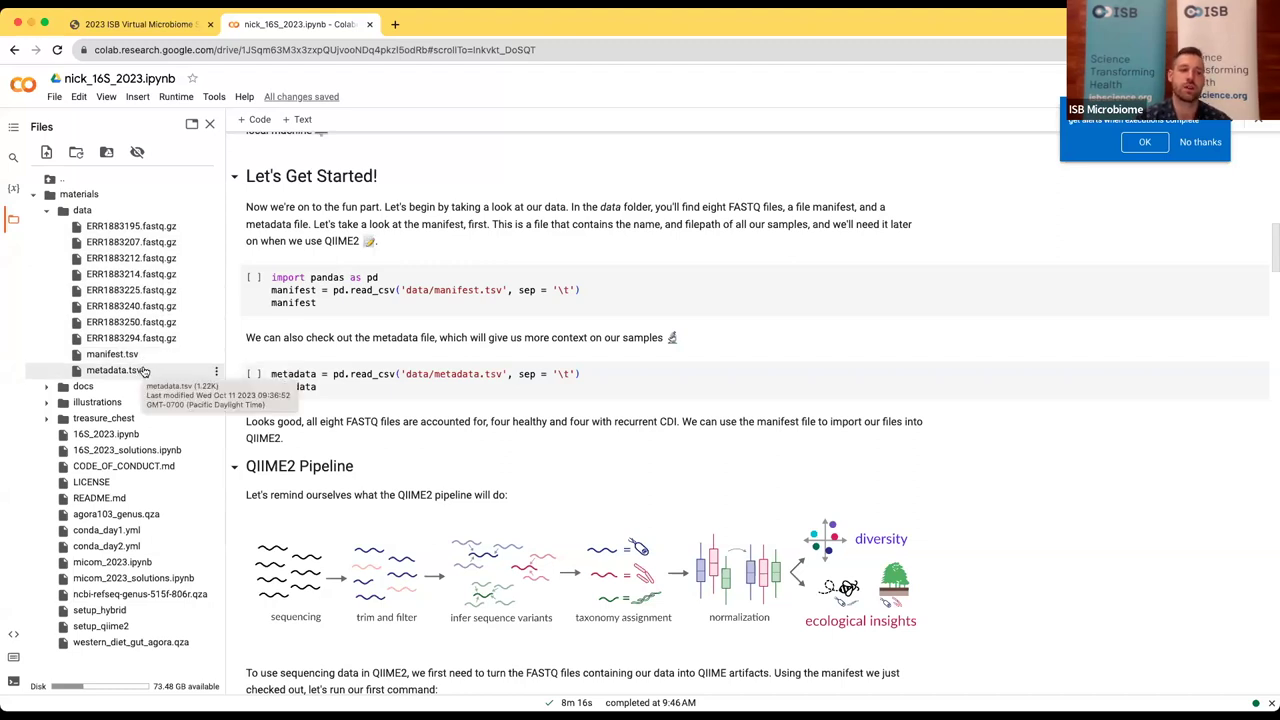
pyautogui.click(413, 301)
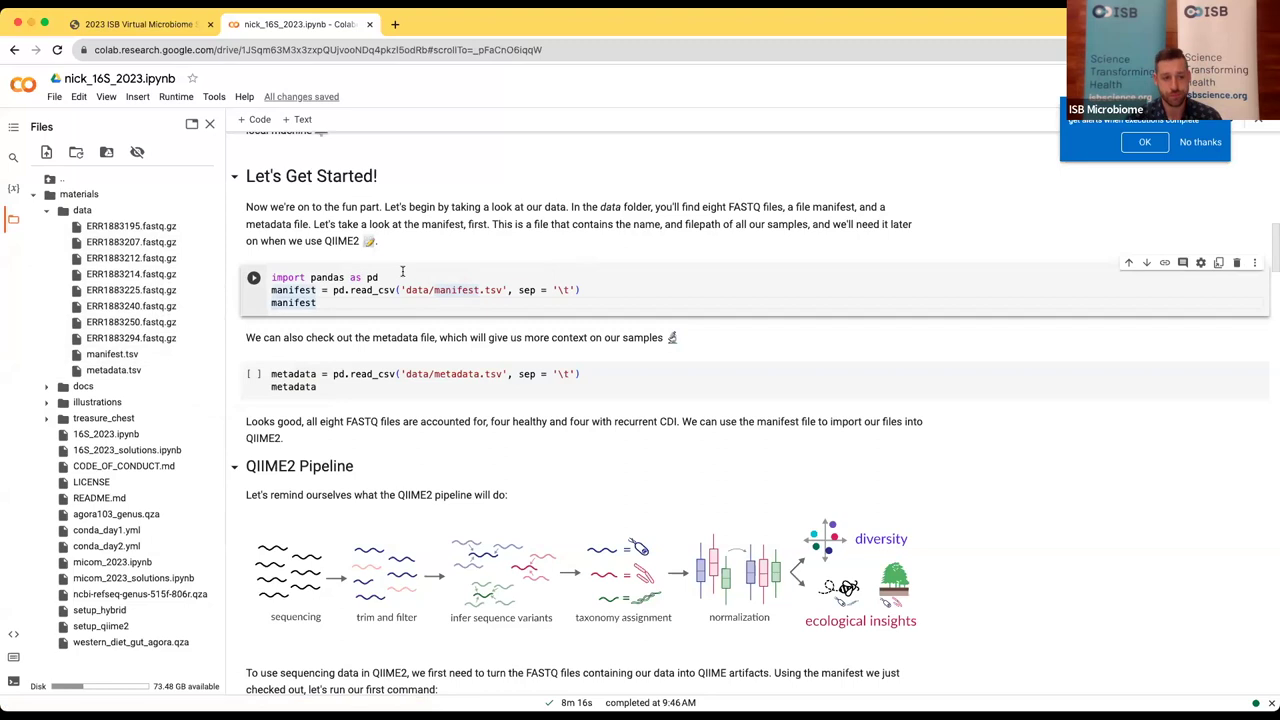
pyautogui.moveTo(379, 277); pyautogui.dragTo(313, 277)
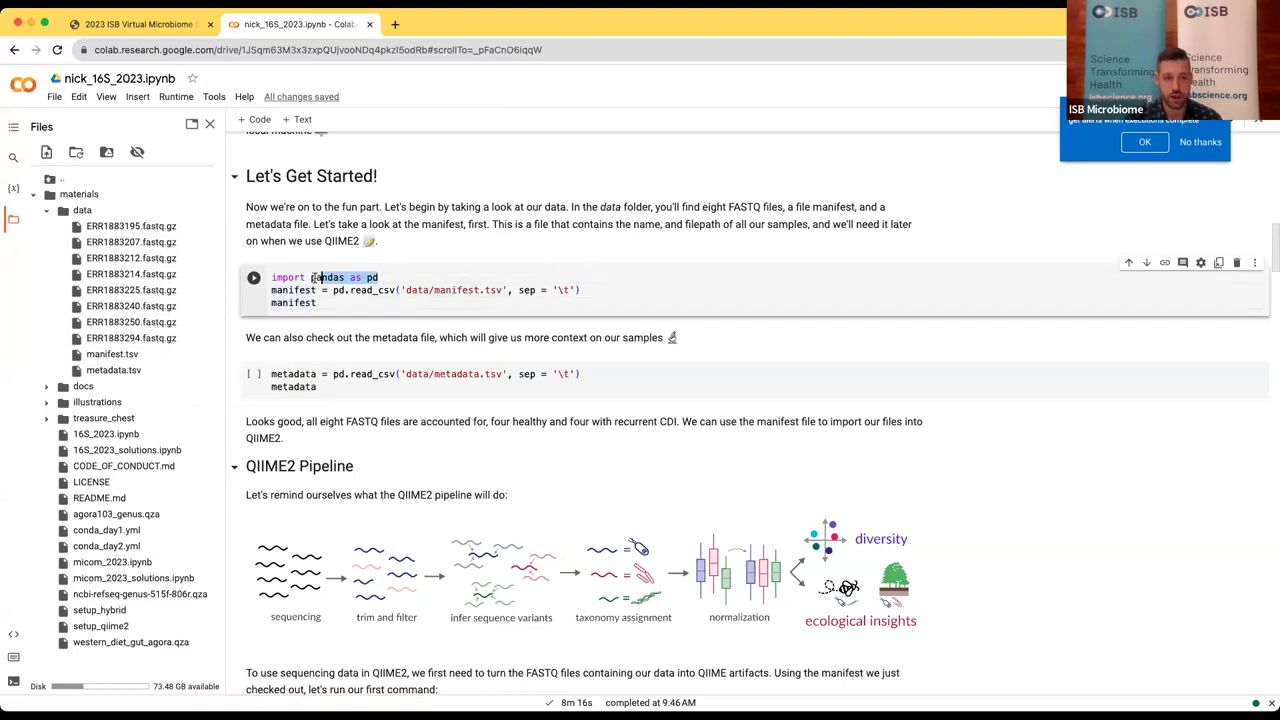
pyautogui.click(378, 306)
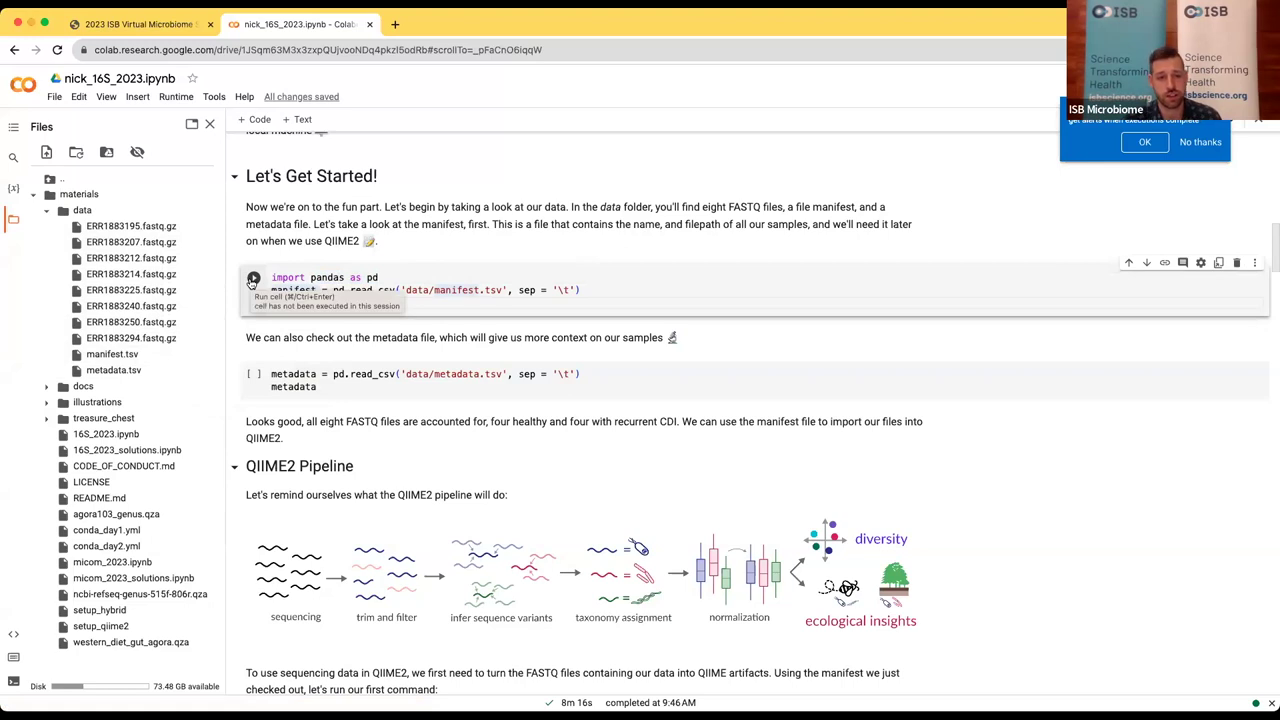
pyautogui.click(253, 279)
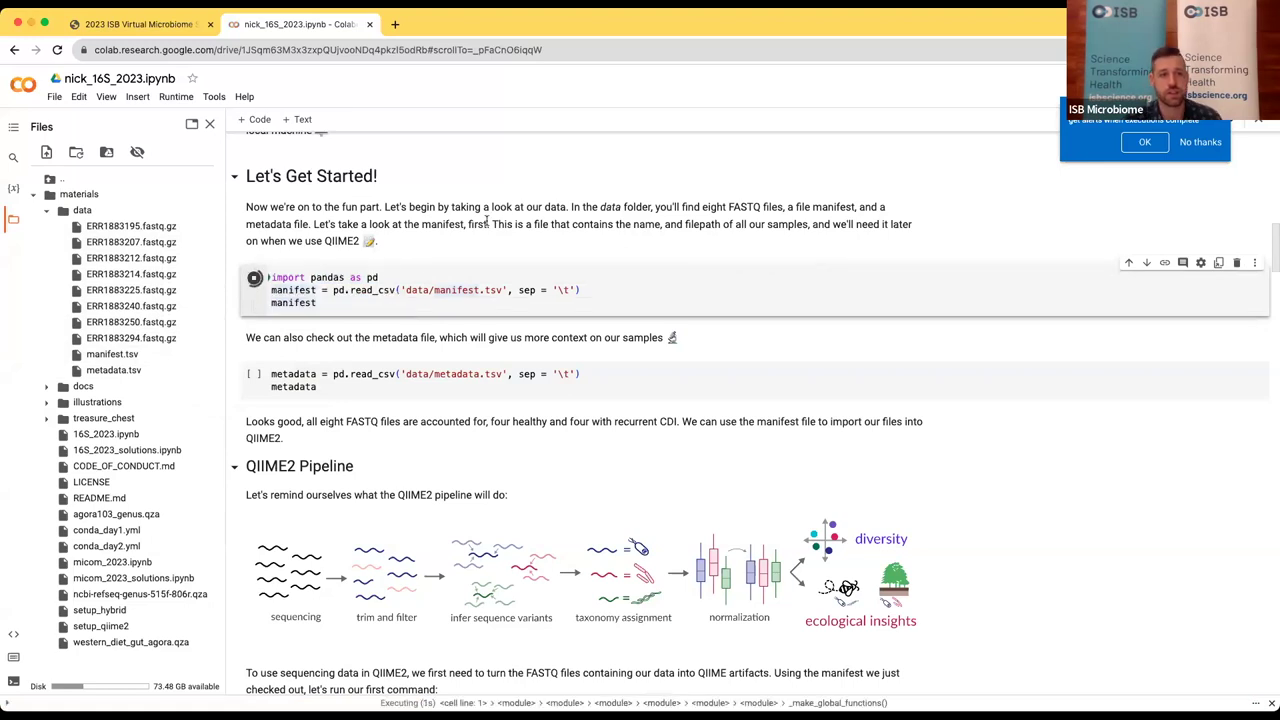
pyautogui.scroll(-1, 400, 290)
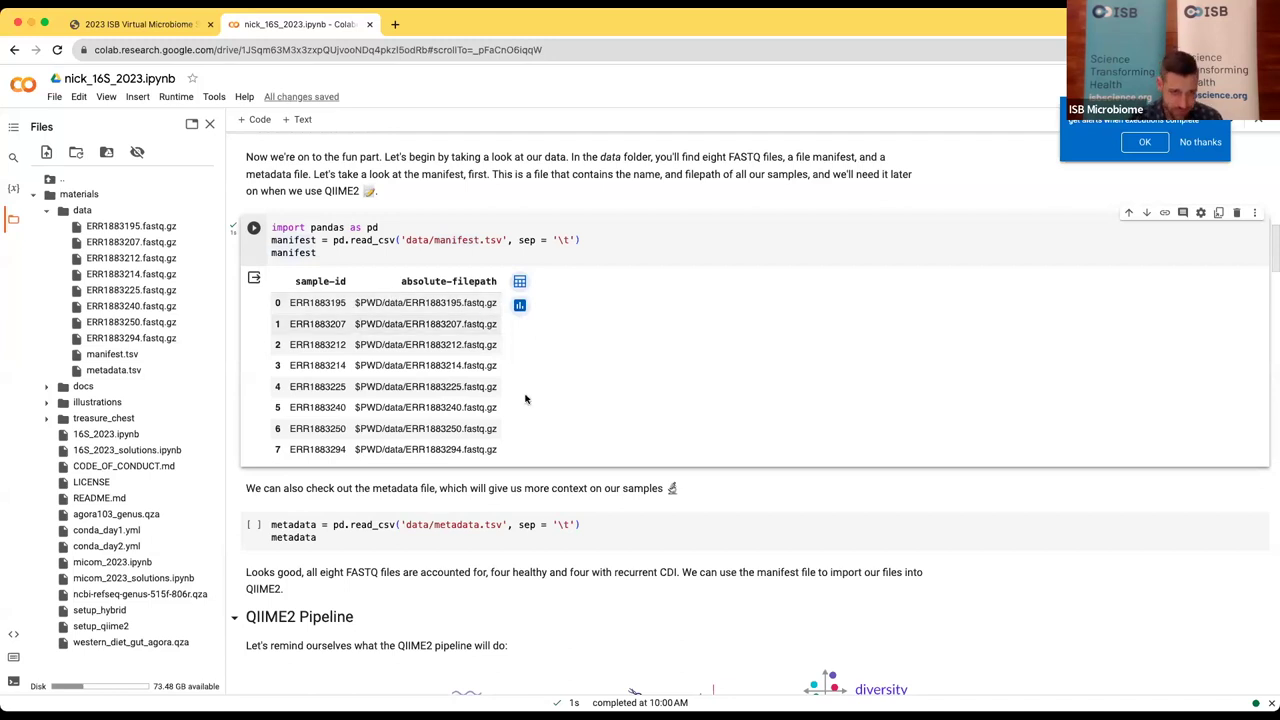
# Step: Run the metadata.tsv read_csv cell and review the disease_state column: four healthy, four Pre-FMT
pyautogui.scroll(-1, 656, 386)
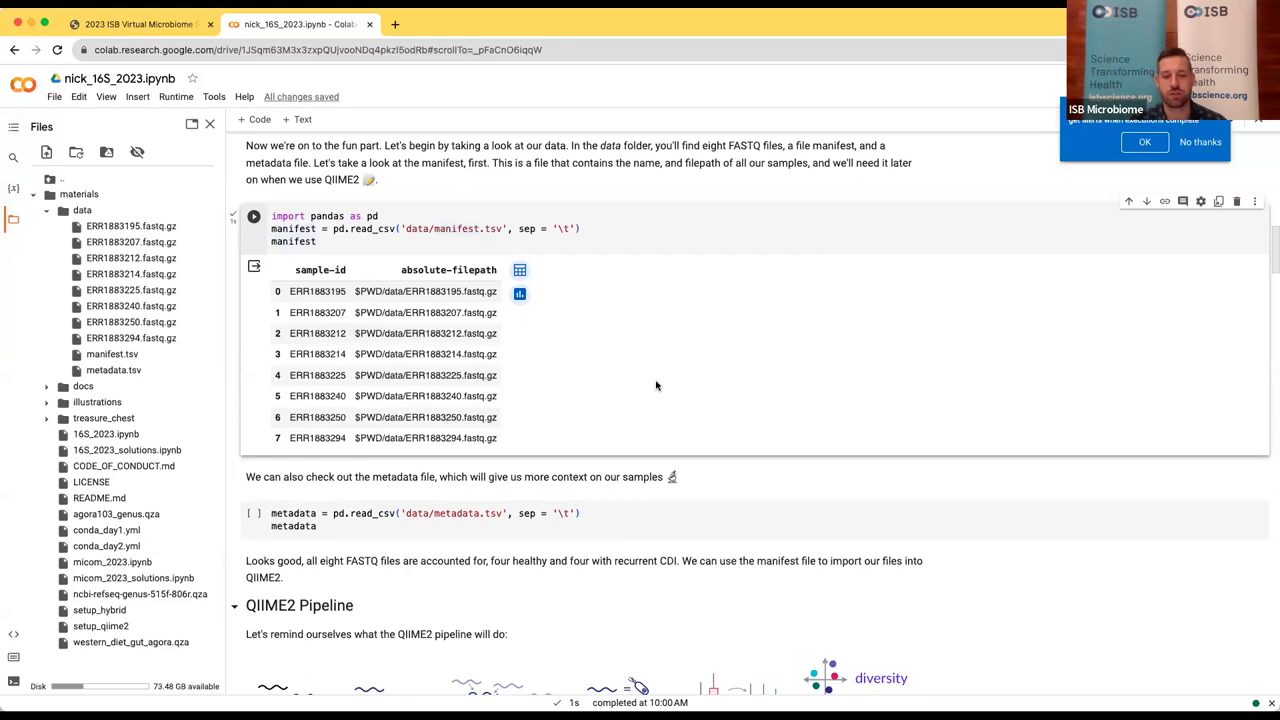
pyautogui.scroll(-5, 656, 386)
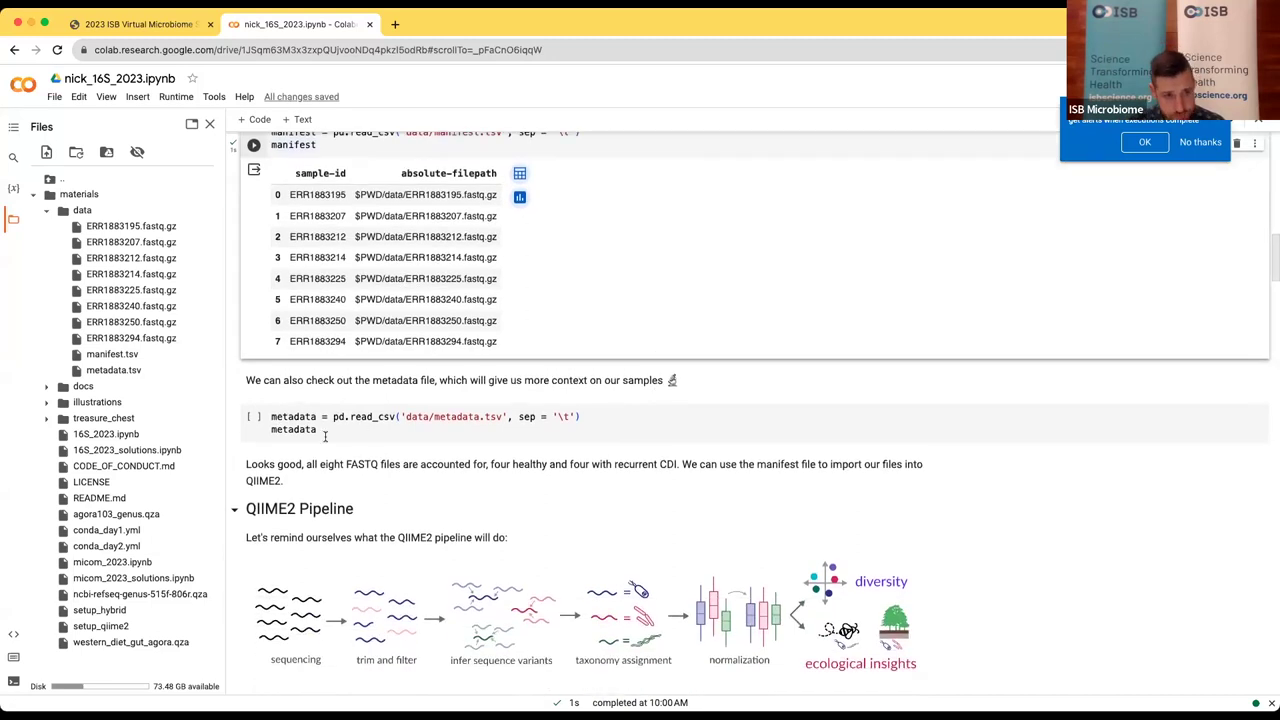
pyautogui.click(254, 419)
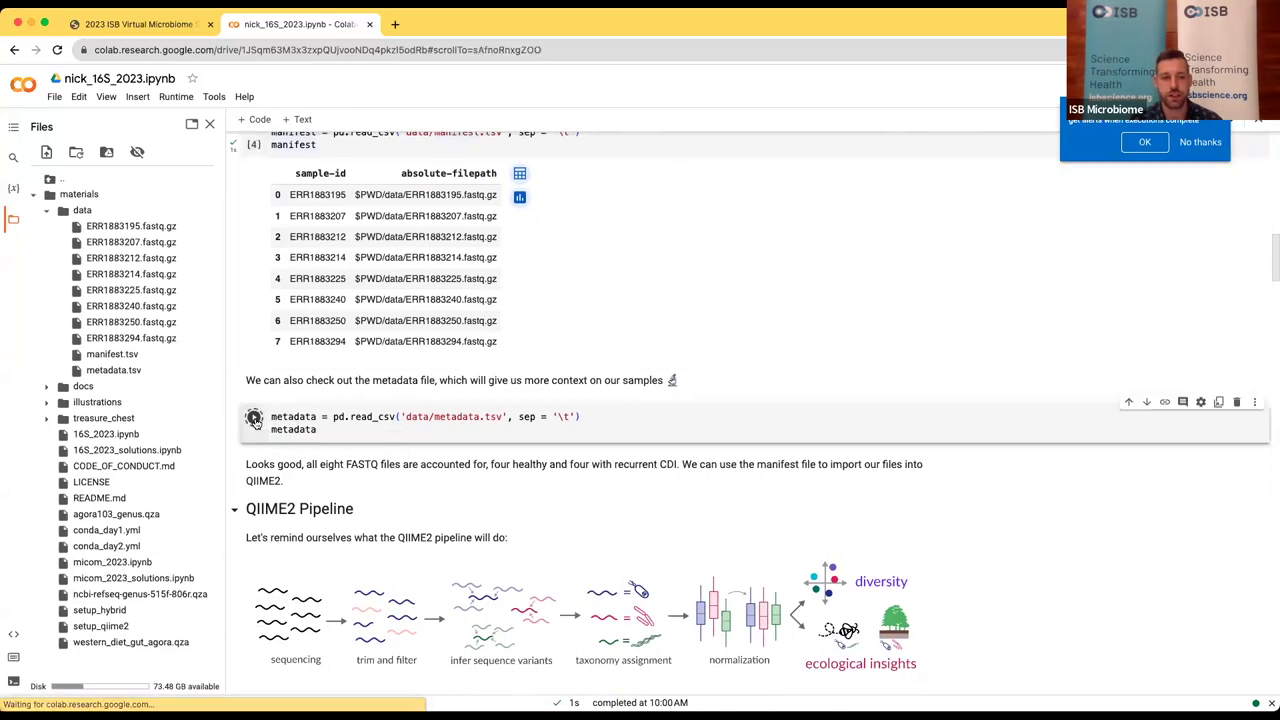
pyautogui.scroll(-4, 300, 415)
pyautogui.scroll(-3, 338, 413)
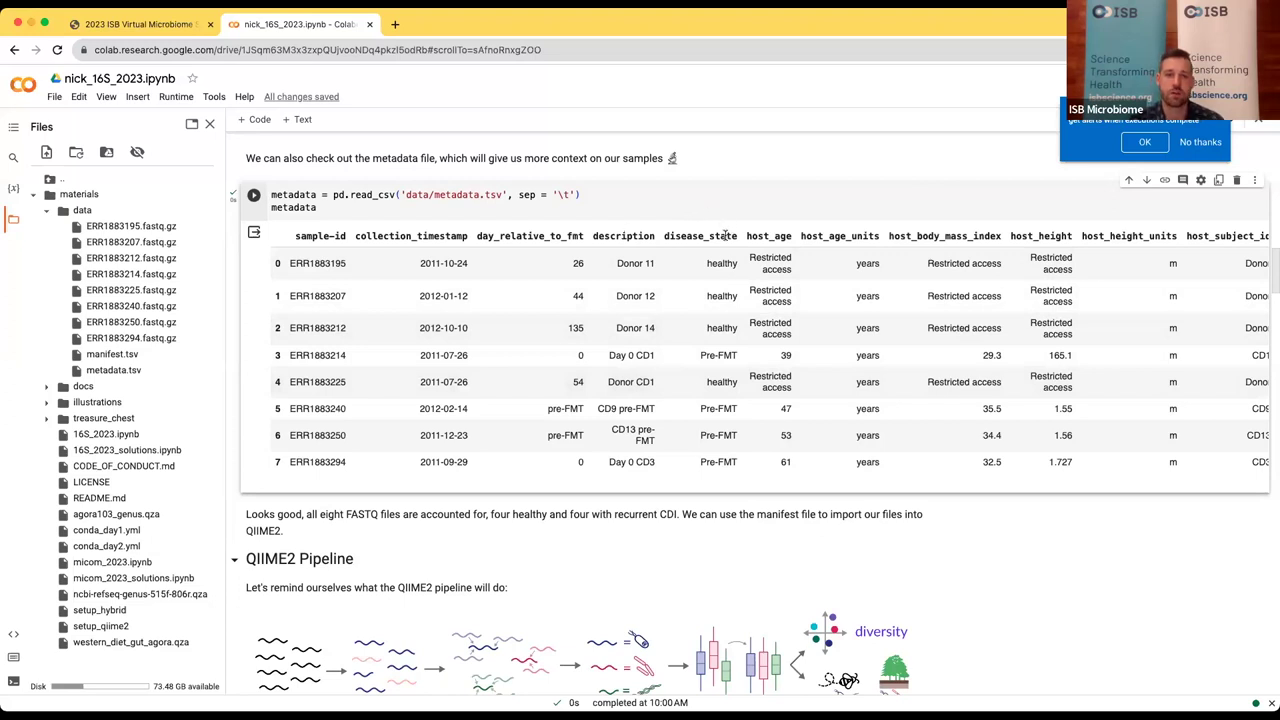
pyautogui.moveTo(664, 236); pyautogui.dragTo(740, 238)
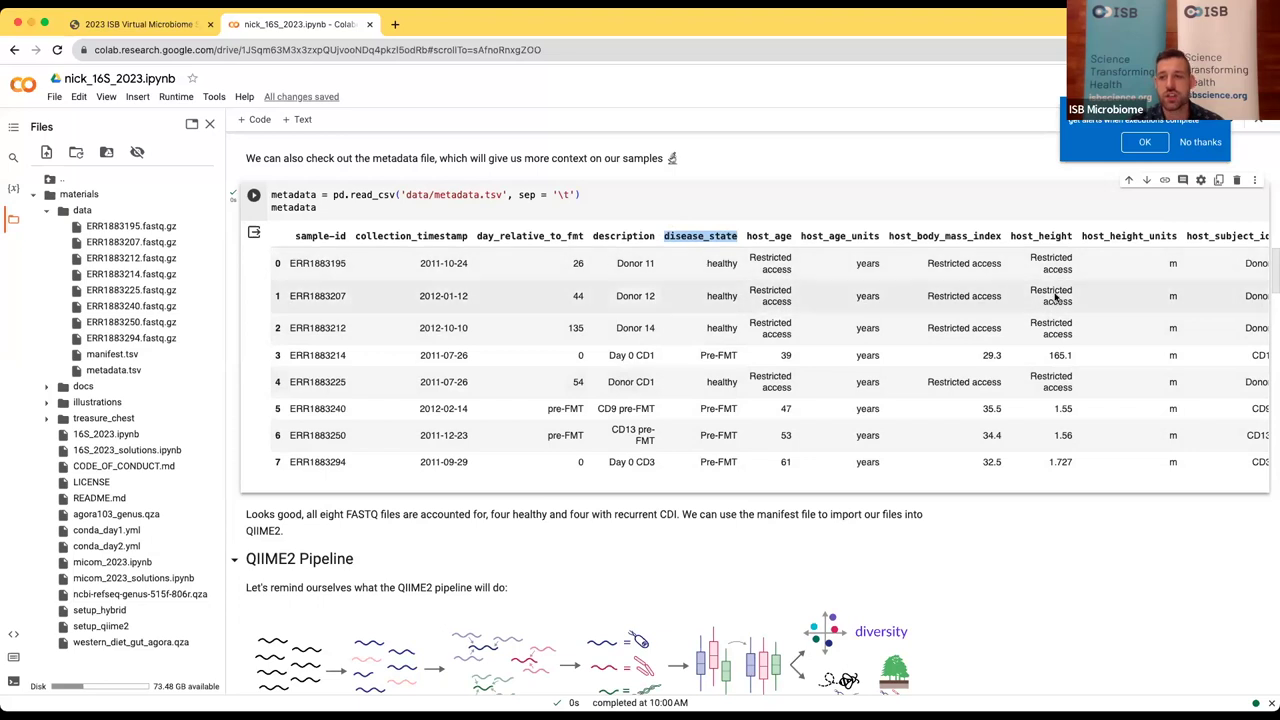
pyautogui.scroll(-1, 870, 262)
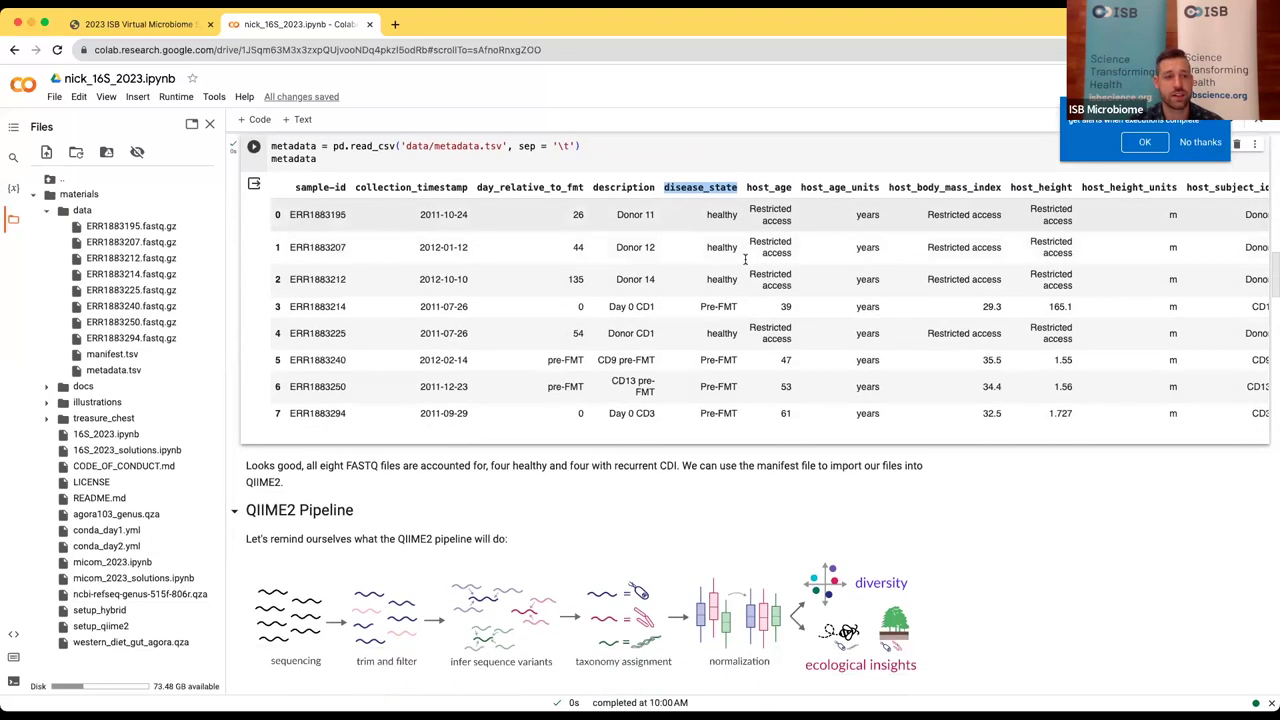
pyautogui.scroll(1, 745, 260)
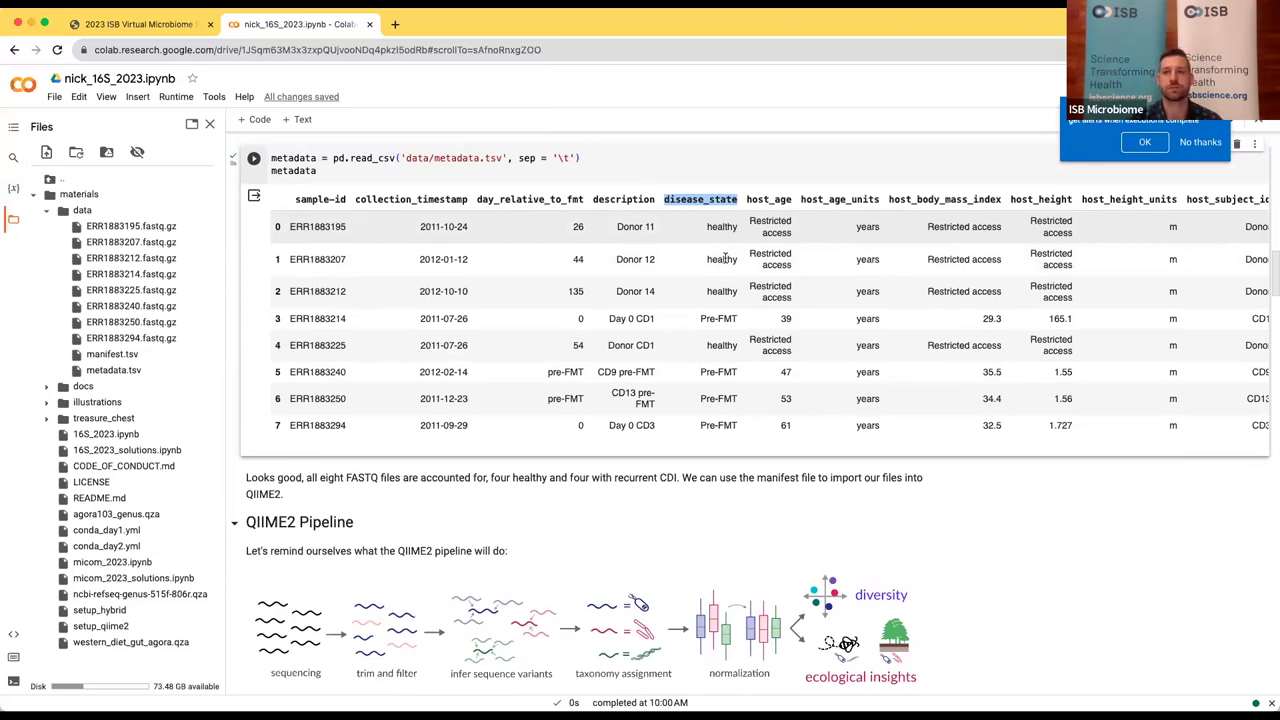
pyautogui.scroll(-1, 725, 258)
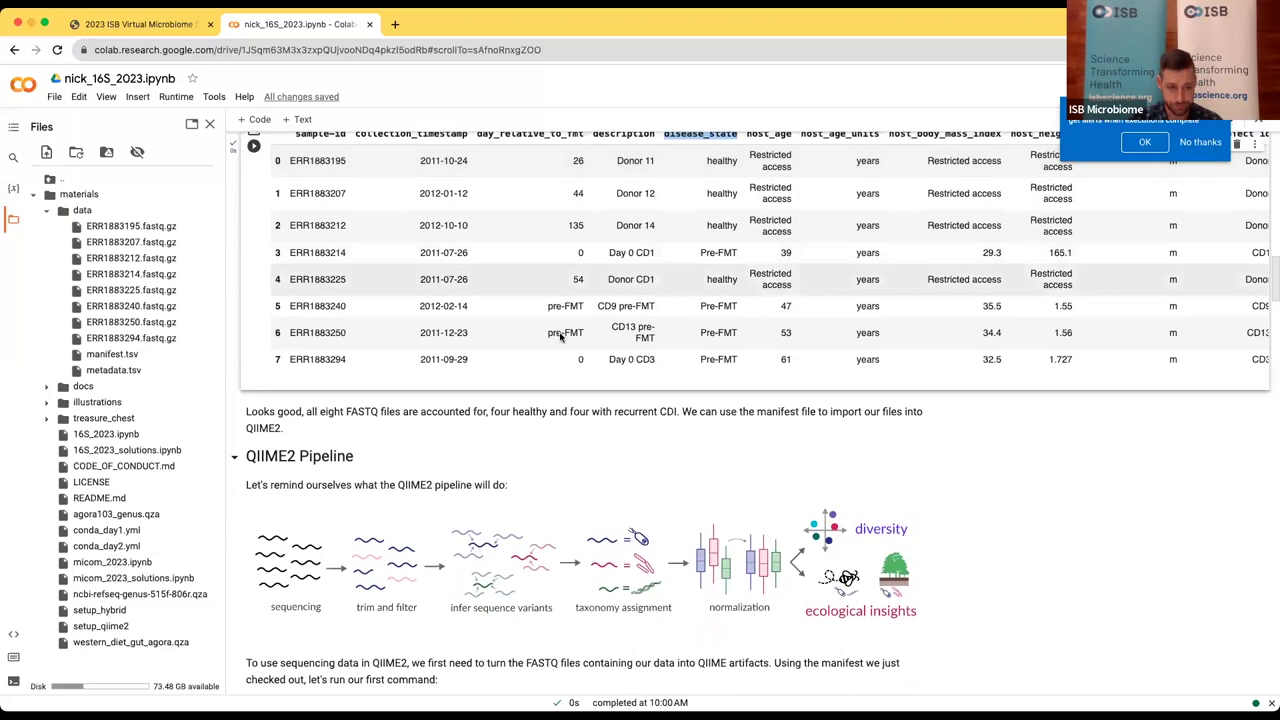
pyautogui.scroll(-2, 473, 436)
pyautogui.scroll(-3, 473, 436)
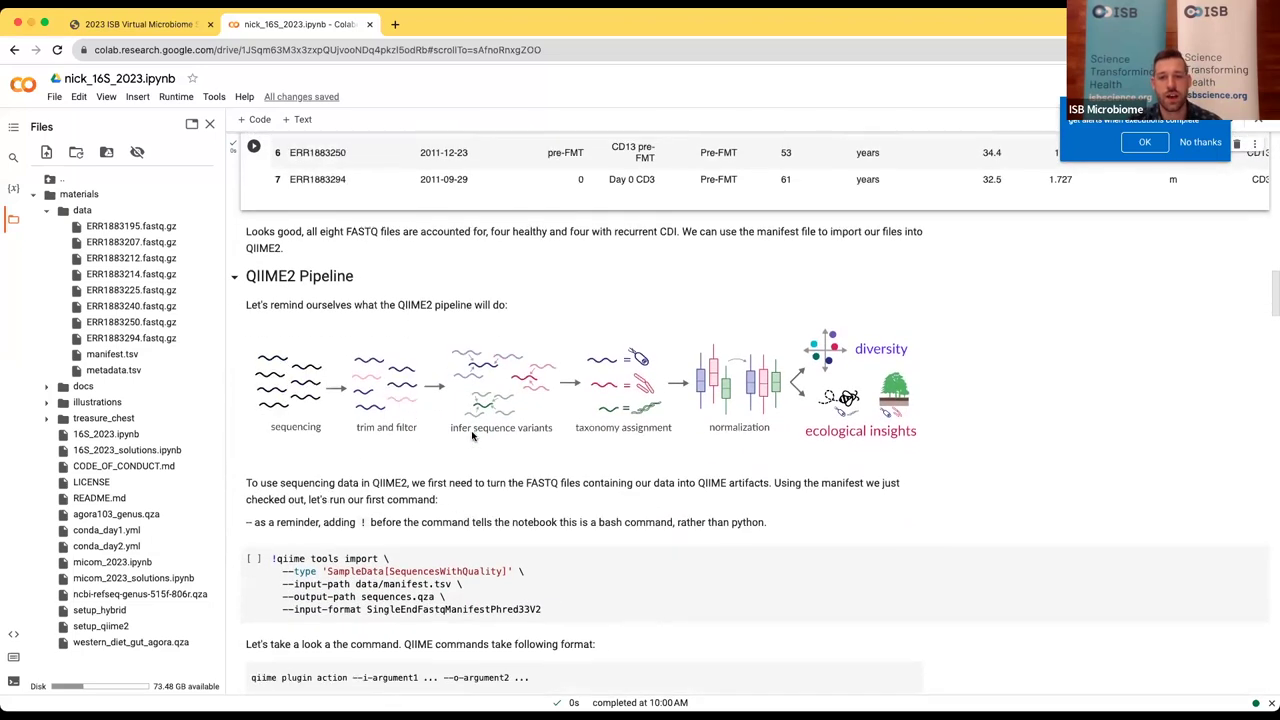
pyautogui.scroll(-3, 473, 436)
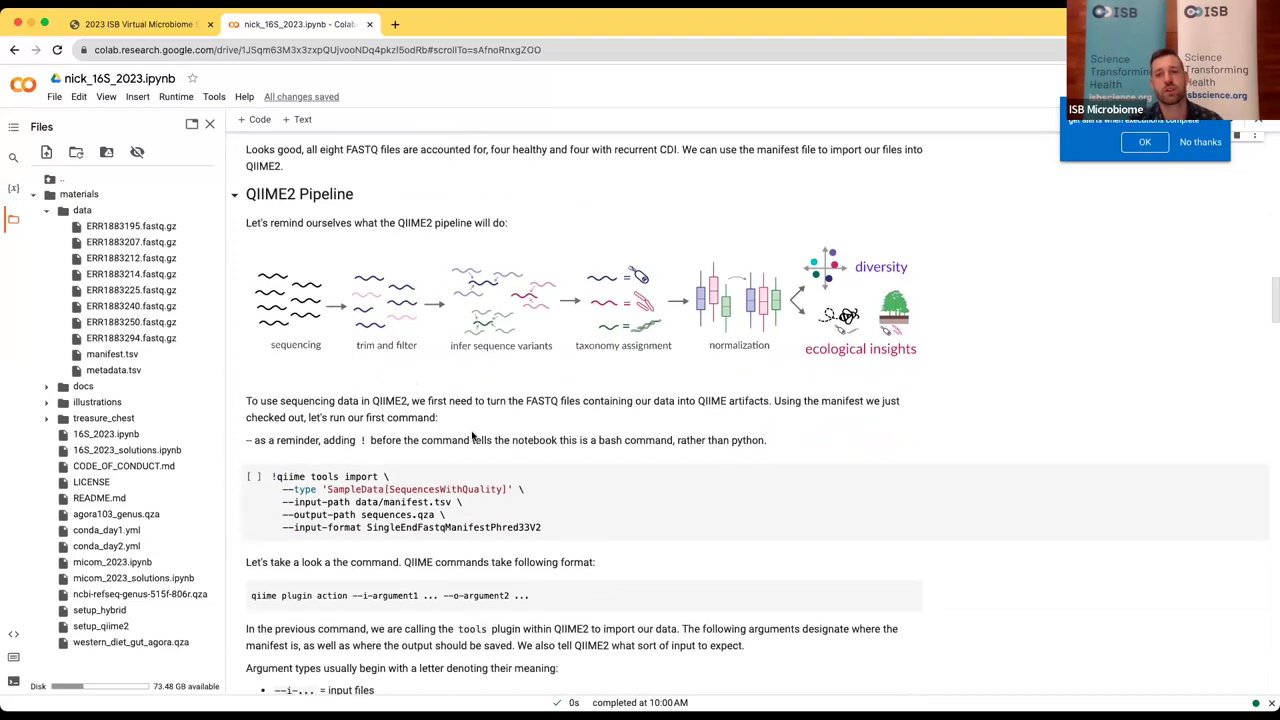
pyautogui.scroll(-1, 473, 436)
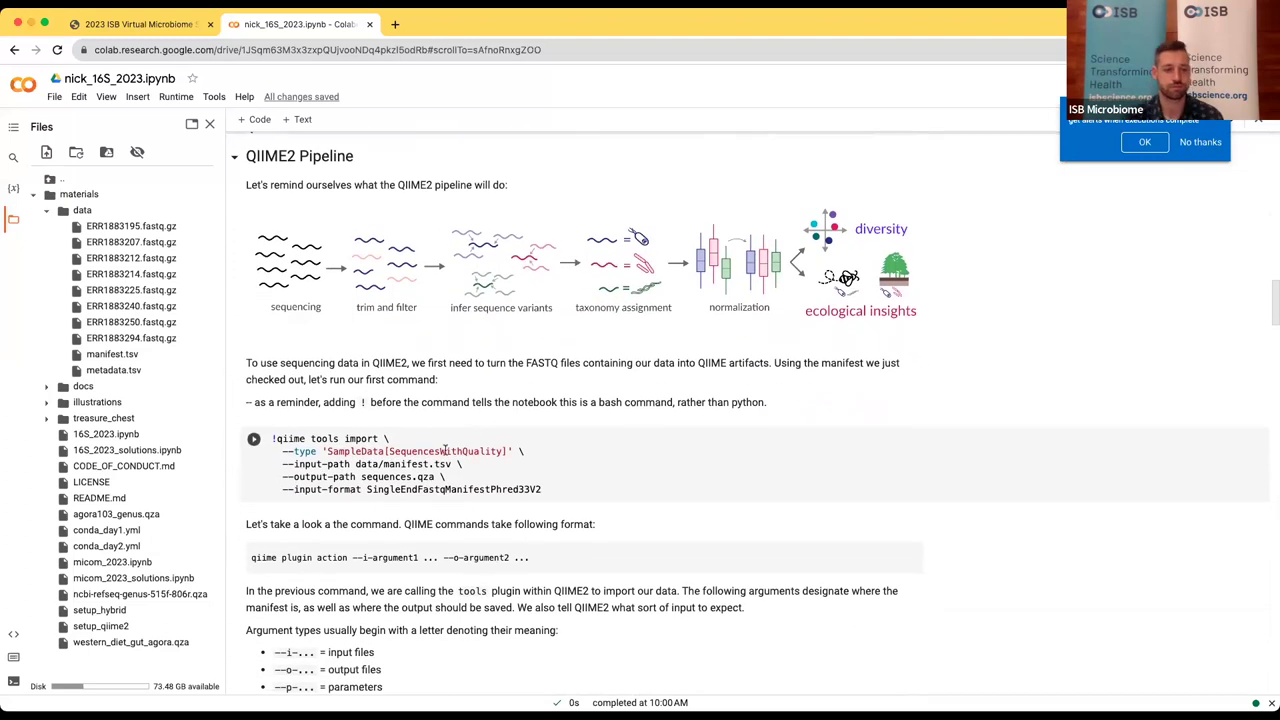
pyautogui.scroll(-2, 533, 414)
pyautogui.scroll(2, 533, 414)
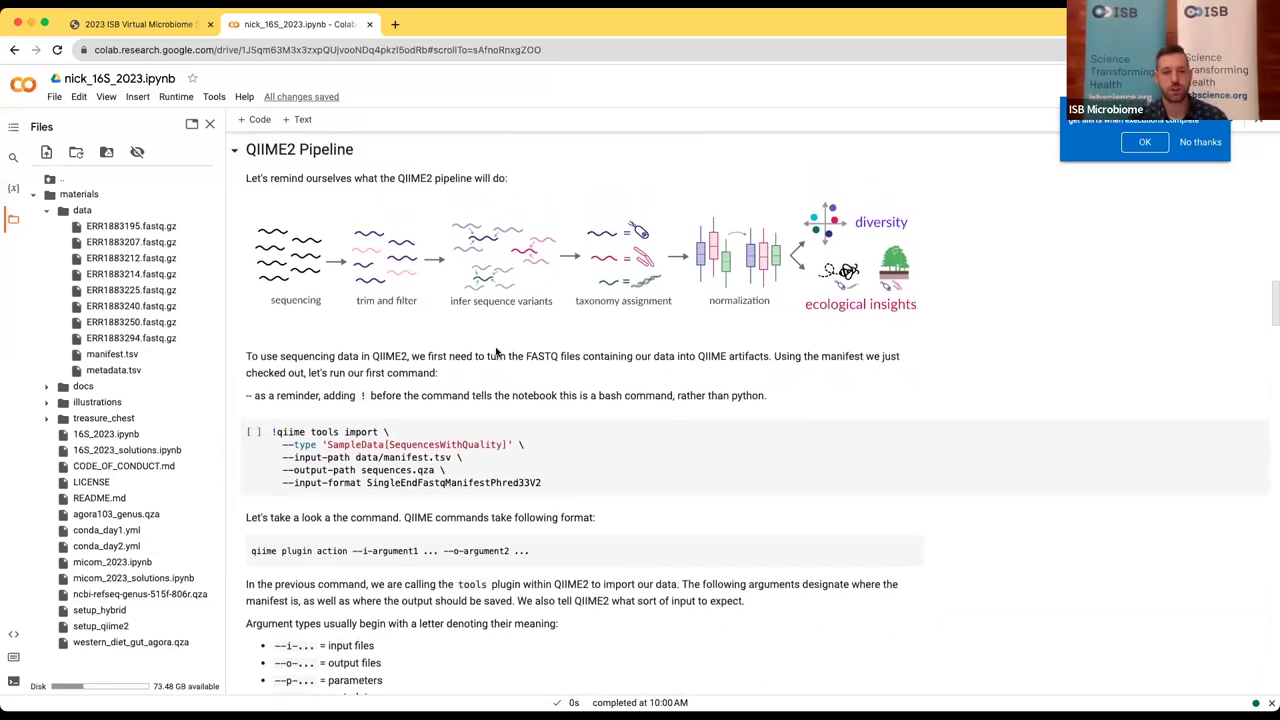
pyautogui.click(365, 428)
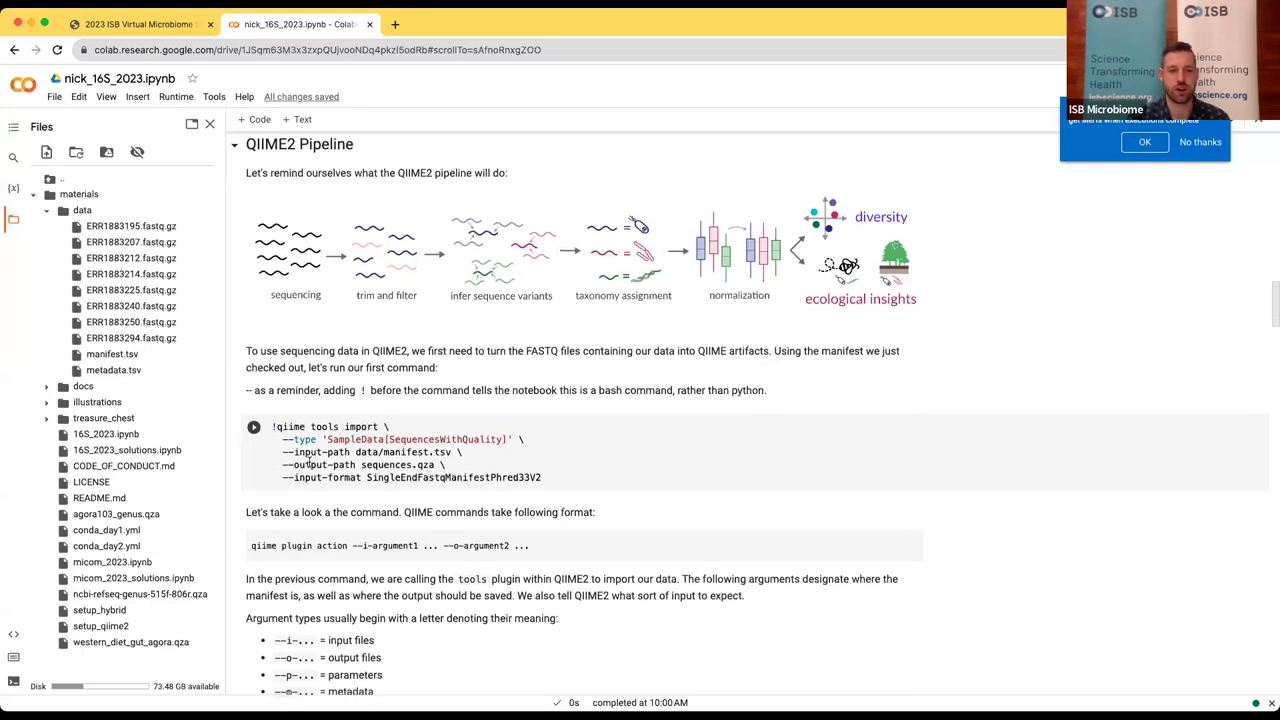
pyautogui.scroll(-1, 330, 440)
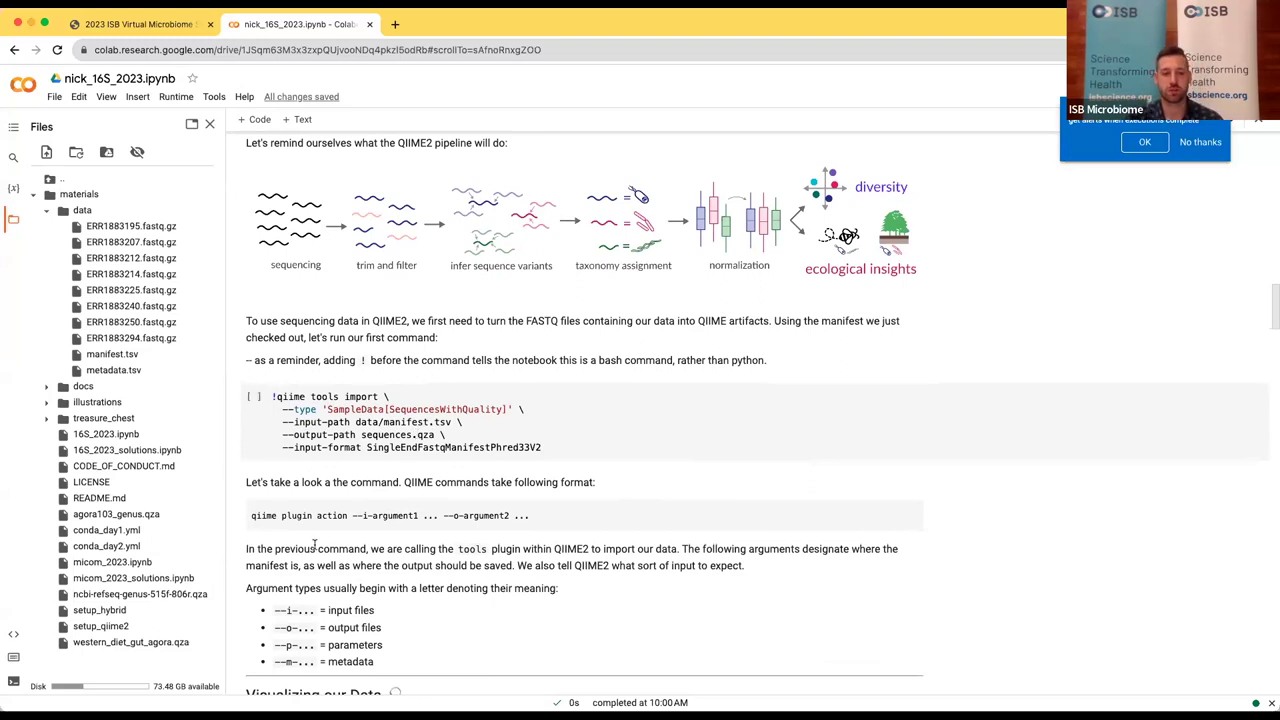
pyautogui.click(274, 394)
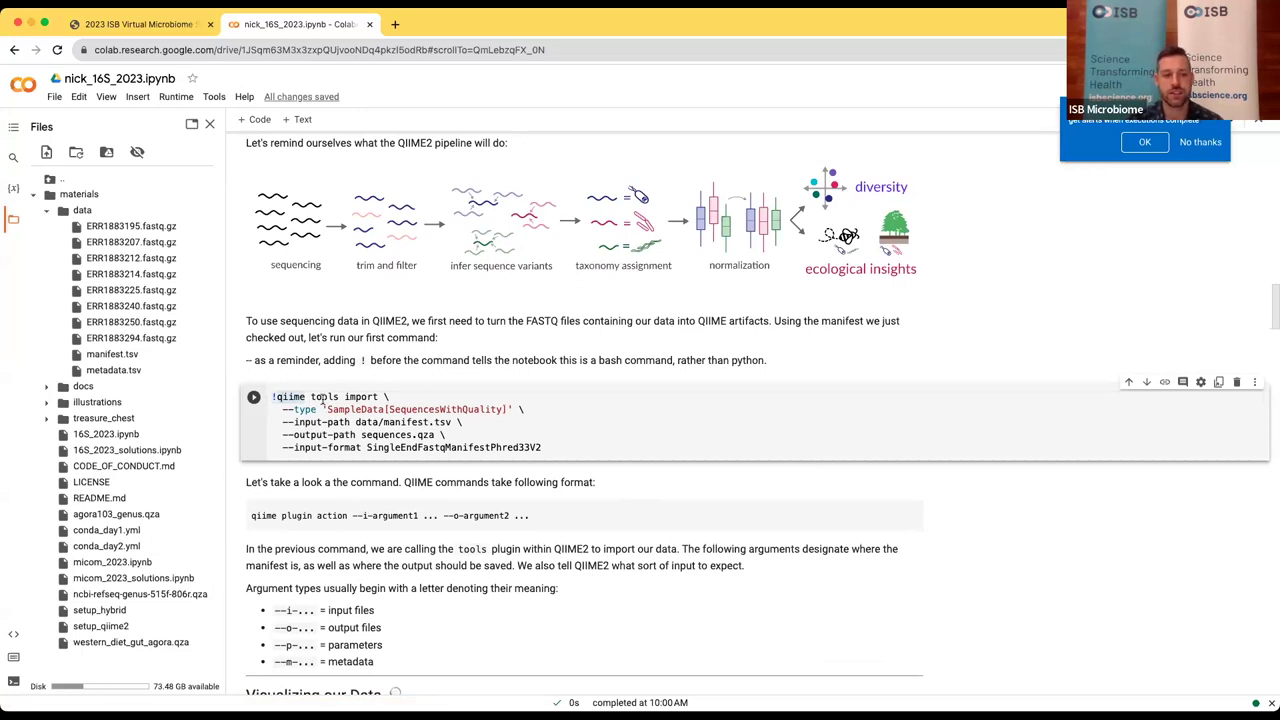
pyautogui.moveTo(310, 398); pyautogui.dragTo(340, 398)
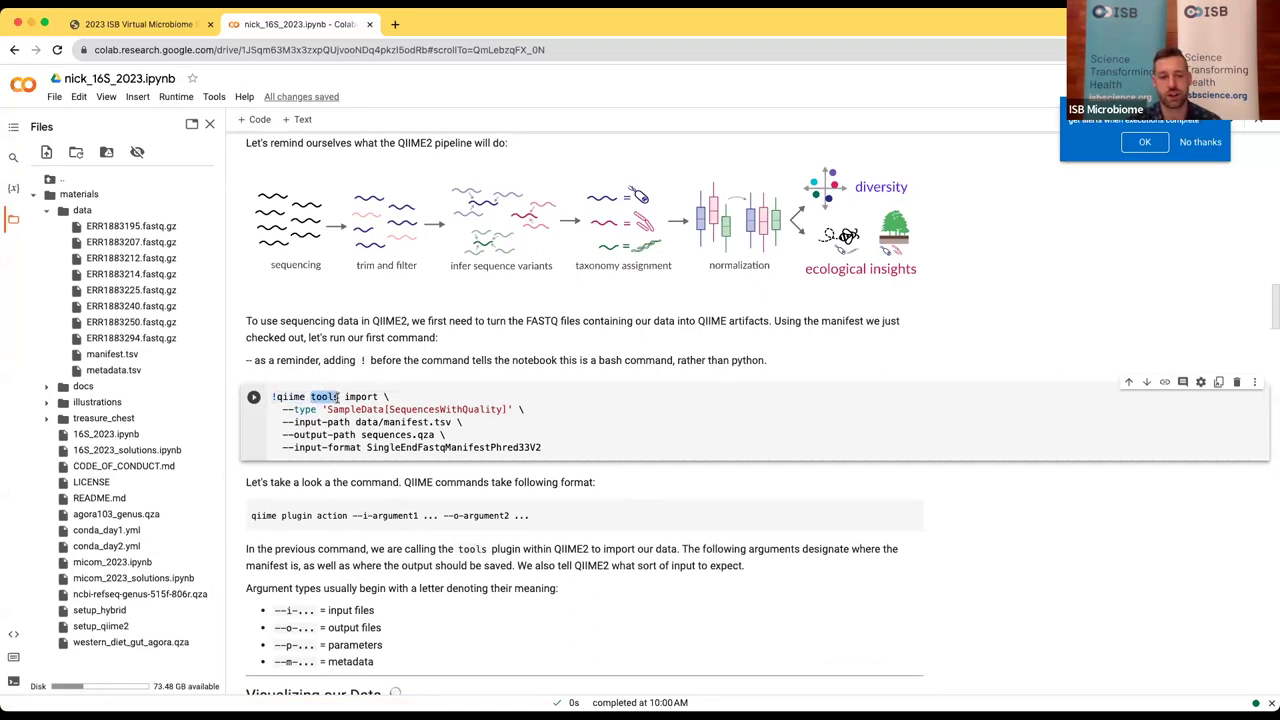
pyautogui.moveTo(345, 398); pyautogui.dragTo(379, 398)
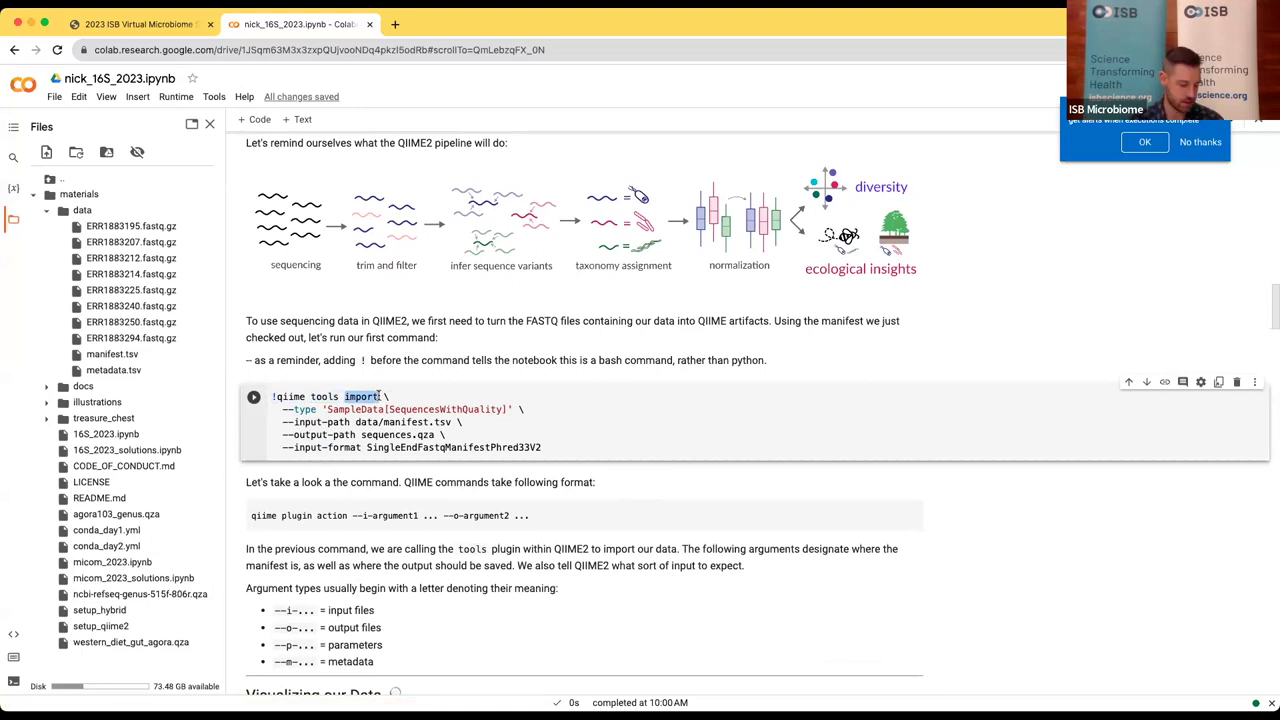
pyautogui.click(424, 422)
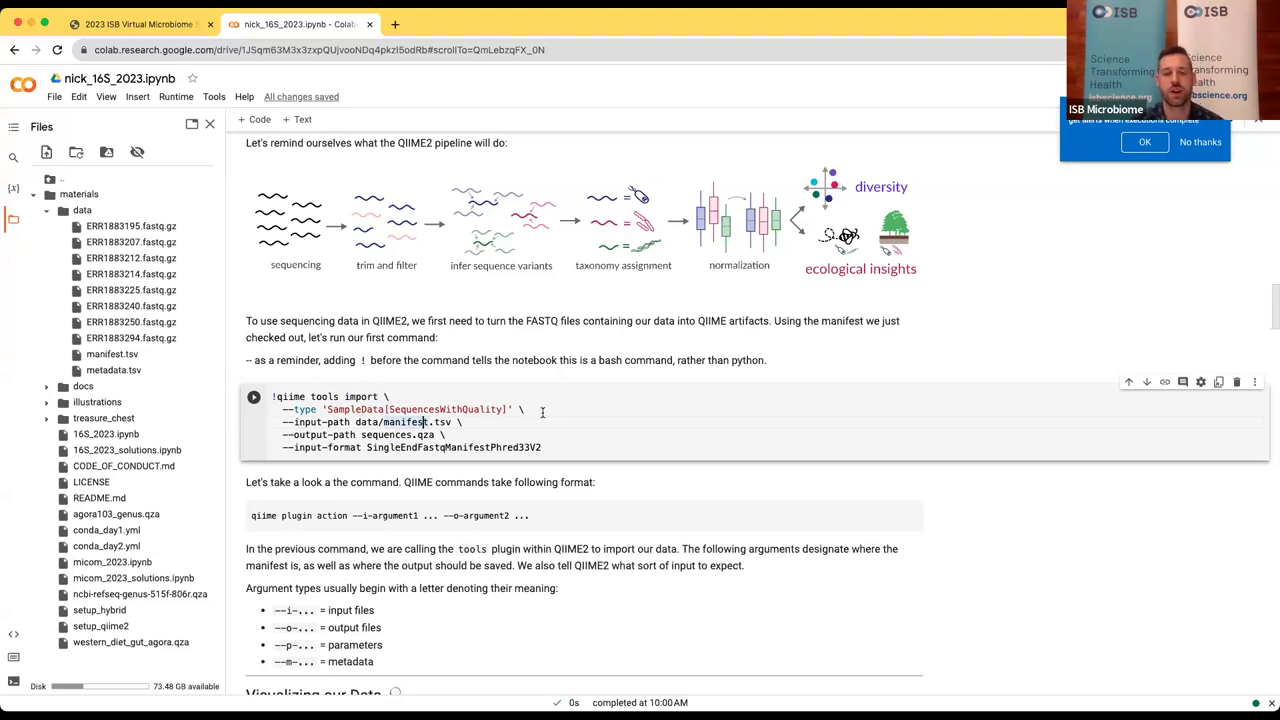
pyautogui.click(328, 408)
pyautogui.moveTo(330, 408); pyautogui.dragTo(374, 408)
pyautogui.moveTo(381, 409); pyautogui.dragTo(384, 410)
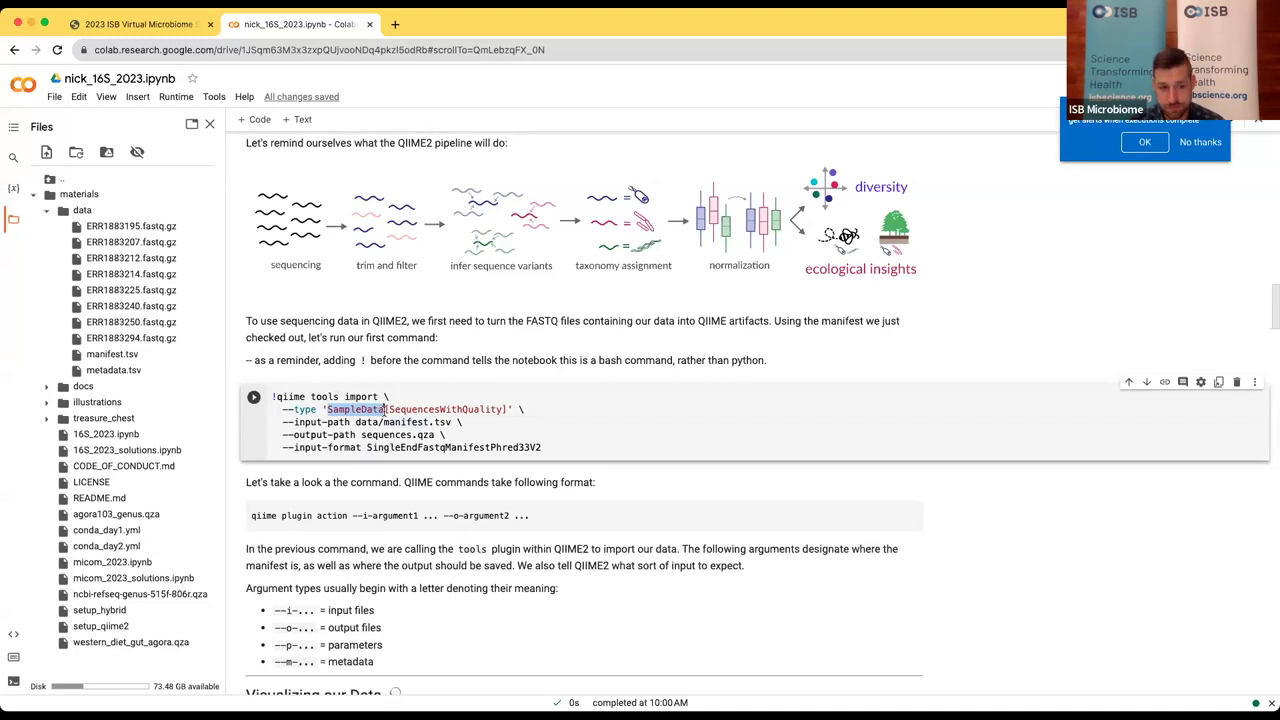
pyautogui.click(366, 423)
pyautogui.moveTo(325, 409); pyautogui.dragTo(384, 410)
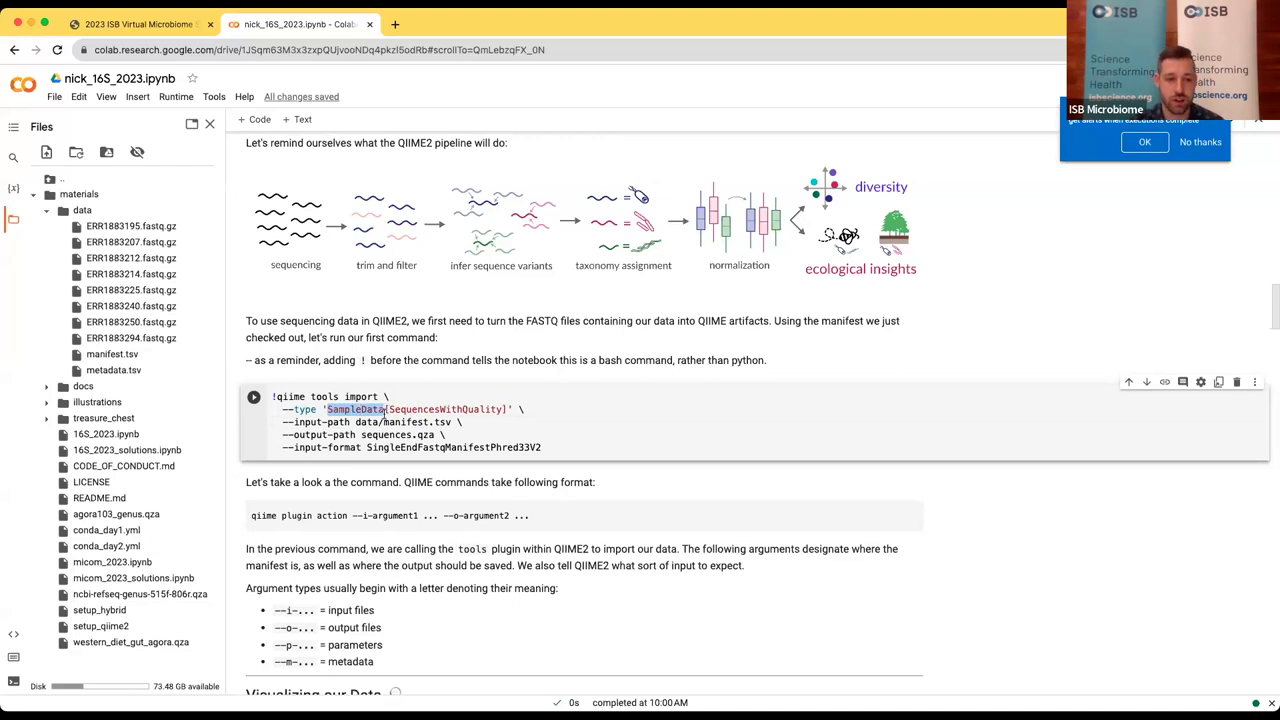
pyautogui.click(417, 435)
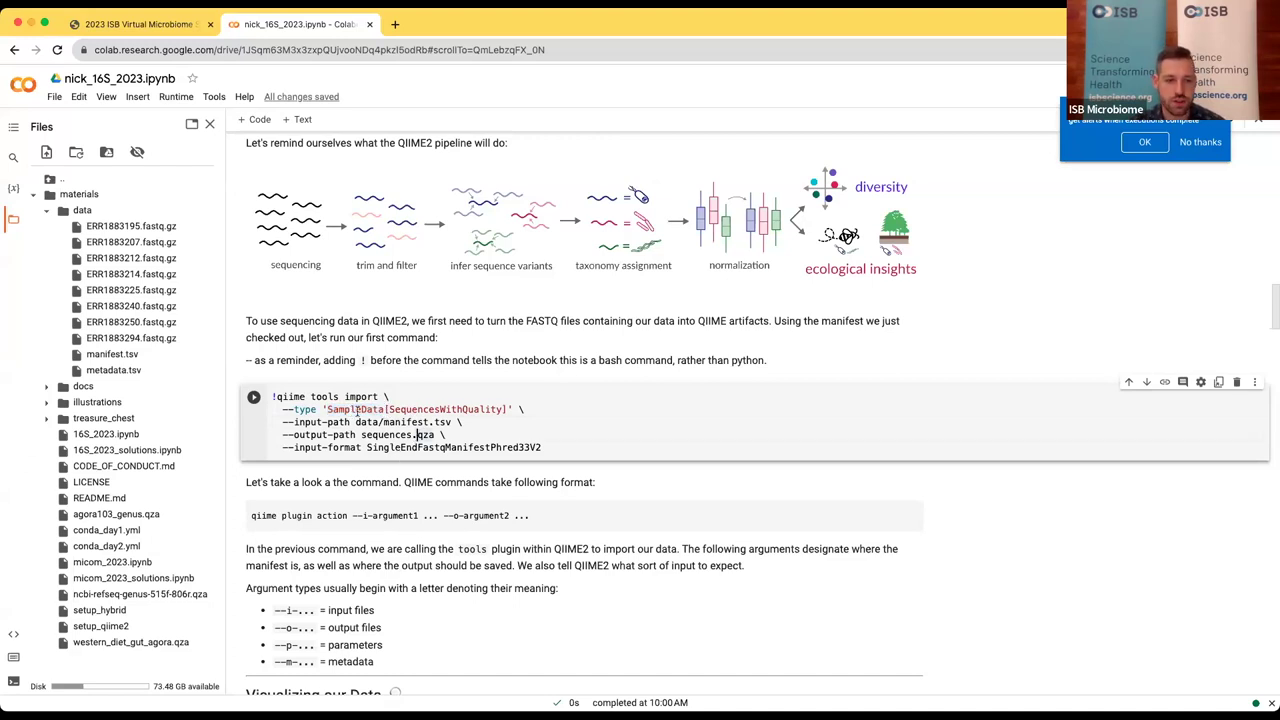
pyautogui.click(355, 423)
pyautogui.moveTo(355, 422); pyautogui.dragTo(451, 423)
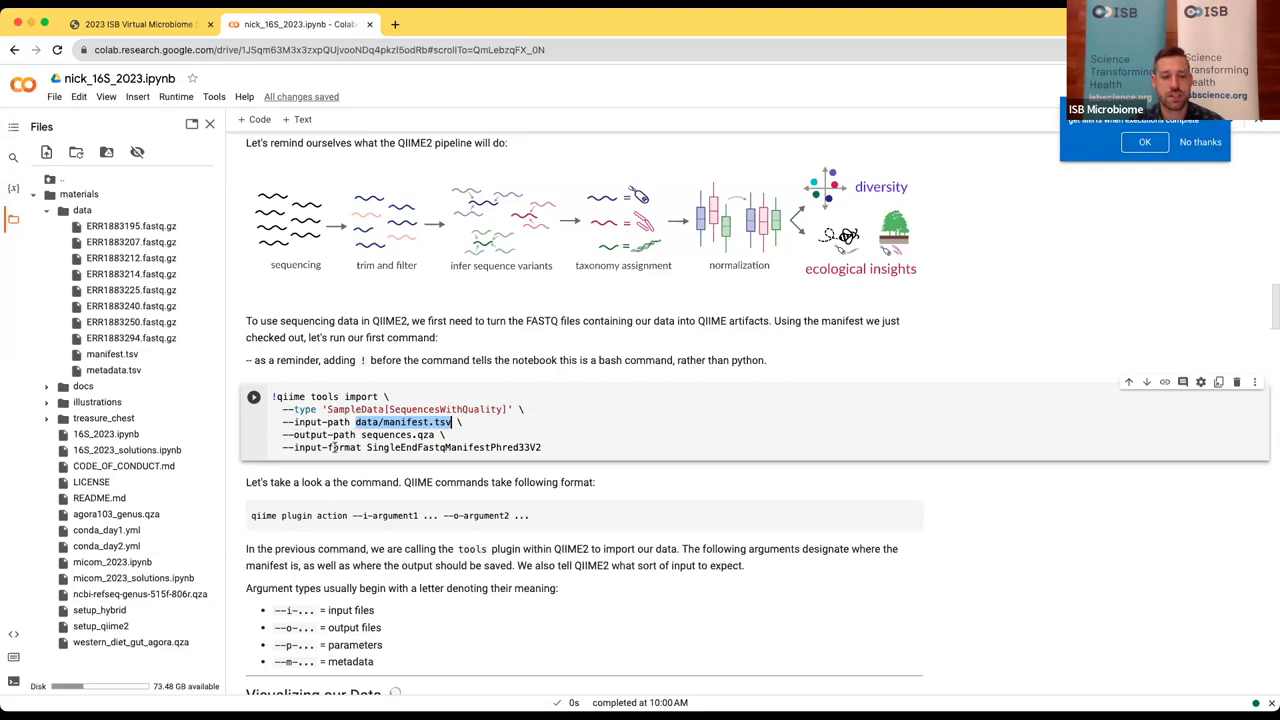
pyautogui.moveTo(361, 435); pyautogui.dragTo(437, 435)
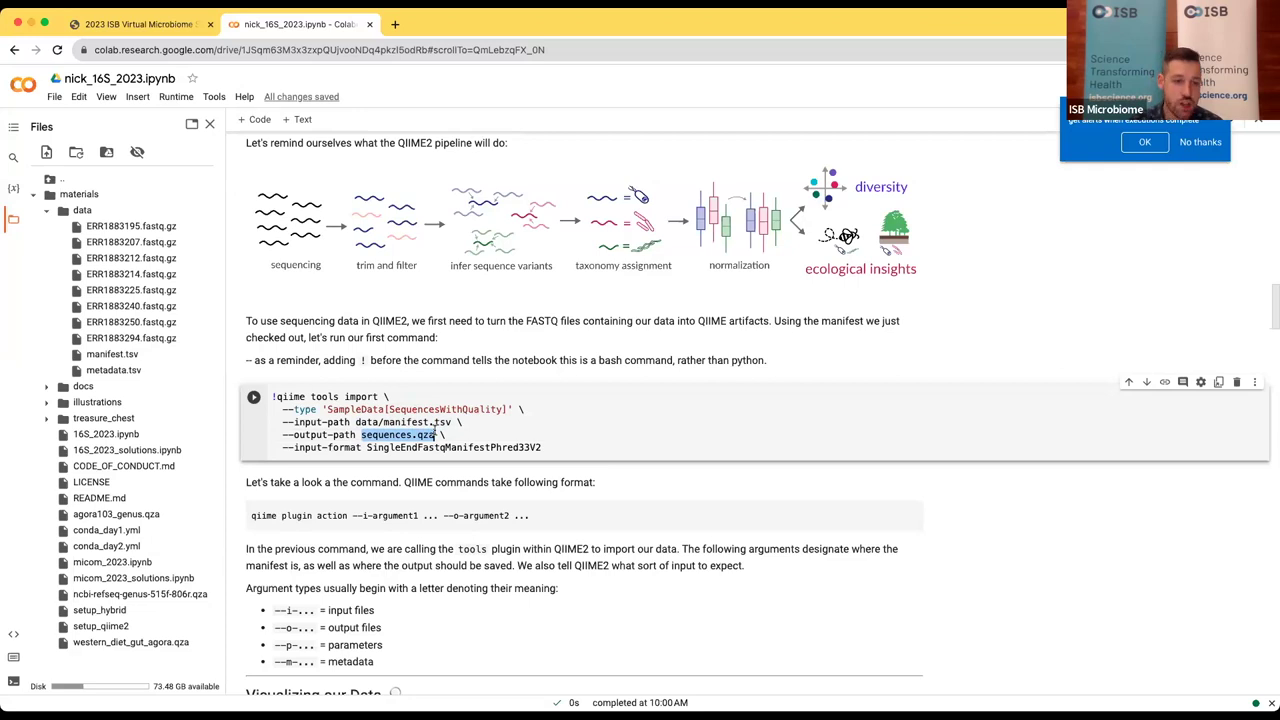
pyautogui.click(424, 439)
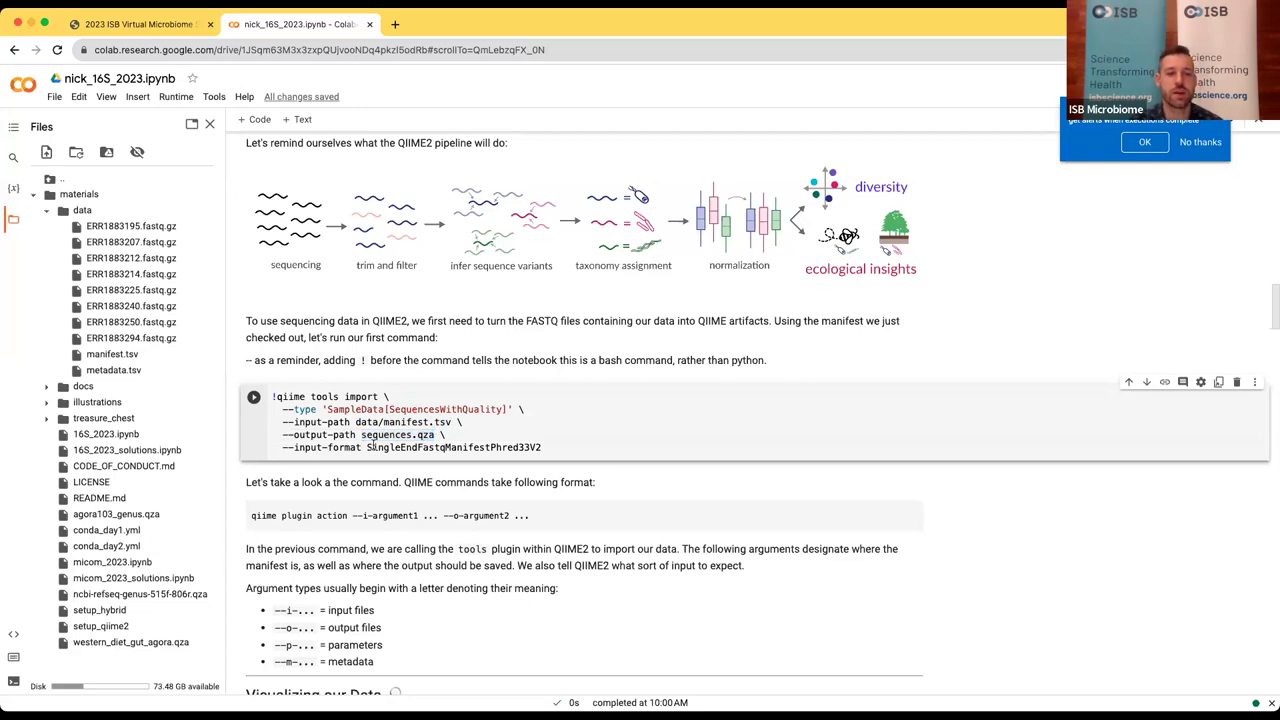
pyautogui.moveTo(366, 447); pyautogui.dragTo(420, 449)
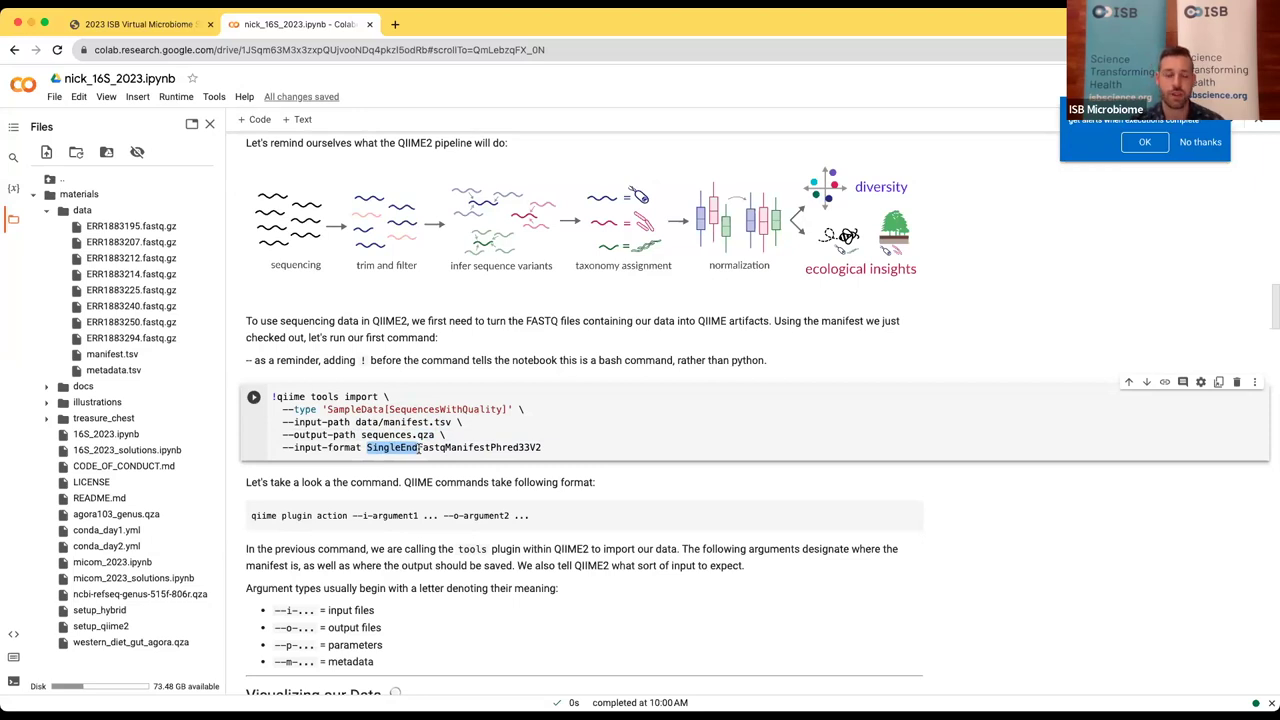
pyautogui.moveTo(419, 449)
pyautogui.mouseDown()
pyautogui.moveTo(538, 450)
pyautogui.moveTo(444, 449)
pyautogui.mouseUp()
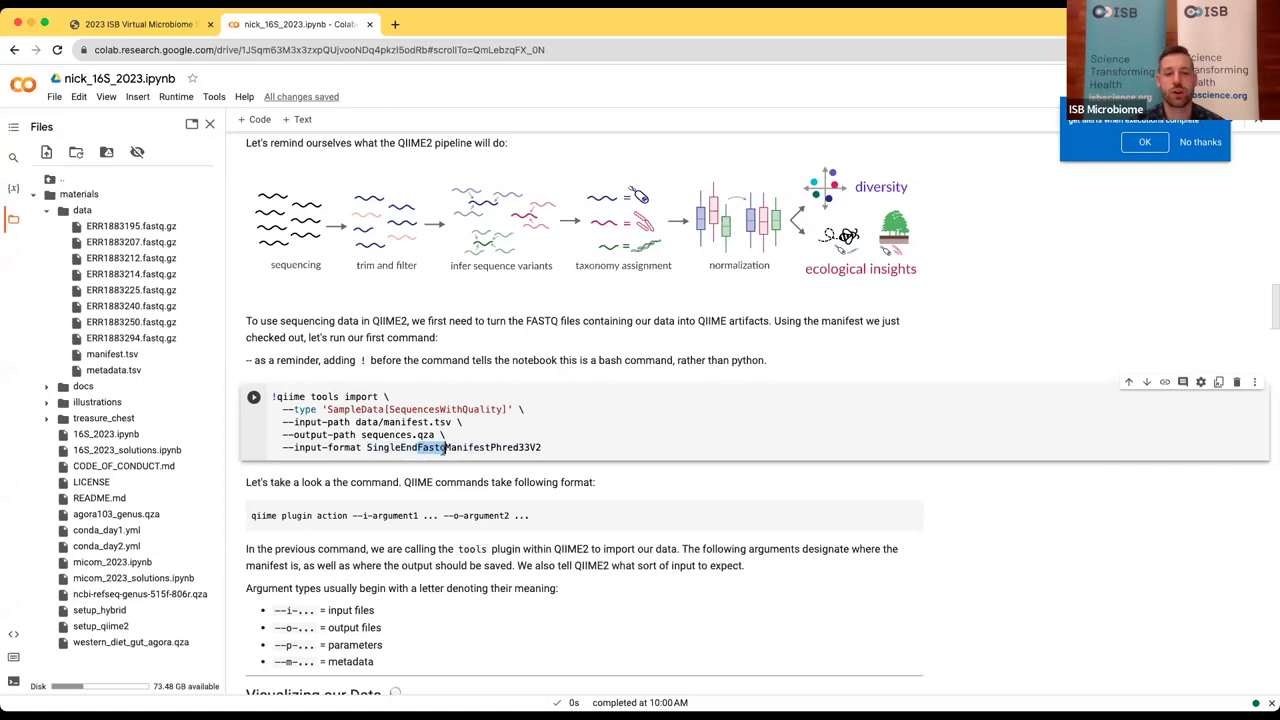
pyautogui.click(474, 451)
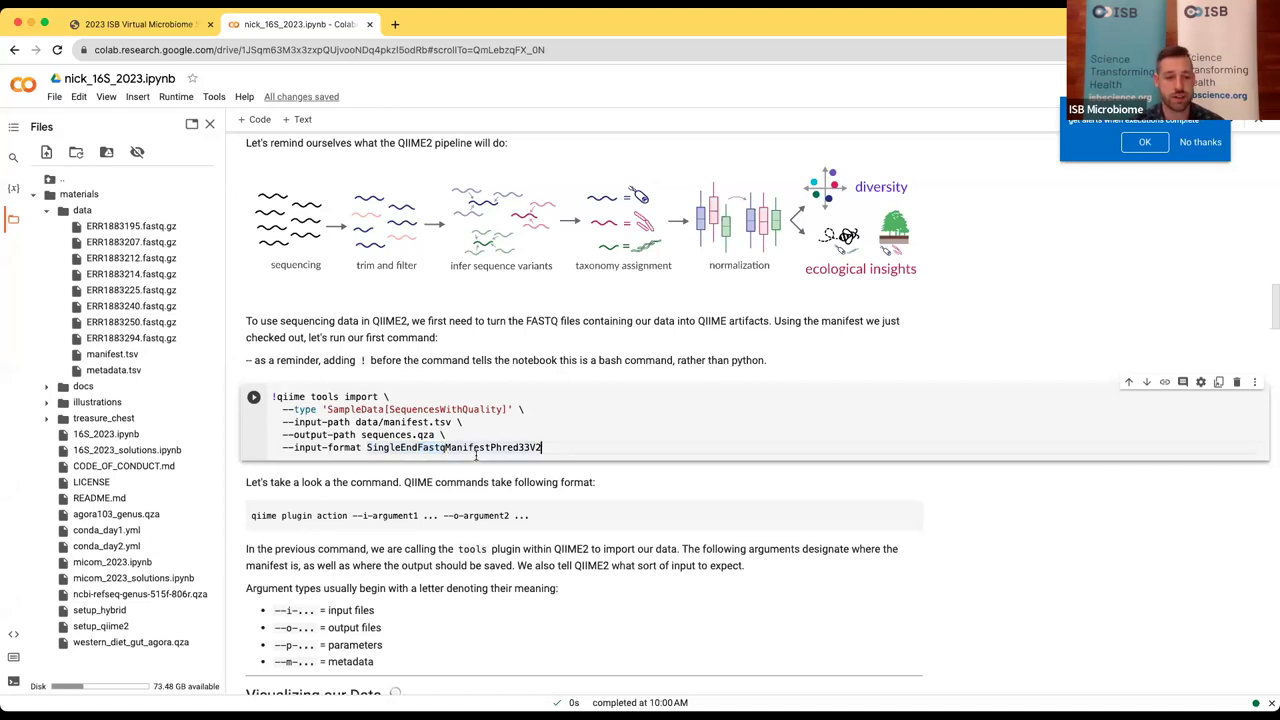
# Step: Run the qiime tools import cell to create sequences.qza and refresh the file list to show it
pyautogui.click(255, 399)
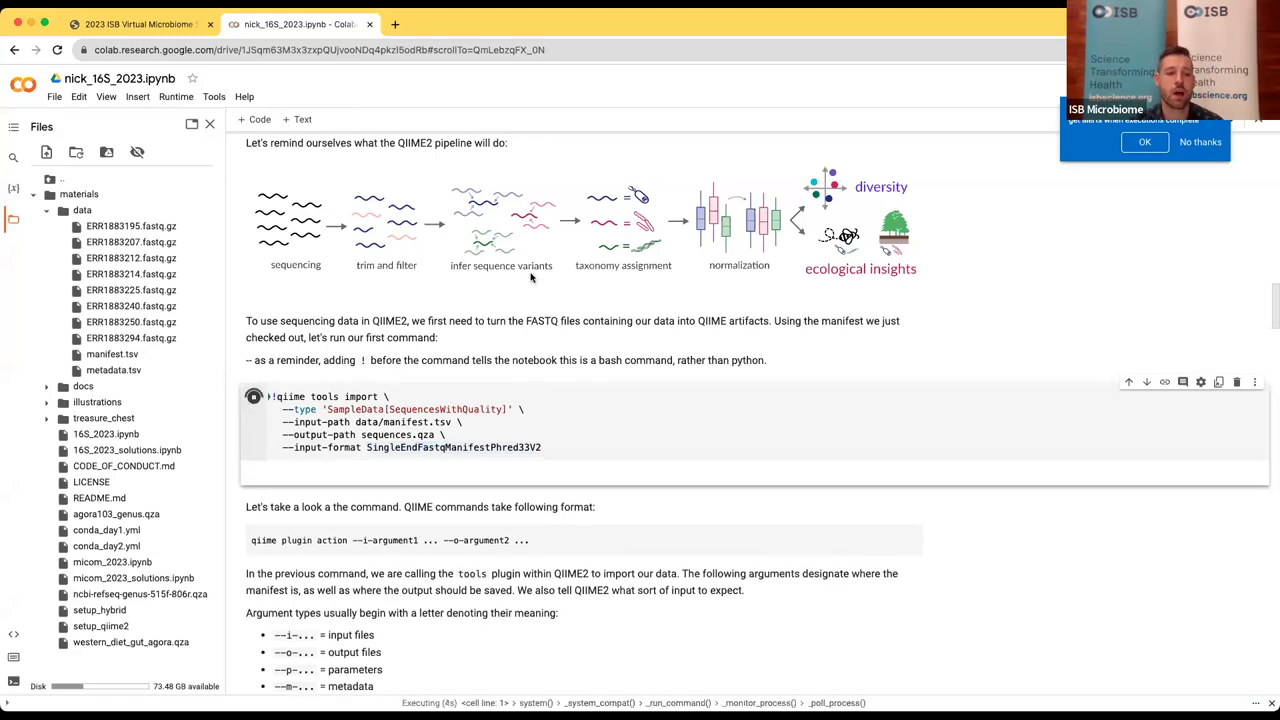
pyautogui.scroll(-1, 531, 278)
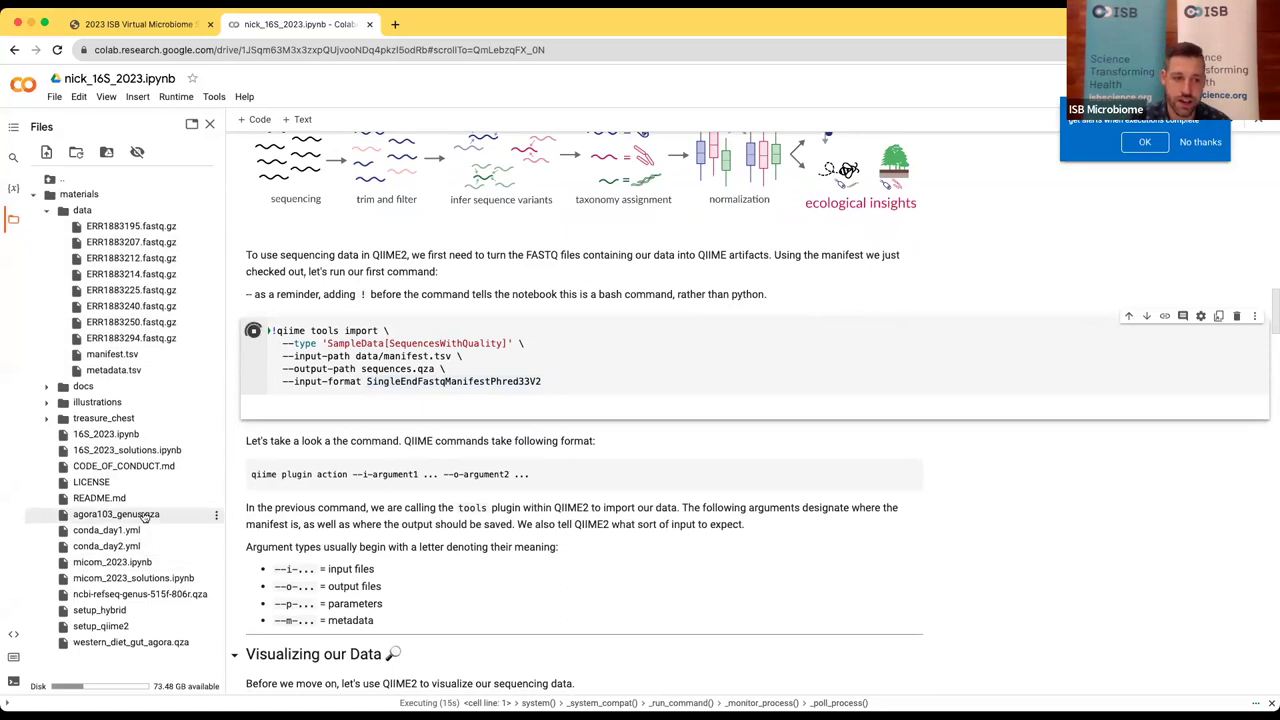
pyautogui.scroll(-2, 340, 527)
pyautogui.scroll(-1, 340, 527)
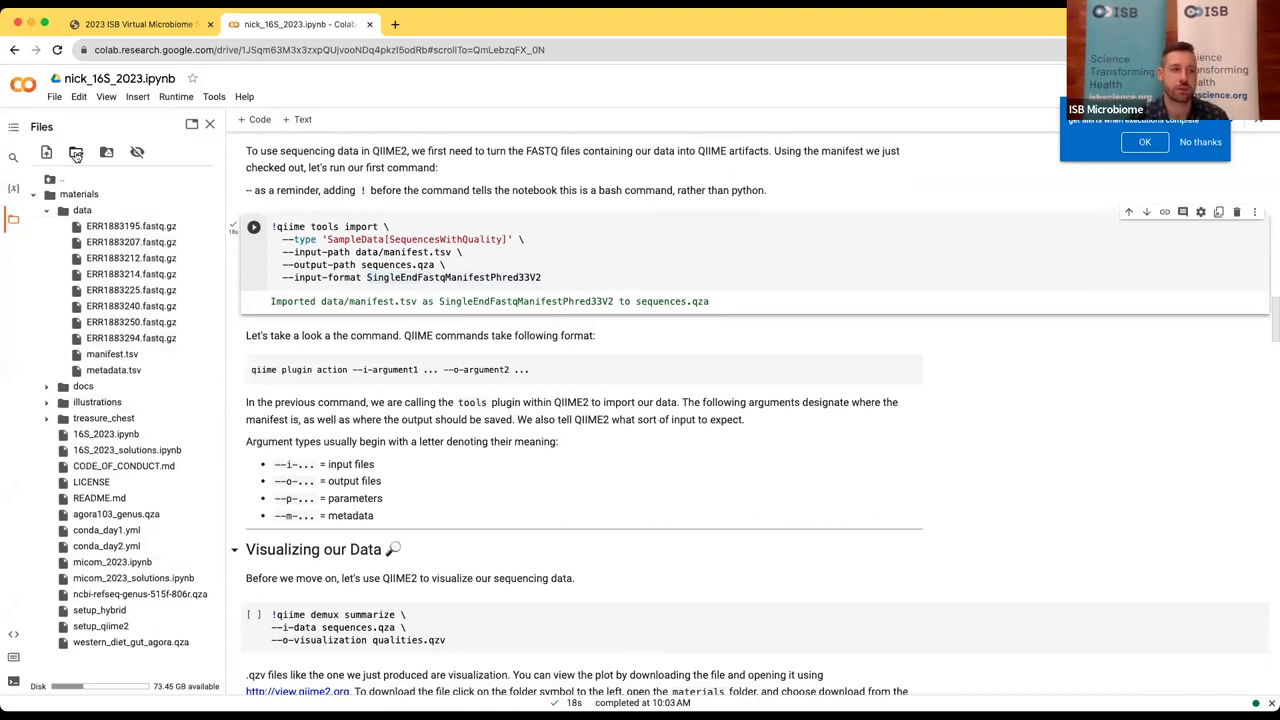
pyautogui.click(76, 155)
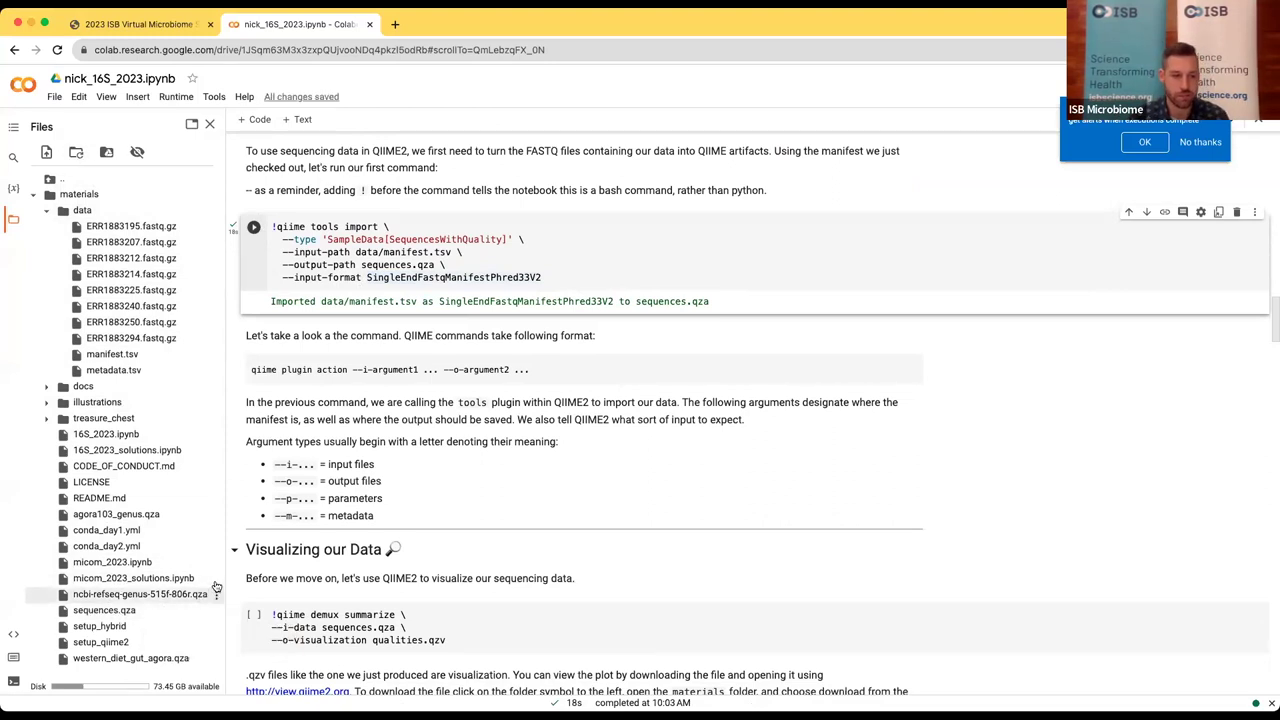
# Step: Scroll down to the Visualizing our Data demux summarize cell and the Quality Filtering section
pyautogui.scroll(-2, 480, 434)
pyautogui.scroll(-2, 480, 434)
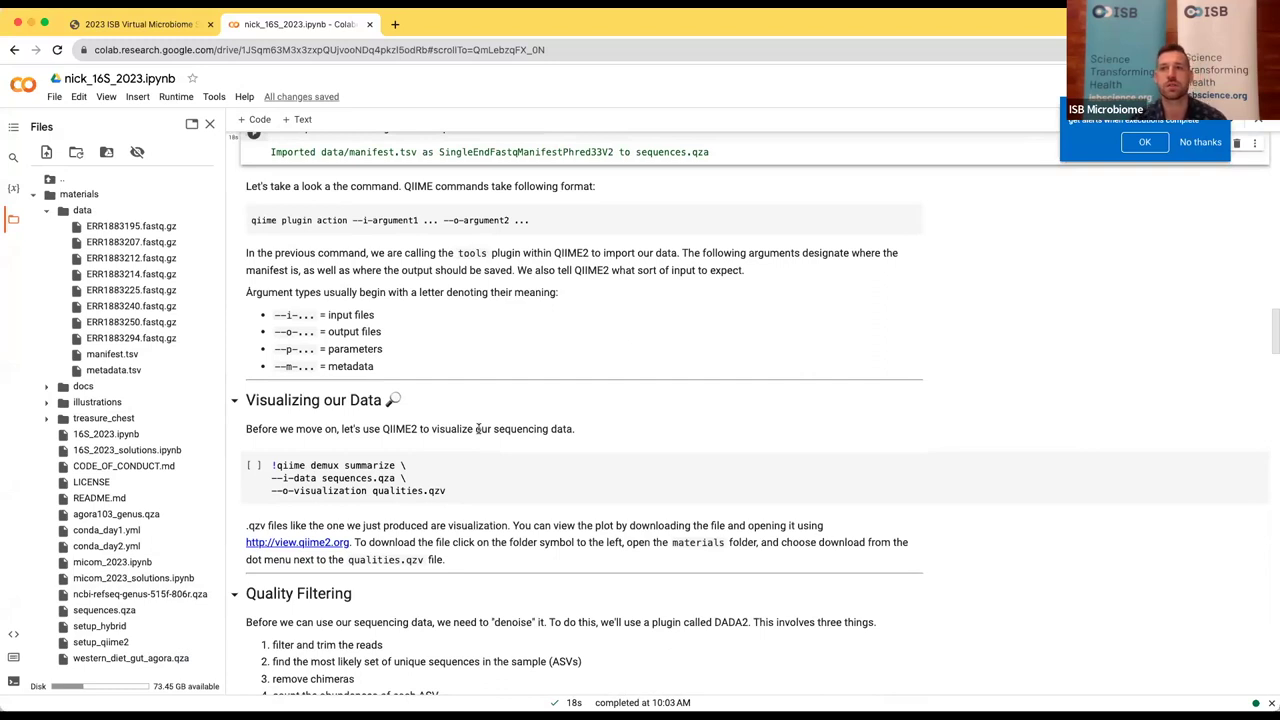
pyautogui.scroll(-2, 478, 428)
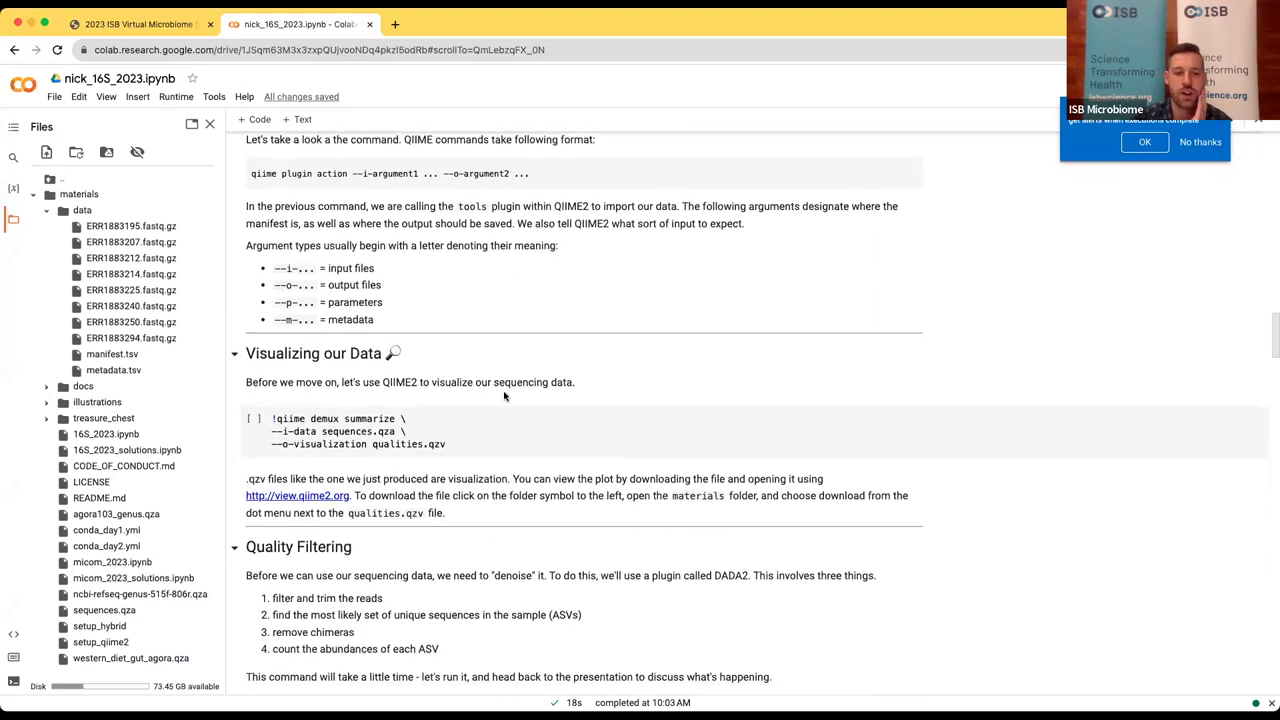
pyautogui.scroll(1, 505, 390)
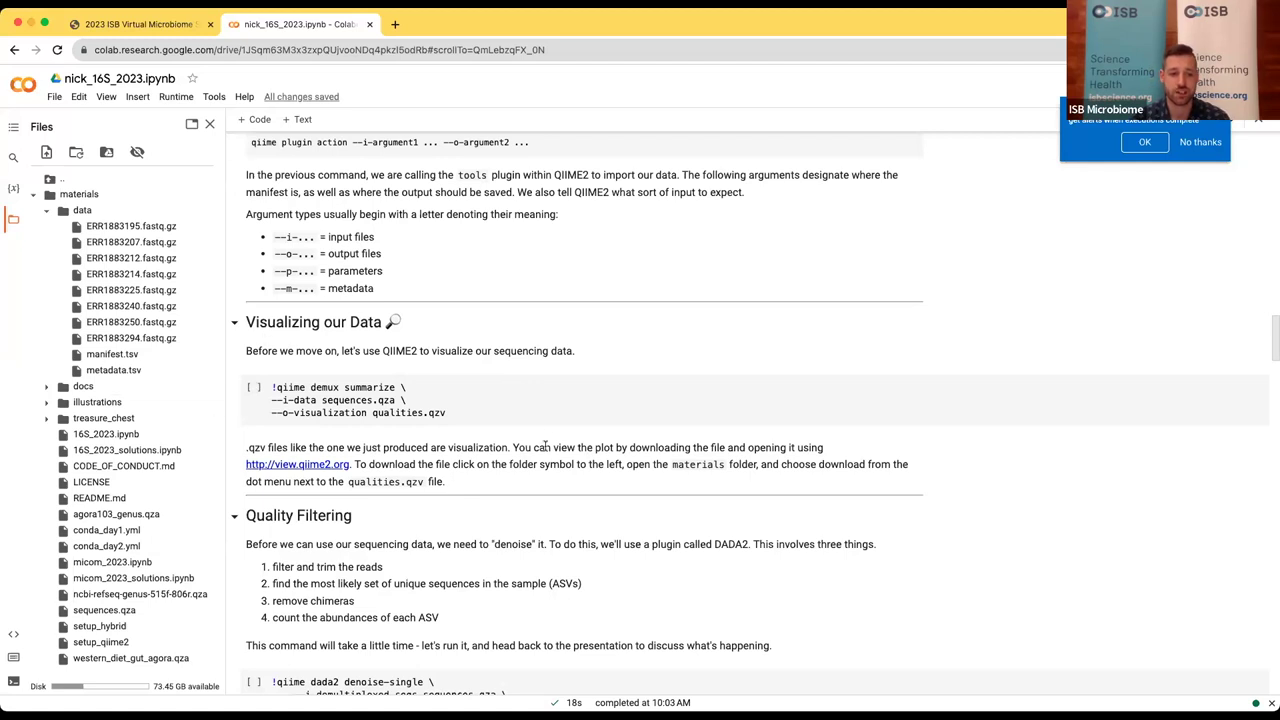
pyautogui.scroll(-1, 404, 343)
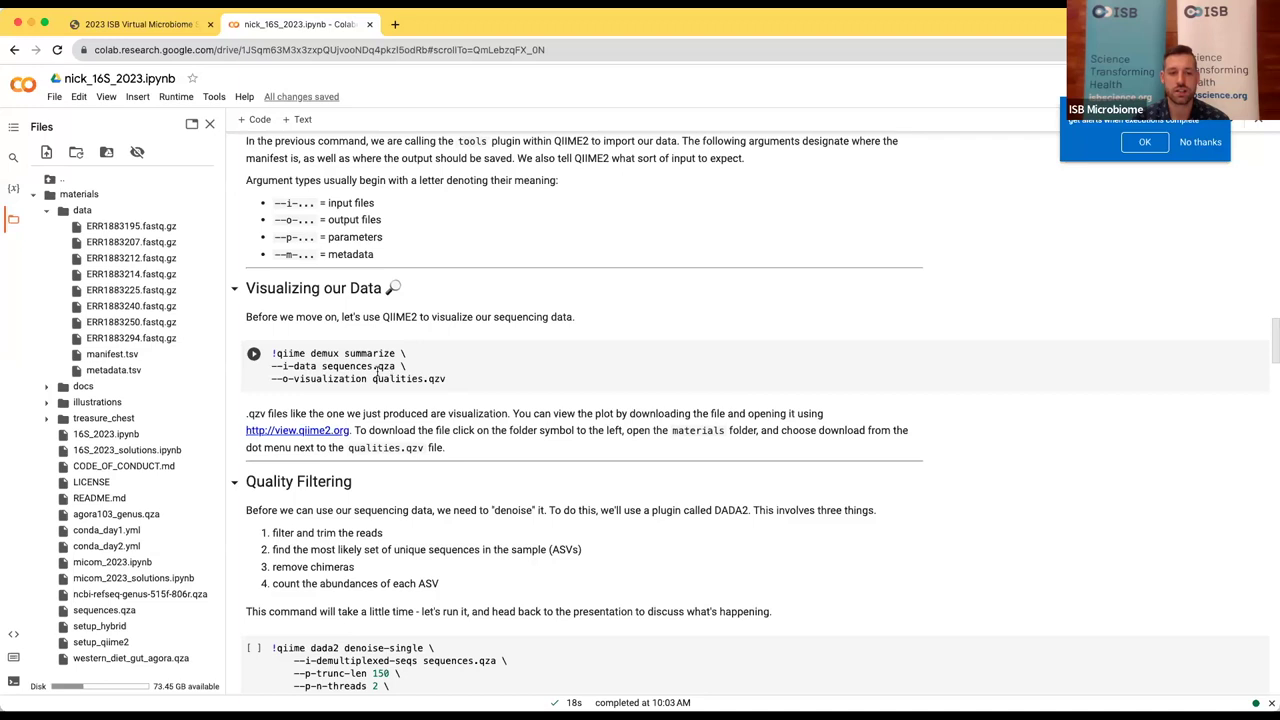
# Step: Run qiime demux summarize to save qualities.qzv, then refresh the file list to show it
pyautogui.click(253, 357)
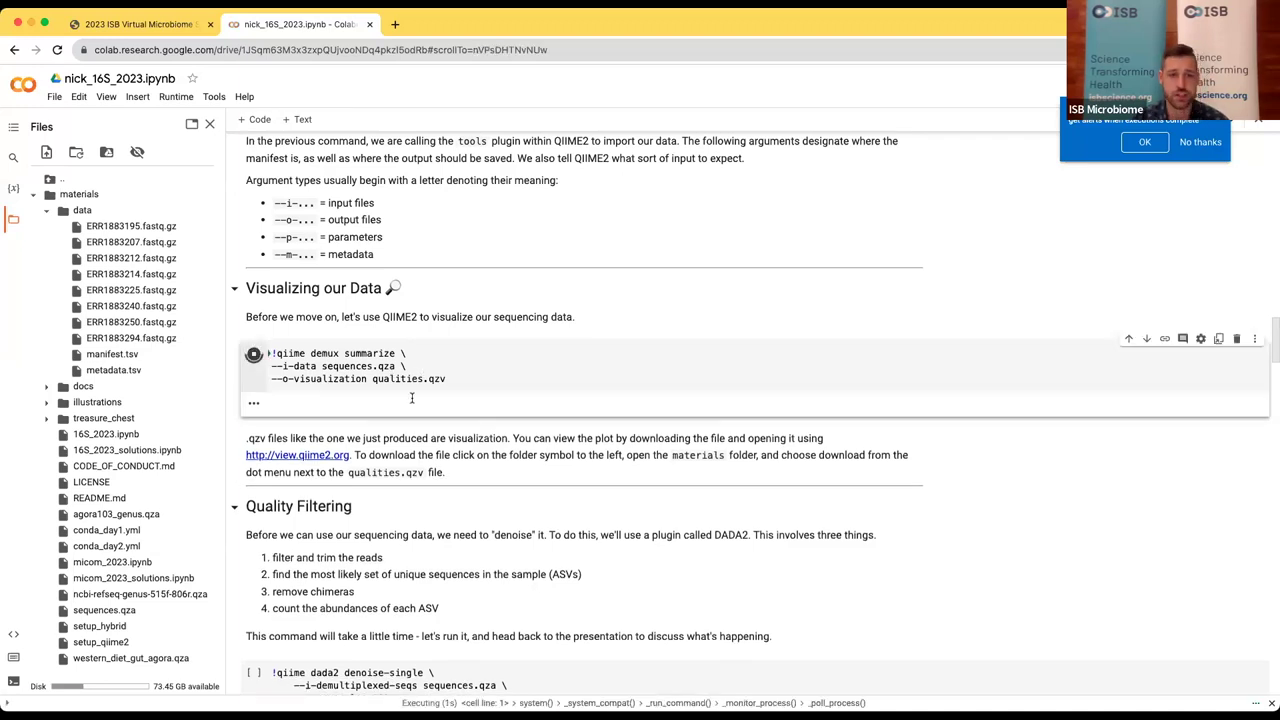
pyautogui.scroll(-1, 412, 375)
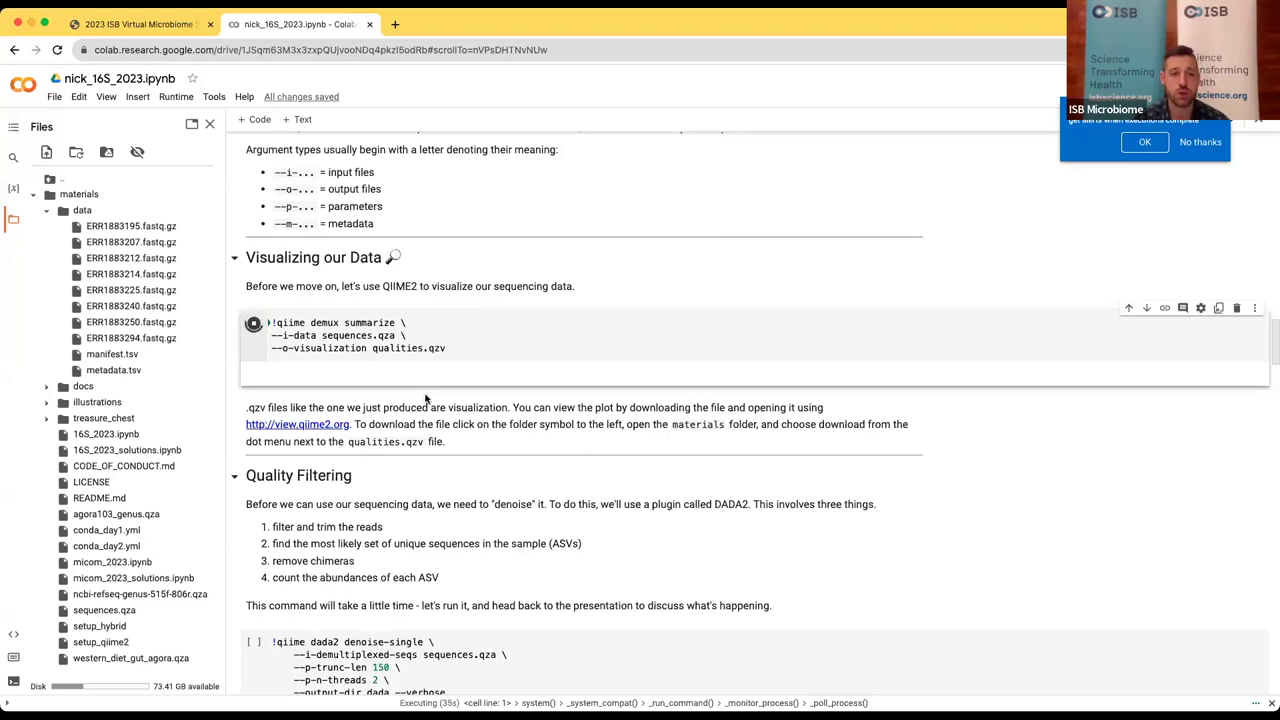
pyautogui.scroll(-1, 507, 419)
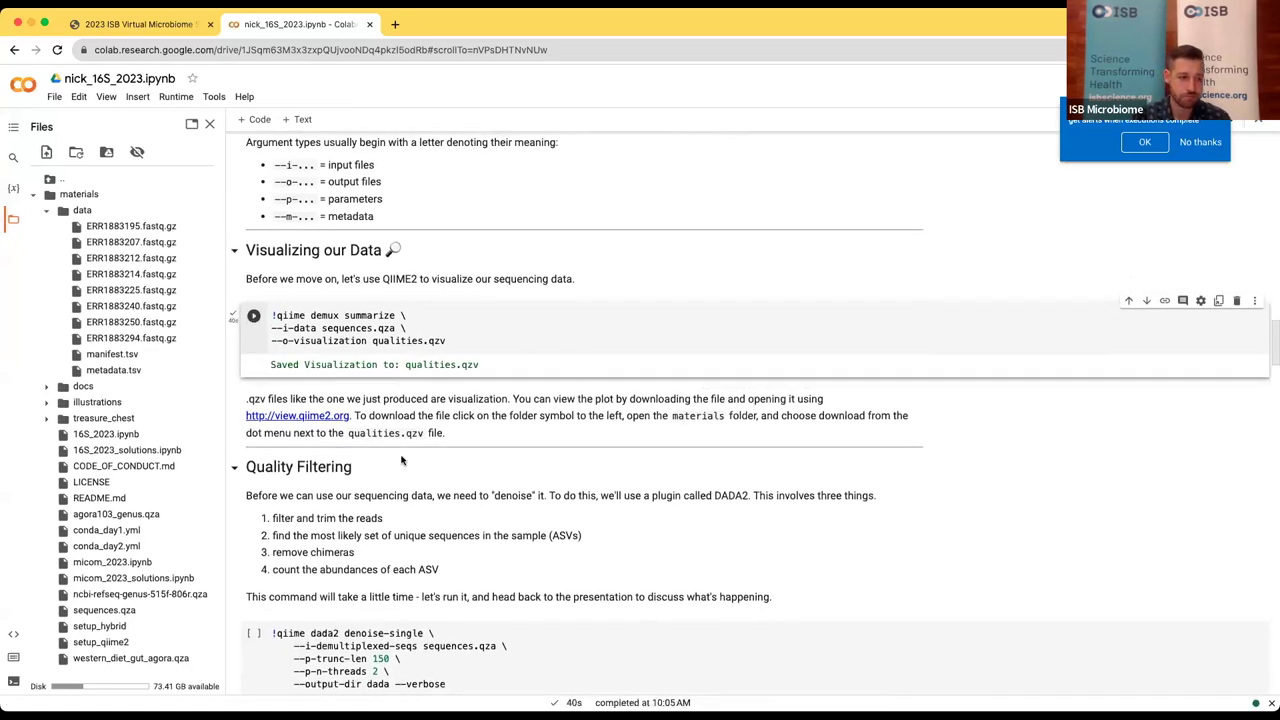
pyautogui.click(77, 153)
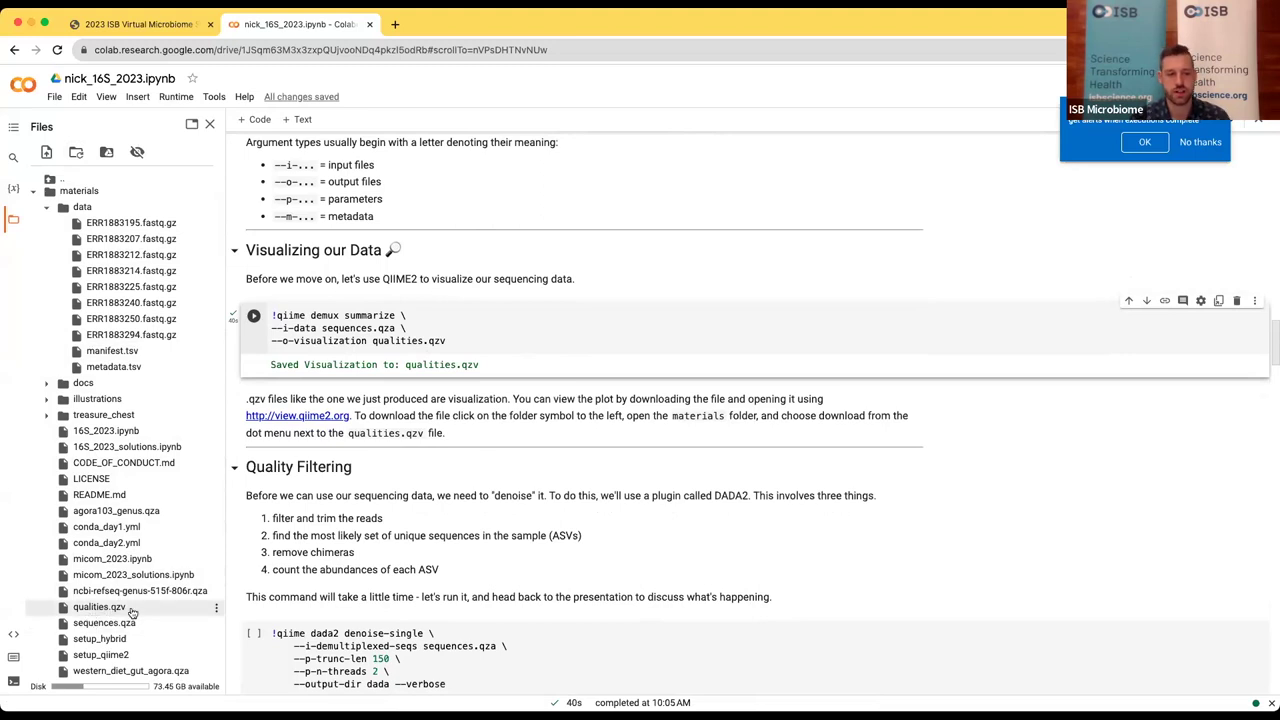
# Step: Download qualities.qzv from the Files panel to the computer
pyautogui.click(216, 610)
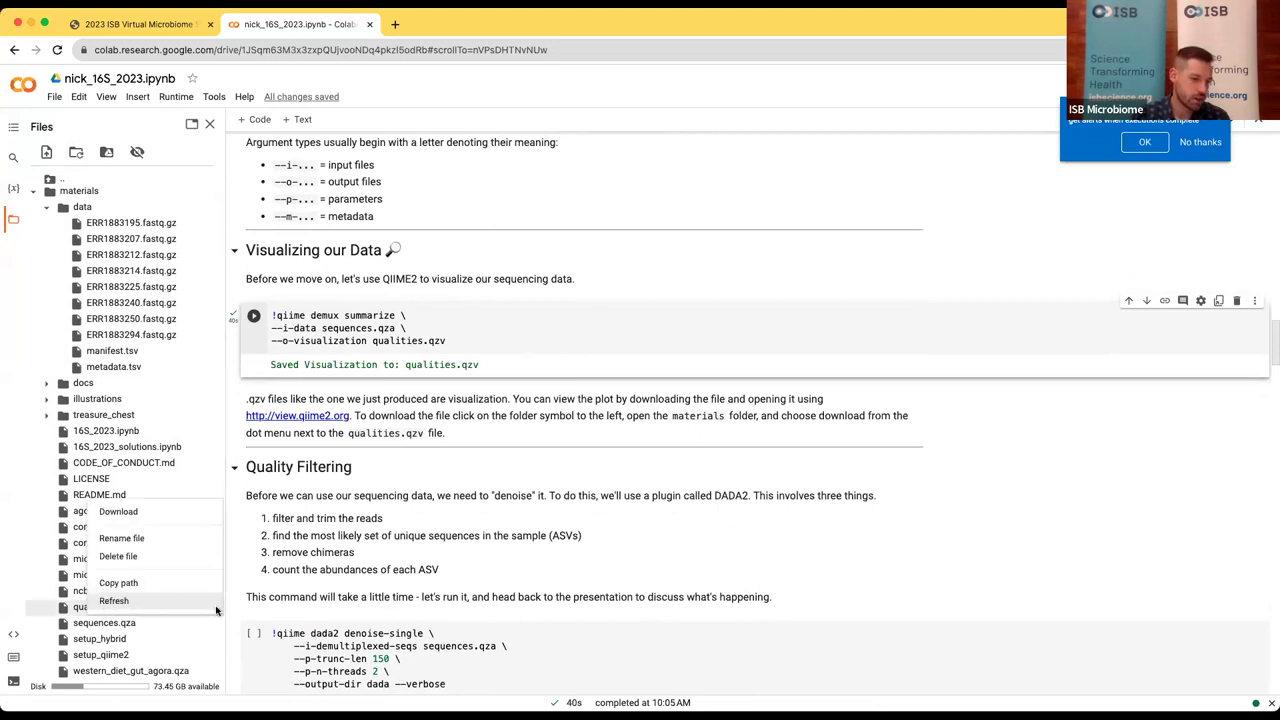
pyautogui.click(185, 512)
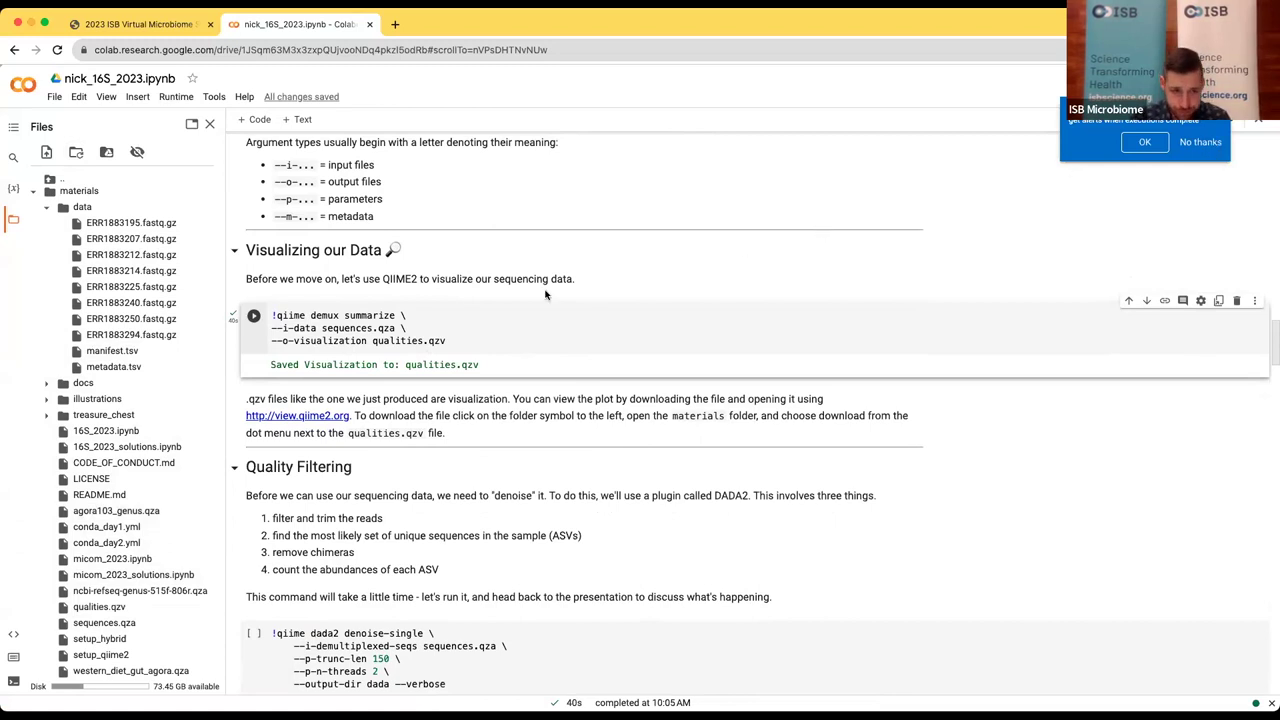
# Step: Open view.qiime2.org in a new browser tab
pyautogui.click(395, 25)
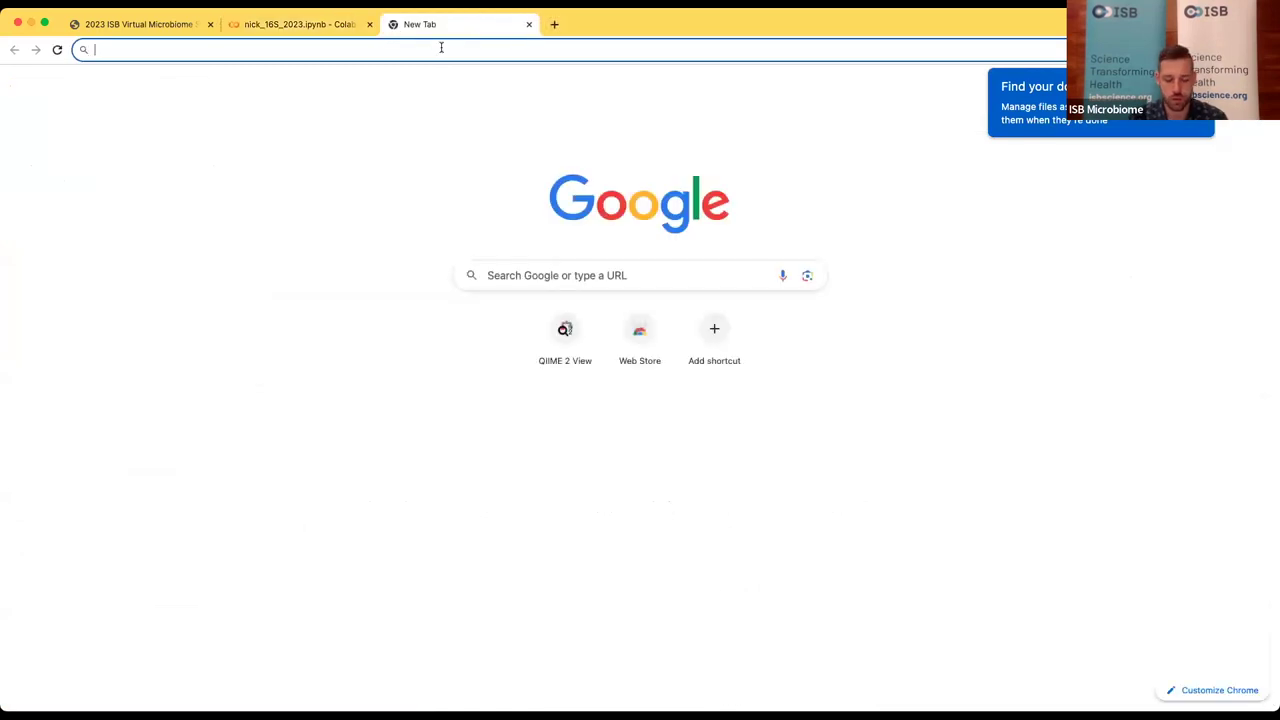
pyautogui.write('view.q')
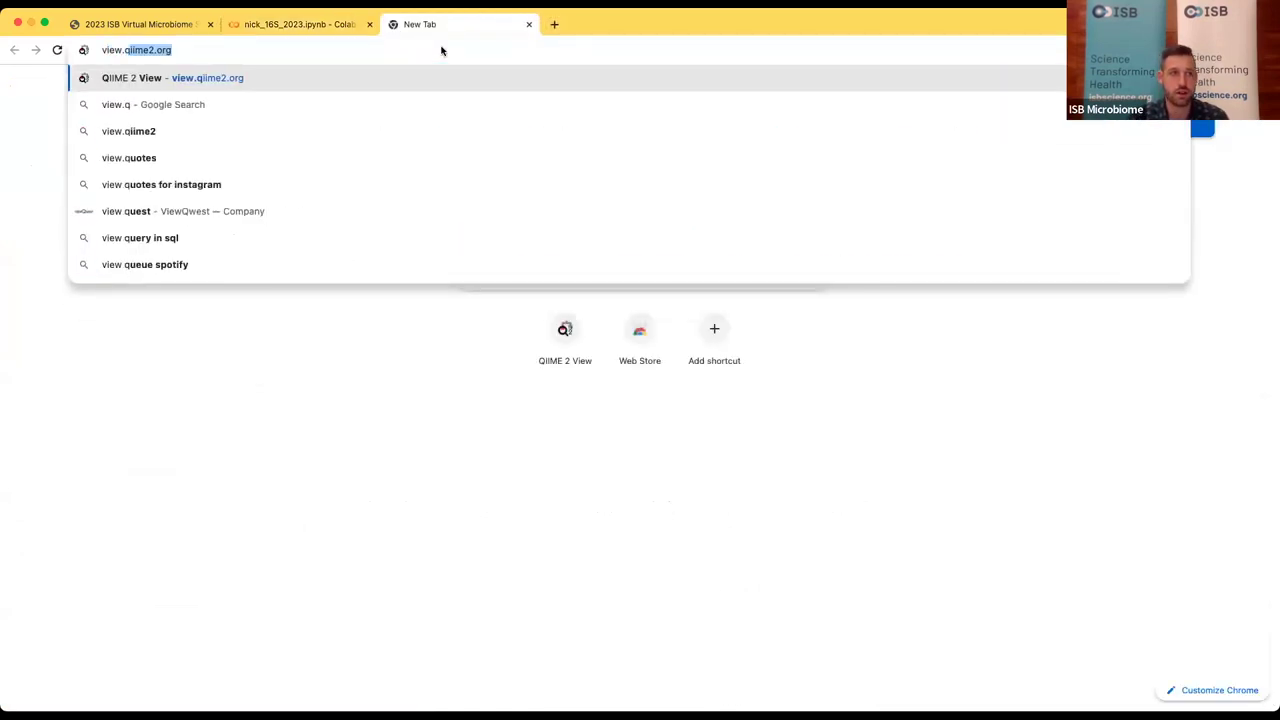
pyautogui.write('iime2.org')
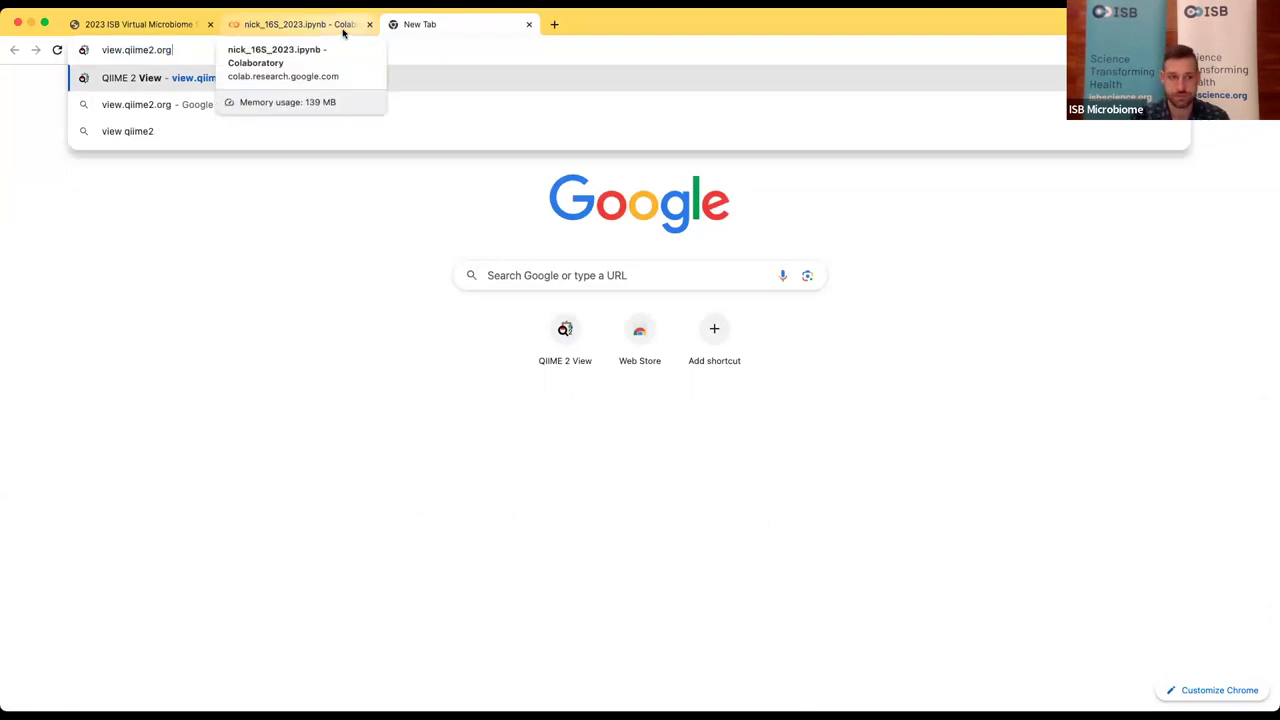
pyautogui.press('Return')
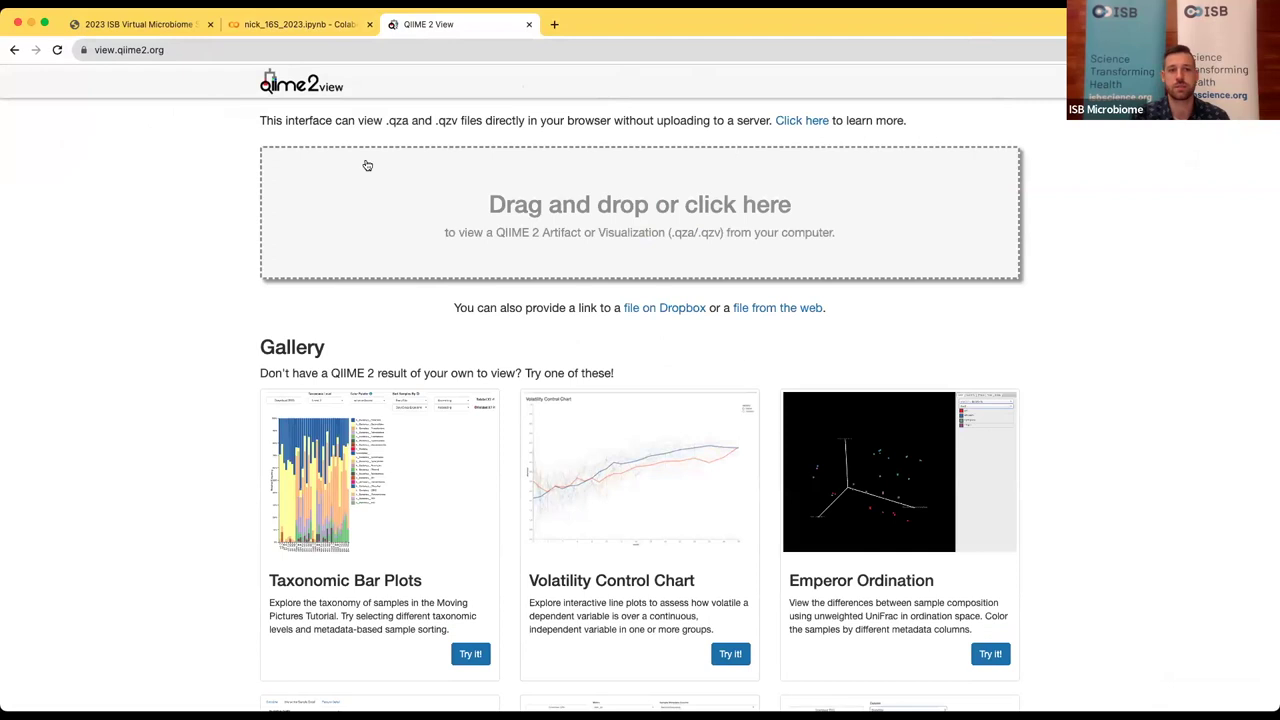
# Step: Load qualities.qzv and review its summary: 546259 forward reads, median 70146.0, no reverse reads
pyautogui.click(747, 212)
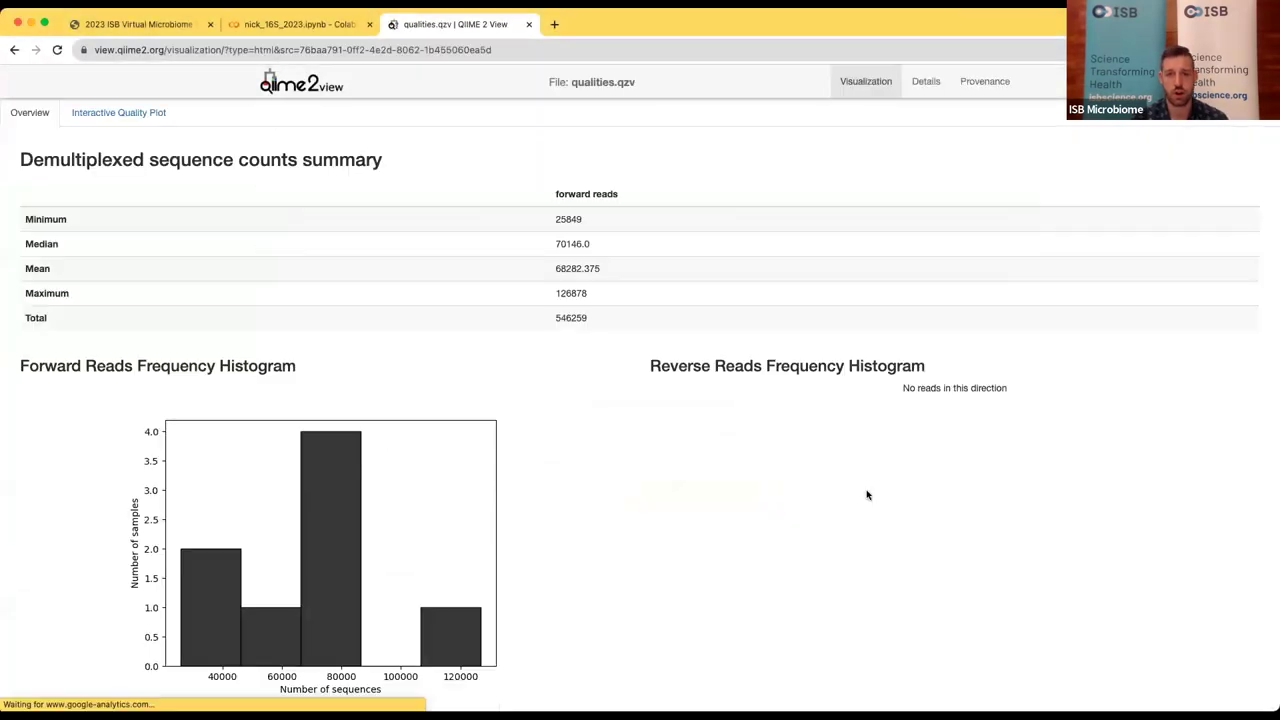
pyautogui.scroll(-1, 648, 511)
pyautogui.scroll(-1, 648, 512)
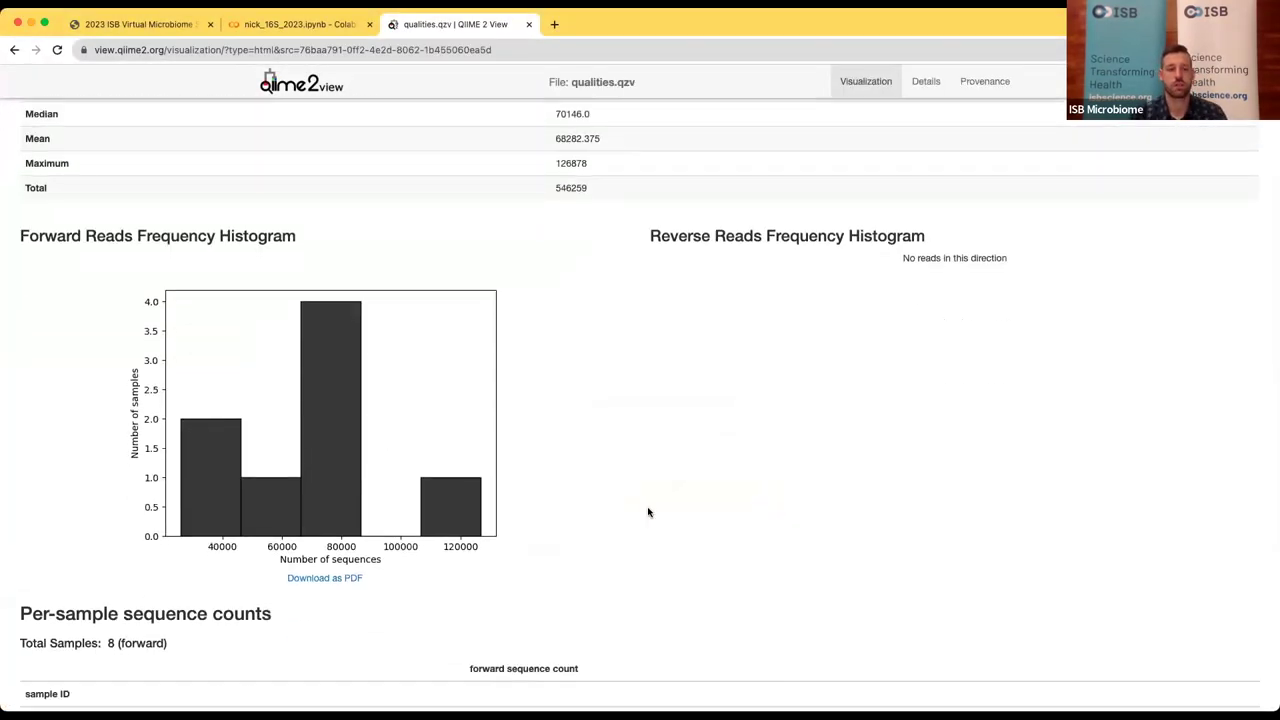
pyautogui.scroll(1, 648, 512)
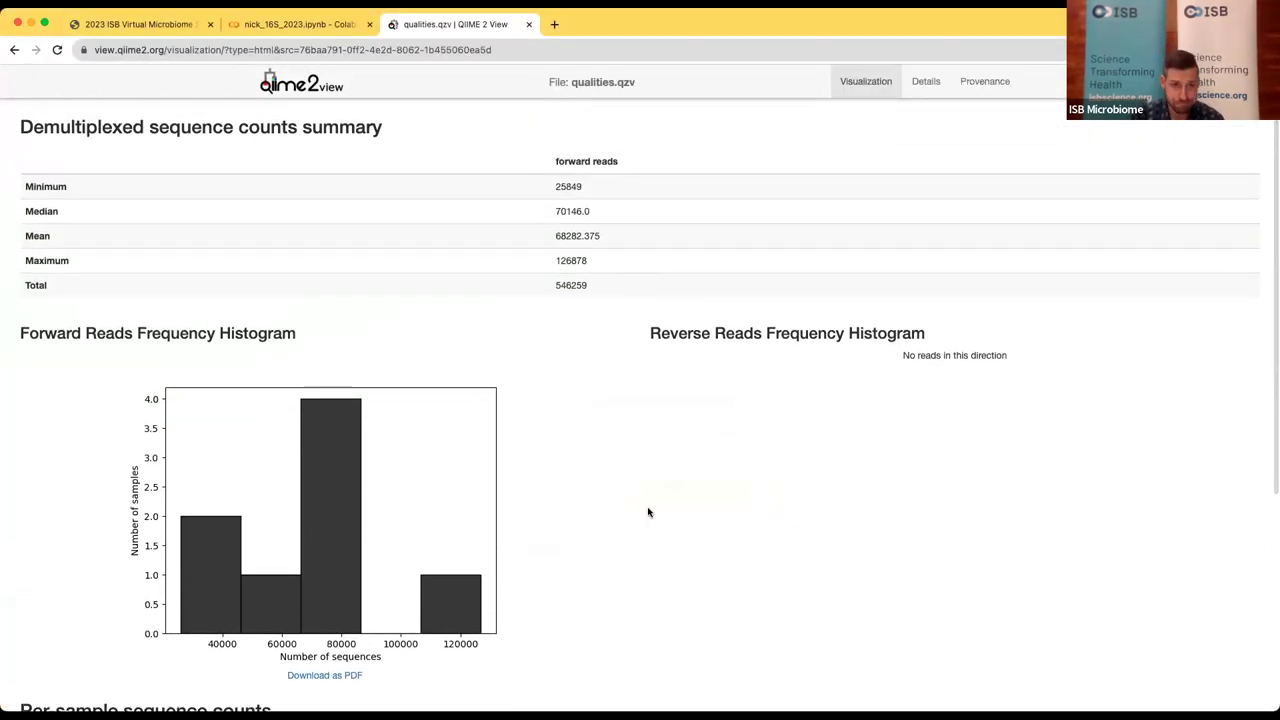
pyautogui.scroll(1, 648, 512)
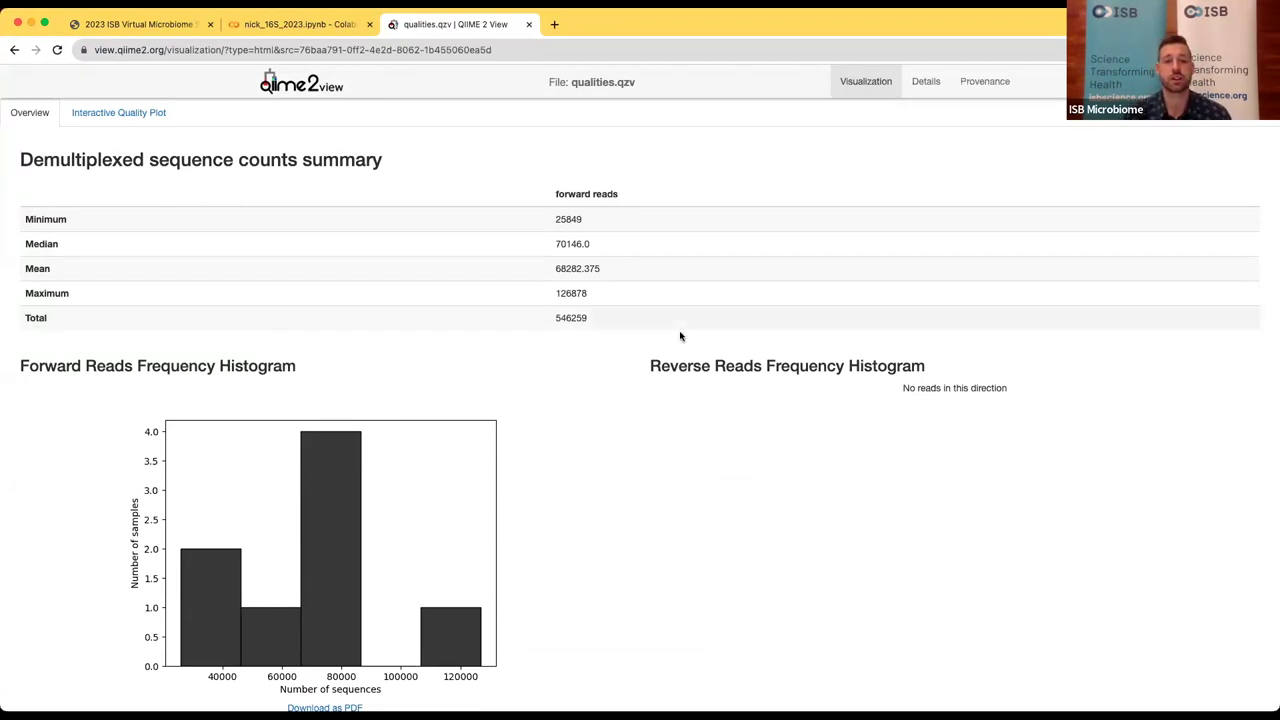
pyautogui.scroll(-2, 775, 260)
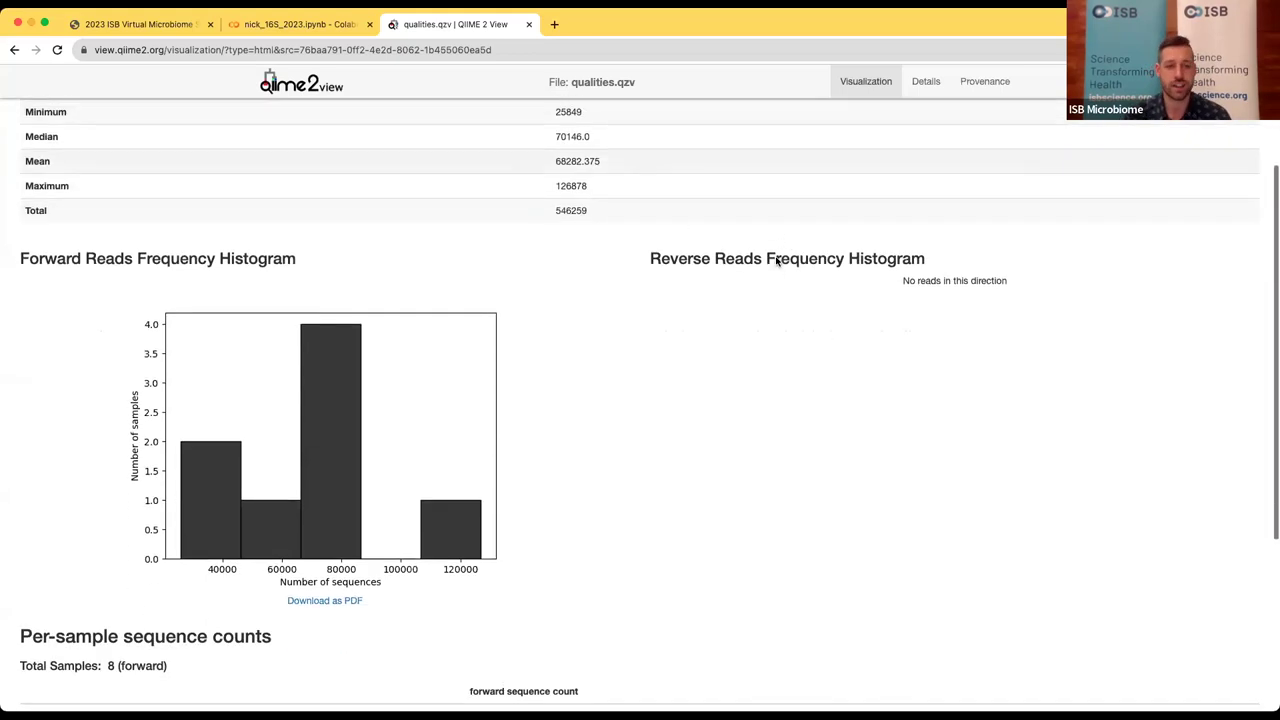
pyautogui.scroll(2, 775, 261)
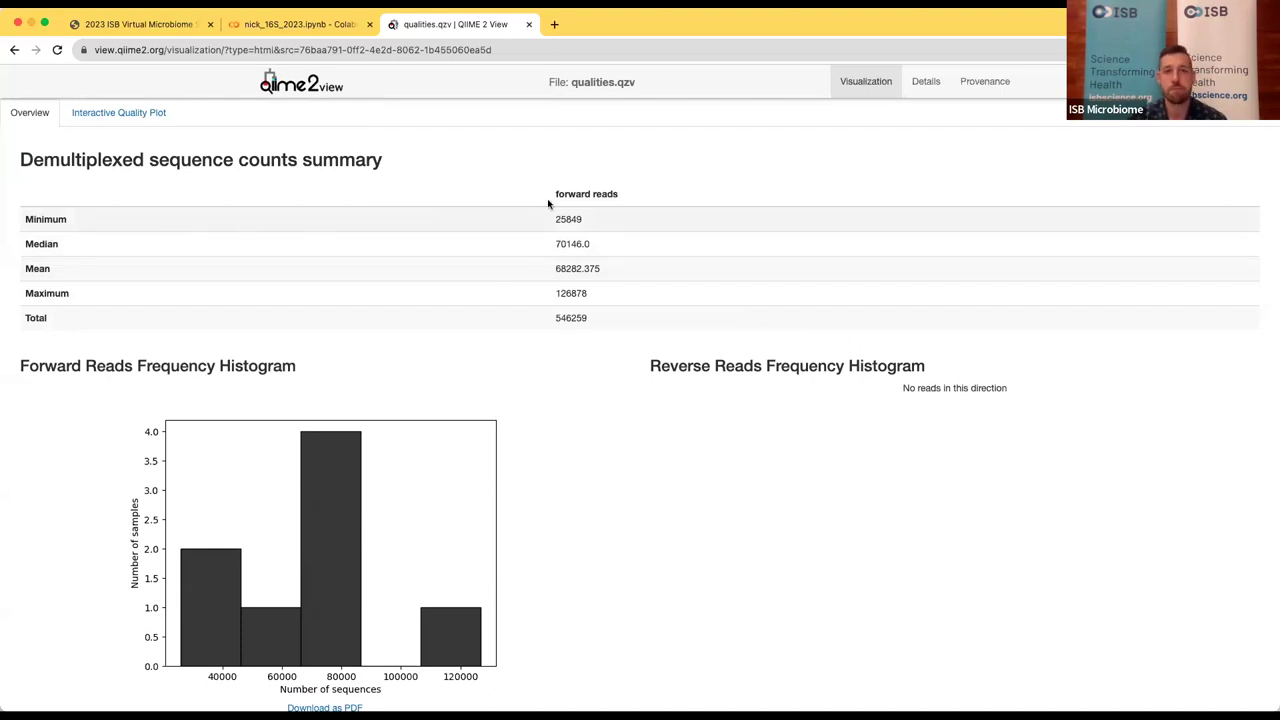
pyautogui.moveTo(556, 219); pyautogui.dragTo(589, 220)
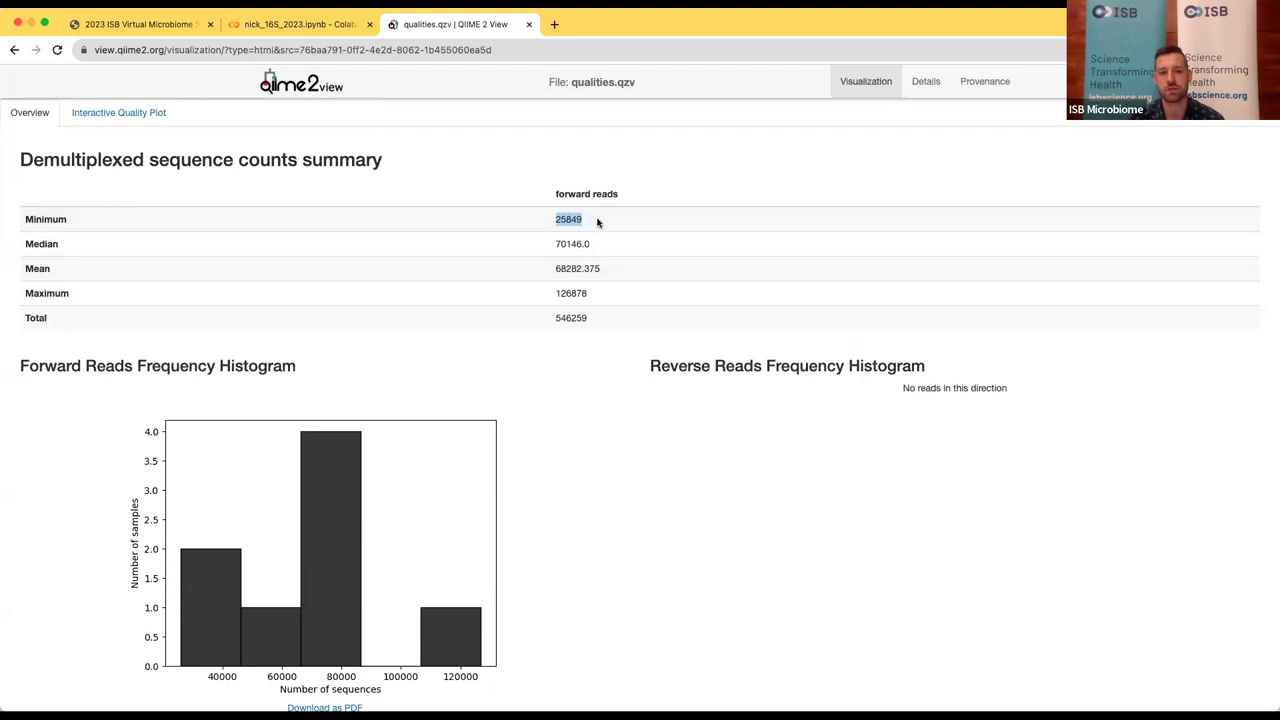
pyautogui.moveTo(556, 293); pyautogui.dragTo(621, 298)
pyautogui.click(621, 298)
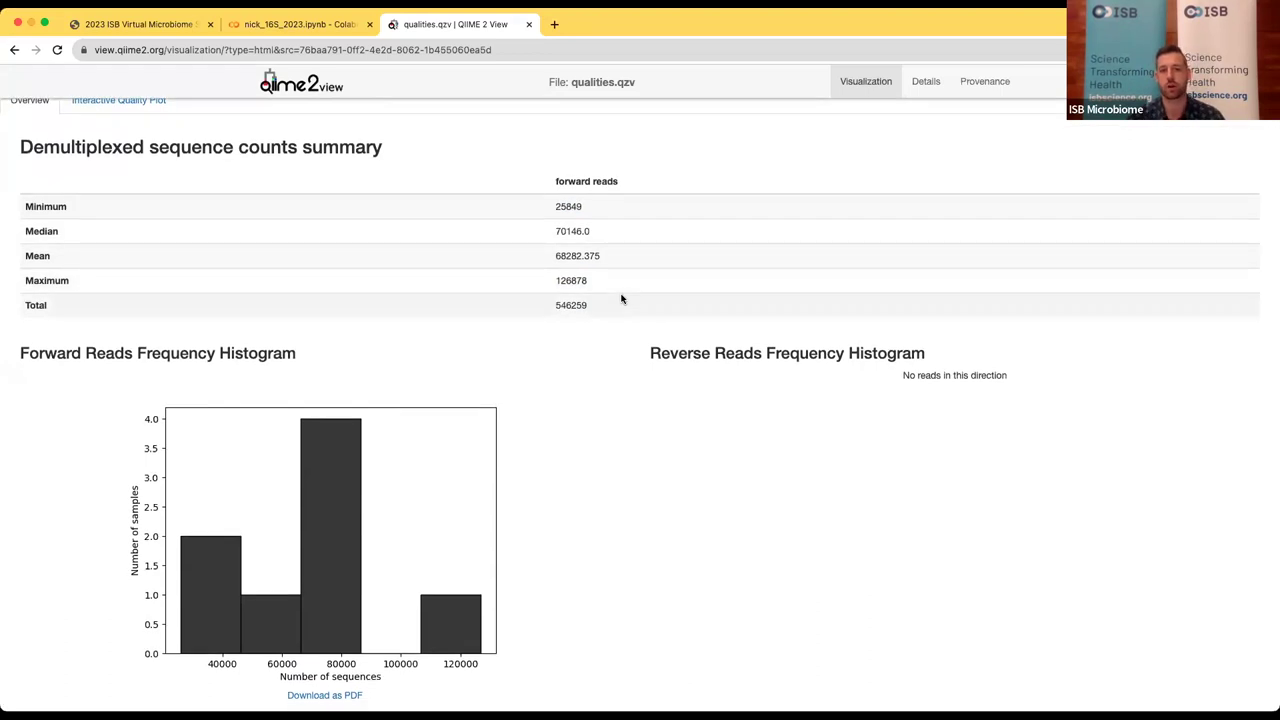
pyautogui.scroll(-2, 621, 298)
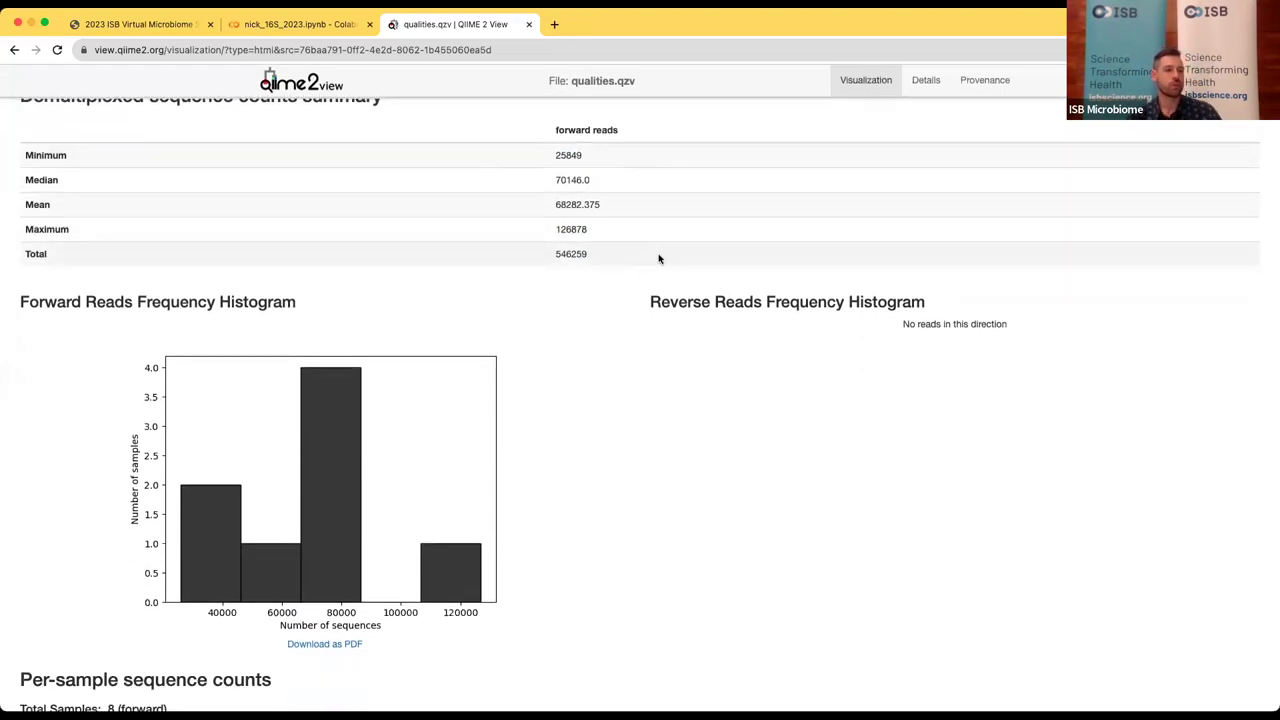
pyautogui.scroll(-2, 572, 438)
pyautogui.scroll(-2, 572, 438)
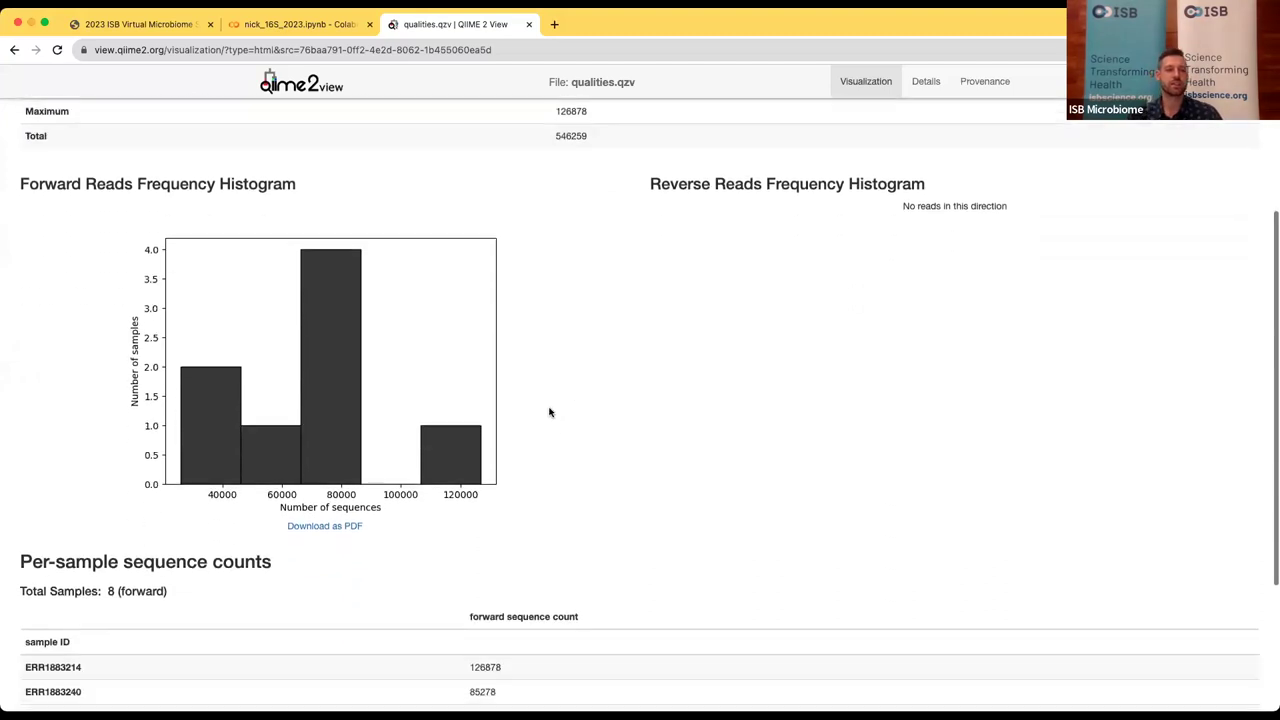
pyautogui.scroll(-6, 652, 489)
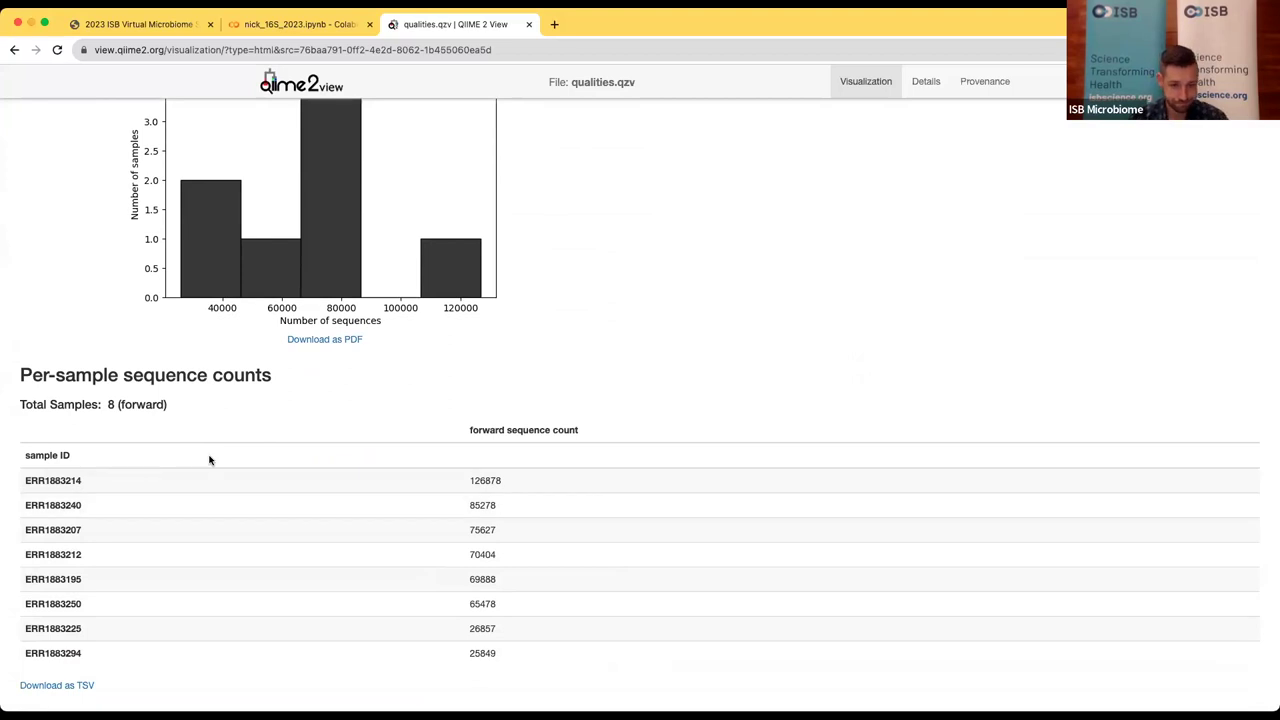
pyautogui.scroll(10, 209, 460)
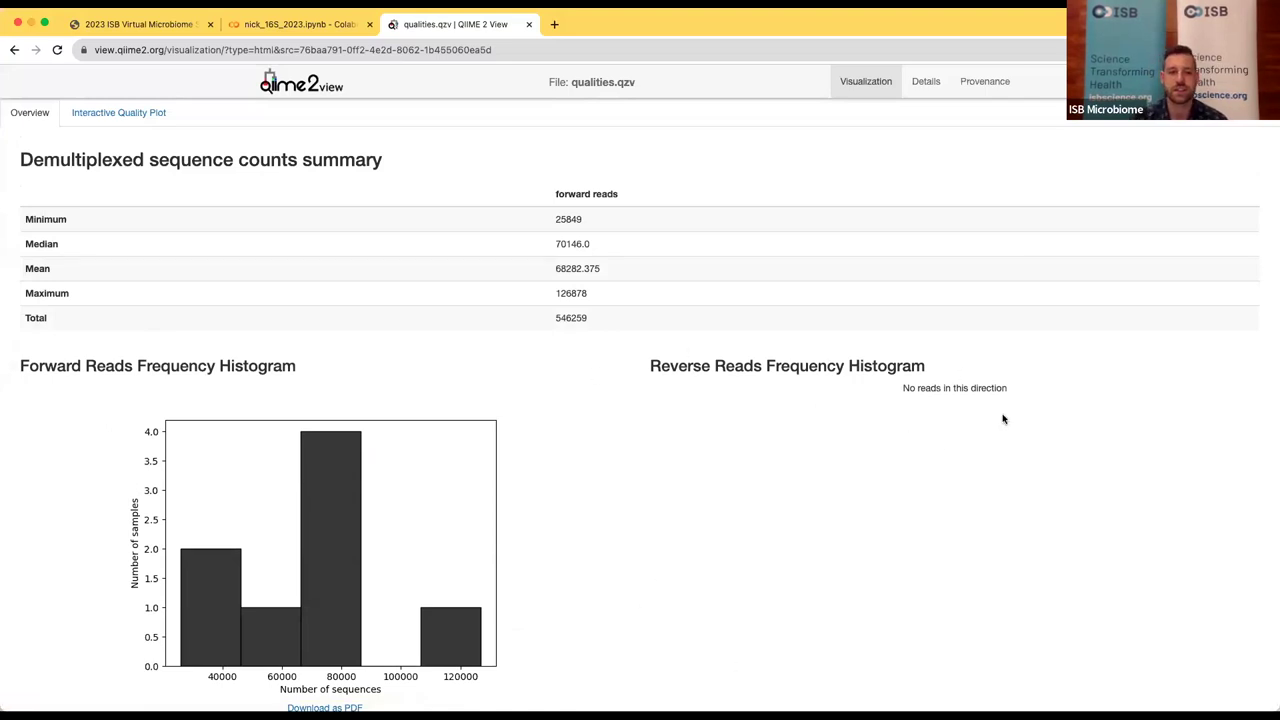
pyautogui.scroll(-1, 610, 578)
pyautogui.scroll(-5, 610, 578)
pyautogui.scroll(3, 610, 578)
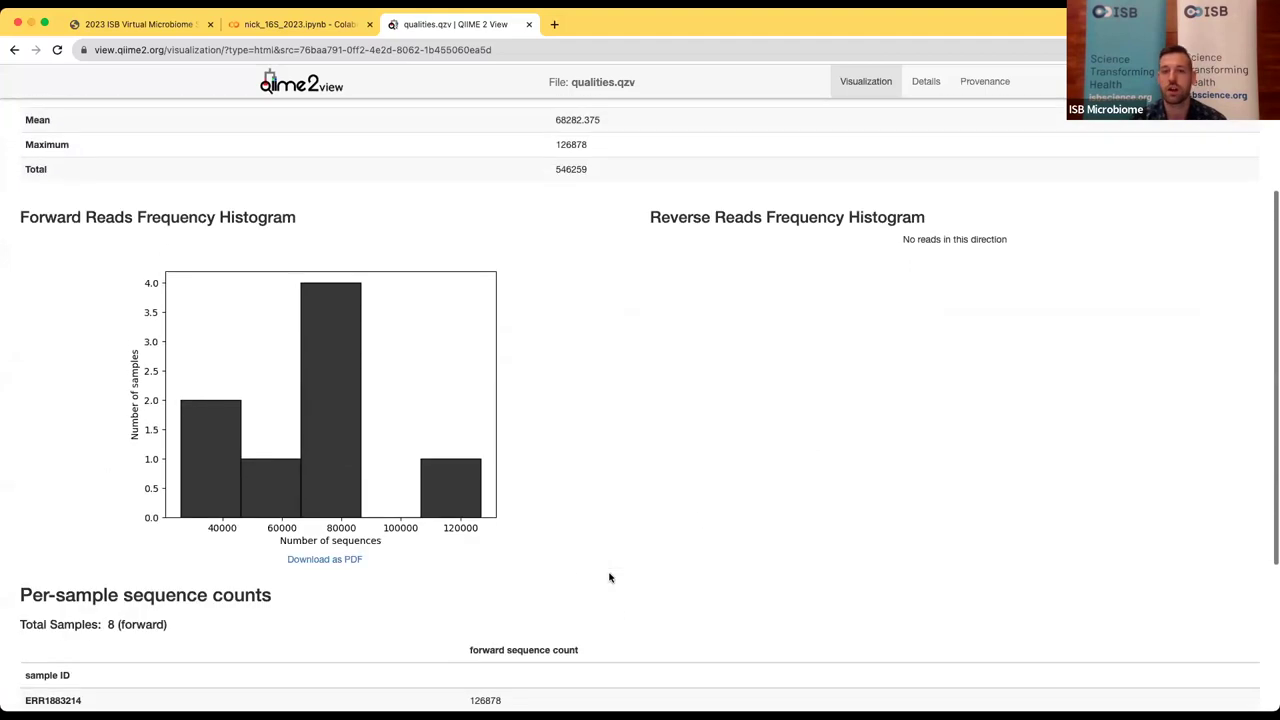
pyautogui.scroll(3, 788, 372)
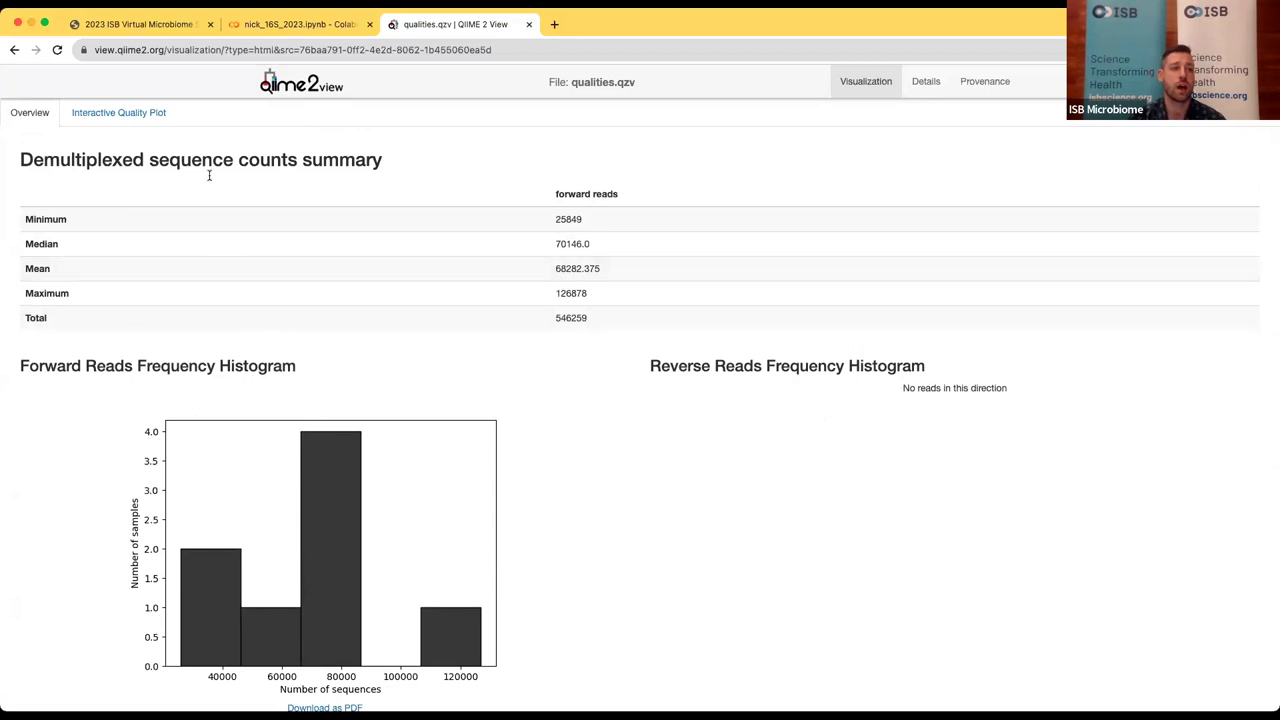
# Step: Show the interactive forward-reads quality plot with the position 151 summary (median 31)
pyautogui.click(99, 120)
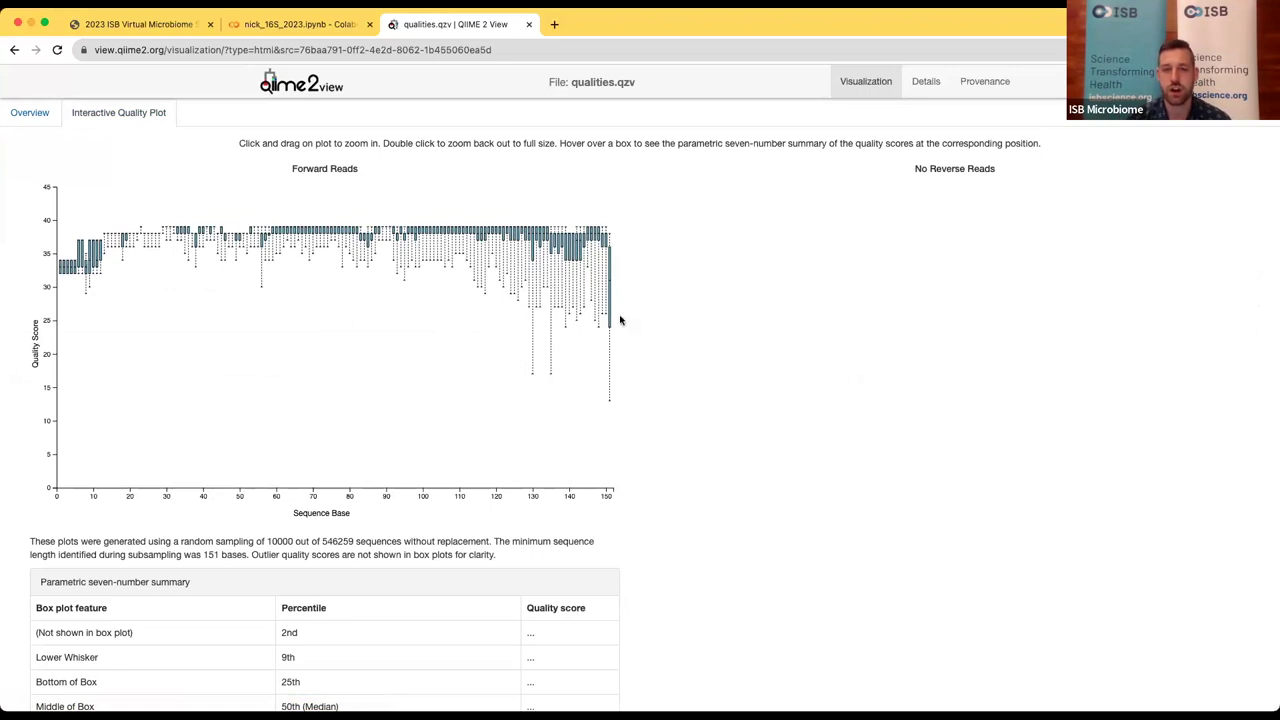
pyautogui.moveTo(609, 407)
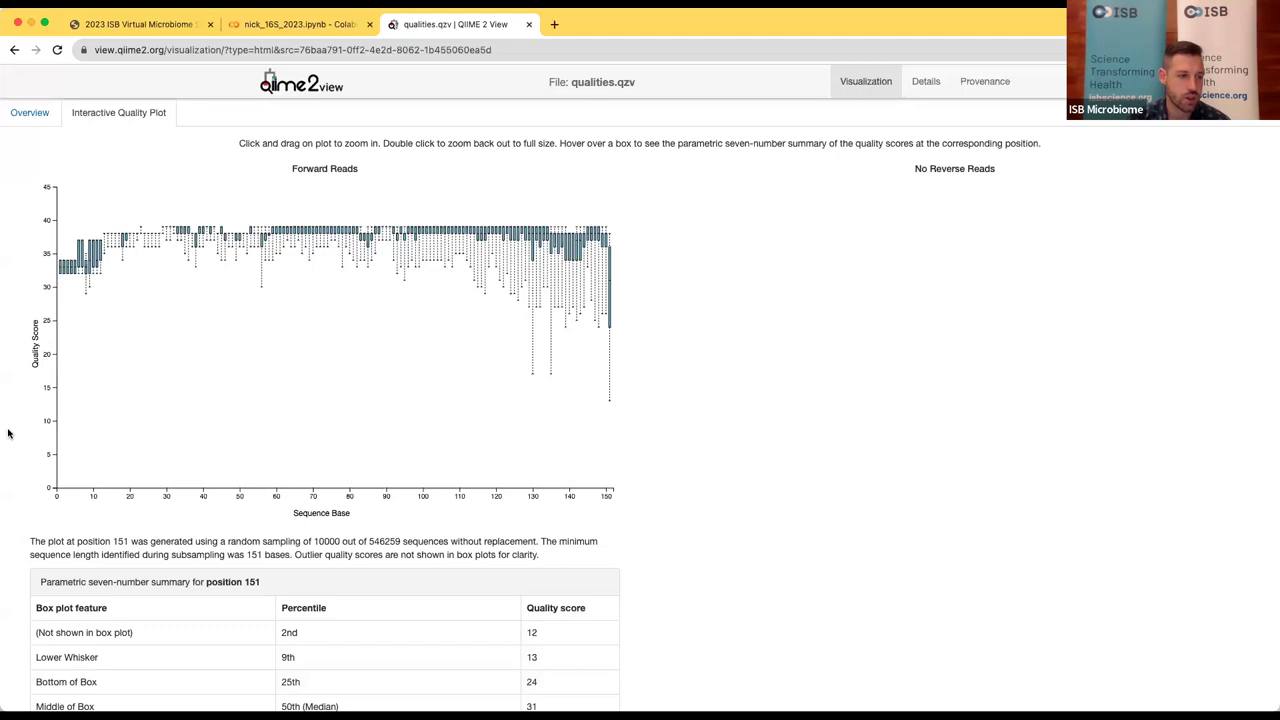
pyautogui.moveTo(46, 353); pyautogui.dragTo(52, 358)
pyautogui.click(52, 358)
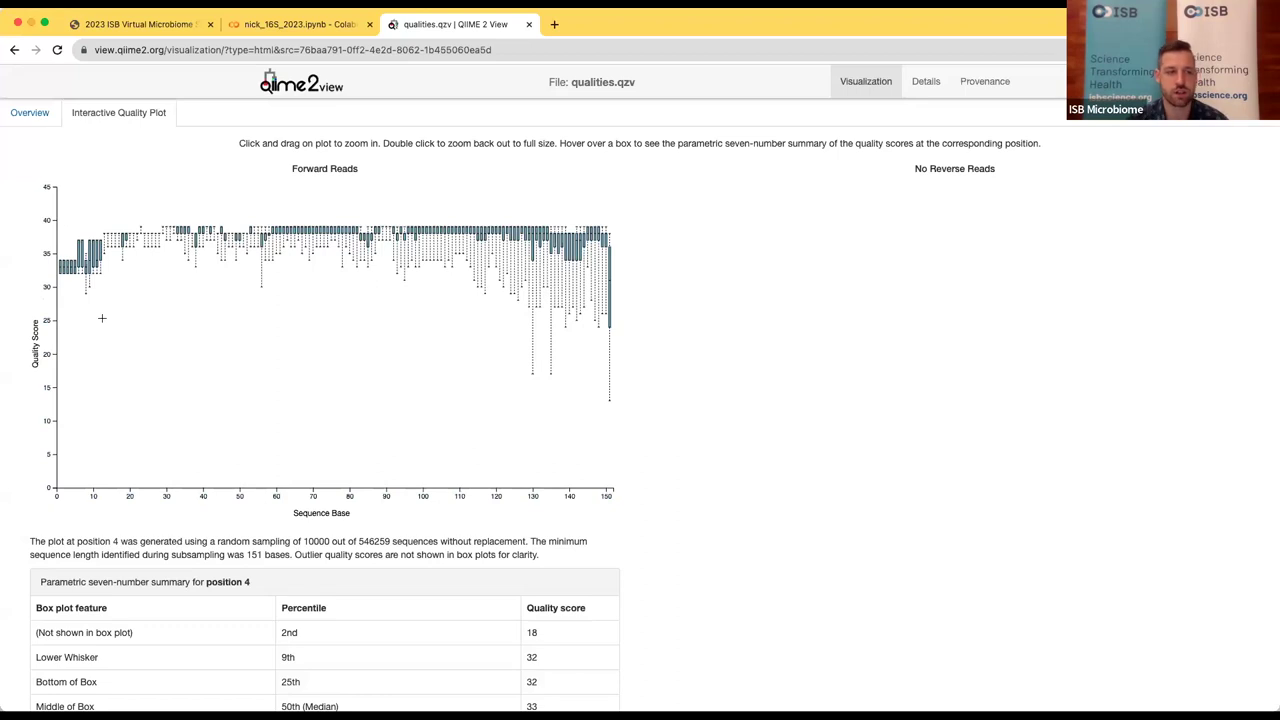
pyautogui.scroll(-1, 100, 318)
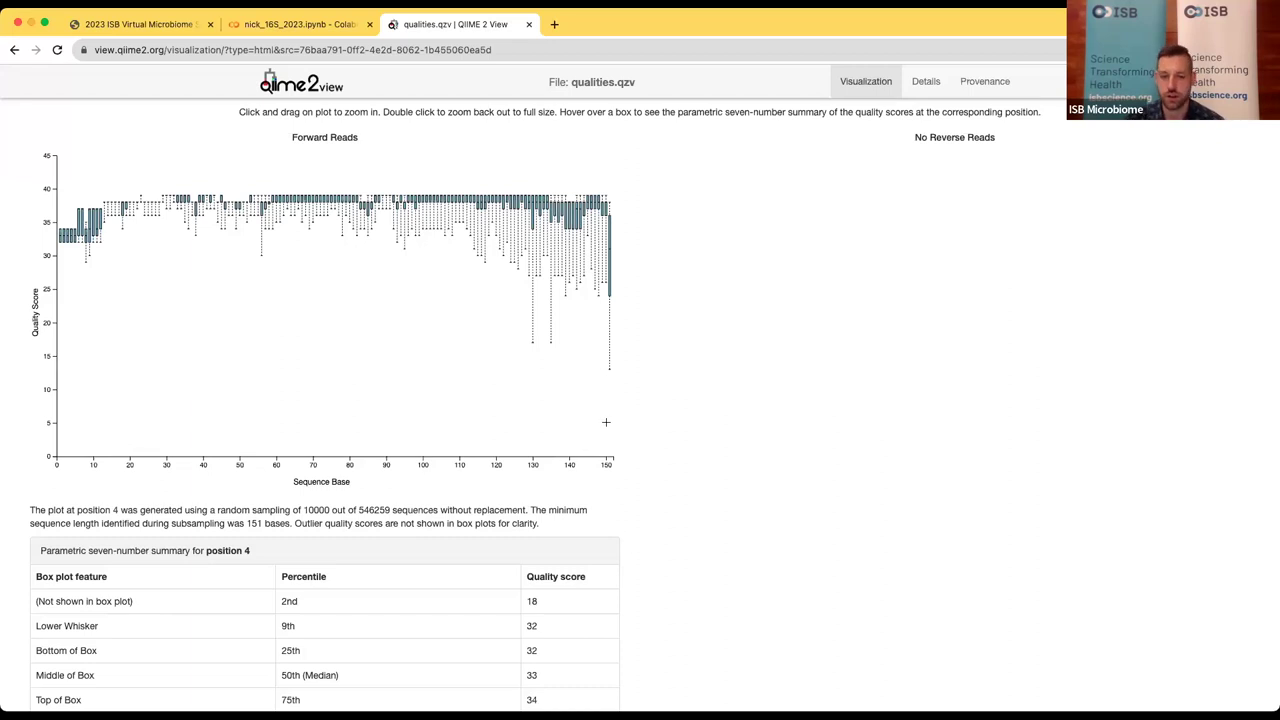
pyautogui.scroll(-1, 606, 422)
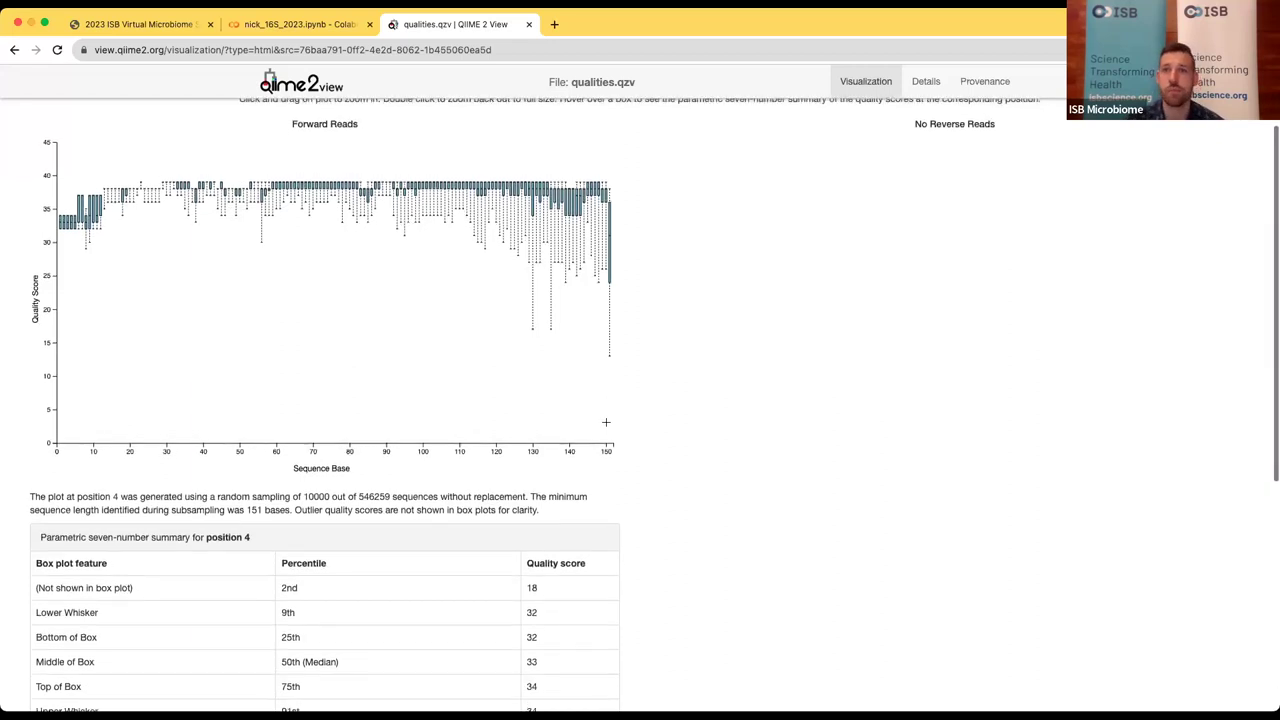
pyautogui.scroll(-1, 606, 422)
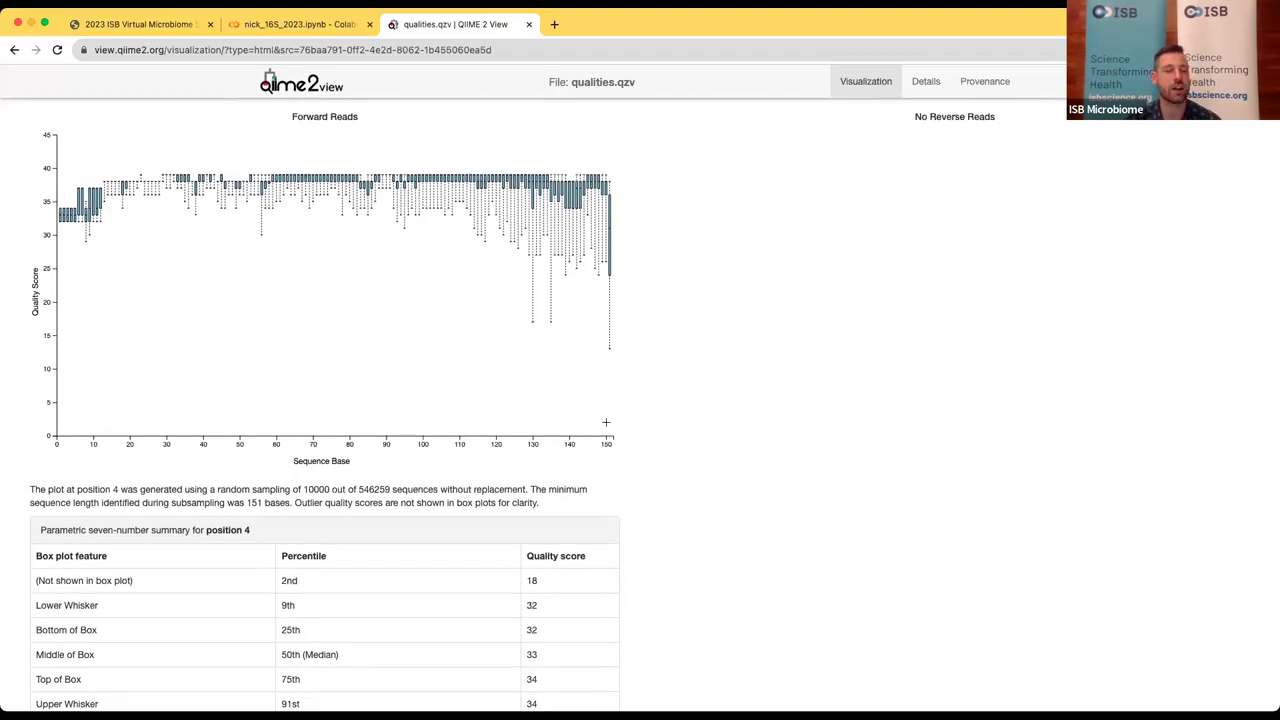
pyautogui.scroll(-1, 606, 422)
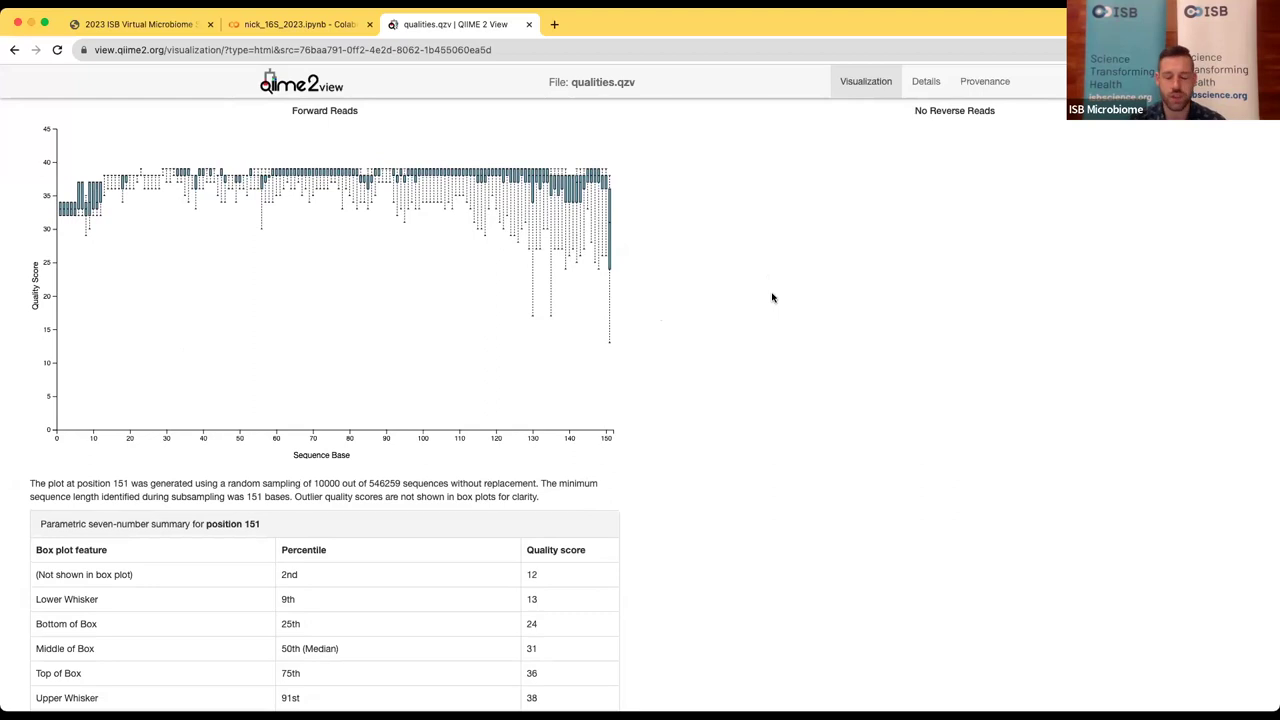
pyautogui.scroll(-1, 668, 372)
pyautogui.scroll(1, 668, 372)
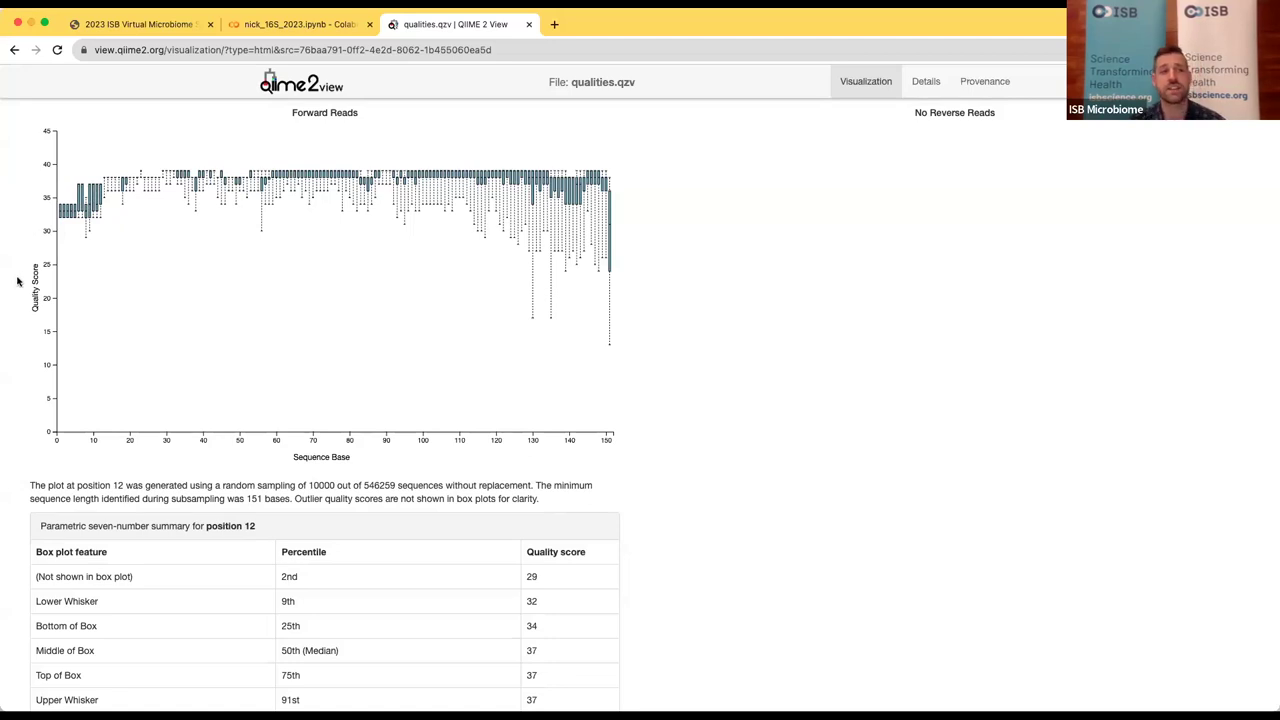
pyautogui.moveTo(66, 209)
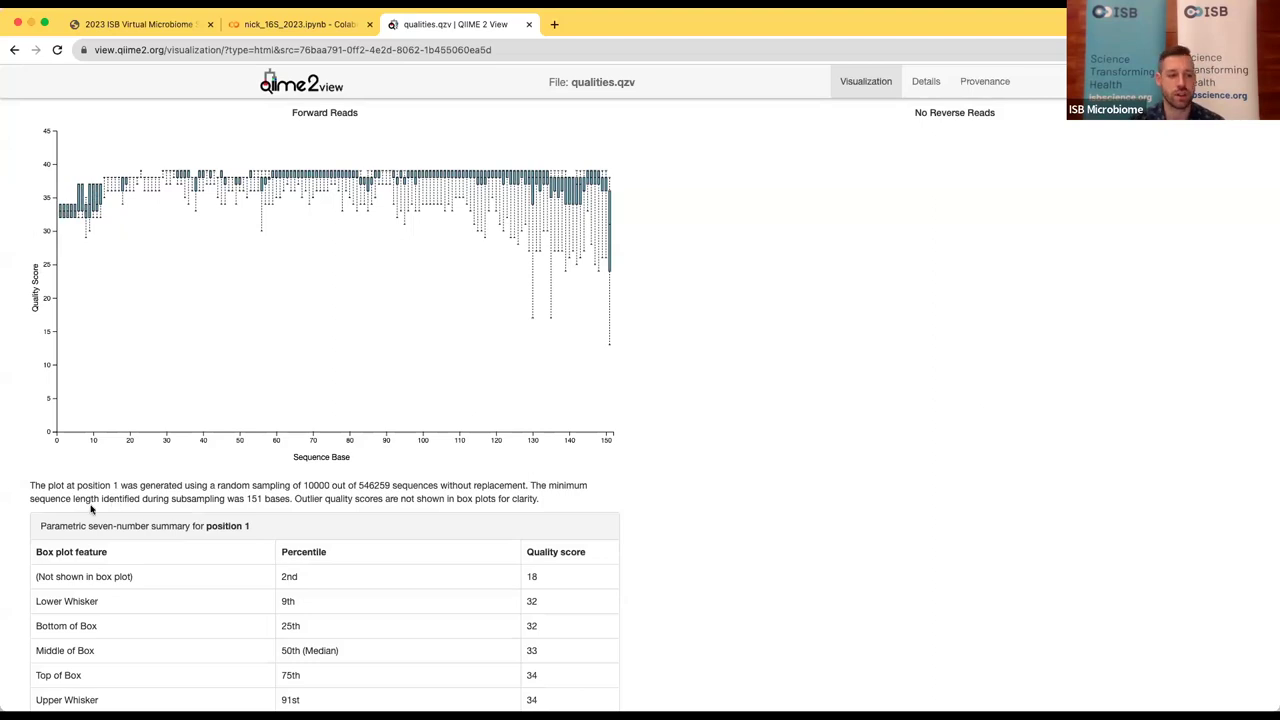
pyautogui.scroll(-2, 90, 510)
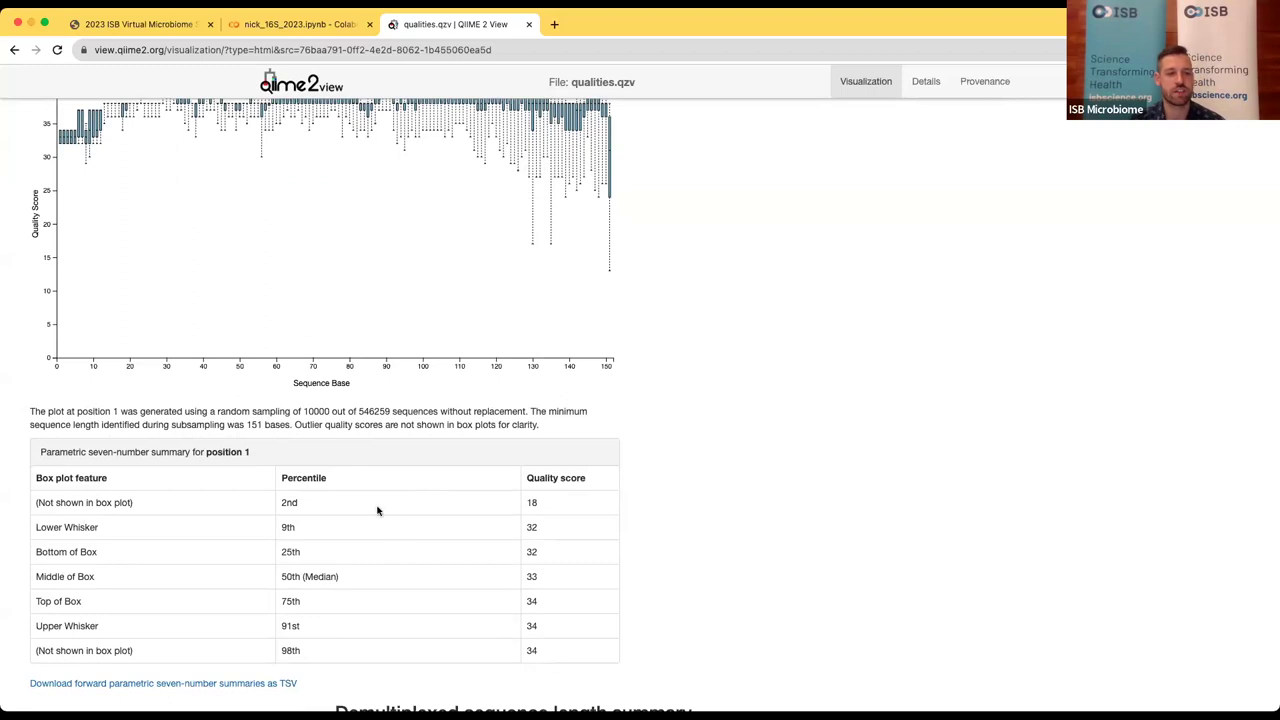
pyautogui.scroll(1, 322, 465)
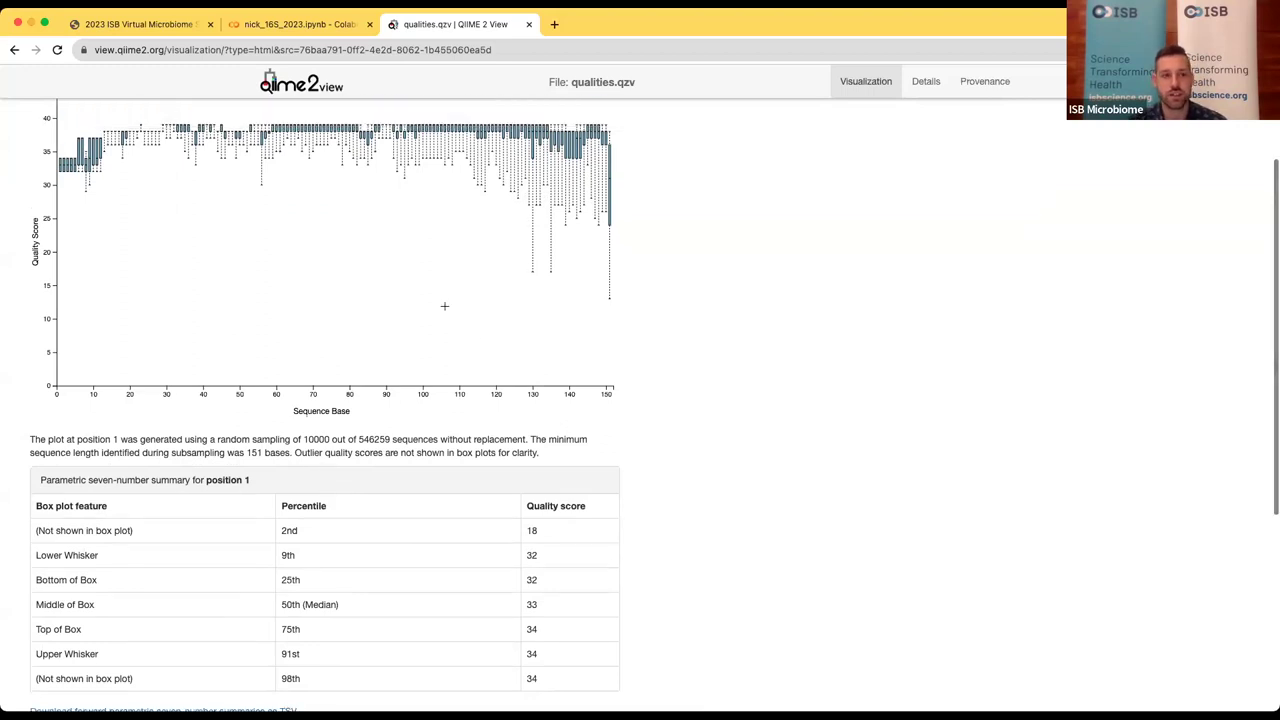
pyautogui.moveTo(290, 140)
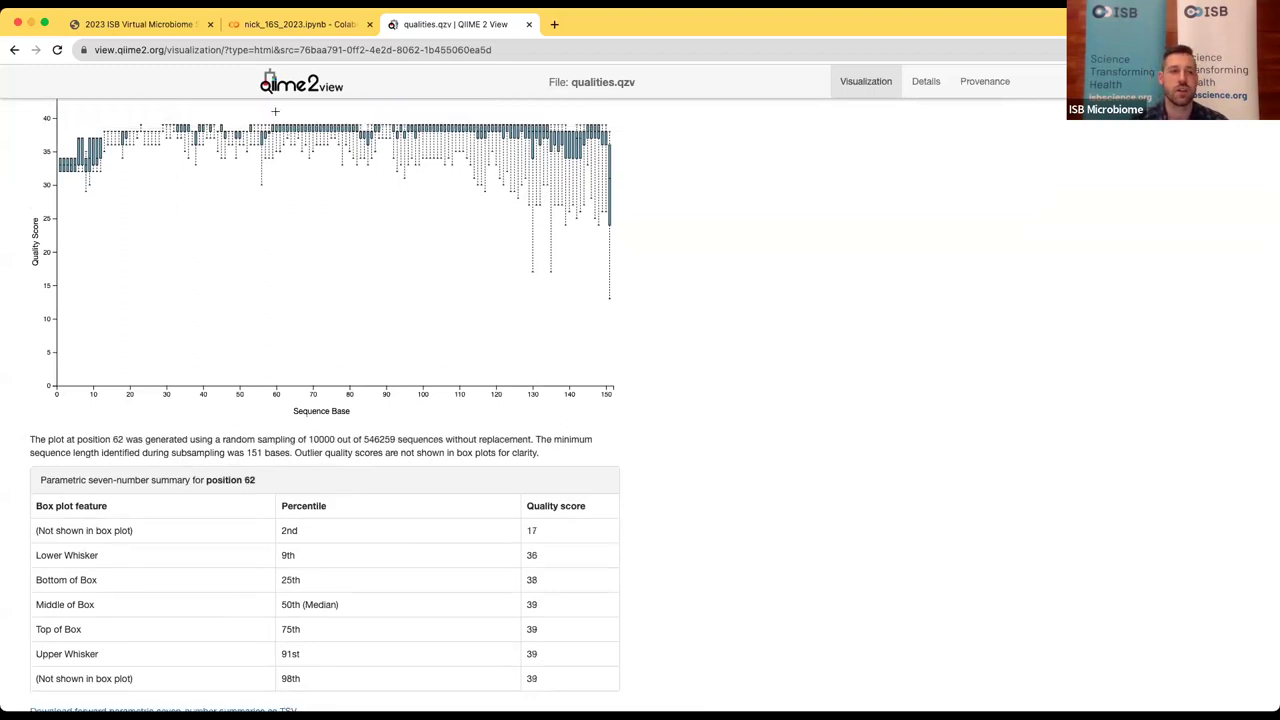
pyautogui.moveTo(272, 112)
pyautogui.mouseDown()
pyautogui.moveTo(400, 189)
pyautogui.moveTo(347, 176)
pyautogui.mouseUp()
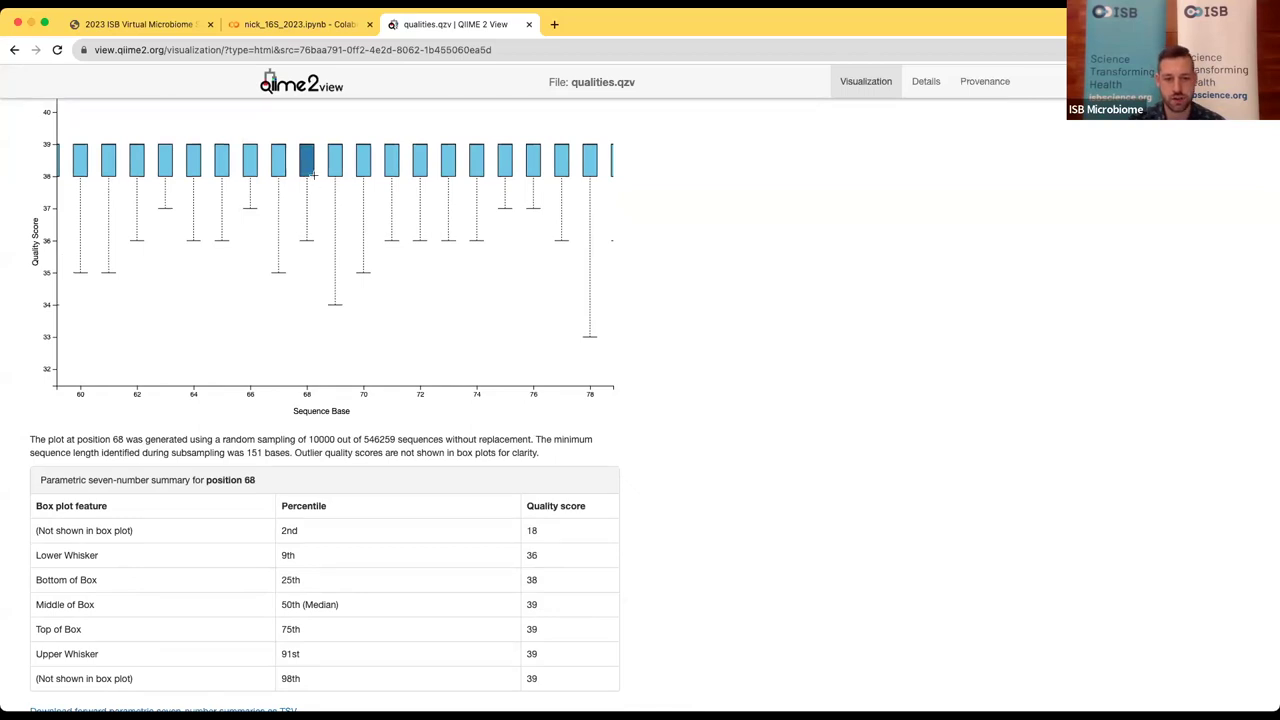
pyautogui.scroll(-1, 596, 585)
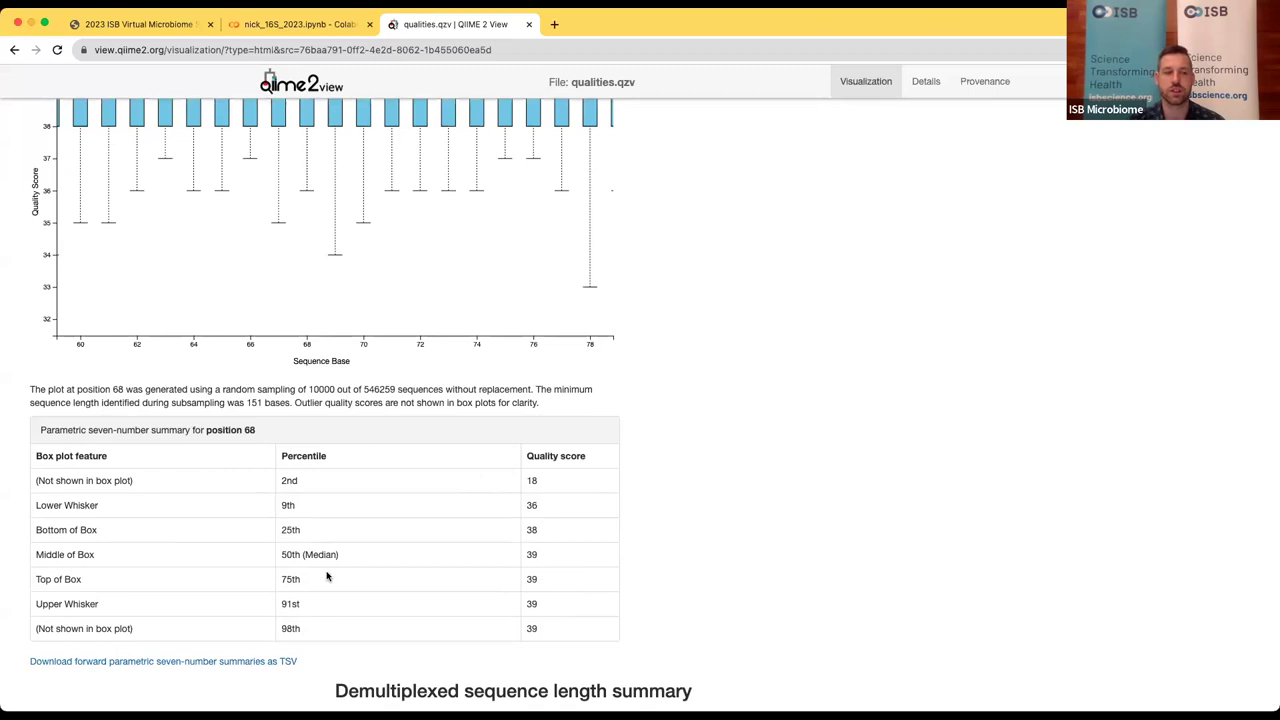
pyautogui.scroll(1, 641, 463)
pyautogui.scroll(-1, 641, 463)
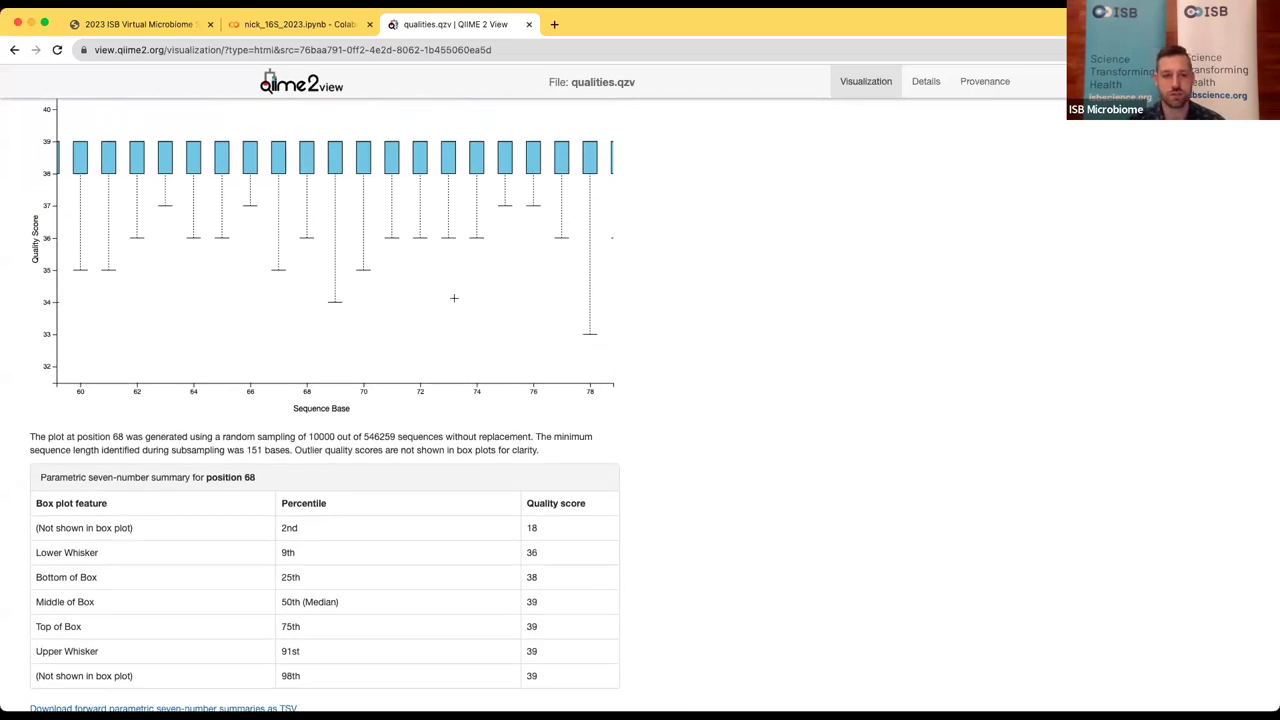
pyautogui.doubleClick(414, 301)
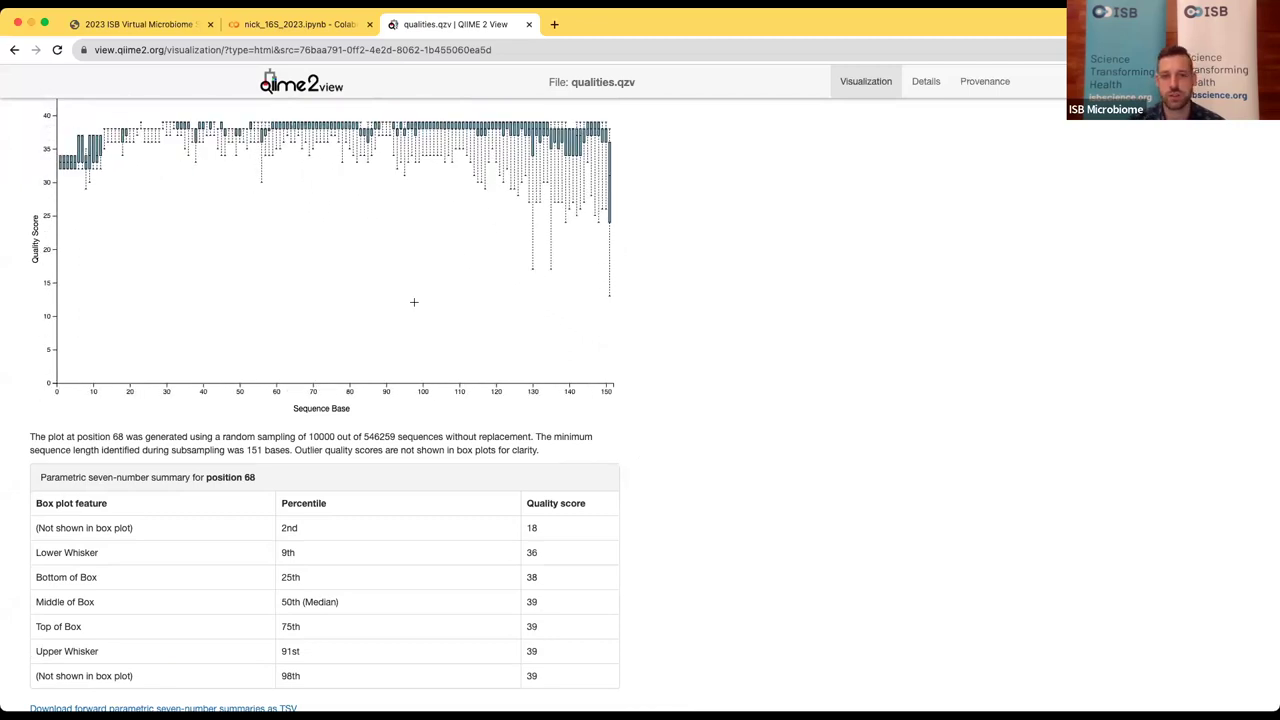
pyautogui.scroll(-1, 651, 341)
pyautogui.scroll(2, 651, 341)
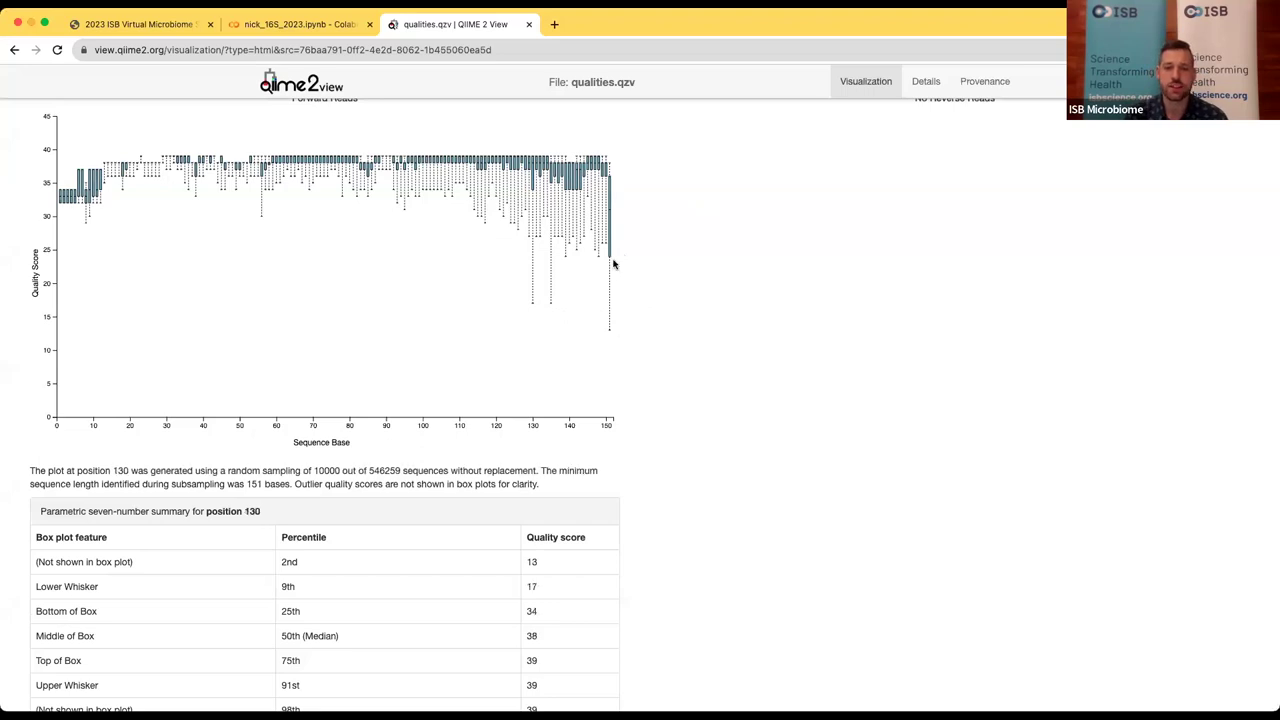
pyautogui.moveTo(610, 250)
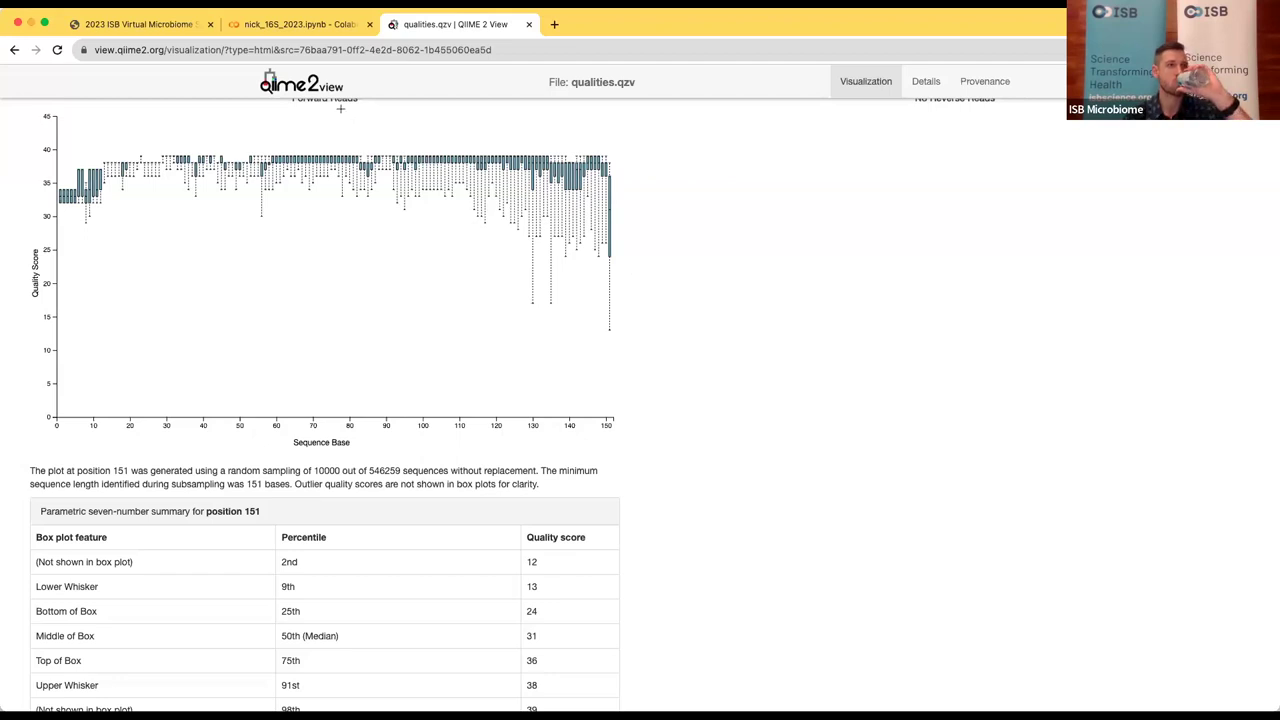
# Step: Return to the nick_16S_2023.ipynb notebook and select the Quality Filtering description cell
pyautogui.click(316, 30)
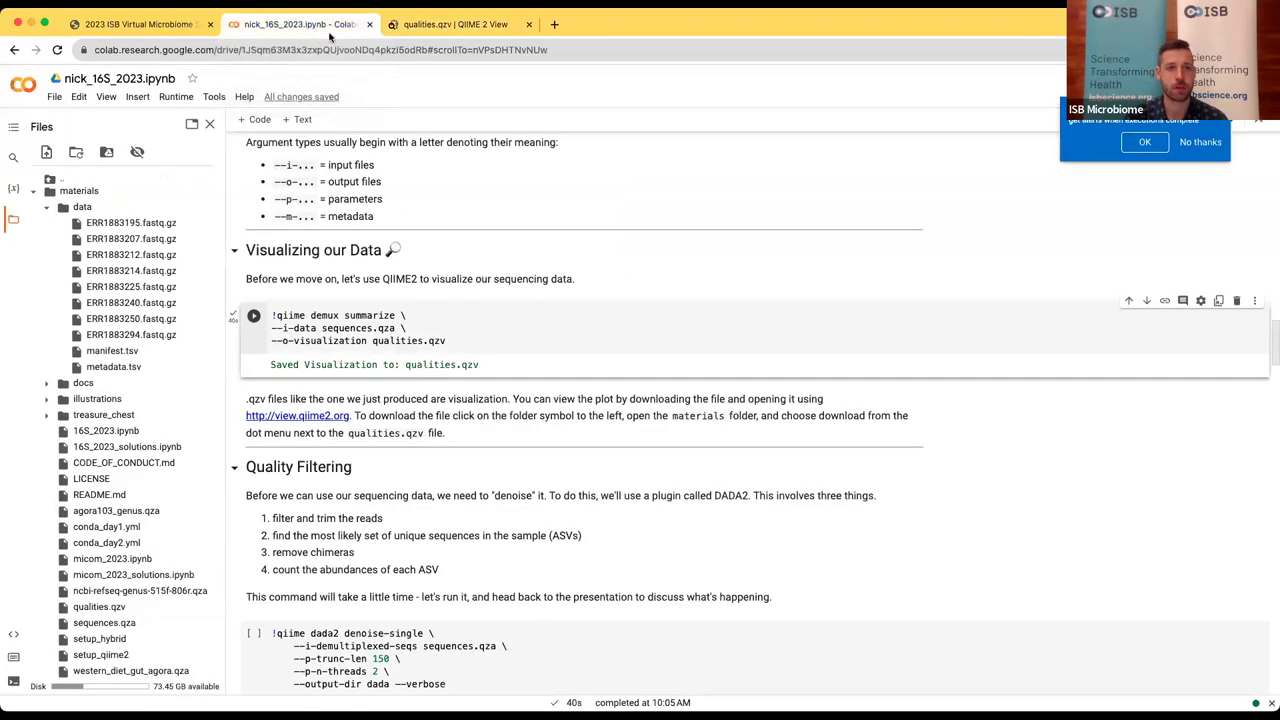
pyautogui.scroll(-1, 467, 340)
pyautogui.scroll(-2, 467, 340)
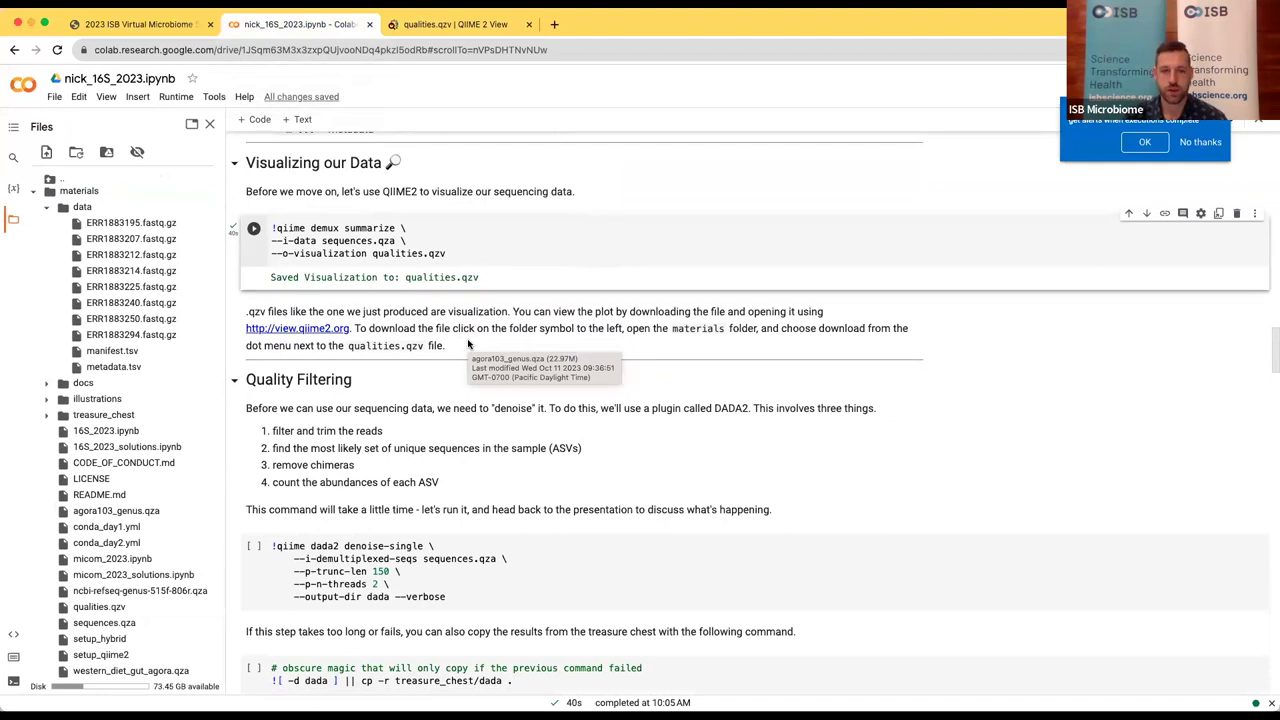
pyautogui.scroll(-4, 467, 344)
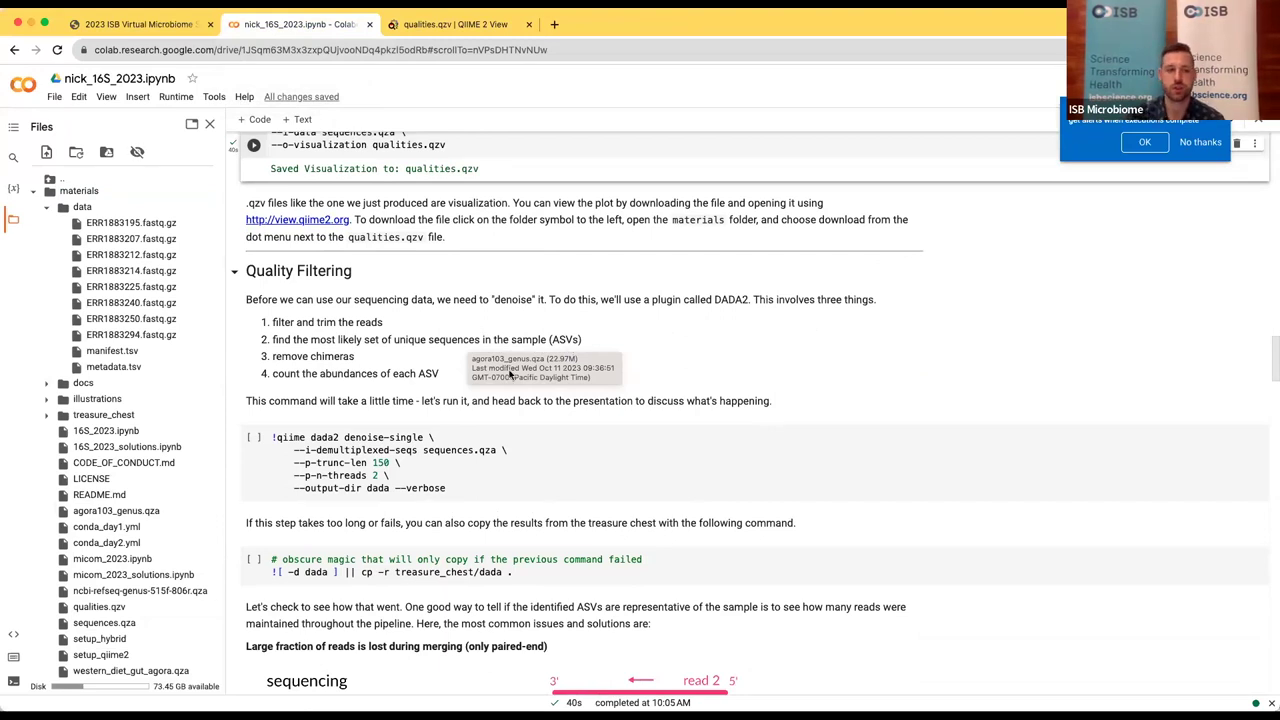
pyautogui.click(260, 273)
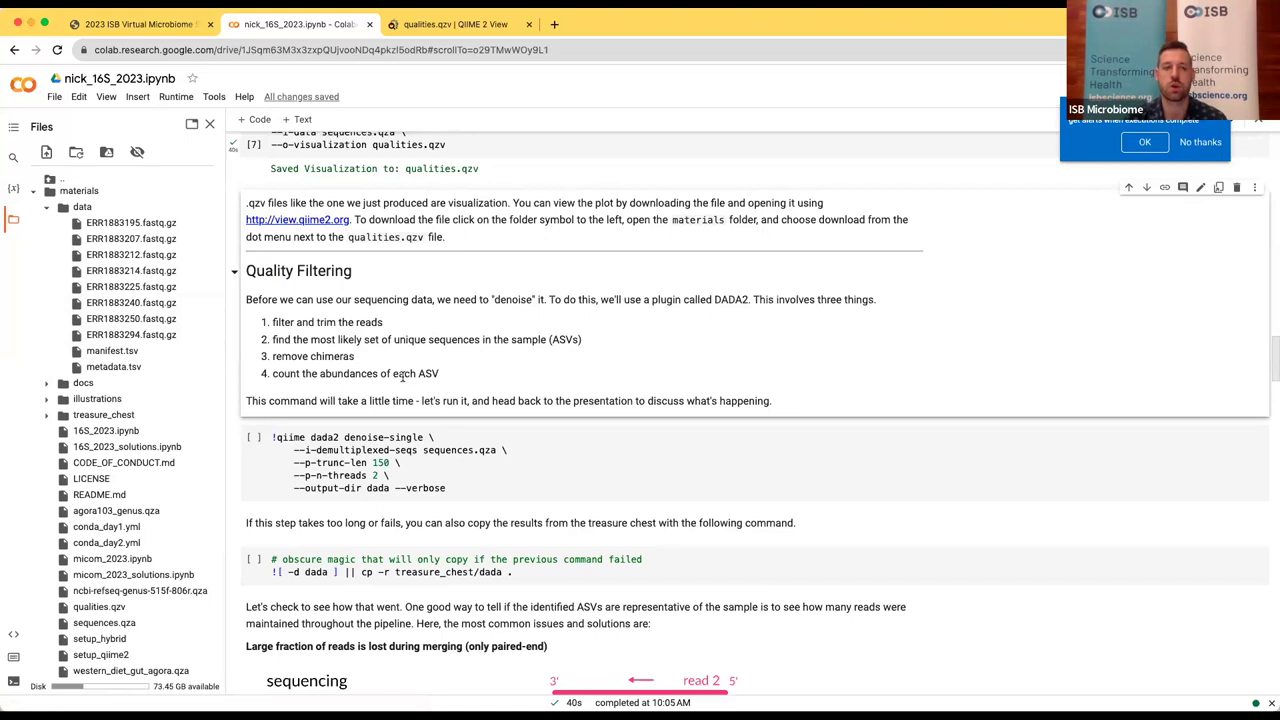
# Step: Focus the qiime dada2 denoise-single cell with --p-trunc-len 150 and --output-dir dada
pyautogui.scroll(-2, 355, 415)
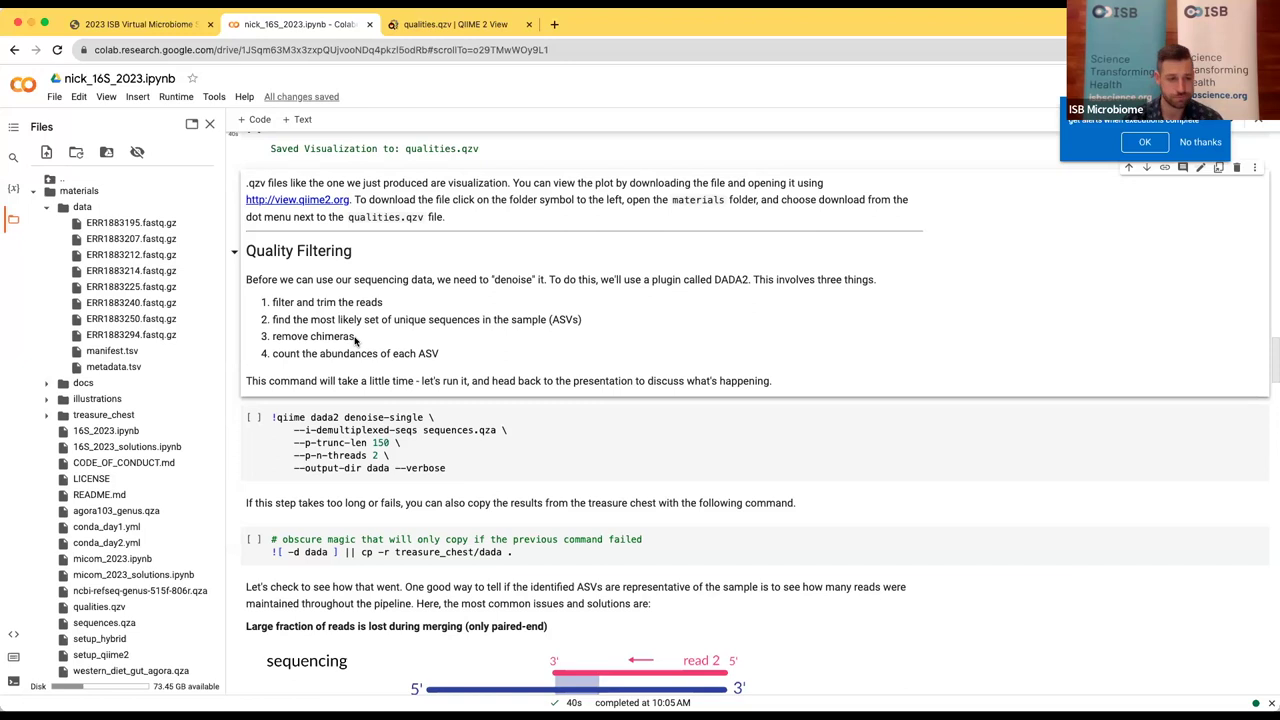
pyautogui.scroll(-1, 355, 340)
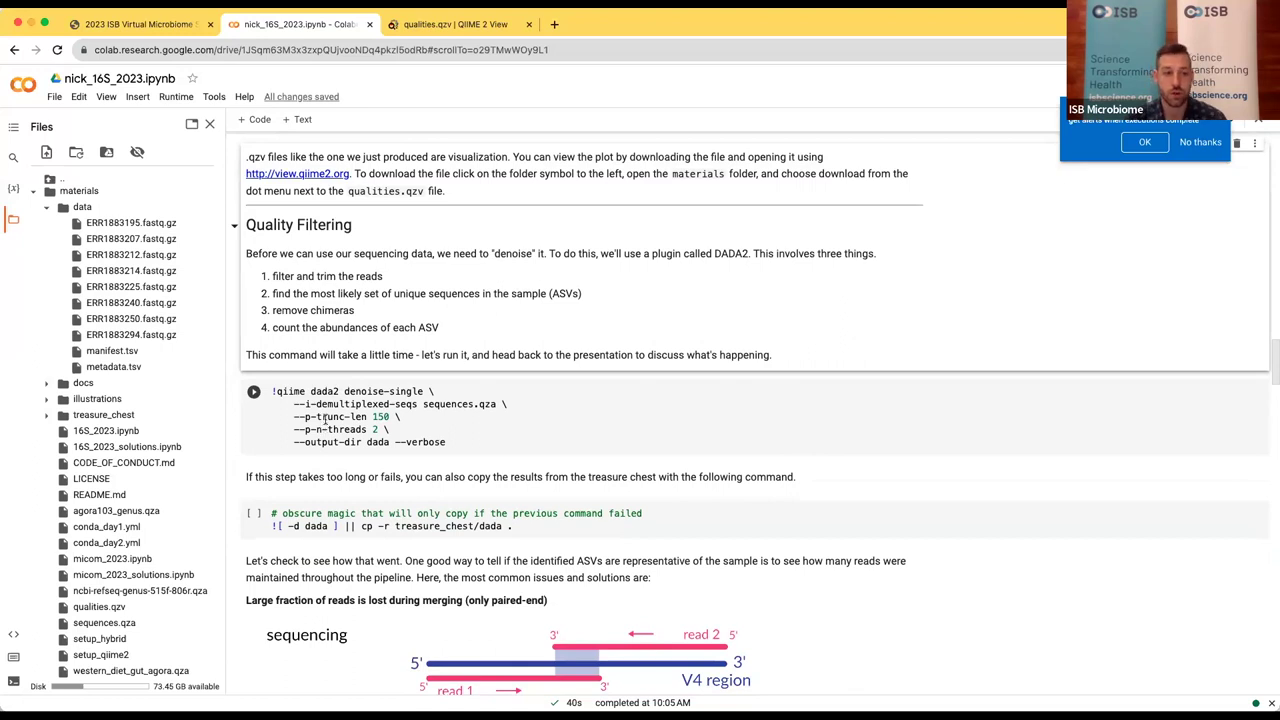
pyautogui.scroll(-2, 484, 330)
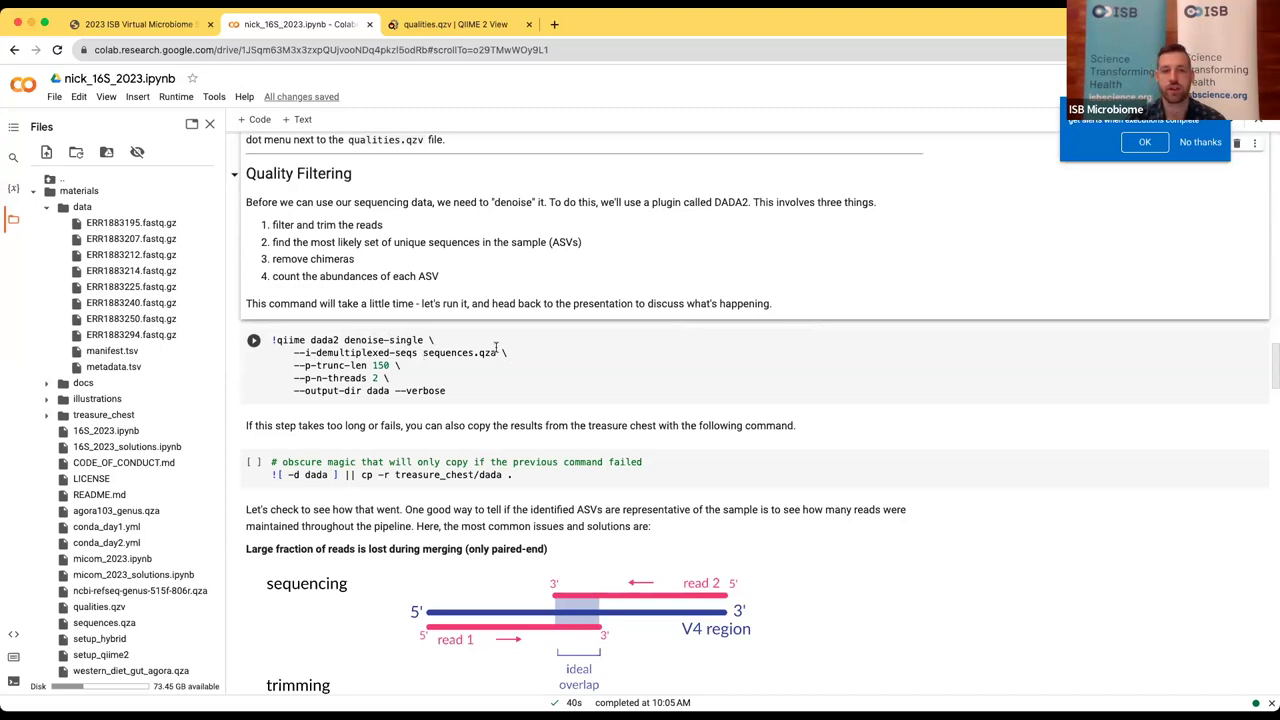
pyautogui.scroll(-1, 425, 374)
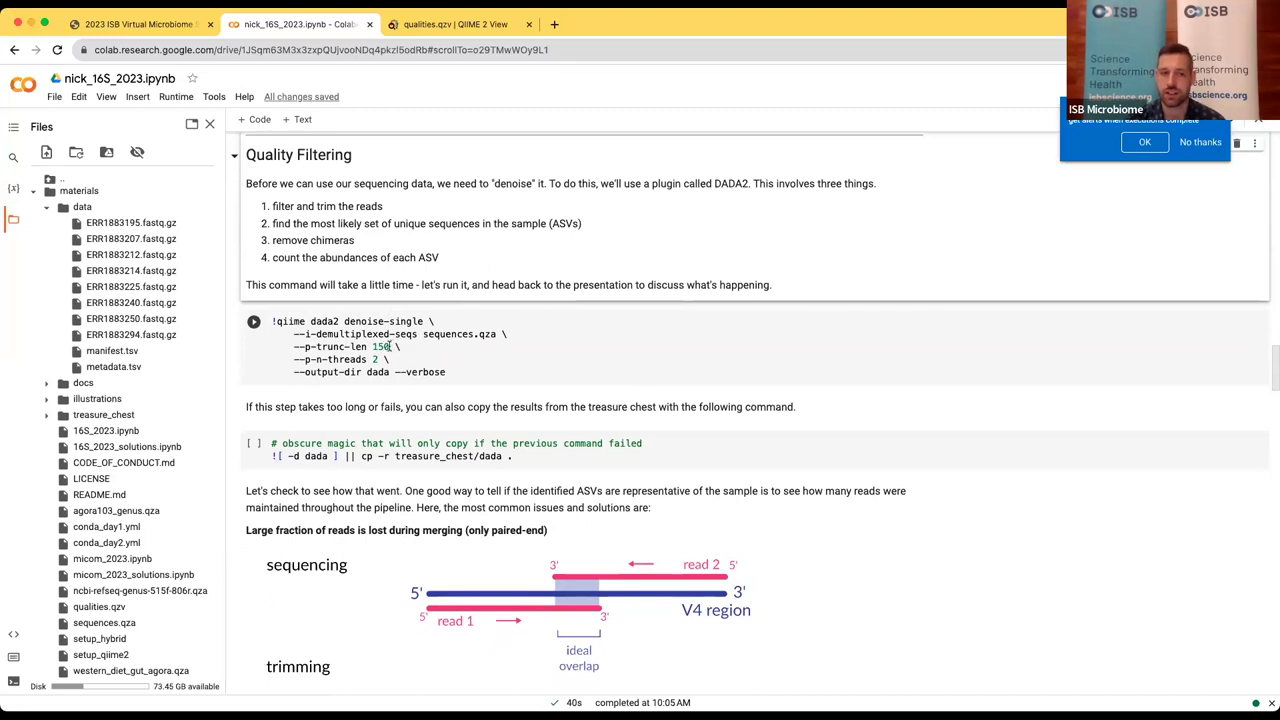
pyautogui.scroll(1, 322, 346)
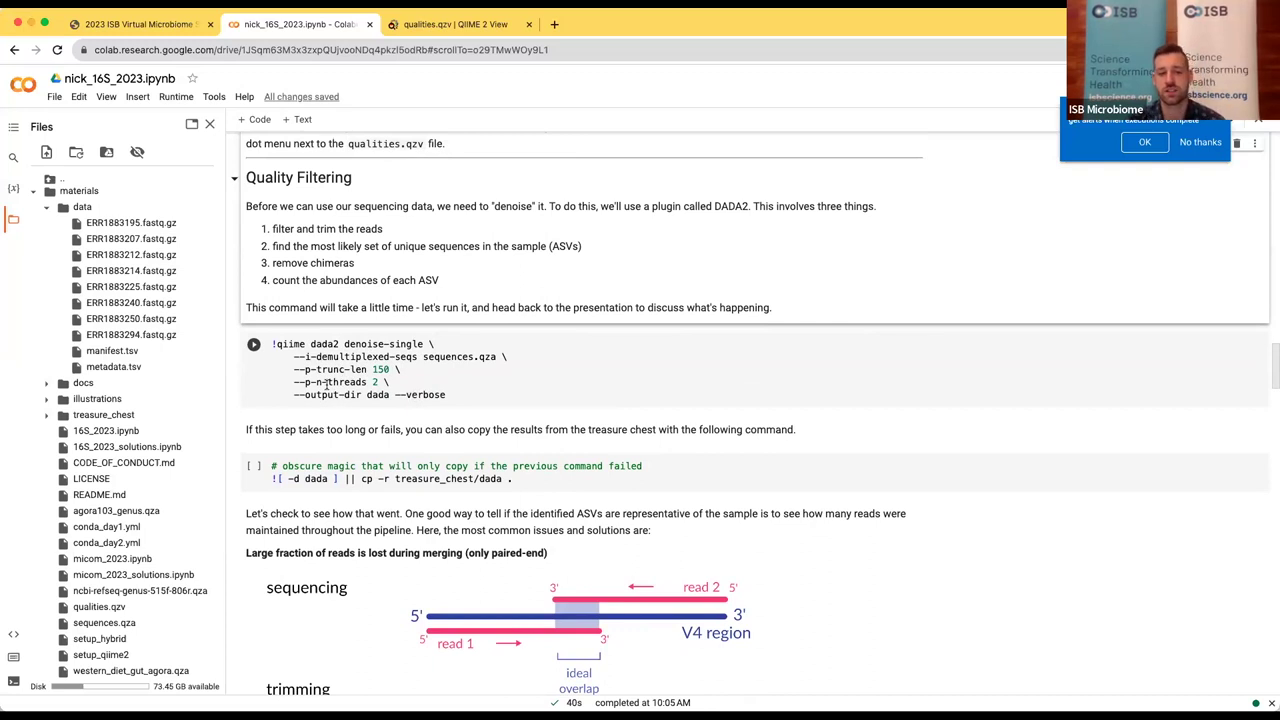
pyautogui.click(409, 384)
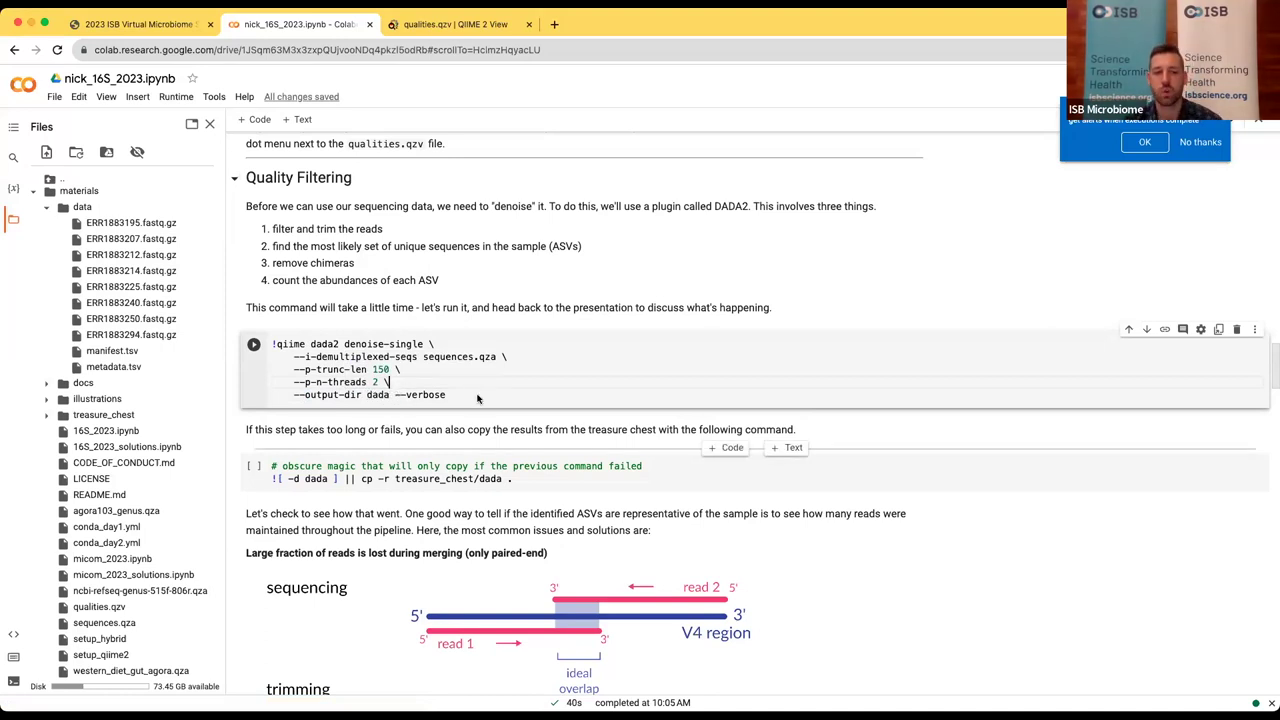
# Step: Run the dada2 denoise-single cell, then present the course slides full screen at 'Denoising with DADA 2'
pyautogui.click(254, 344)
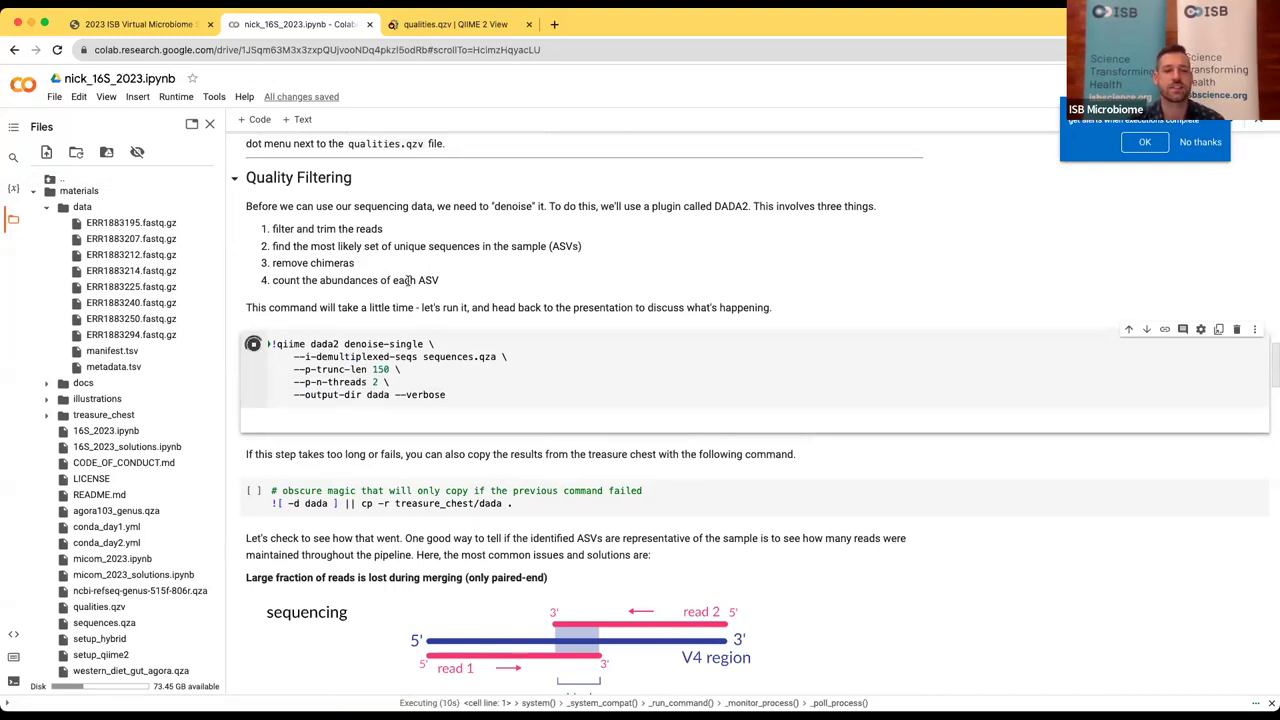
pyautogui.click(140, 28)
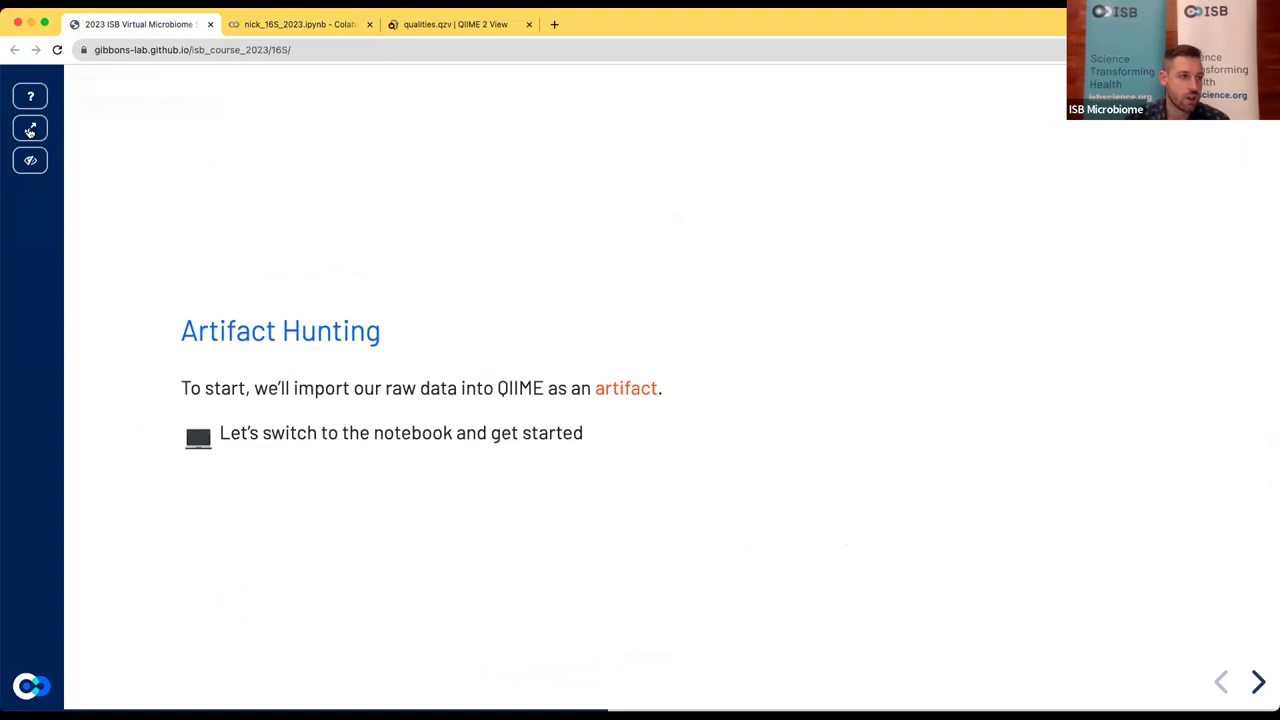
pyautogui.click(30, 128)
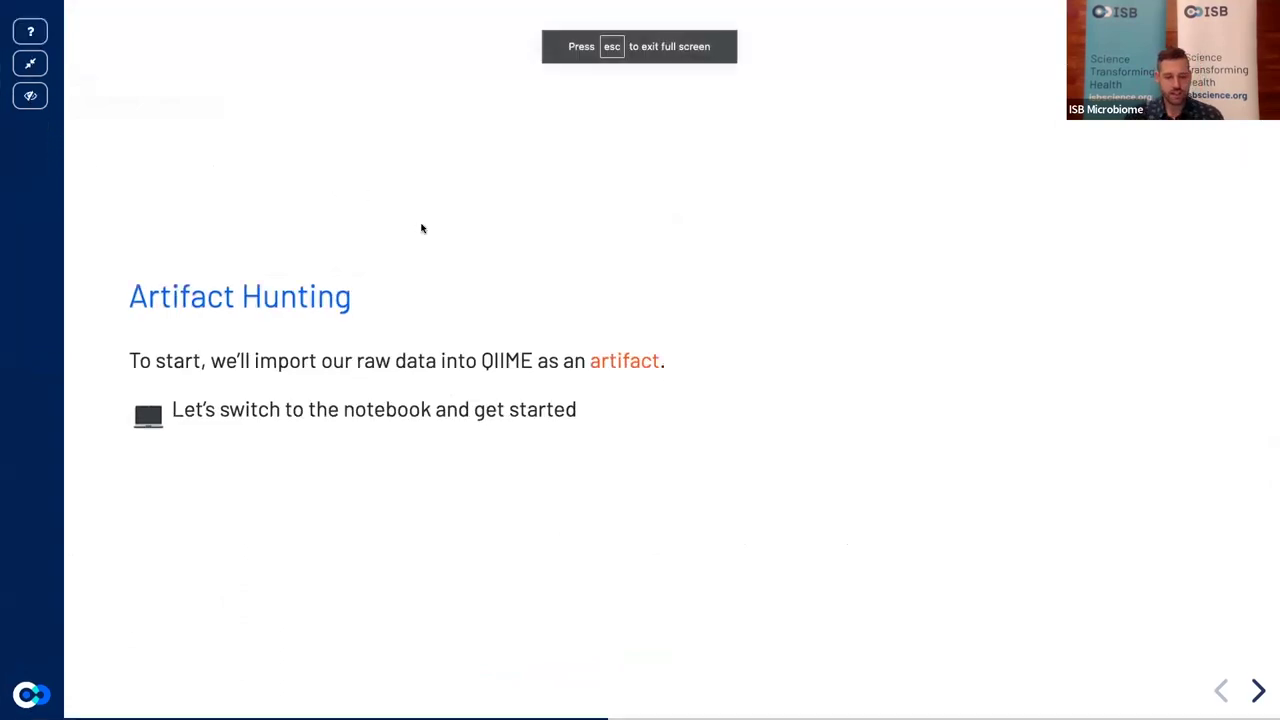
pyautogui.press('Right')
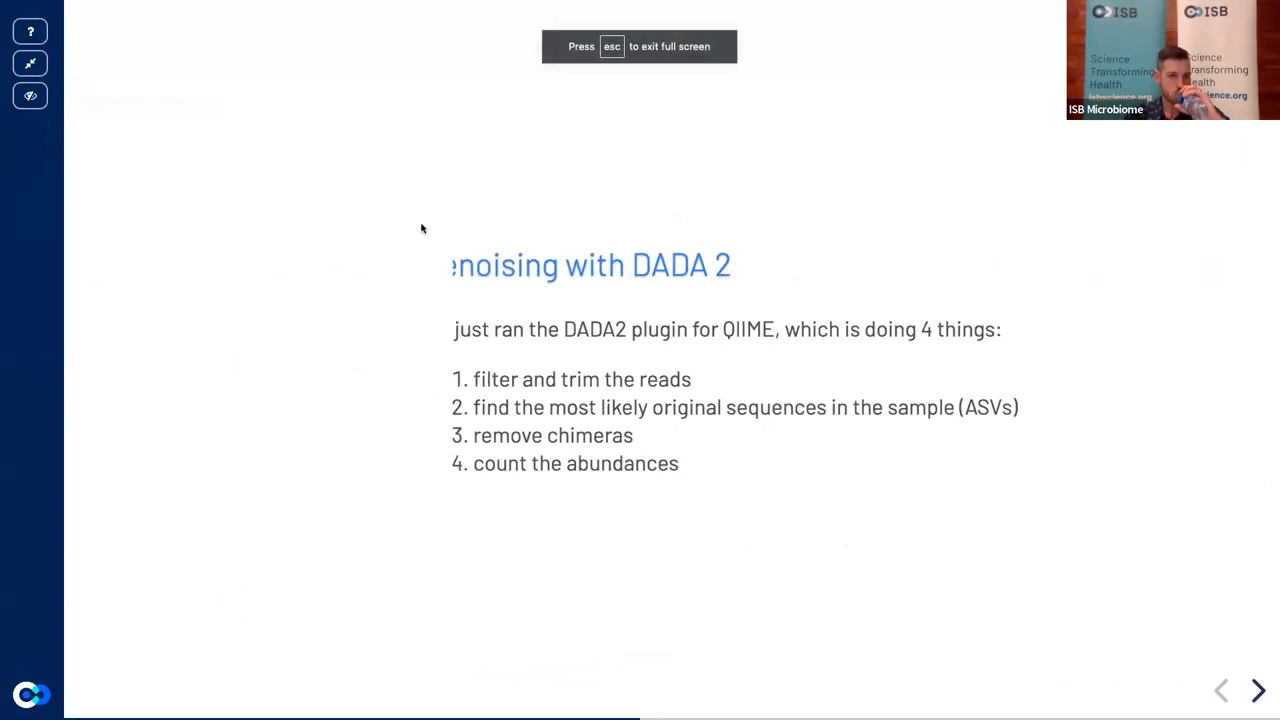
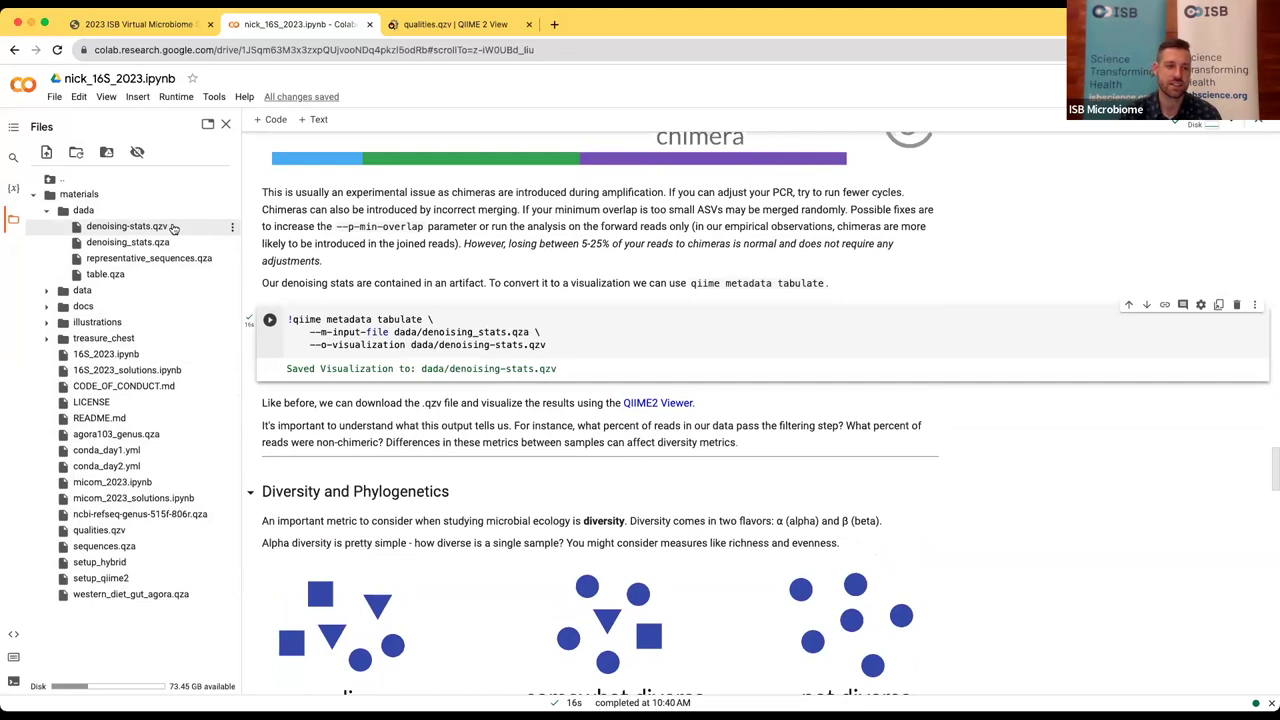
# Step: Download denoising-stats.qzv, then leave the qualities.qzv view for the QIIME 2 View start page
pyautogui.click(231, 229)
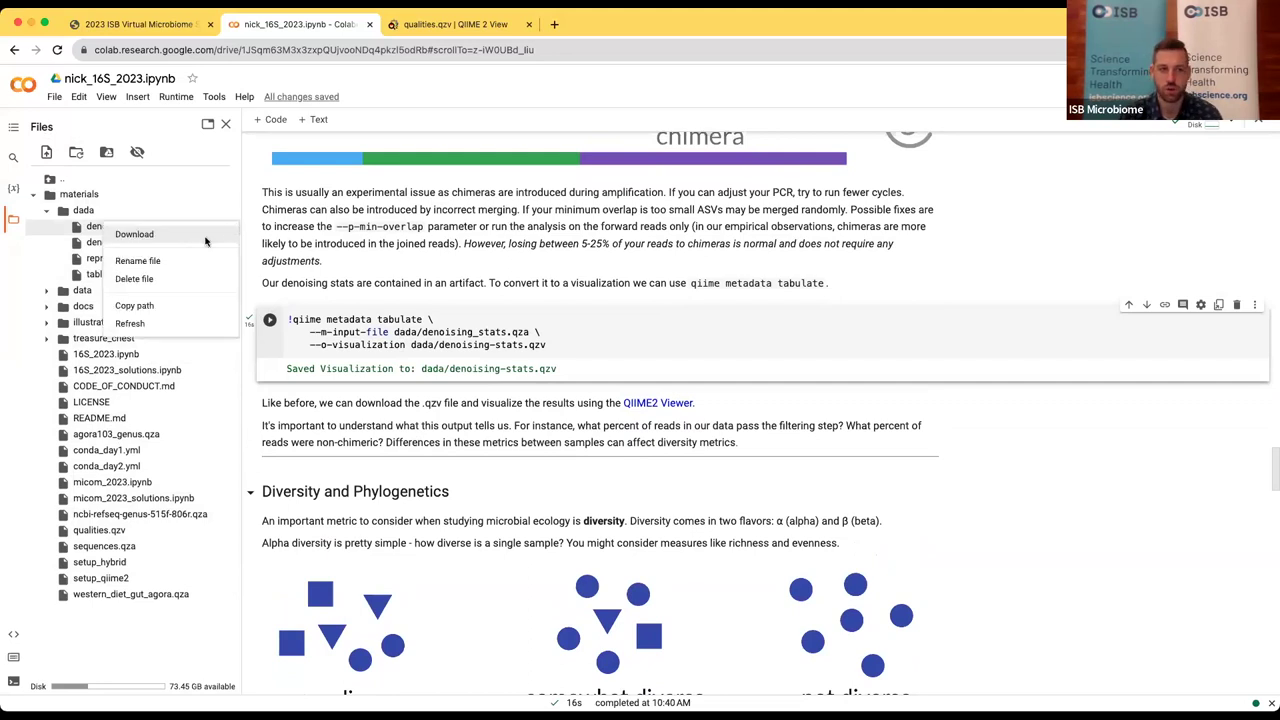
pyautogui.click(205, 240)
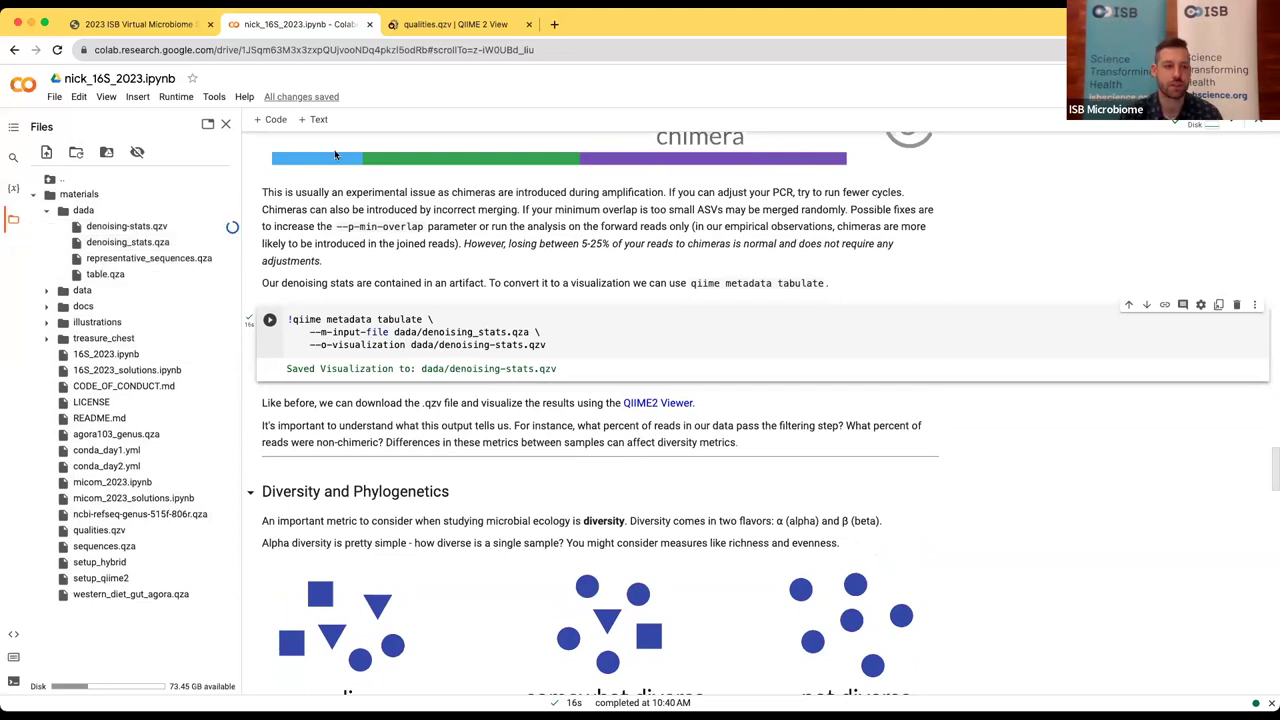
pyautogui.click(453, 26)
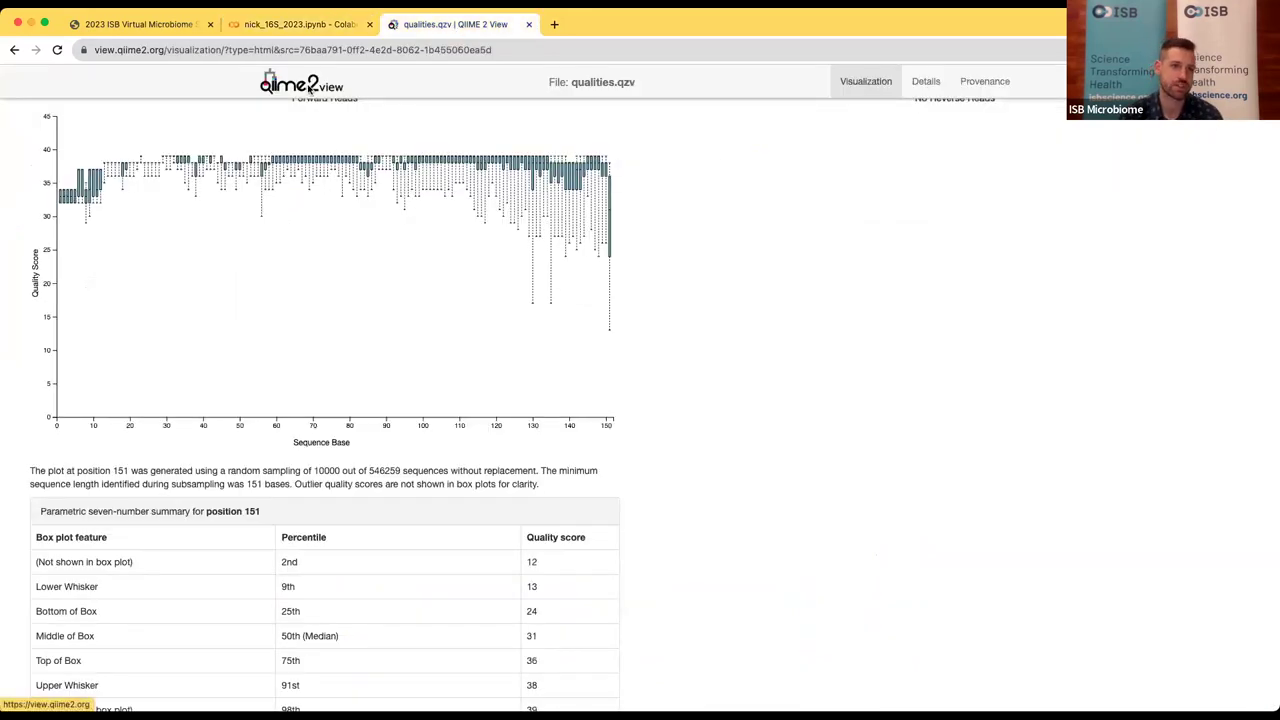
pyautogui.click(311, 90)
pyautogui.press('Return')
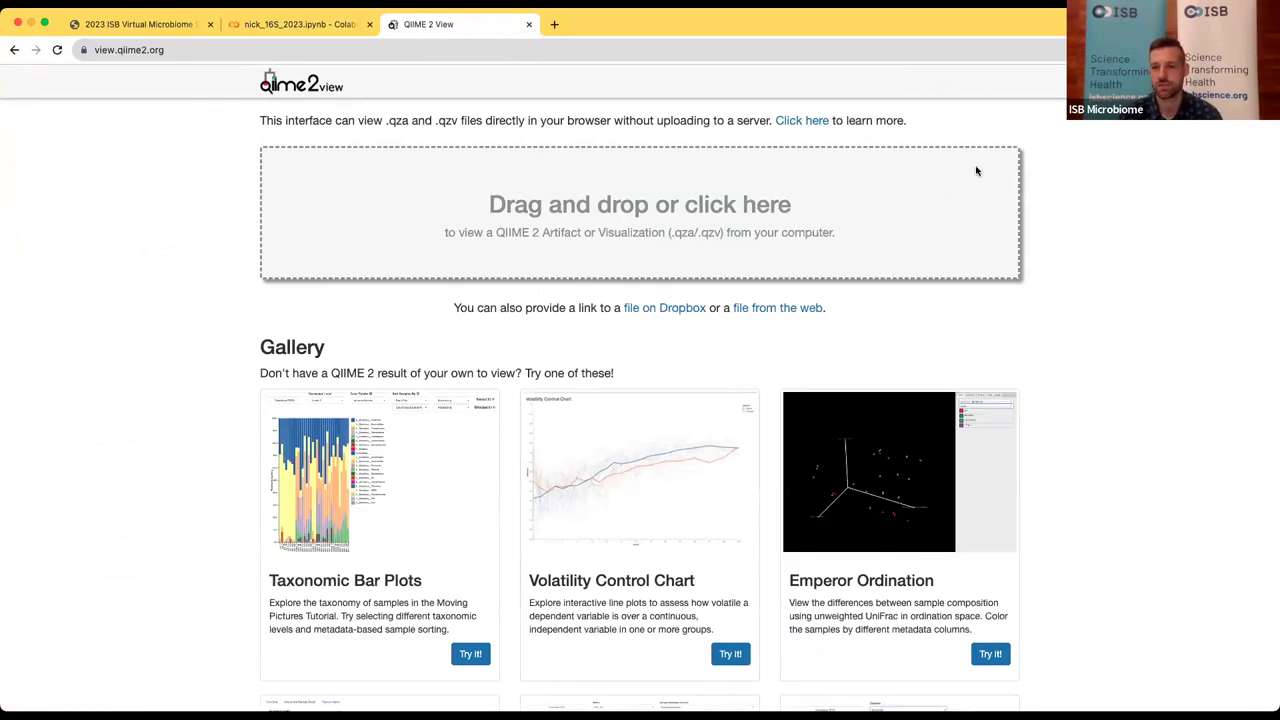
# Step: Load denoising-stats.qzv, review the 8-sample filtering and chimera stats, then return to Colab
pyautogui.click(618, 212)
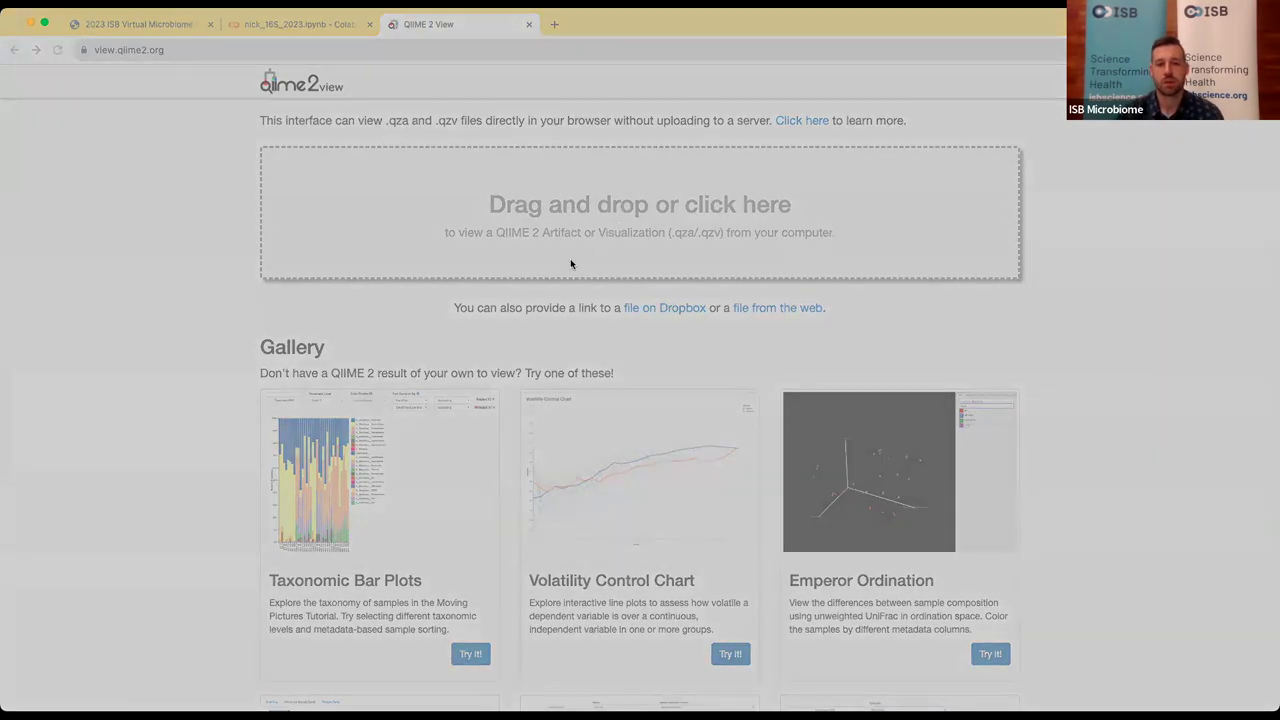
pyautogui.press('Return')
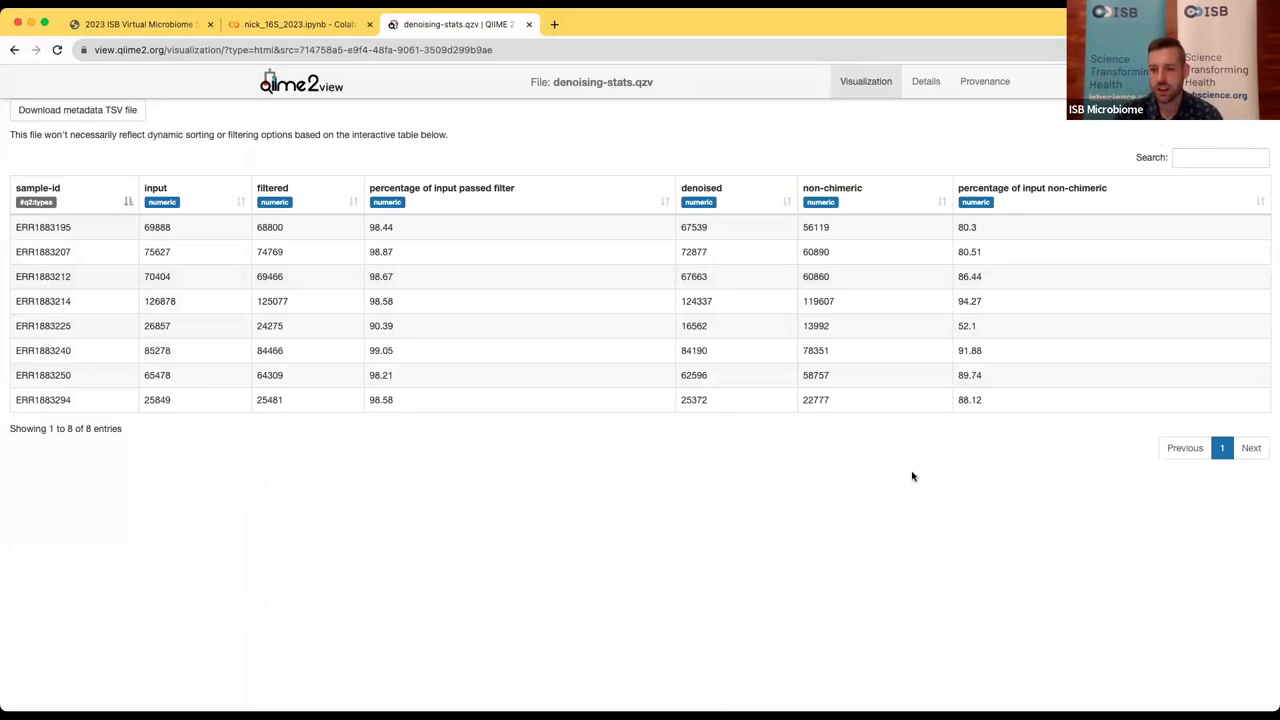
pyautogui.hscroll(-5, 665, 405)
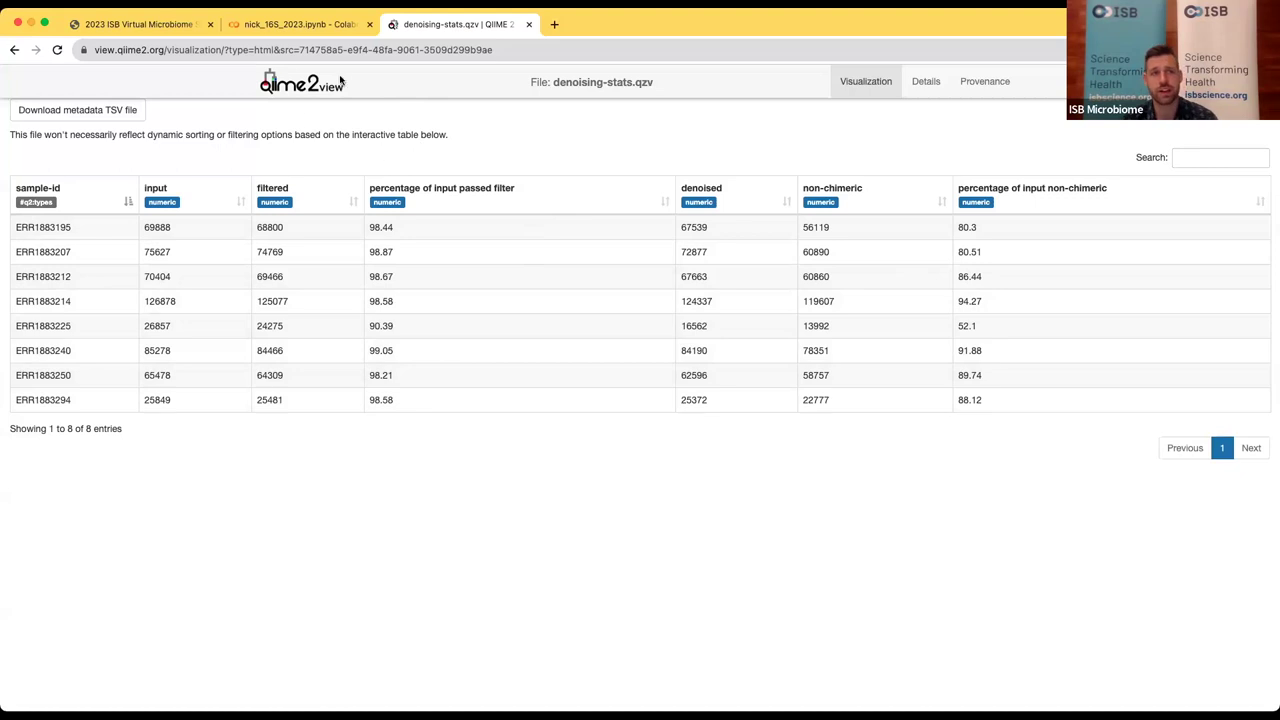
pyautogui.click(302, 26)
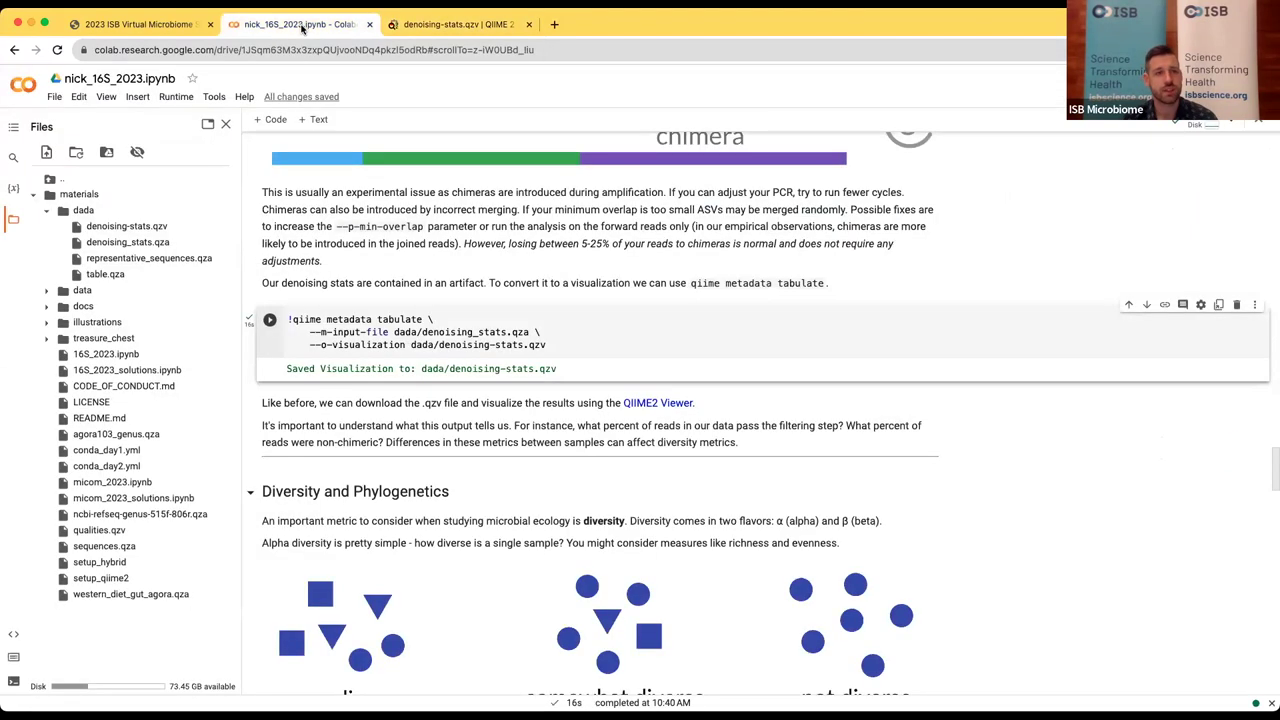
# Step: Run the phylogeny align-to-tree-mafft-fasttree cell, producing alignment, masked alignment, unrooted and rooted trees in tree/
pyautogui.scroll(-5, 696, 373)
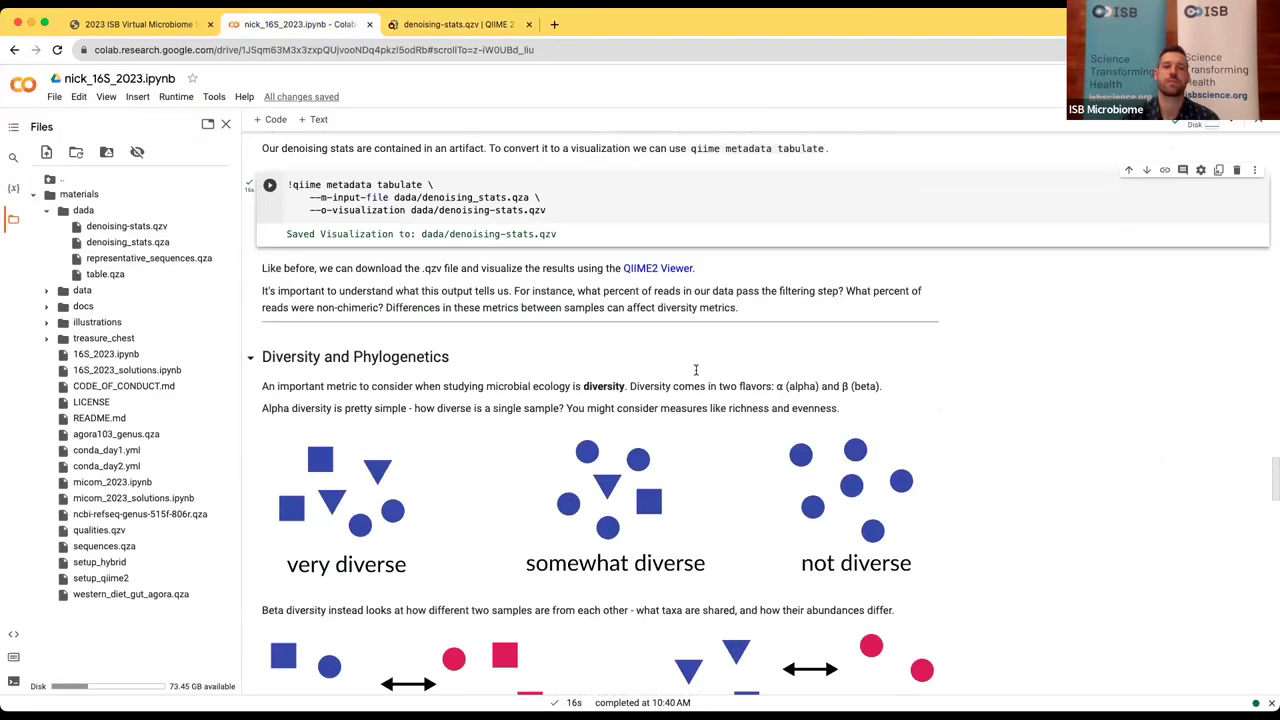
pyautogui.scroll(-1, 696, 370)
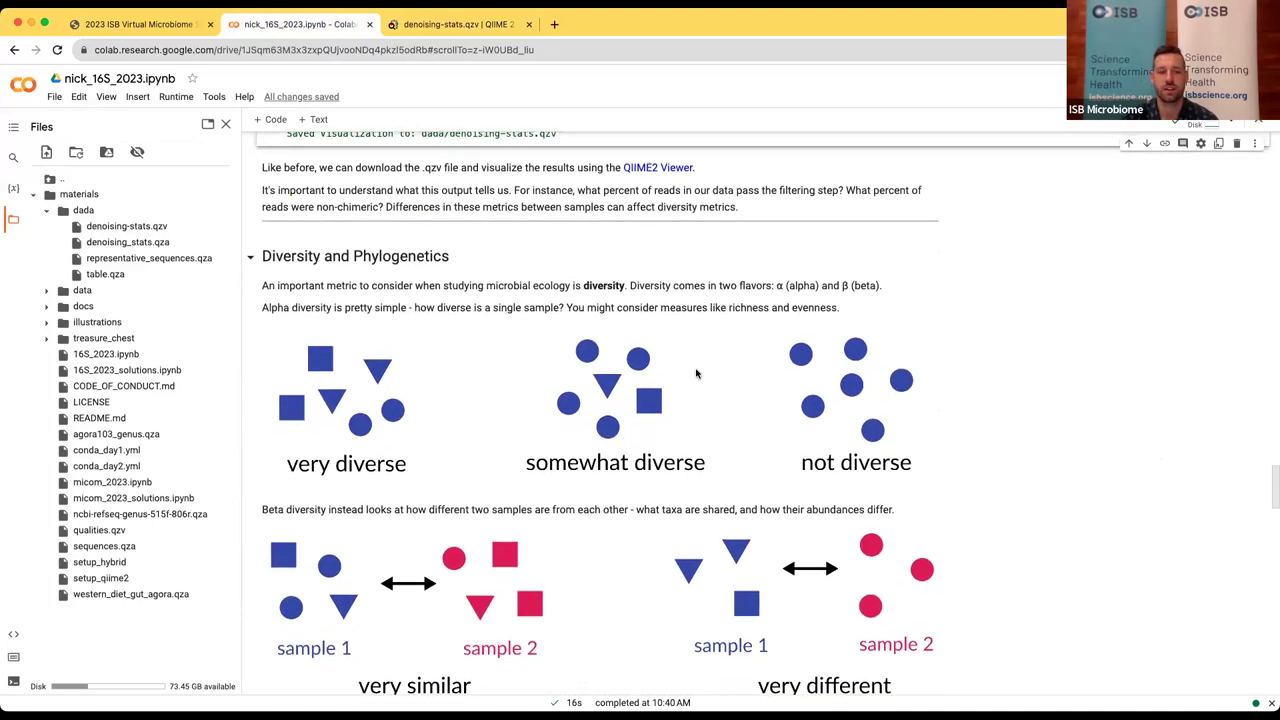
pyautogui.scroll(-2, 696, 373)
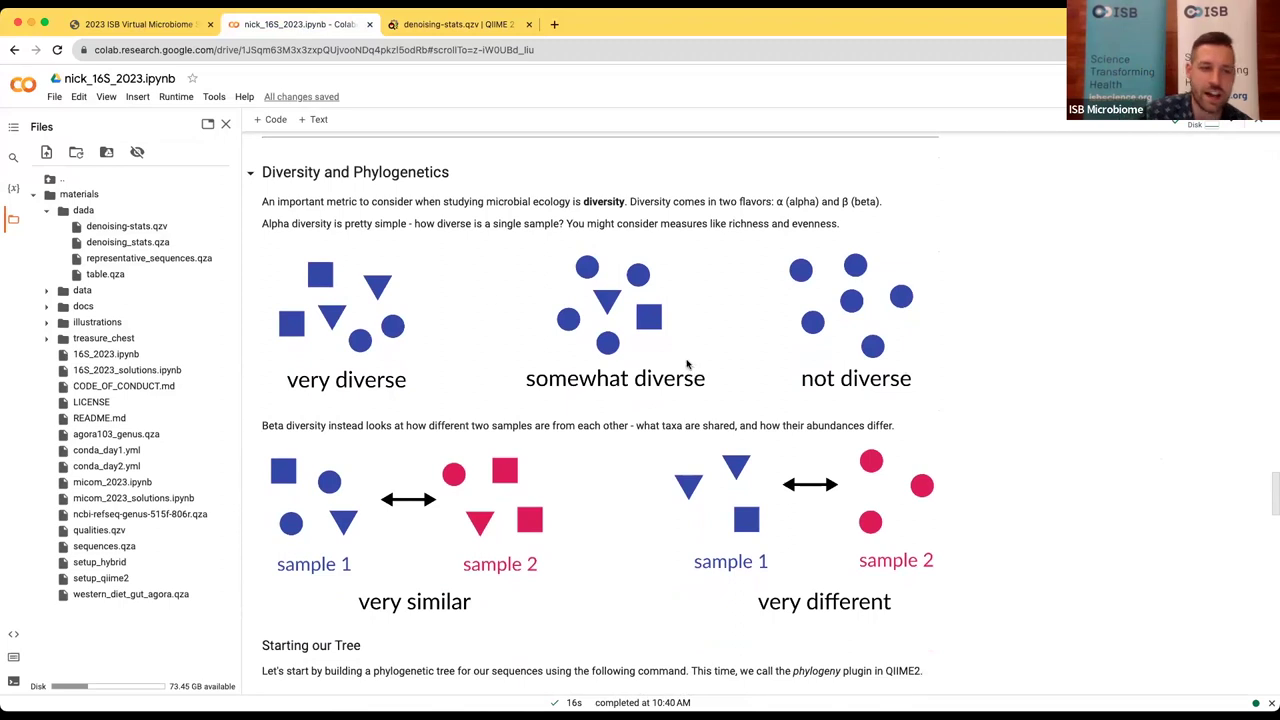
pyautogui.scroll(-4, 599, 405)
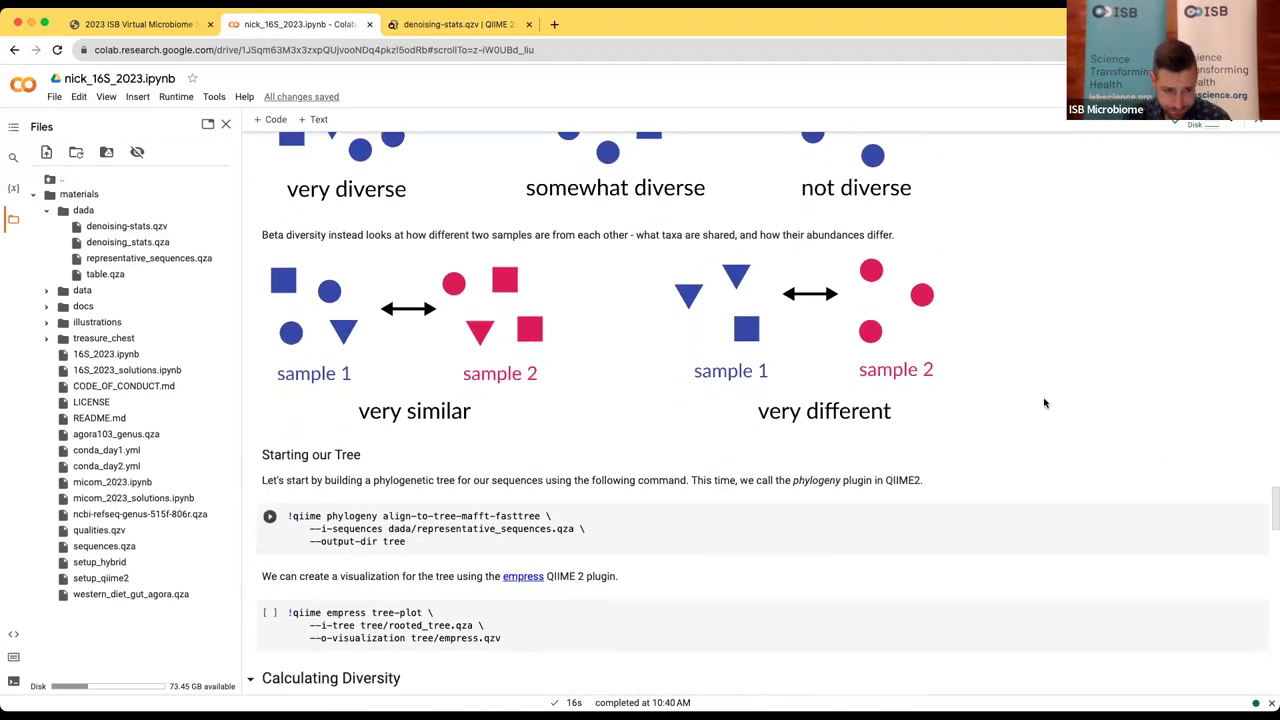
pyautogui.scroll(-1, 797, 392)
pyautogui.scroll(1, 797, 393)
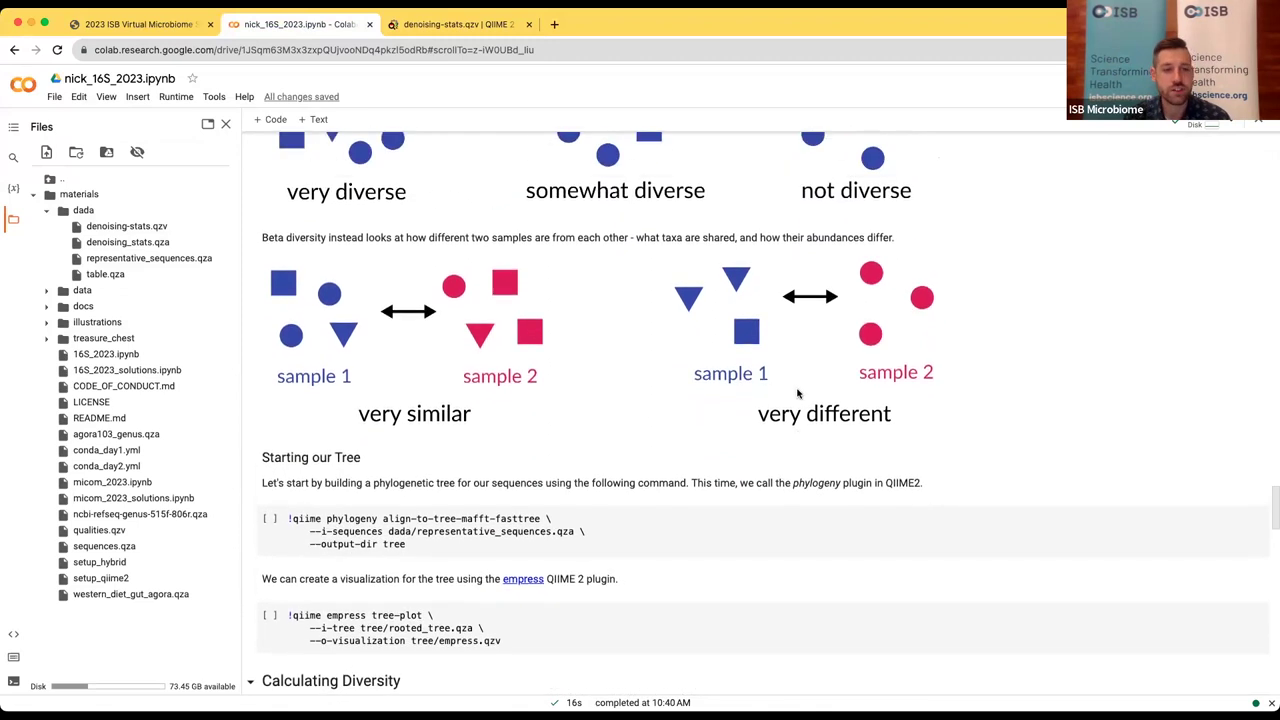
pyautogui.scroll(1, 797, 393)
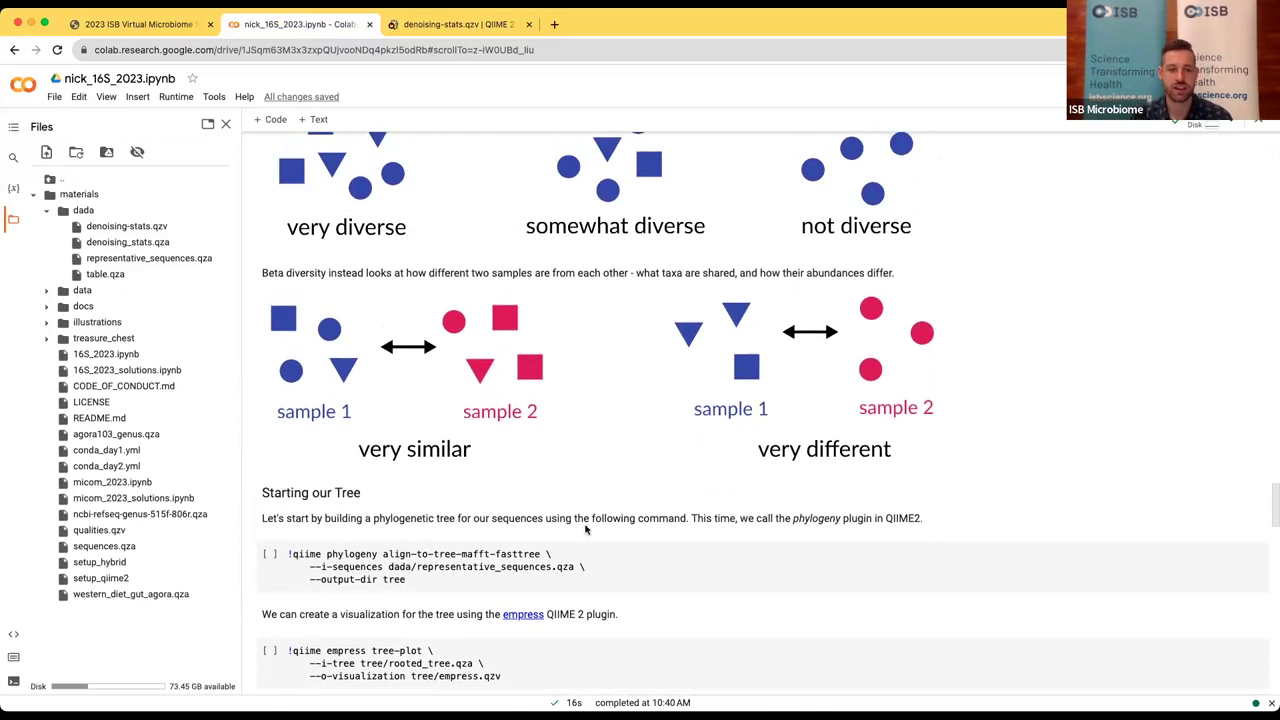
pyautogui.click(622, 556)
pyautogui.scroll(-3, 400, 505)
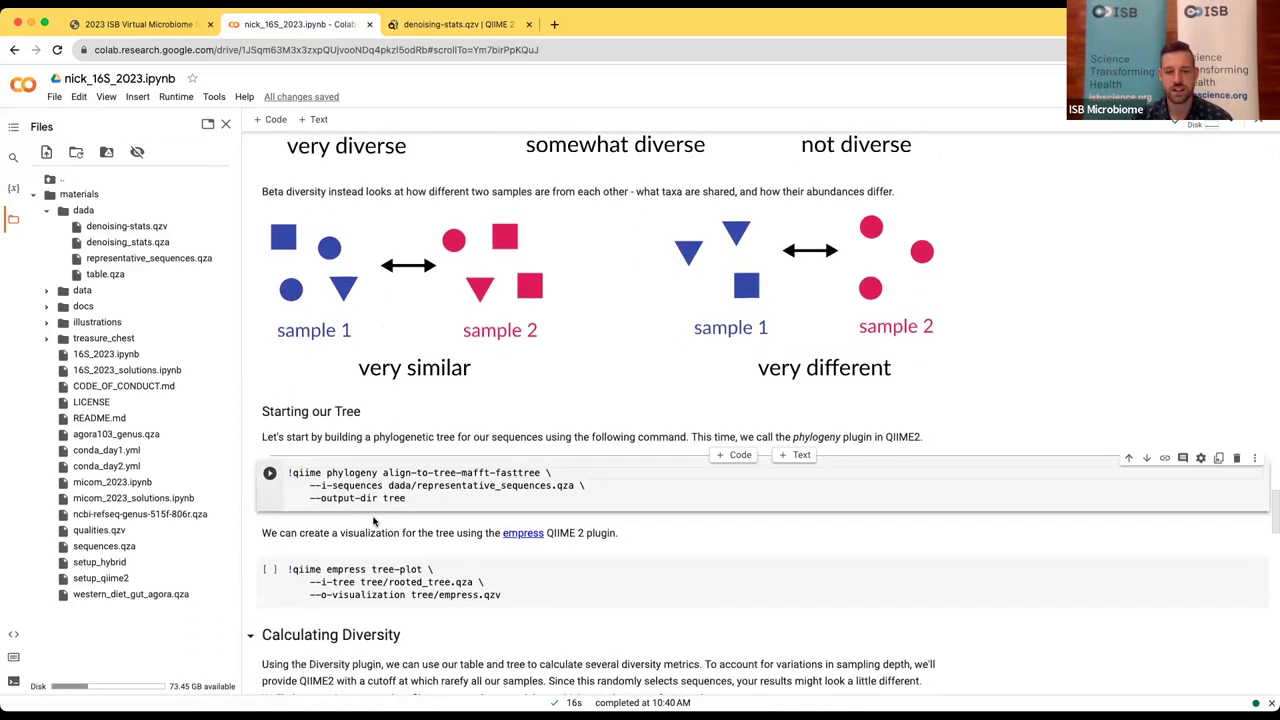
pyautogui.moveTo(327, 464); pyautogui.dragTo(370, 464)
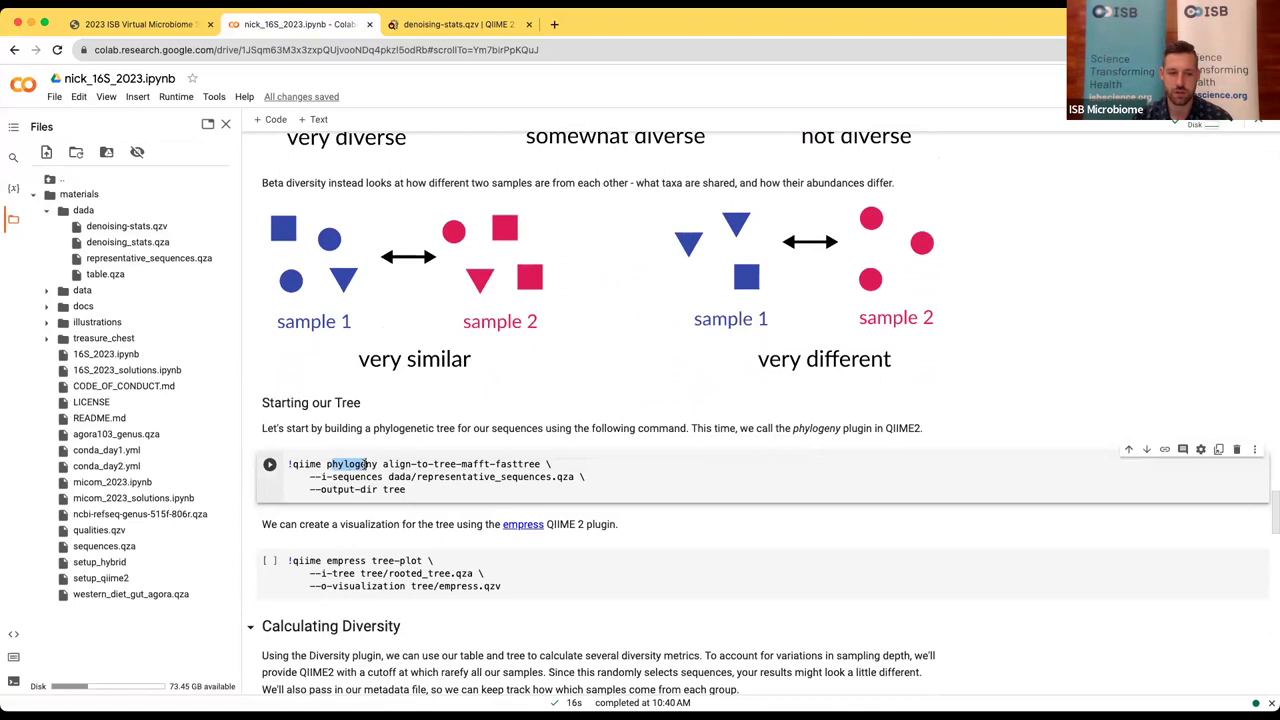
pyautogui.click(270, 465)
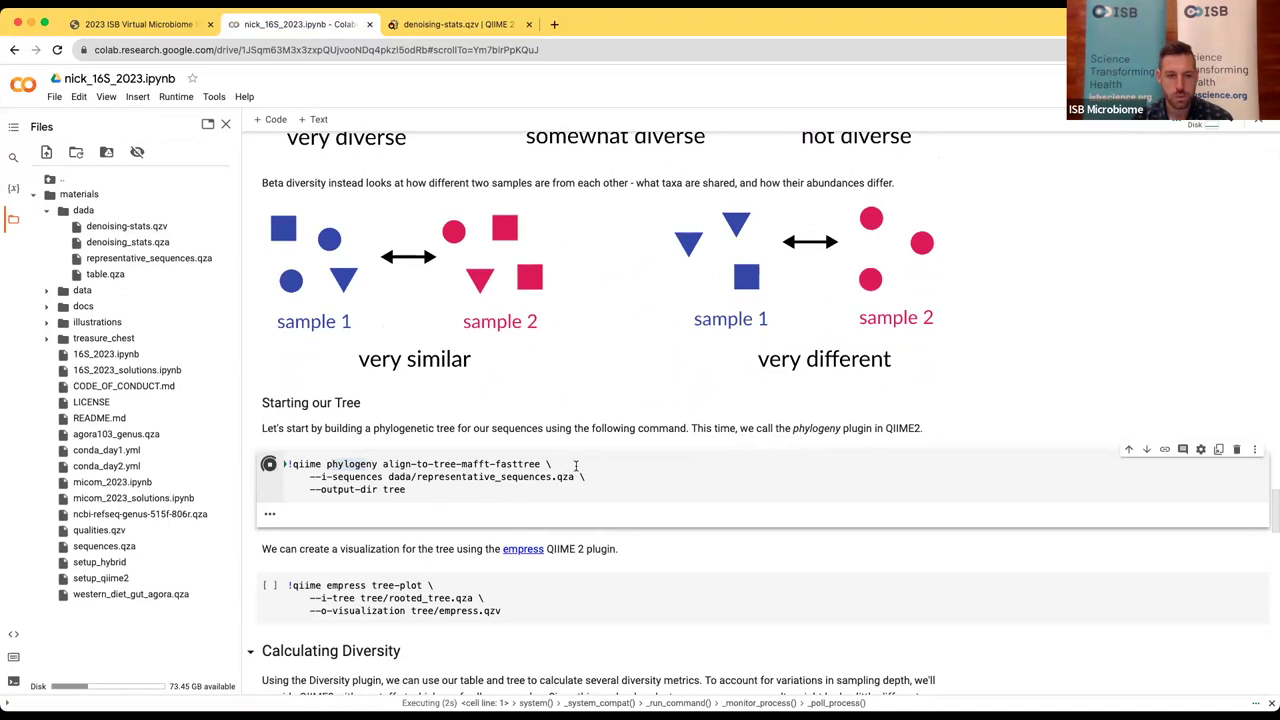
pyautogui.scroll(-1, 375, 480)
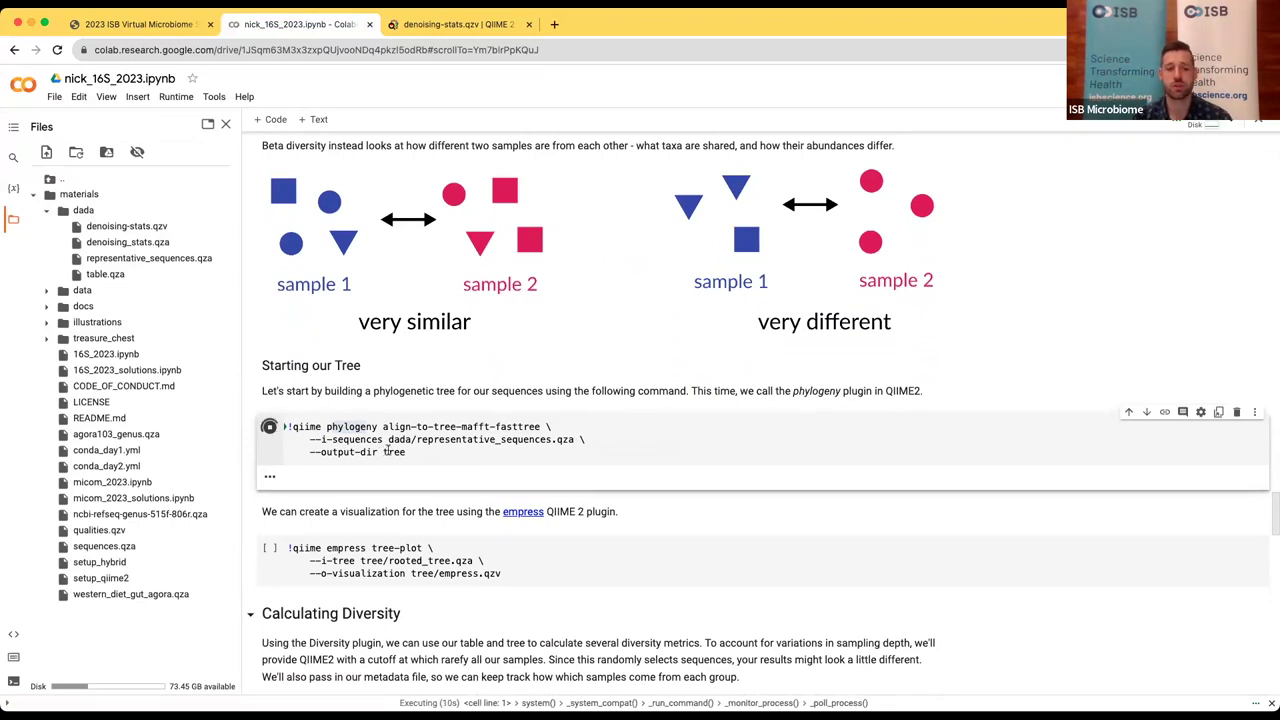
pyautogui.scroll(-1, 494, 442)
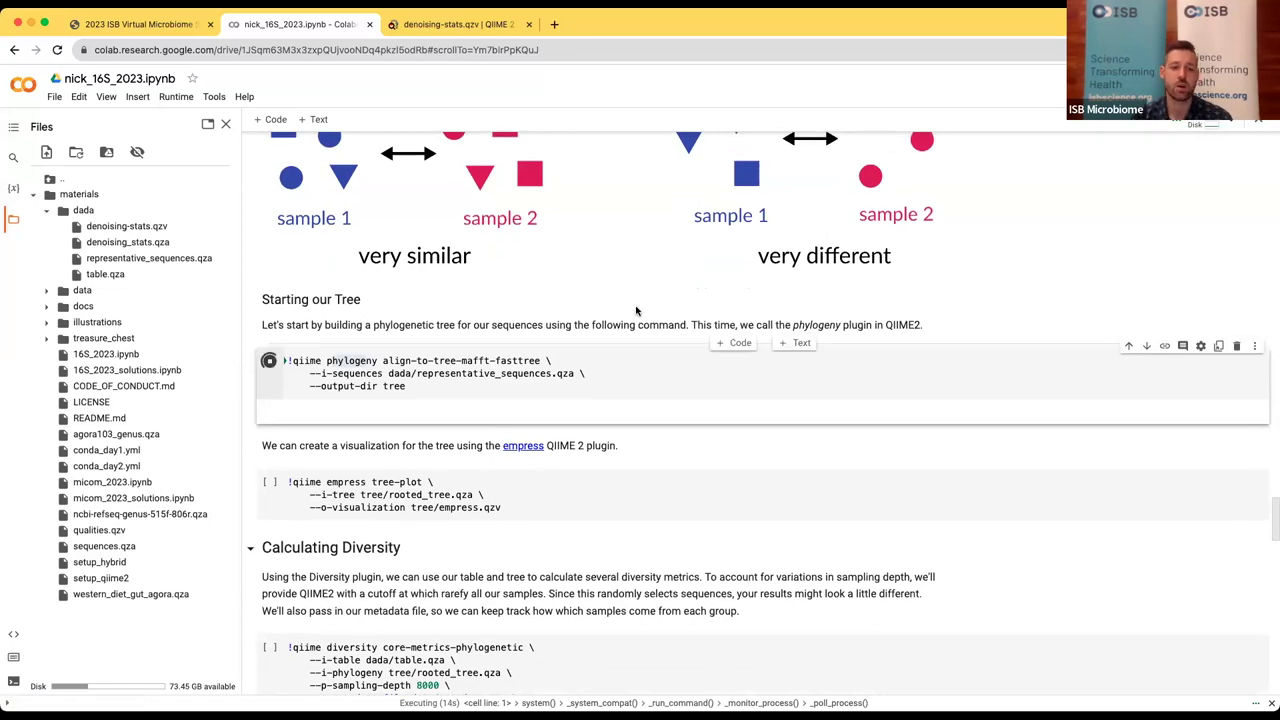
pyautogui.scroll(-1, 672, 380)
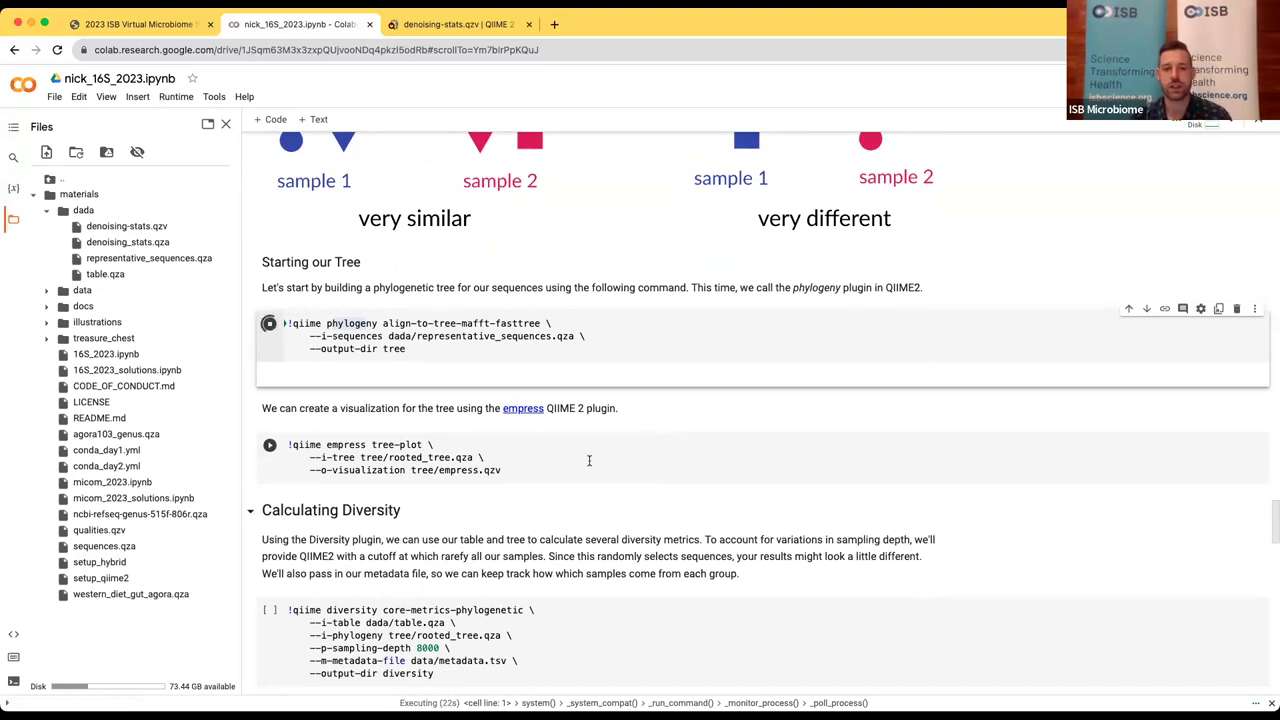
pyautogui.scroll(-1, 643, 403)
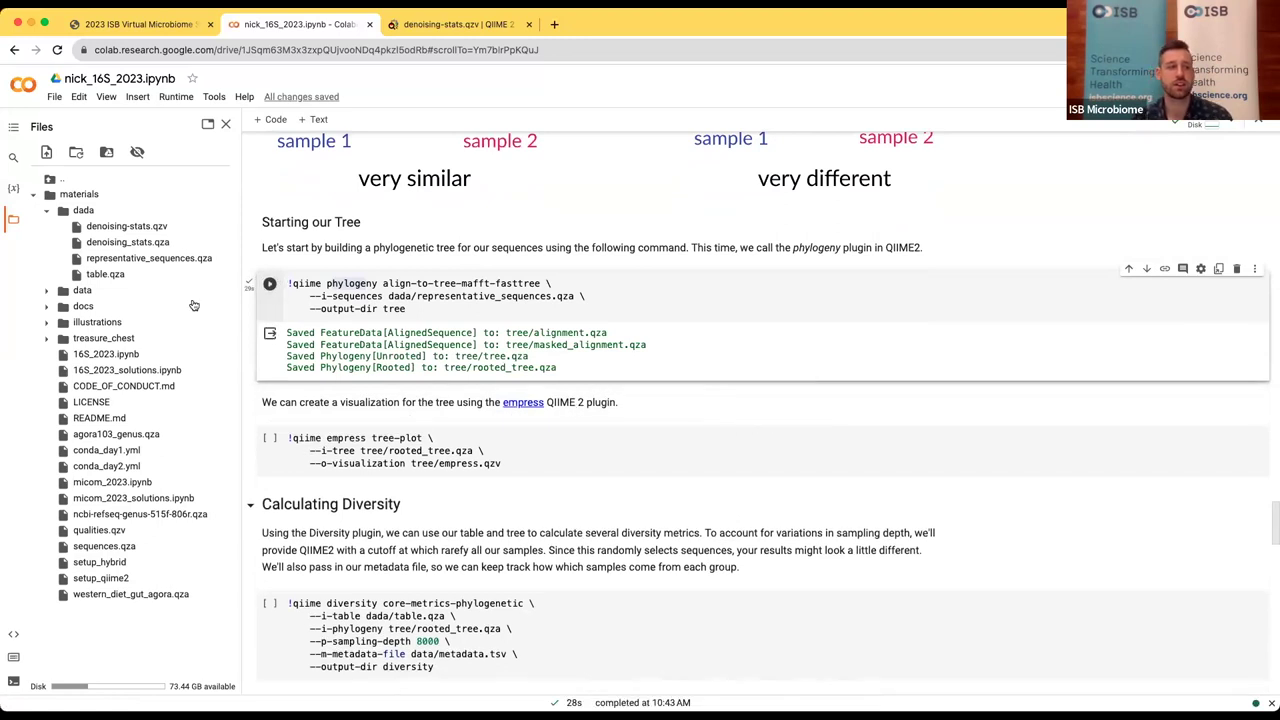
# Step: Refresh the file list and run the qiime empress tree-plot cell to create tree/empress.qzv
pyautogui.click(46, 210)
pyautogui.click(78, 154)
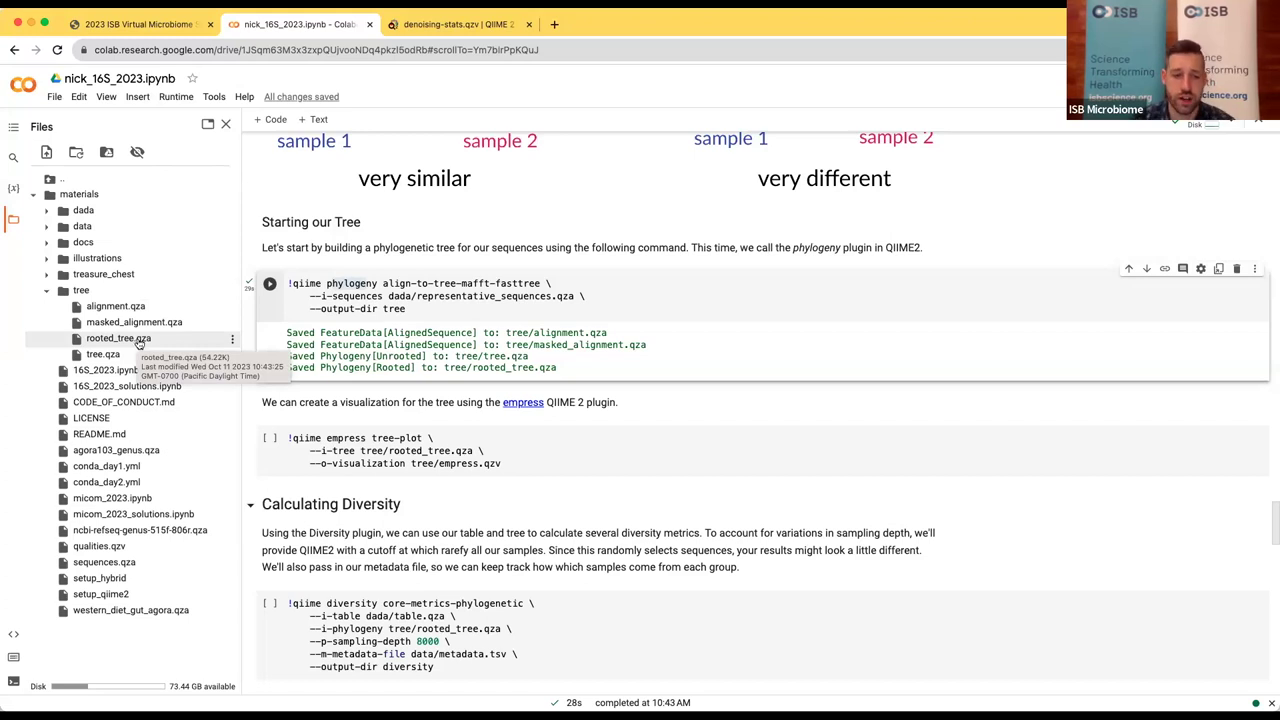
pyautogui.click(430, 440)
pyautogui.scroll(-1, 478, 437)
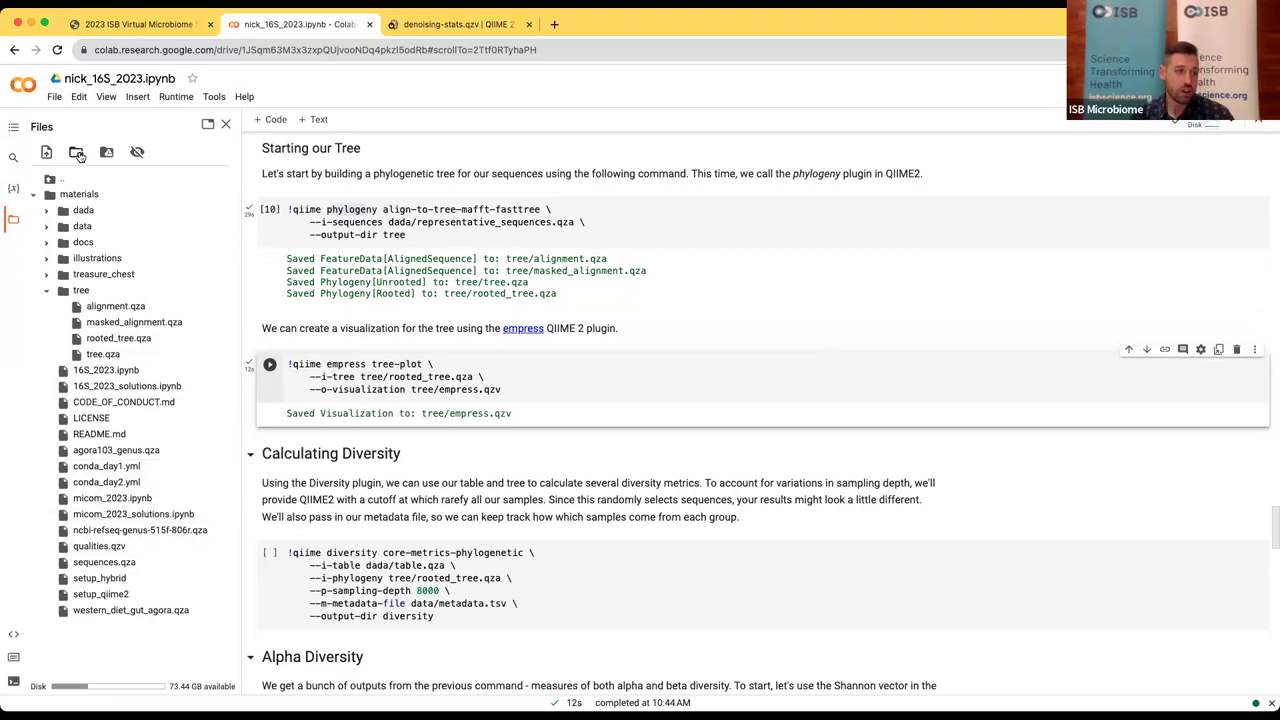
# Step: Refresh the file list and download empress.qzv from the tree folder
pyautogui.click(77, 153)
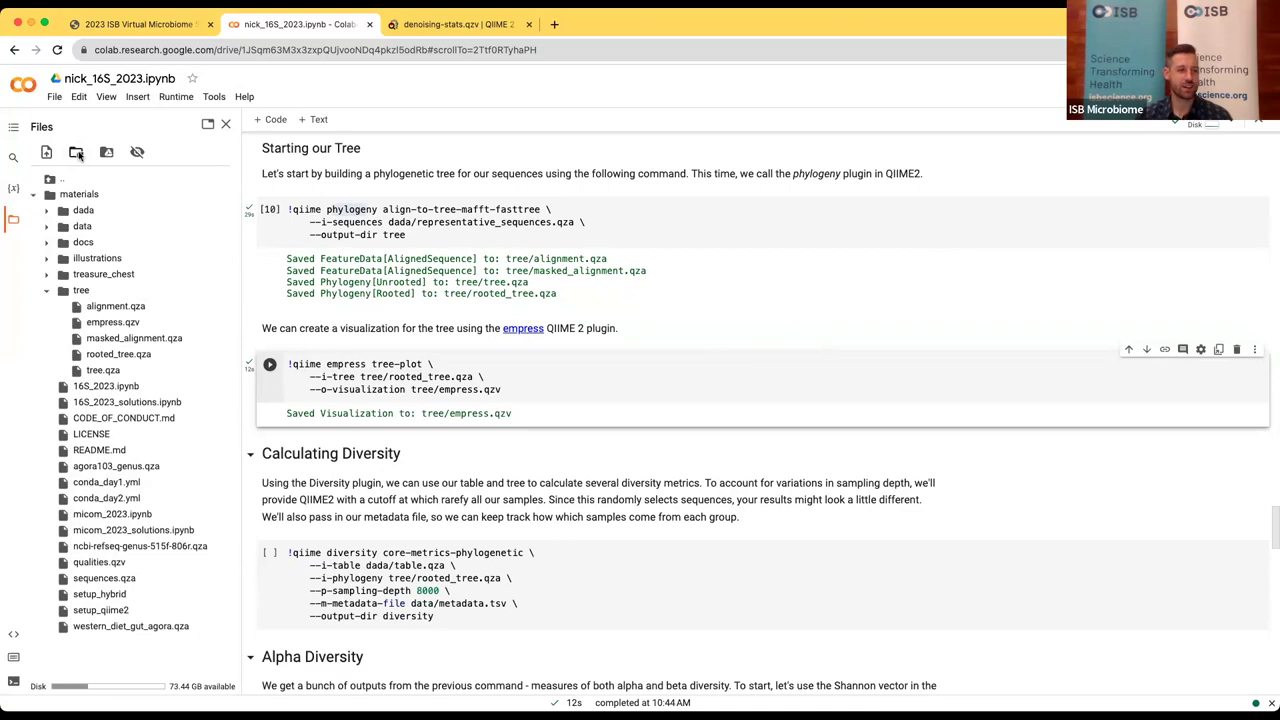
pyautogui.click(232, 323)
pyautogui.click(201, 331)
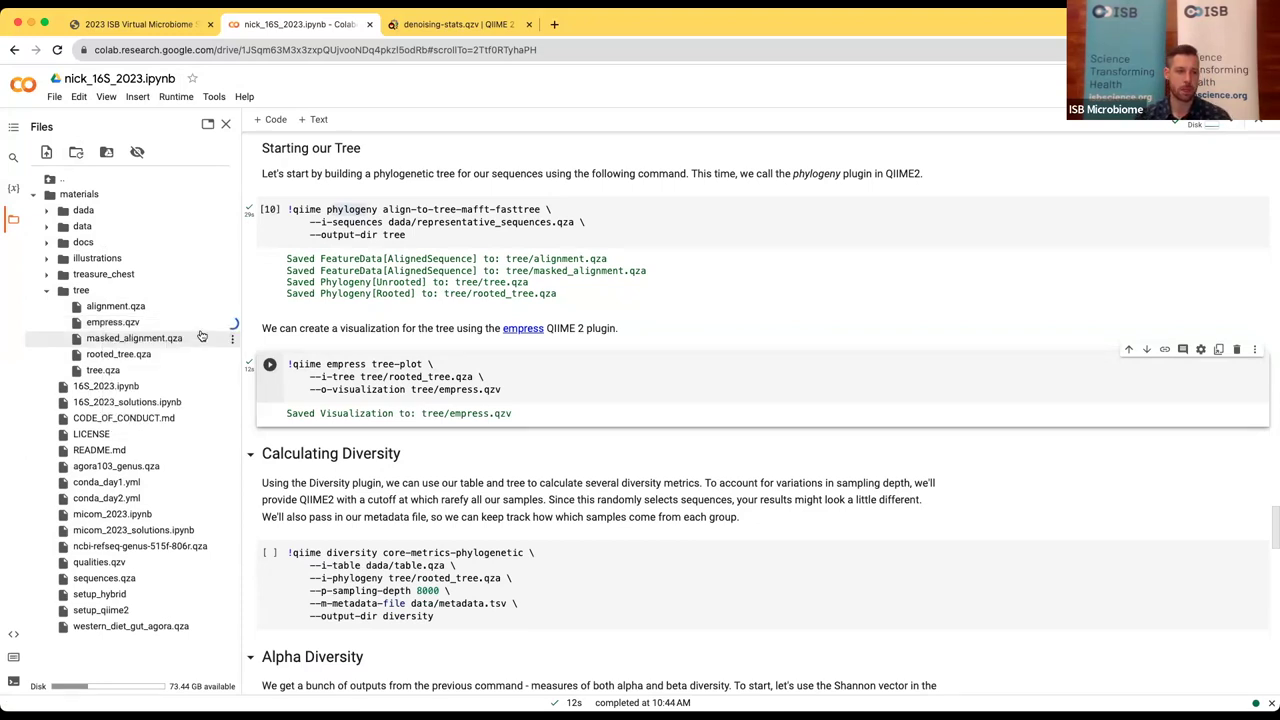
# Step: Reset QIIME 2 View to its home page and load empress.qzv
pyautogui.click(430, 26)
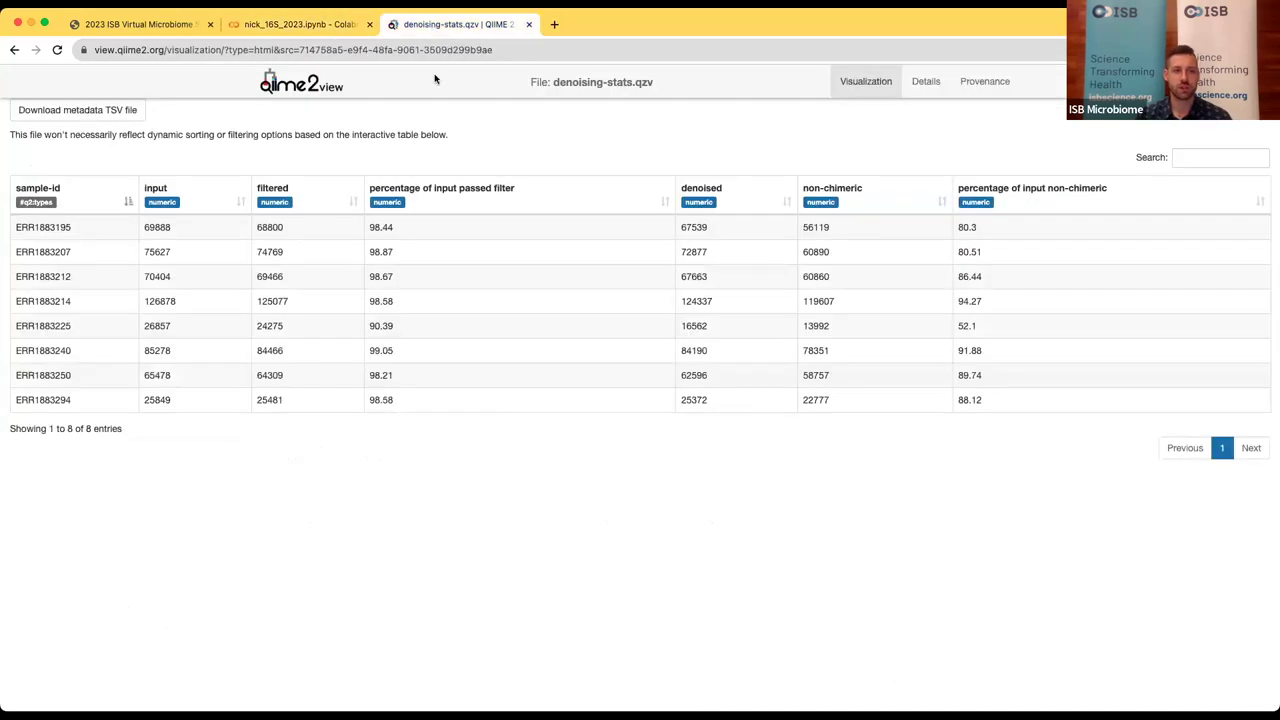
pyautogui.click(314, 80)
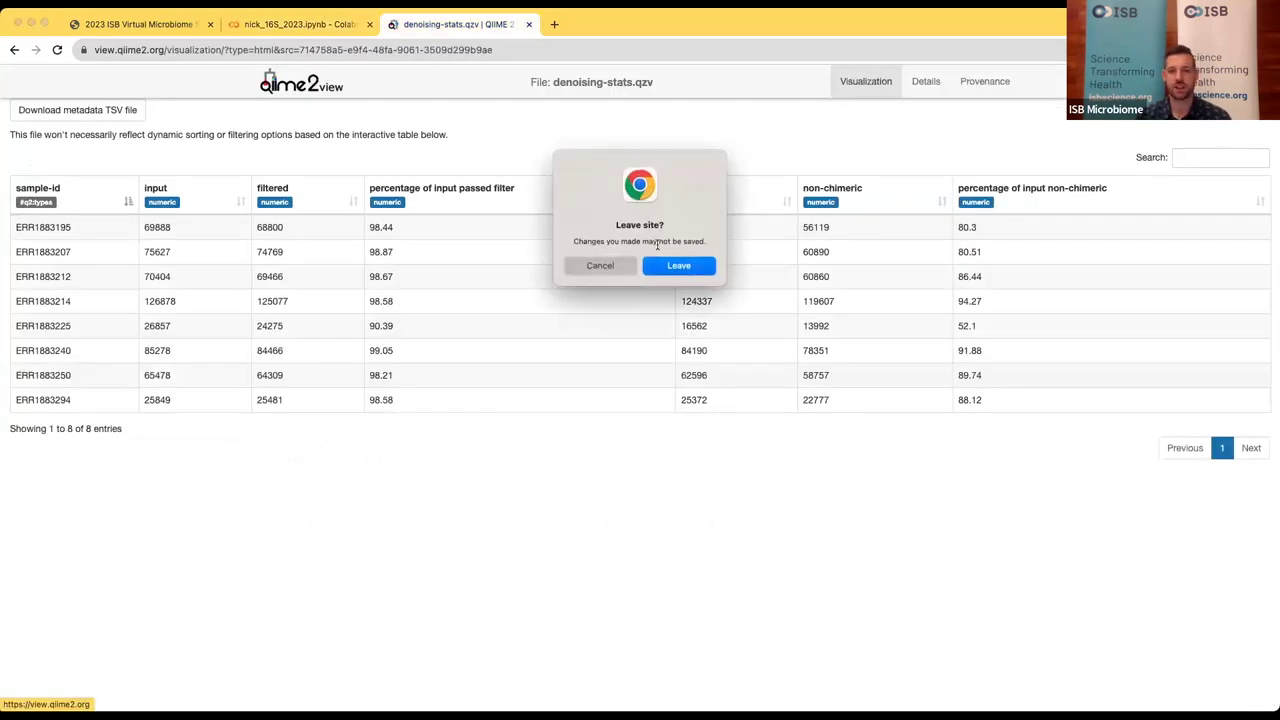
pyautogui.click(670, 265)
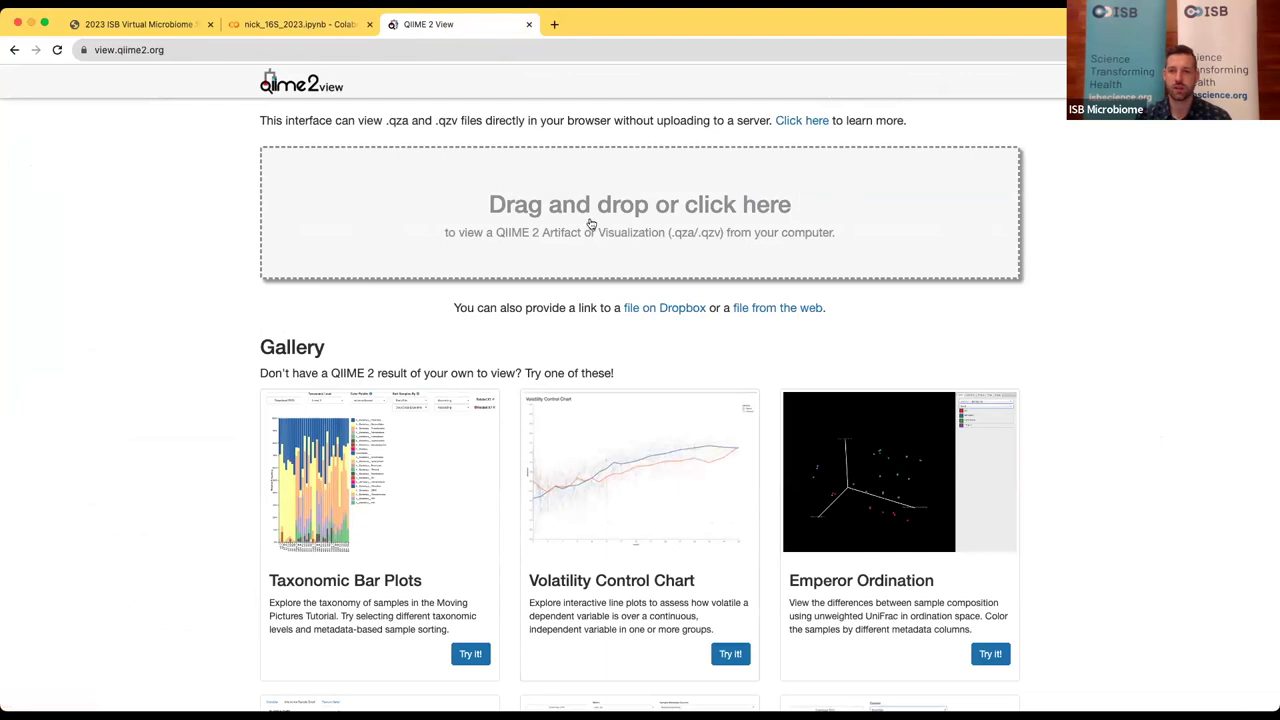
pyautogui.click(618, 238)
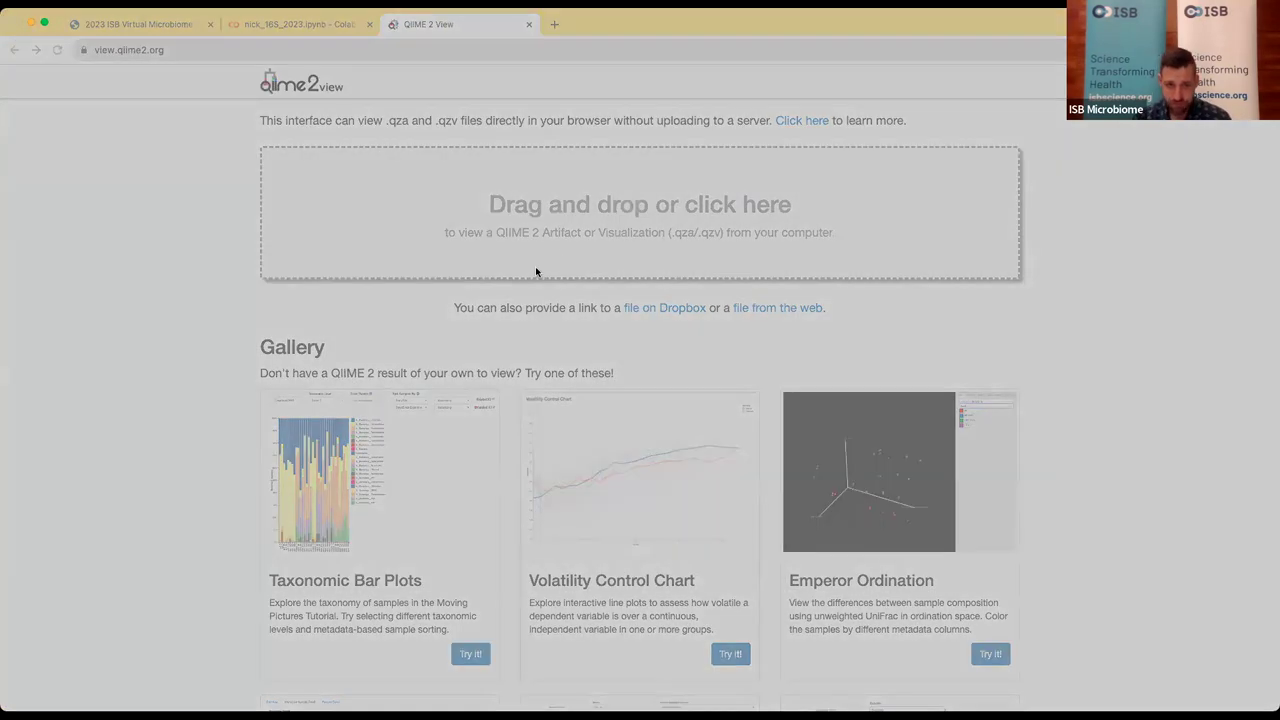
pyautogui.click(763, 308)
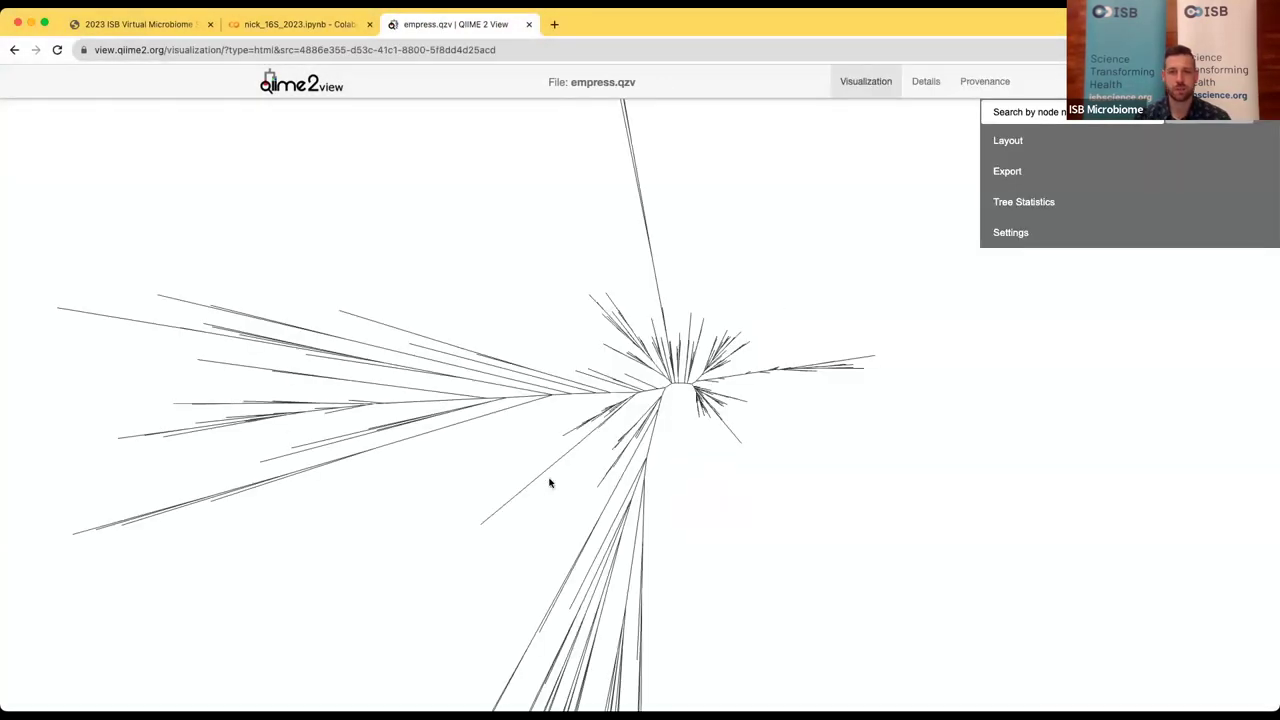
pyautogui.scroll(-5, 549, 483)
pyautogui.scroll(3, 549, 480)
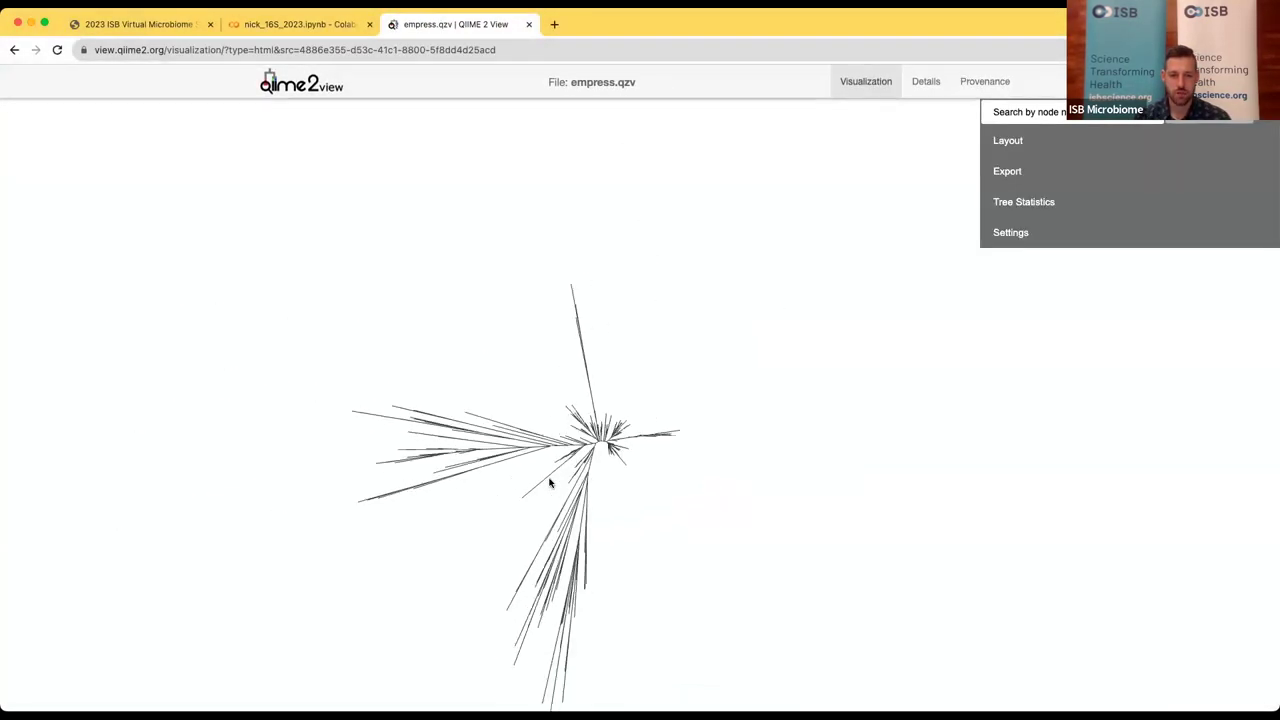
pyautogui.moveTo(549, 483); pyautogui.dragTo(589, 415)
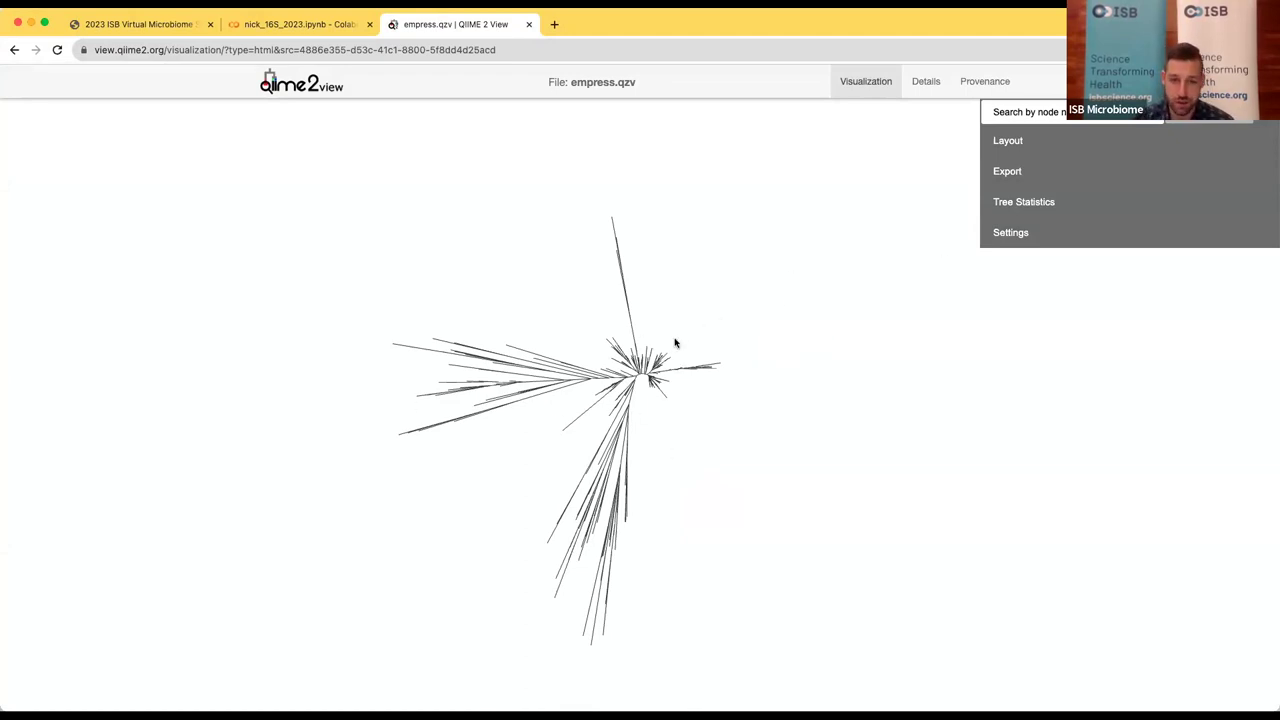
# Step: Try the Unrooted and Rectangular tree layouts, then settle on Circular and center the tree
pyautogui.click(1039, 131)
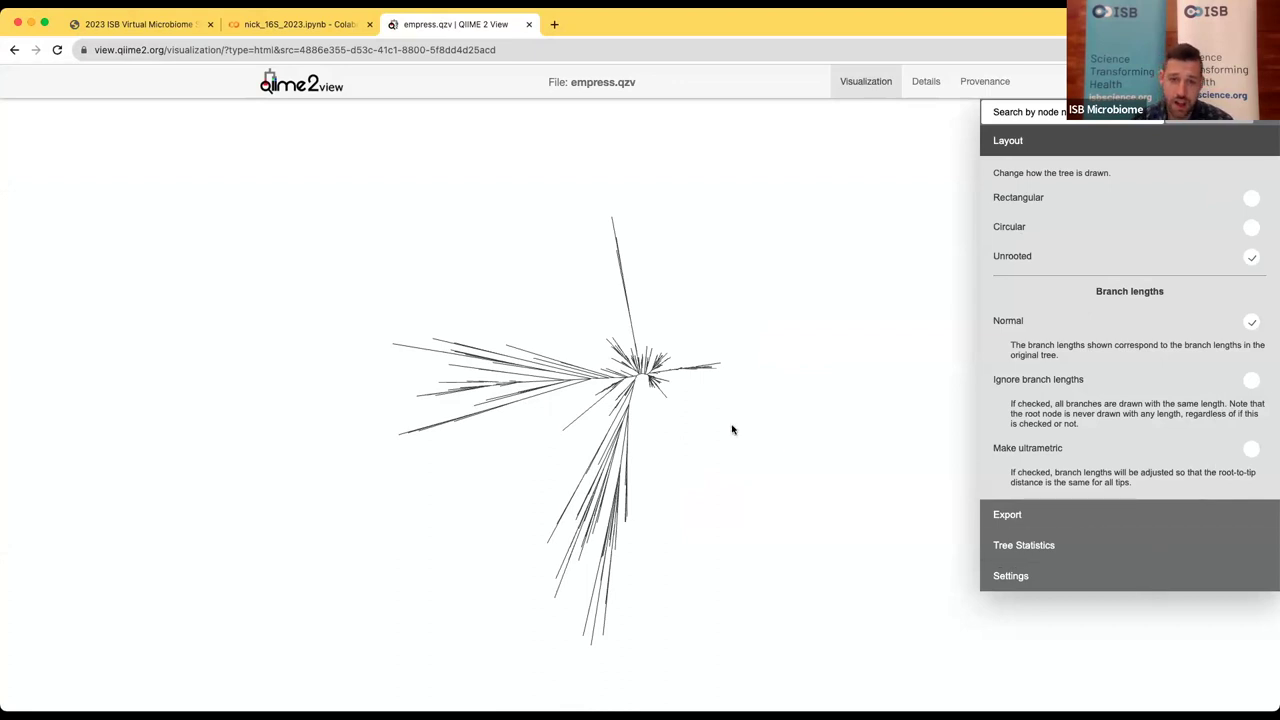
pyautogui.click(1250, 257)
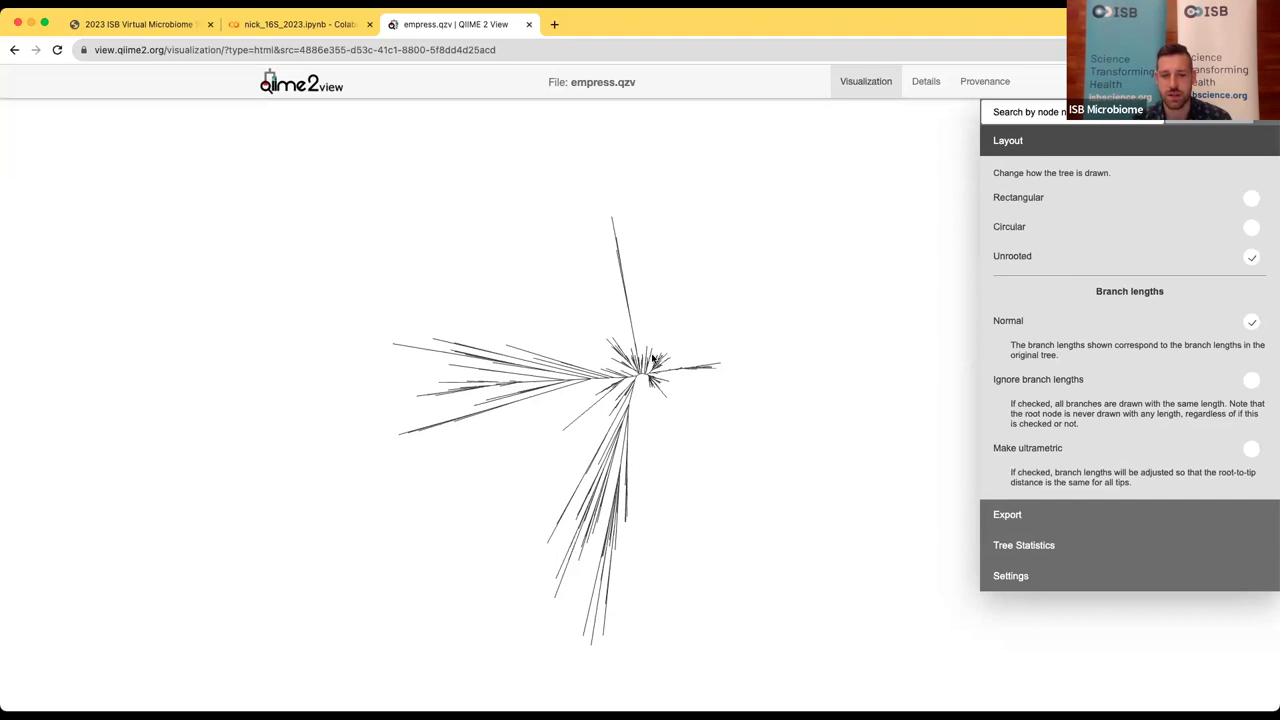
pyautogui.scroll(3, 638, 391)
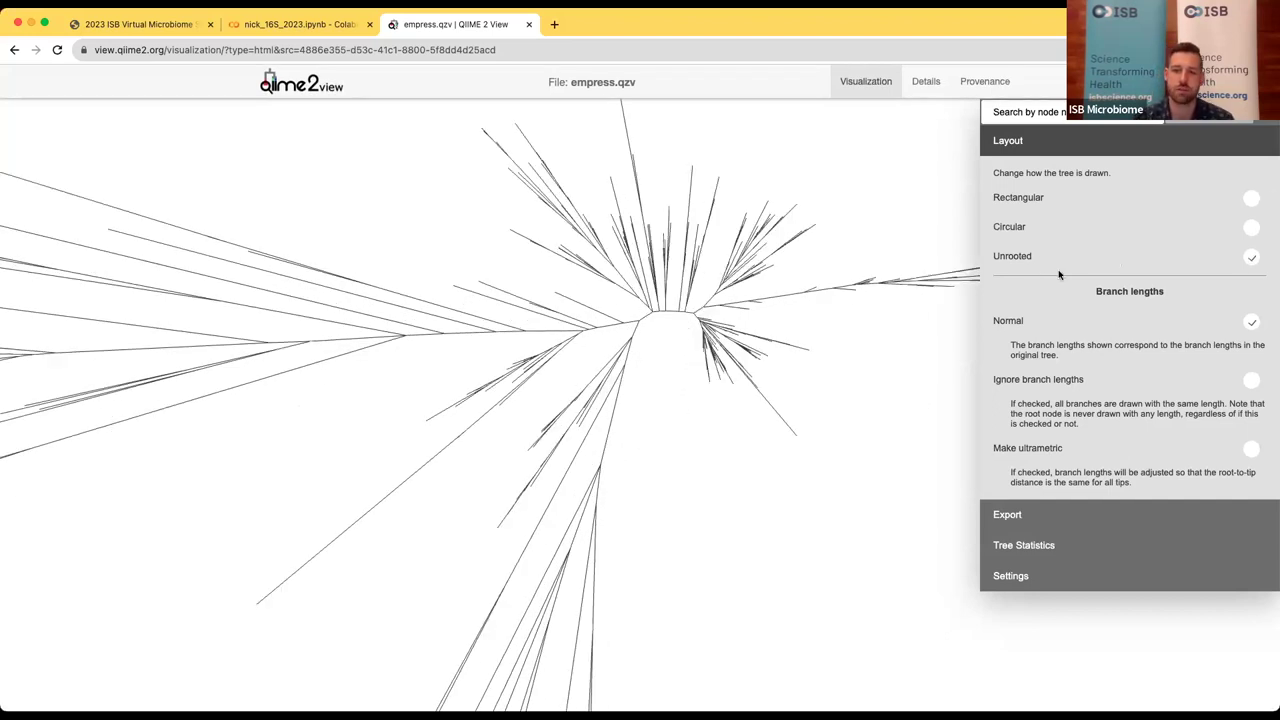
pyautogui.click(1252, 199)
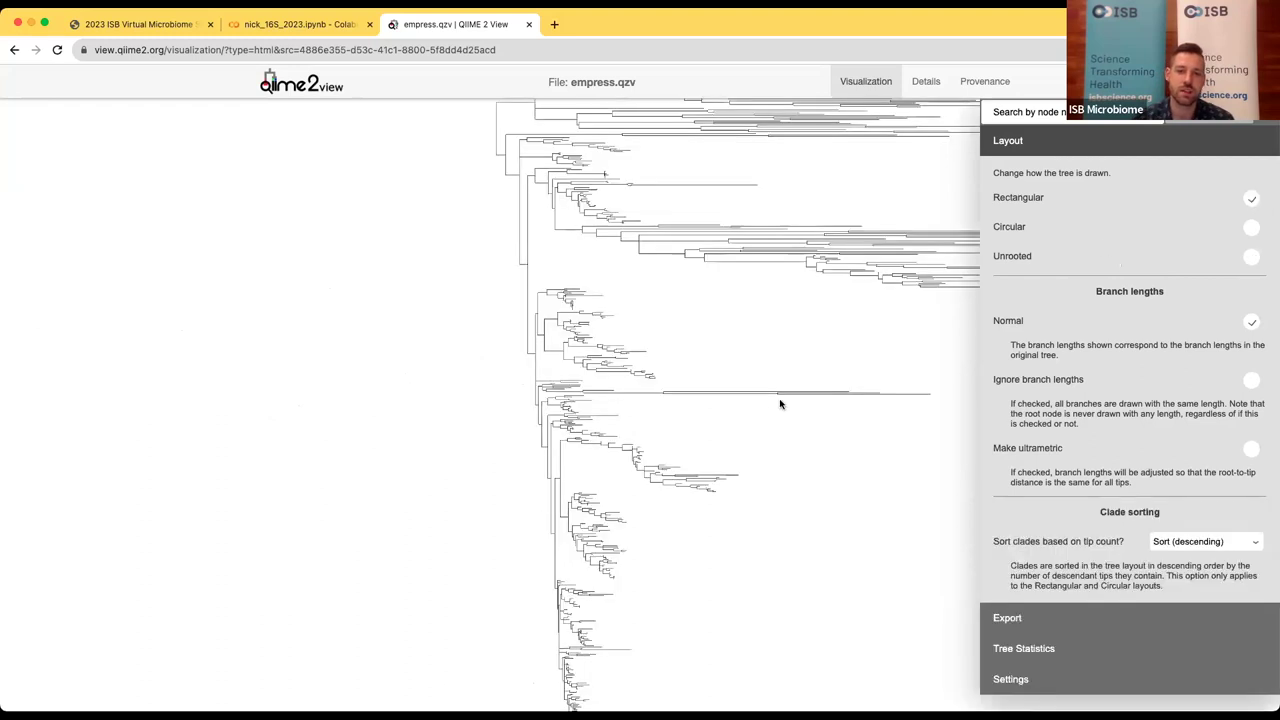
pyautogui.moveTo(772, 407); pyautogui.dragTo(634, 403)
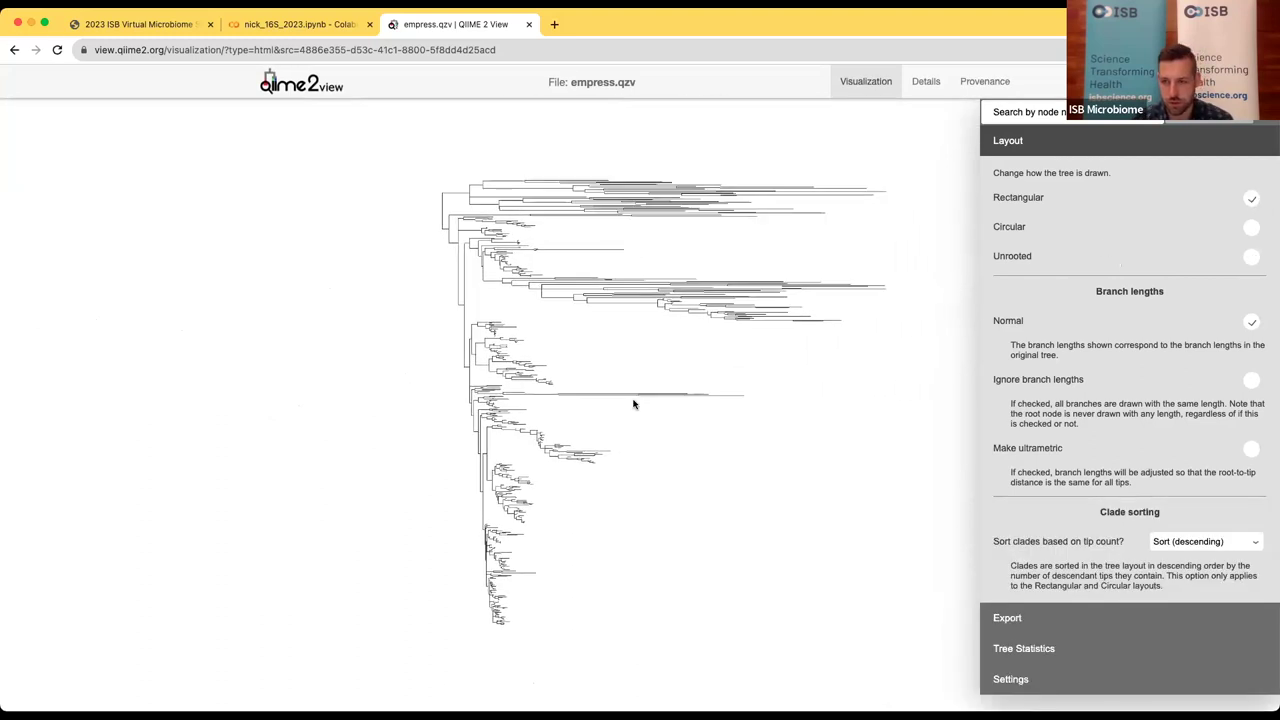
pyautogui.click(1251, 229)
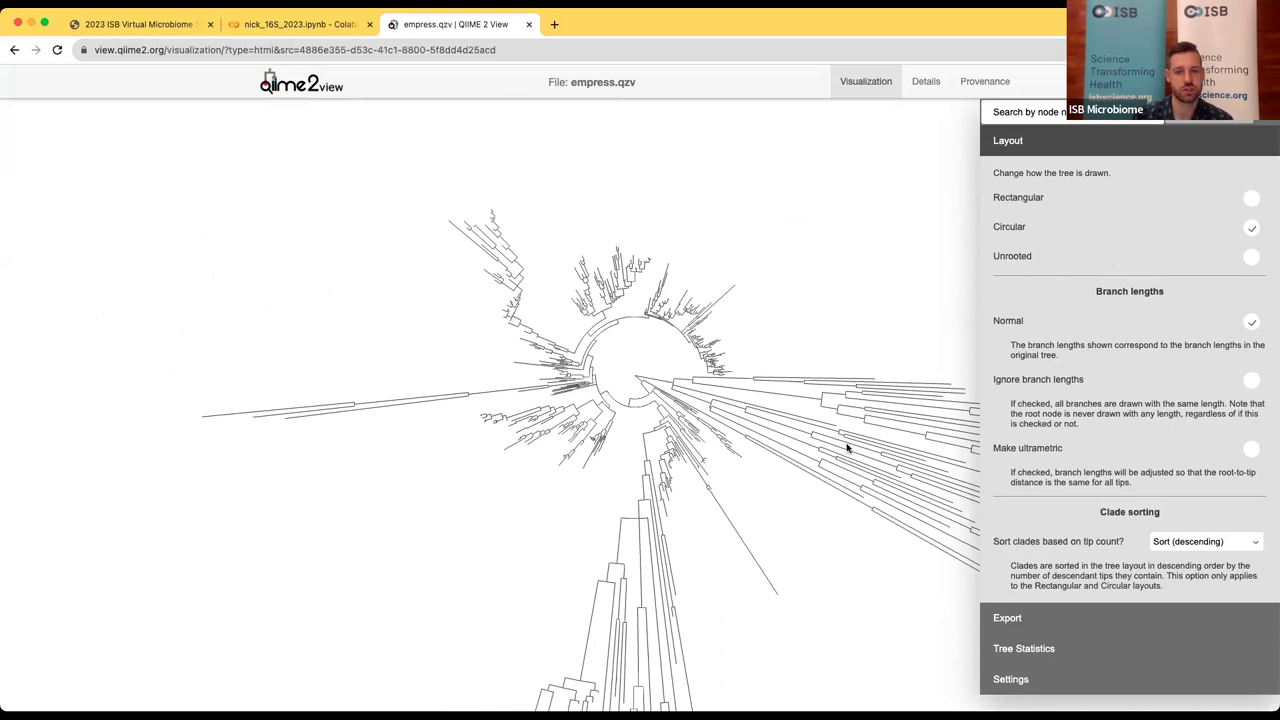
pyautogui.scroll(2, 845, 452)
pyautogui.moveTo(594, 319); pyautogui.dragTo(567, 247)
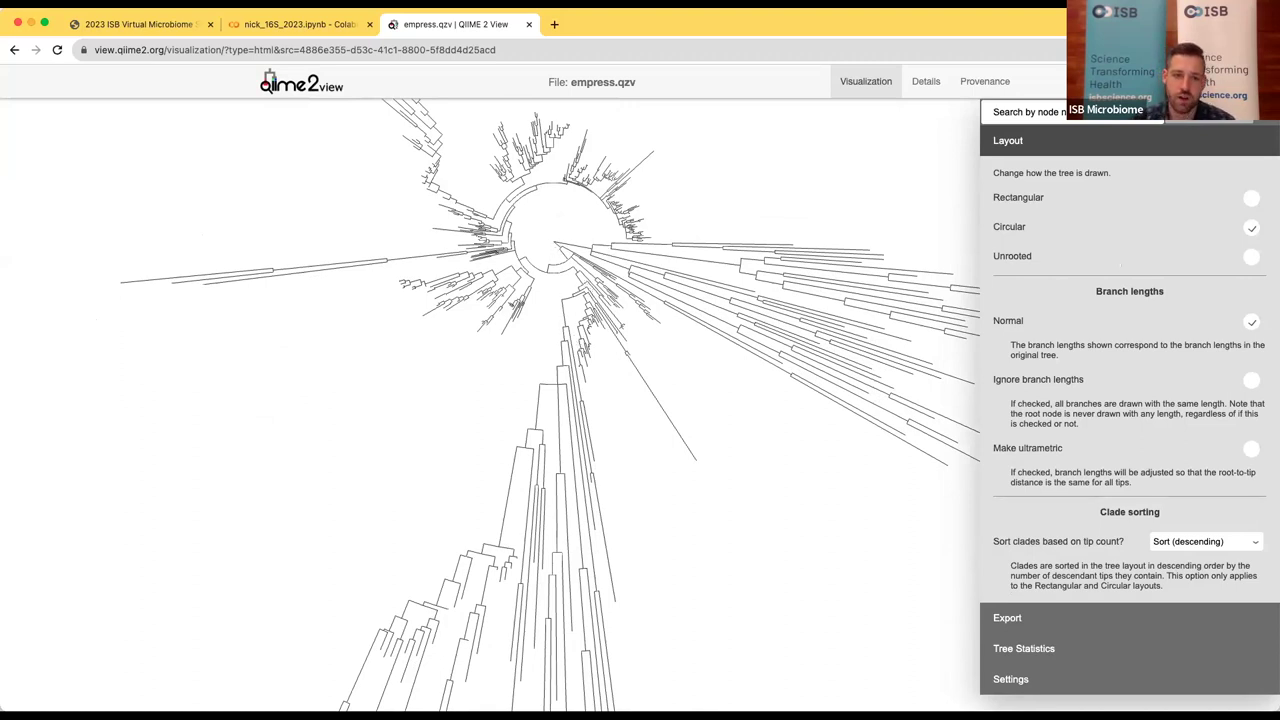
pyautogui.moveTo(527, 320); pyautogui.dragTo(514, 218)
pyautogui.moveTo(579, 320); pyautogui.dragTo(536, 314)
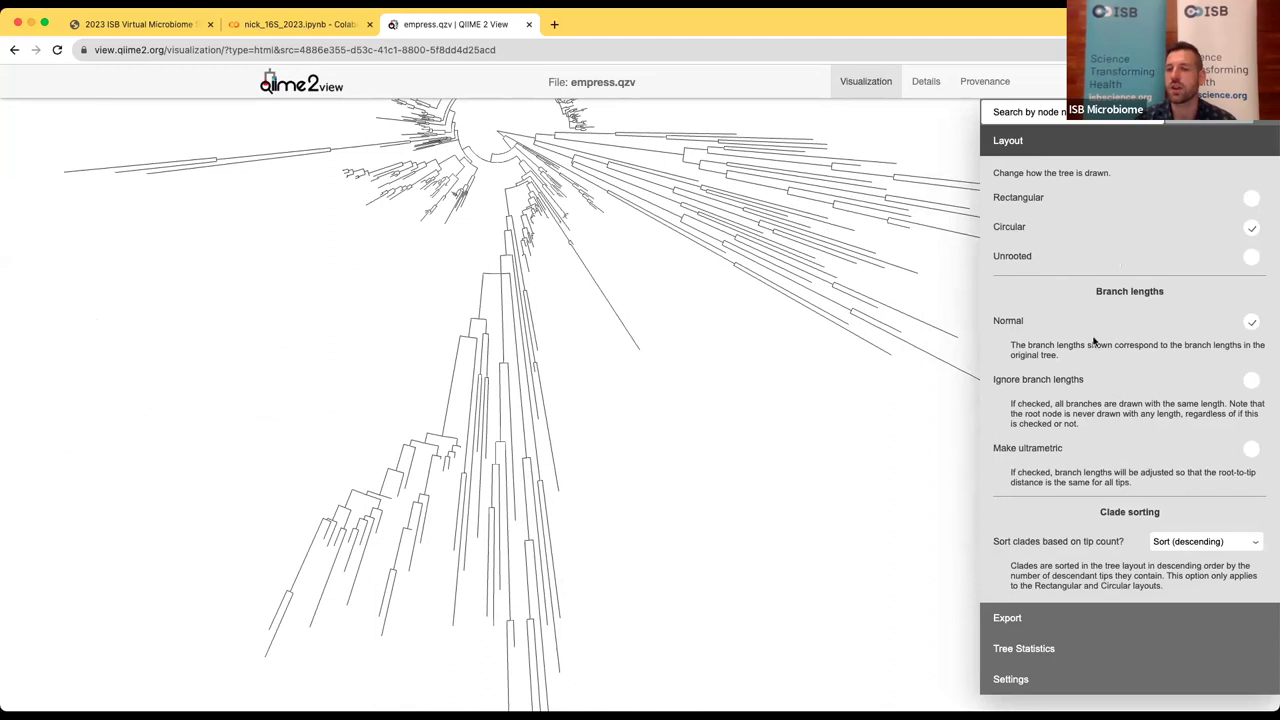
pyautogui.scroll(-3, 586, 358)
pyautogui.scroll(3, 586, 358)
pyautogui.scroll(-2, 586, 358)
pyautogui.moveTo(586, 358); pyautogui.dragTo(615, 410)
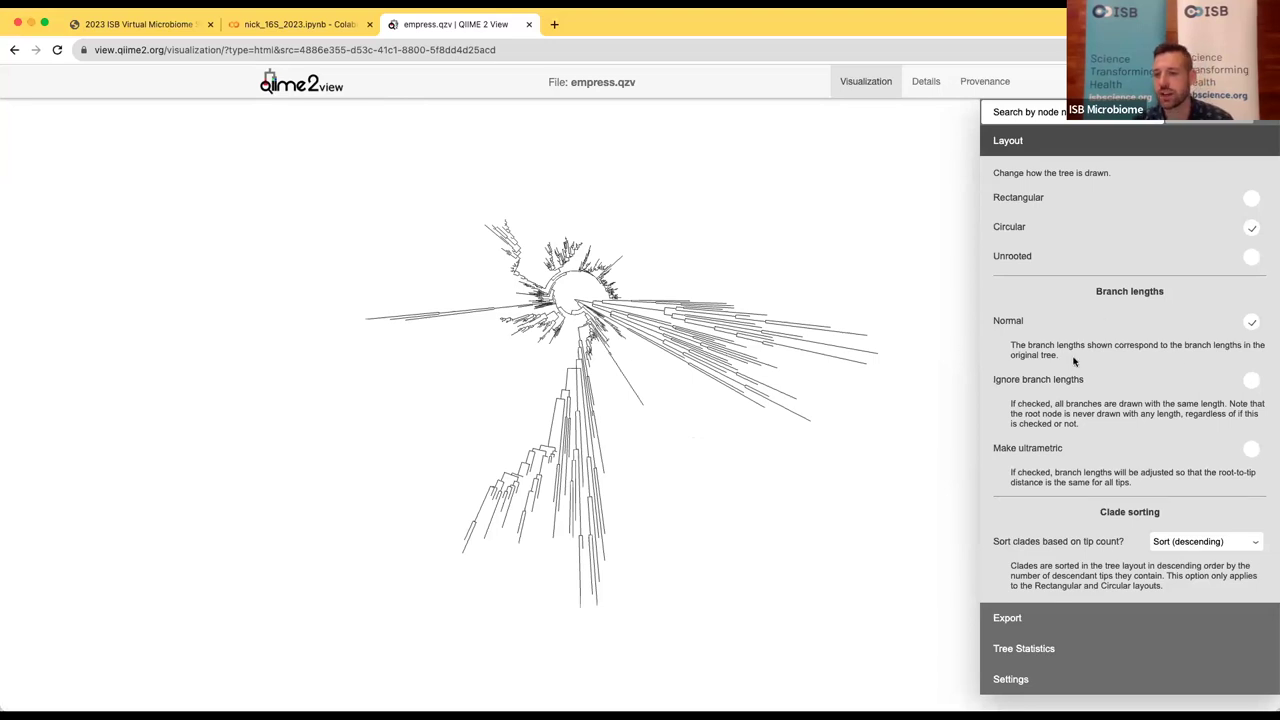
# Step: Enable 'Ignore branch lengths' and 'Make ultrametric' on the circular tree, then return to Colab
pyautogui.click(1251, 381)
pyautogui.scroll(5, 796, 410)
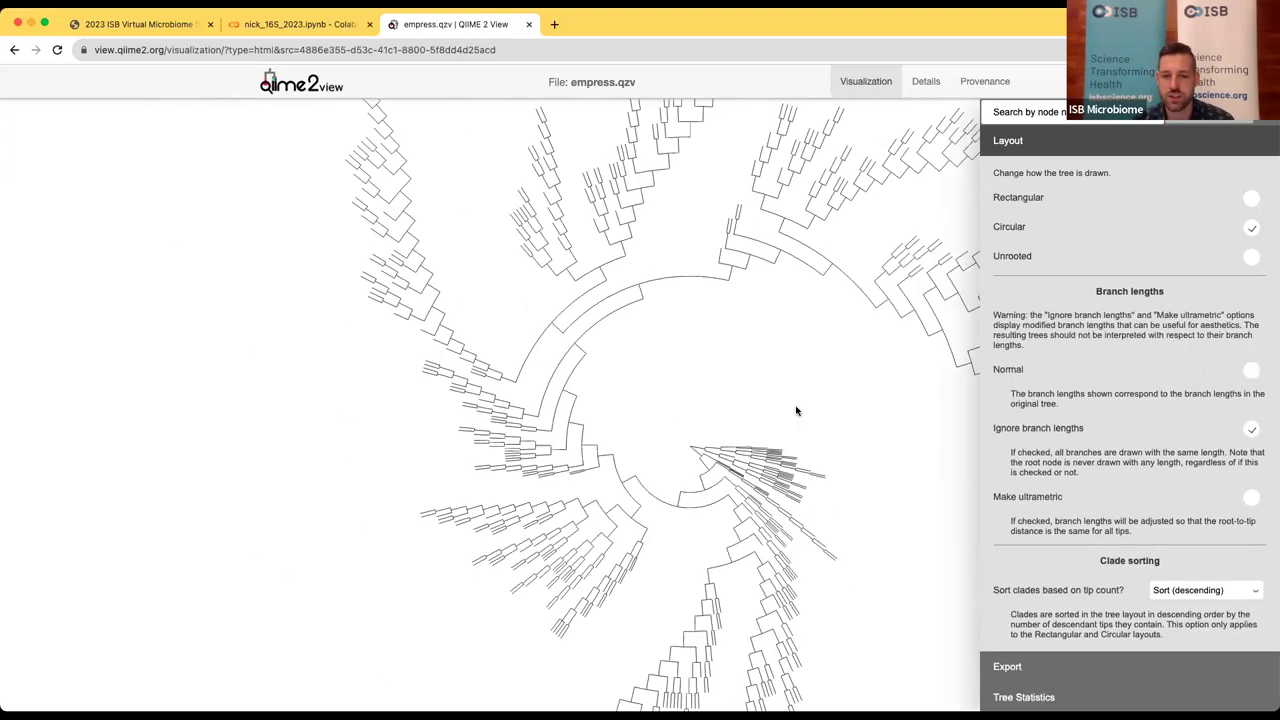
pyautogui.scroll(-10, 796, 410)
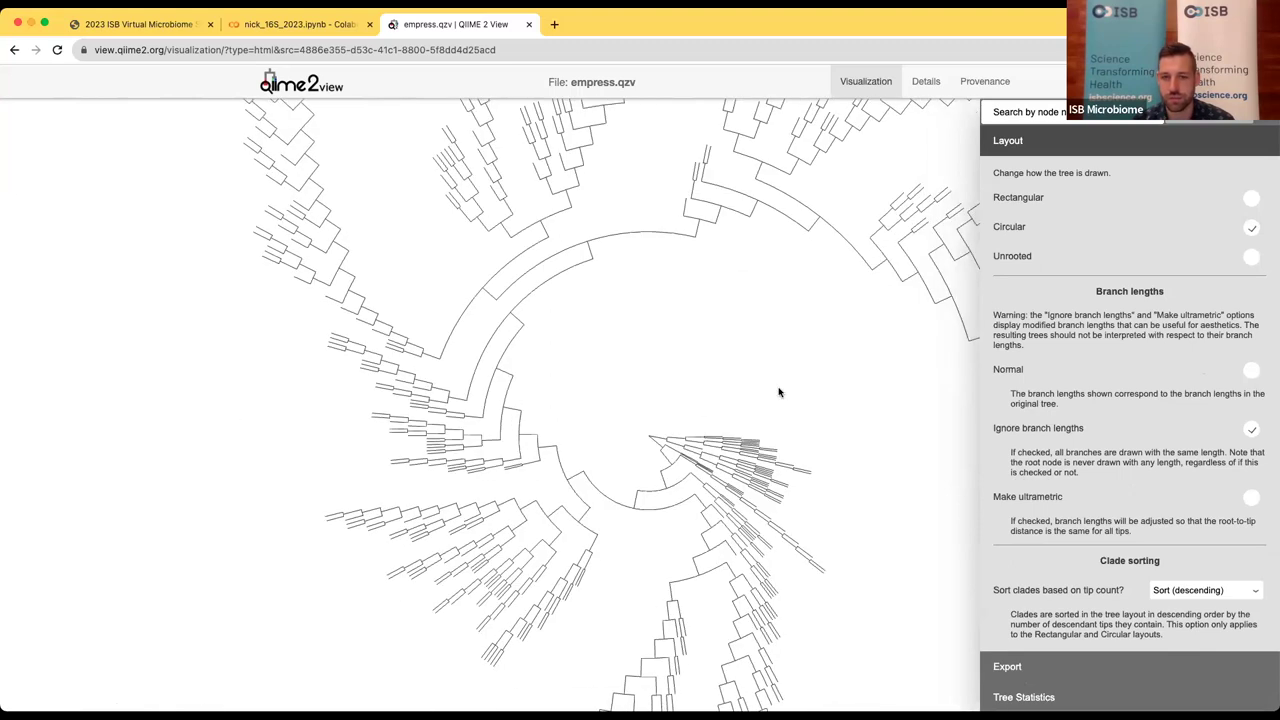
pyautogui.click(1251, 497)
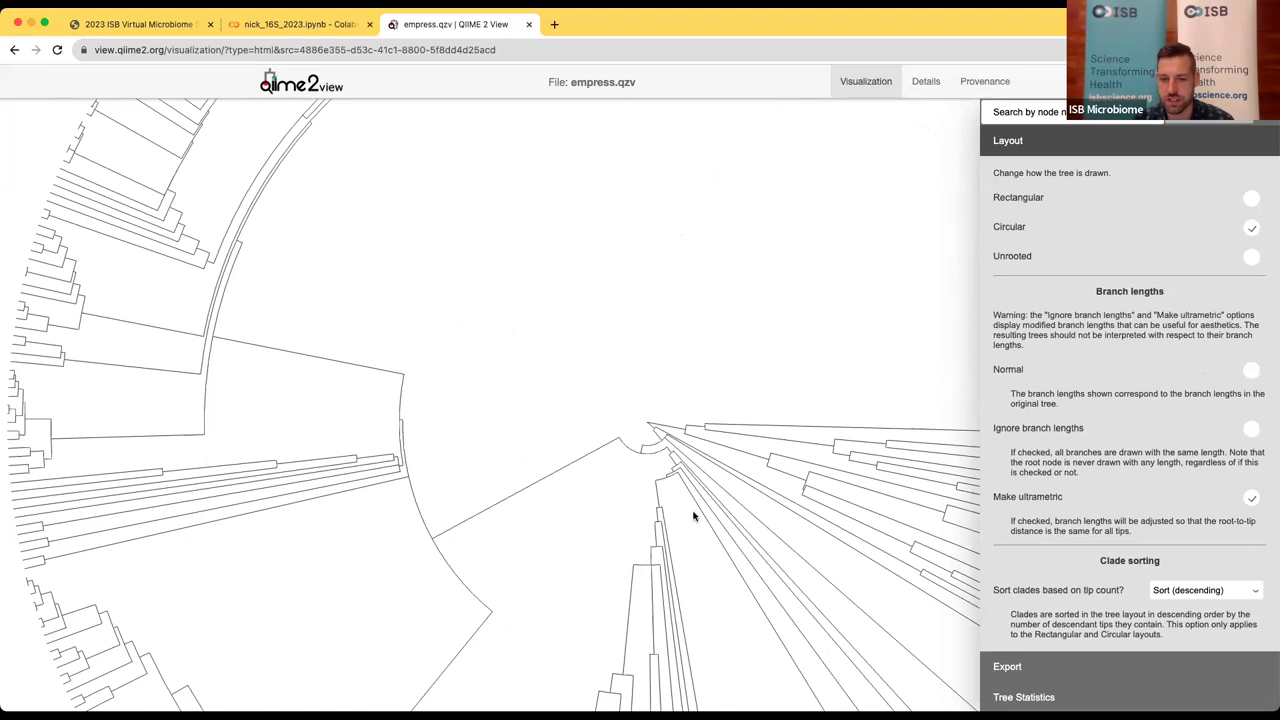
pyautogui.scroll(-5, 696, 518)
pyautogui.moveTo(721, 523); pyautogui.dragTo(684, 416)
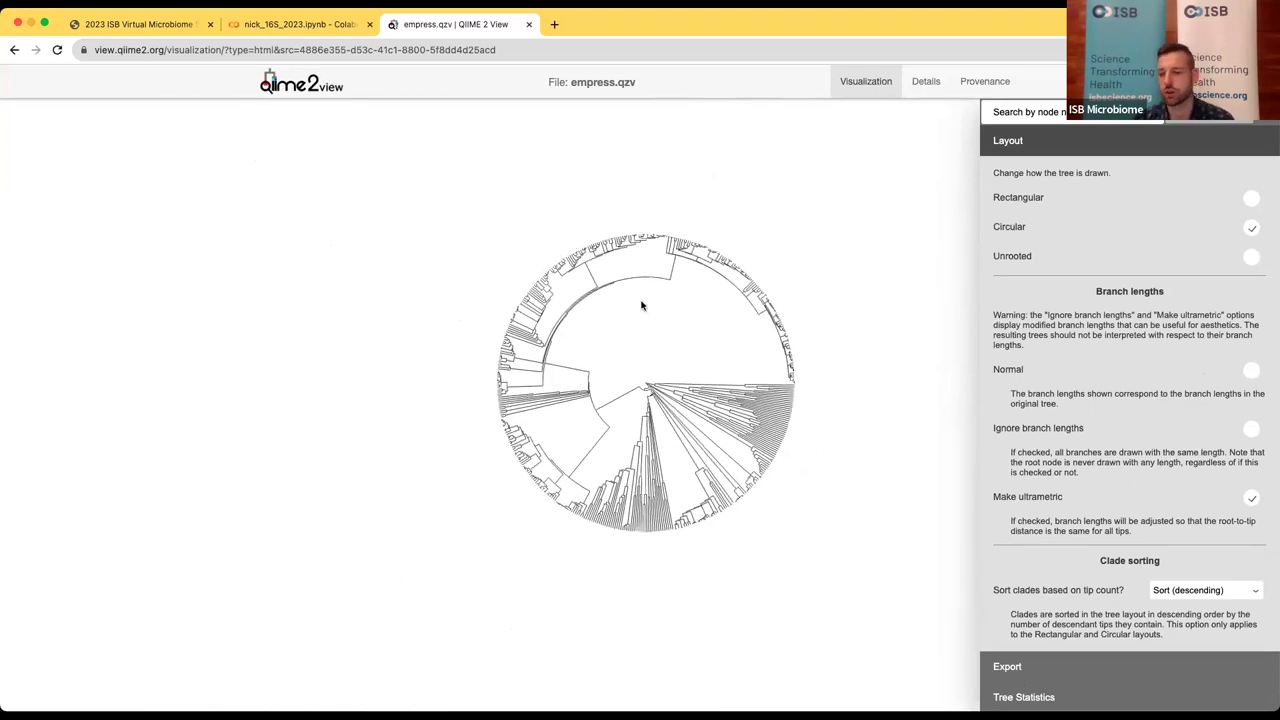
pyautogui.scroll(-1, 1046, 491)
pyautogui.scroll(1, 1046, 491)
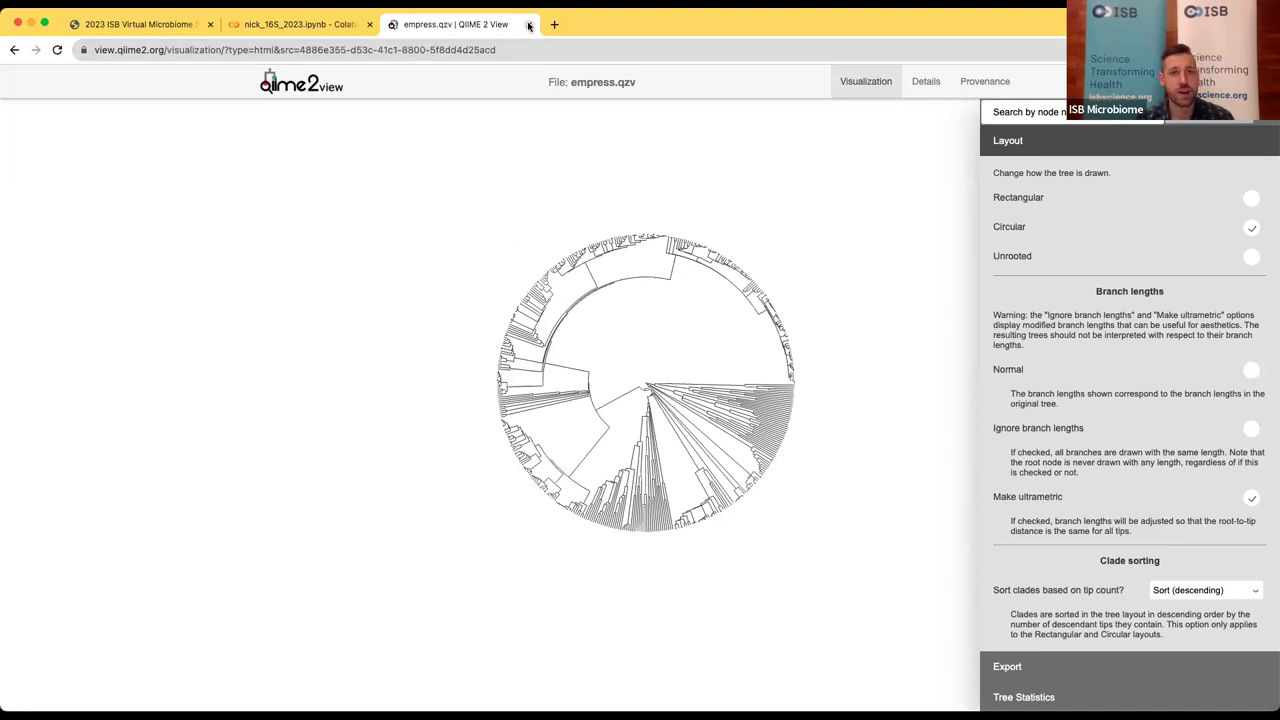
pyautogui.click(299, 24)
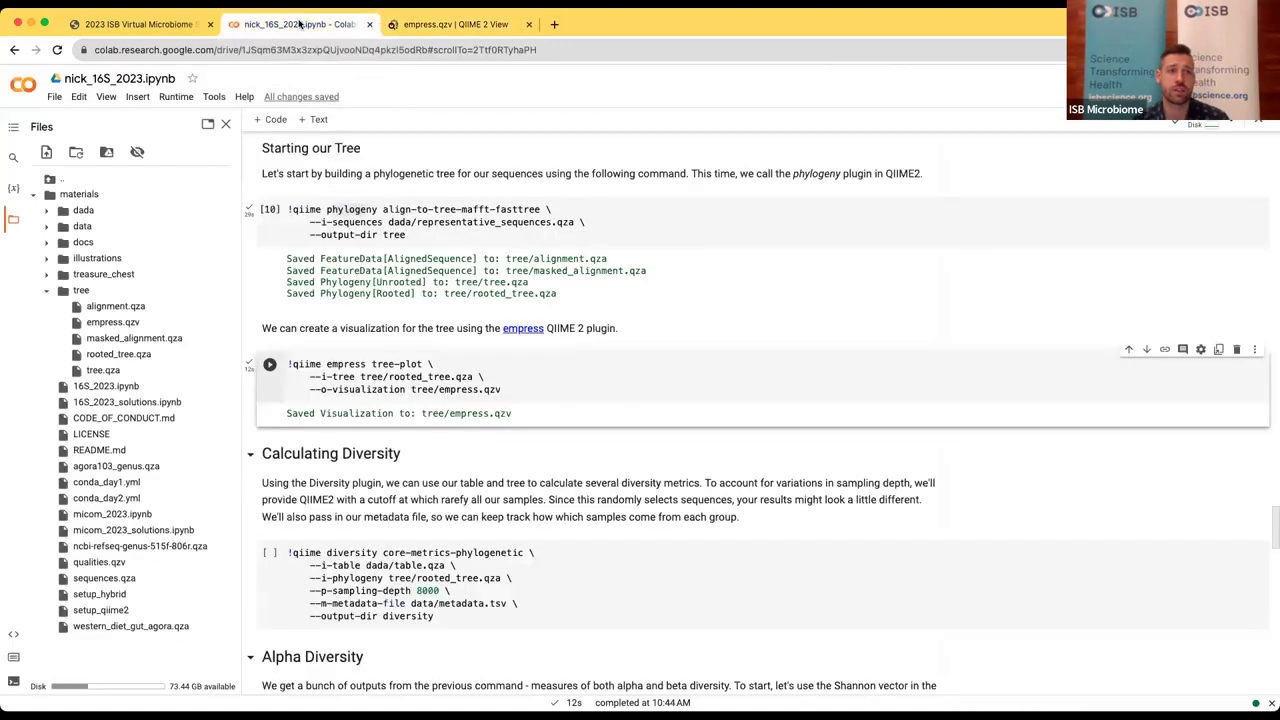
# Step: Scroll to the Calculating Diversity cell and highlight the diversity core-metrics-phylogenetic command
pyautogui.scroll(-1, 648, 376)
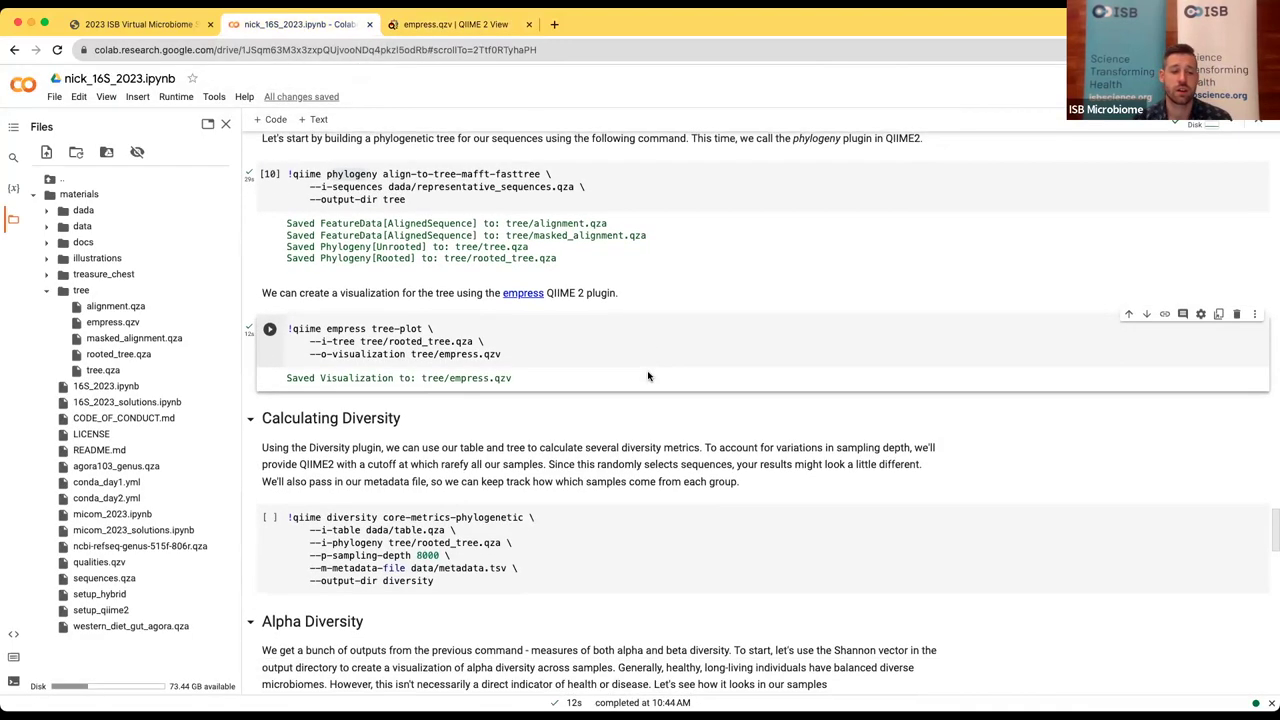
pyautogui.scroll(-2, 649, 374)
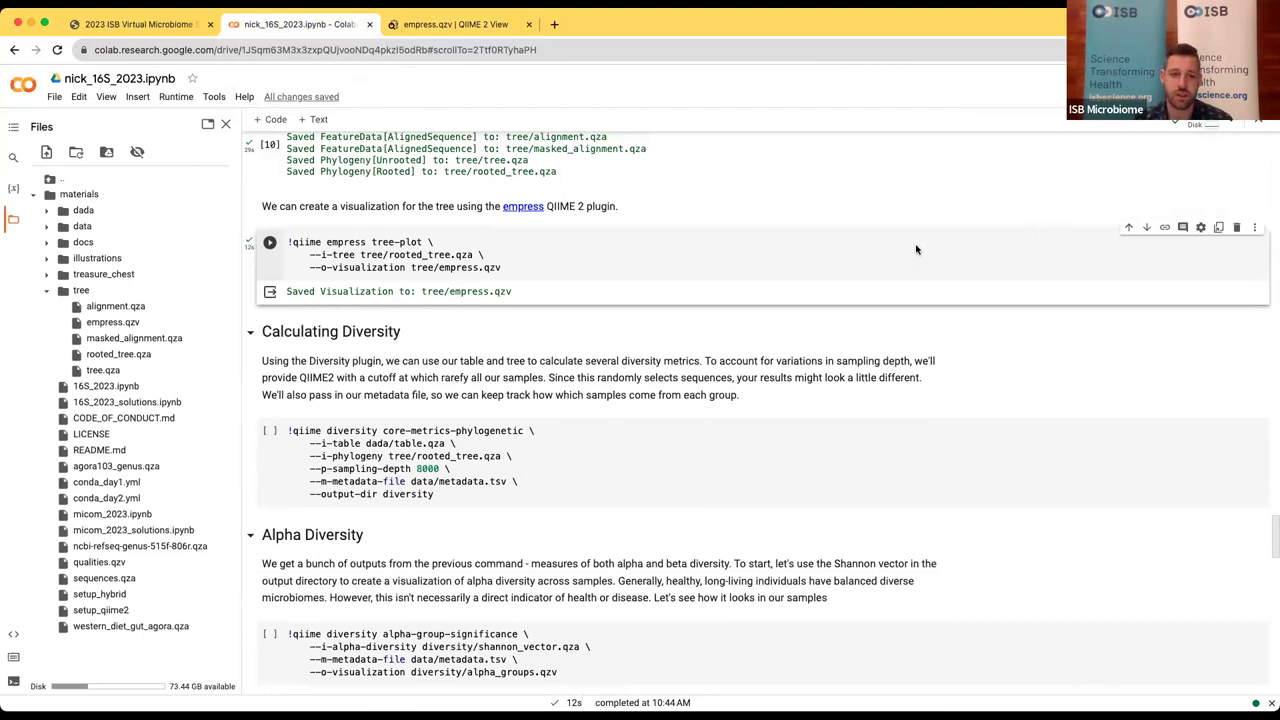
pyautogui.scroll(-2, 559, 376)
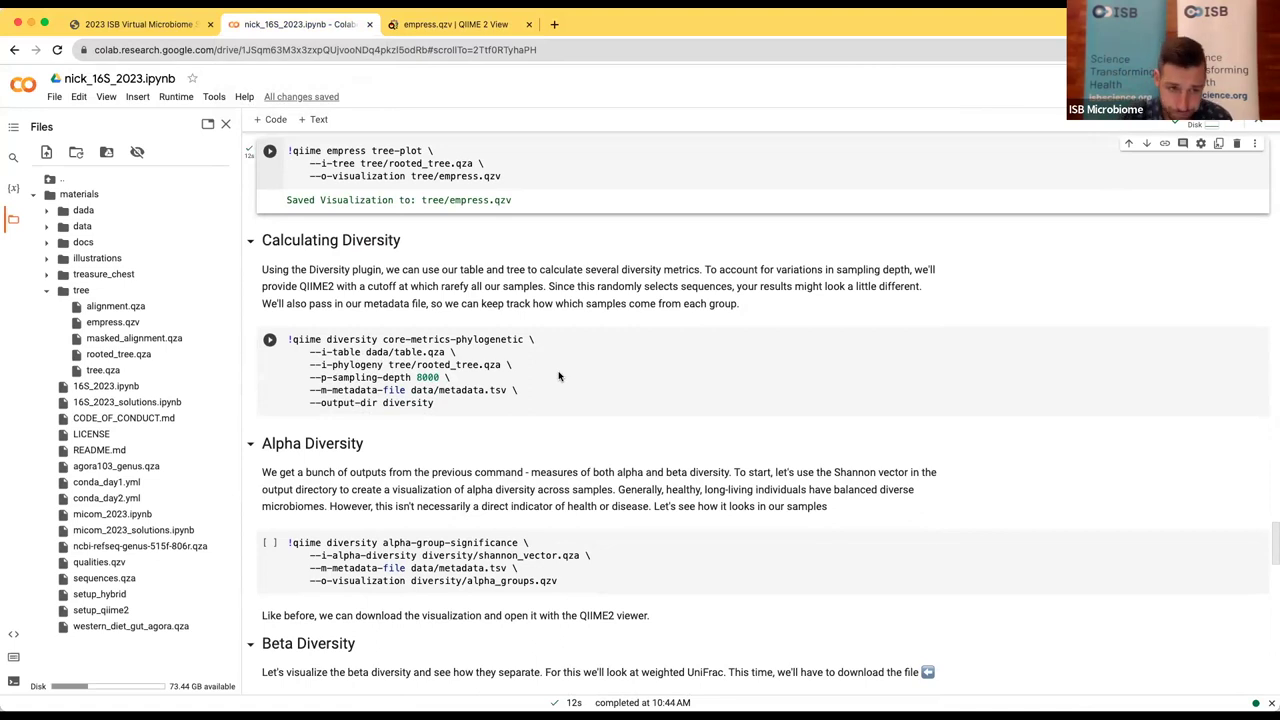
pyautogui.moveTo(328, 340); pyautogui.dragTo(524, 340)
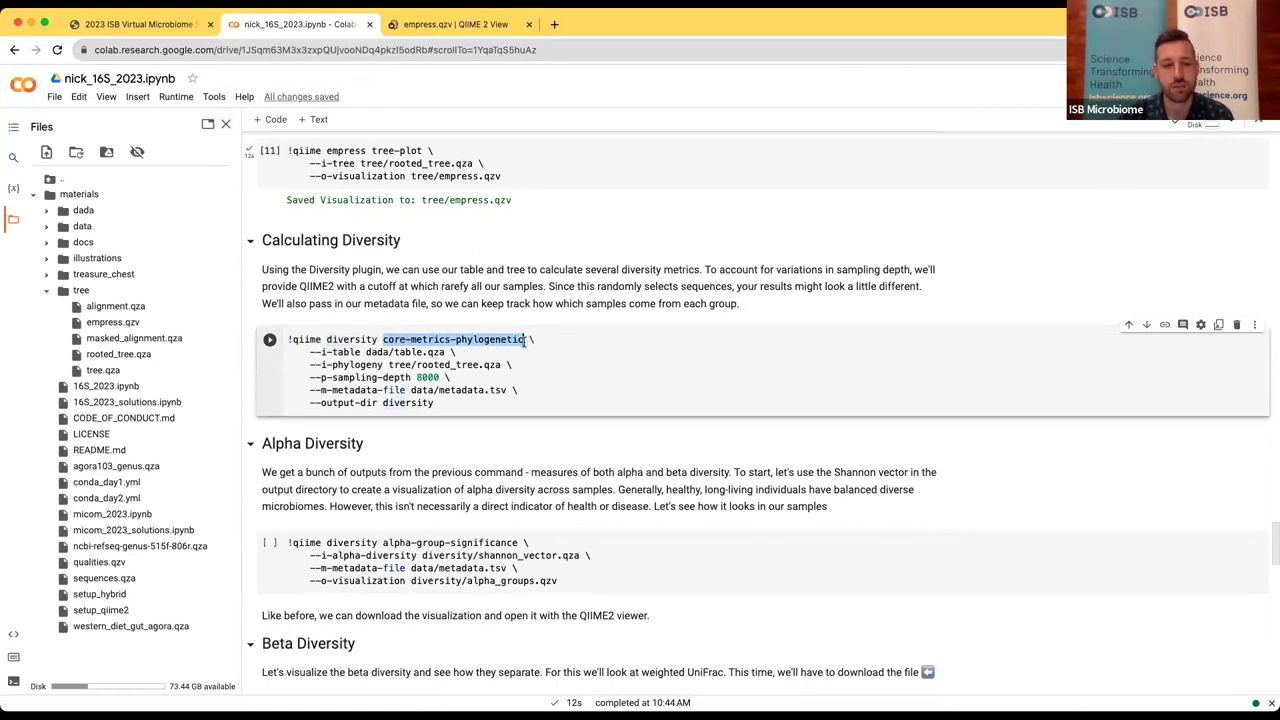
# Step: Review the command's arguments: input table, rooted_tree, metadata file, sampling depth 8000, diversity output folder
pyautogui.click(561, 375)
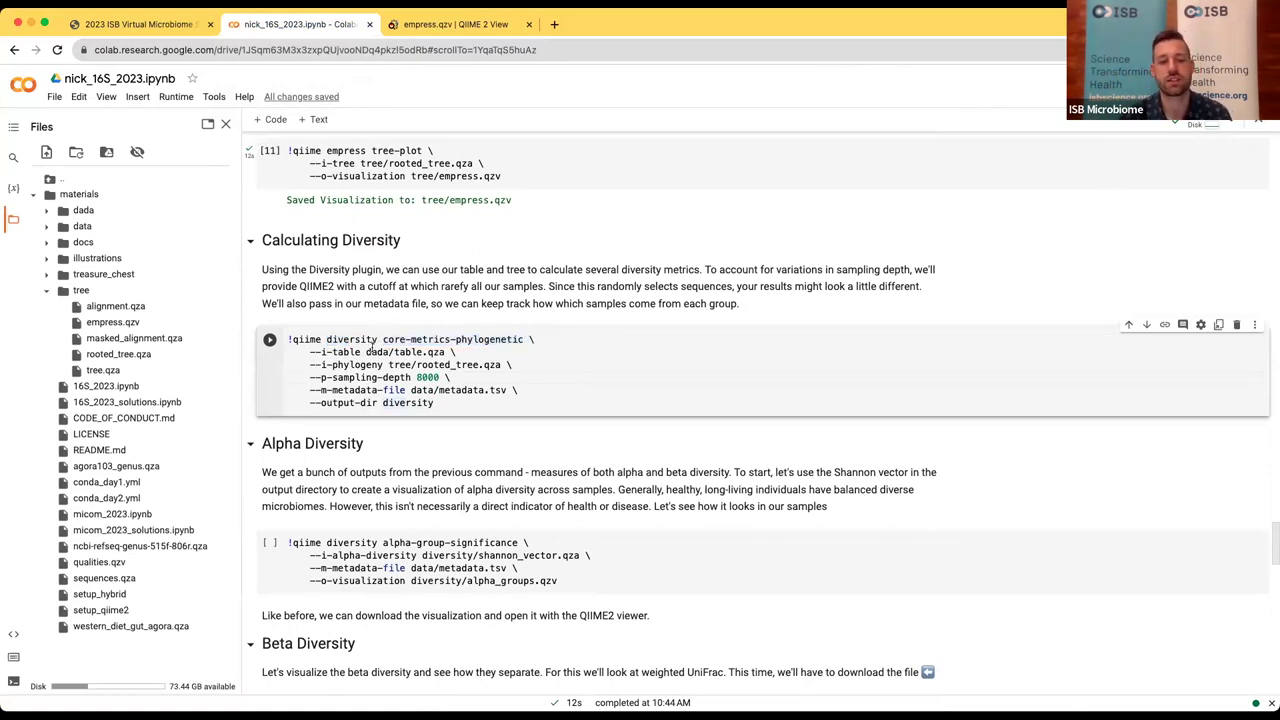
pyautogui.moveTo(432, 352)
pyautogui.mouseDown()
pyautogui.moveTo(350, 352)
pyautogui.moveTo(430, 352)
pyautogui.mouseUp()
pyautogui.doubleClick(425, 365)
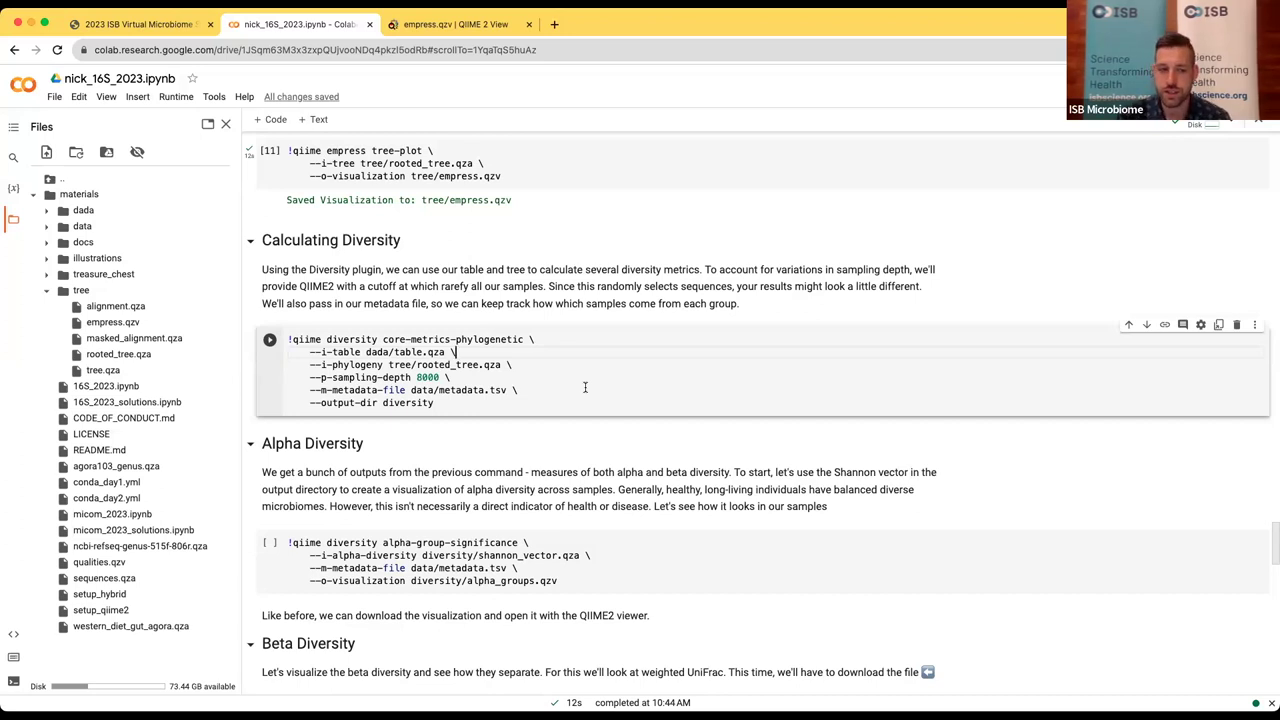
pyautogui.click(585, 387)
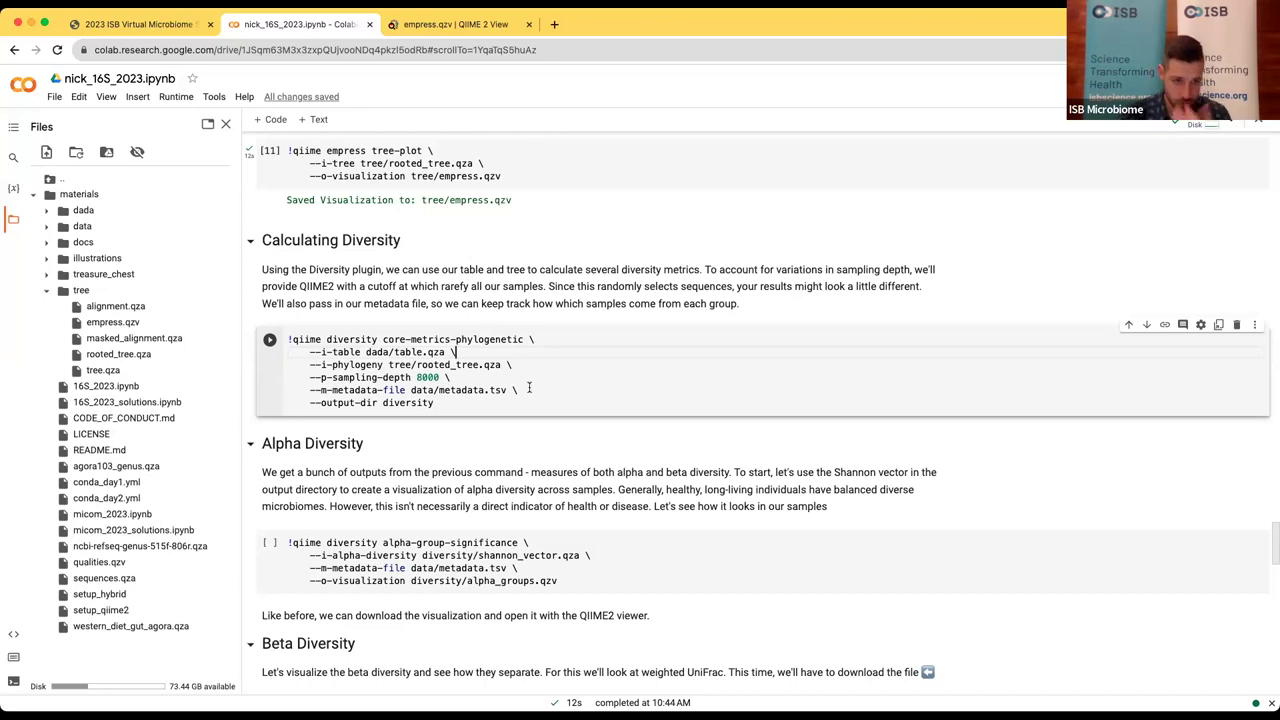
pyautogui.click(428, 377)
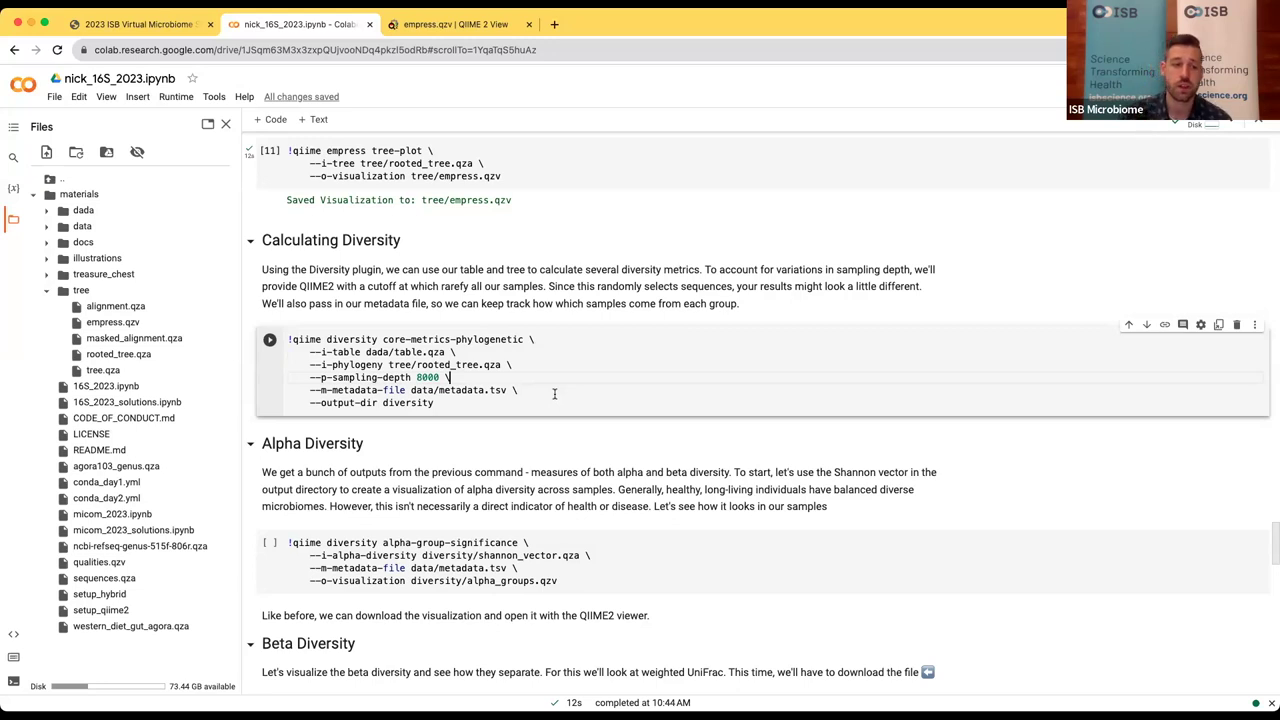
pyautogui.click(492, 390)
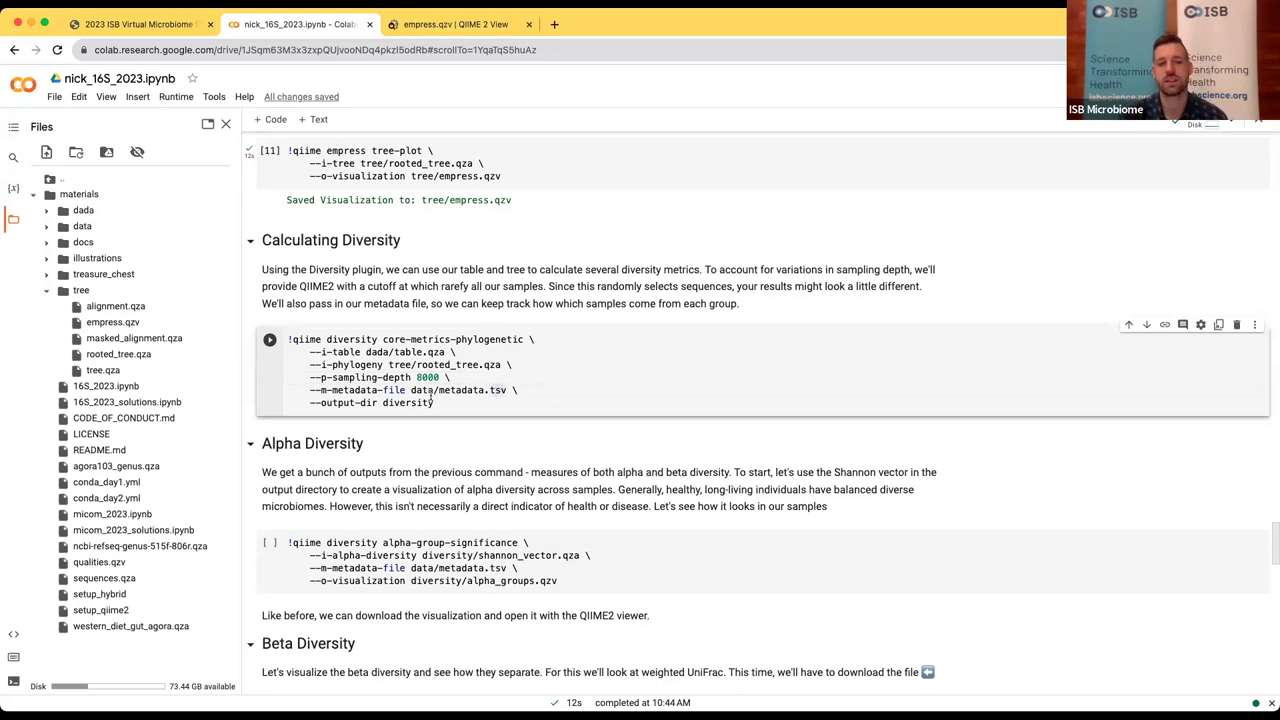
pyautogui.moveTo(449, 390)
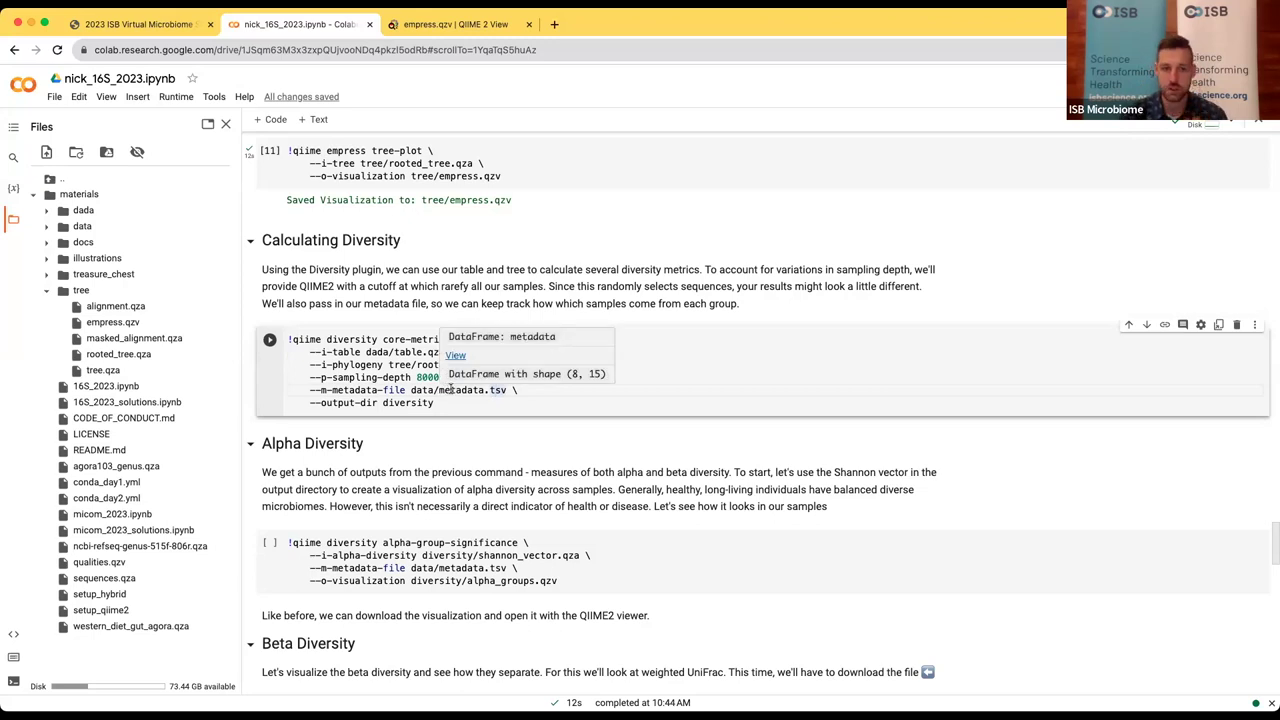
pyautogui.click(556, 391)
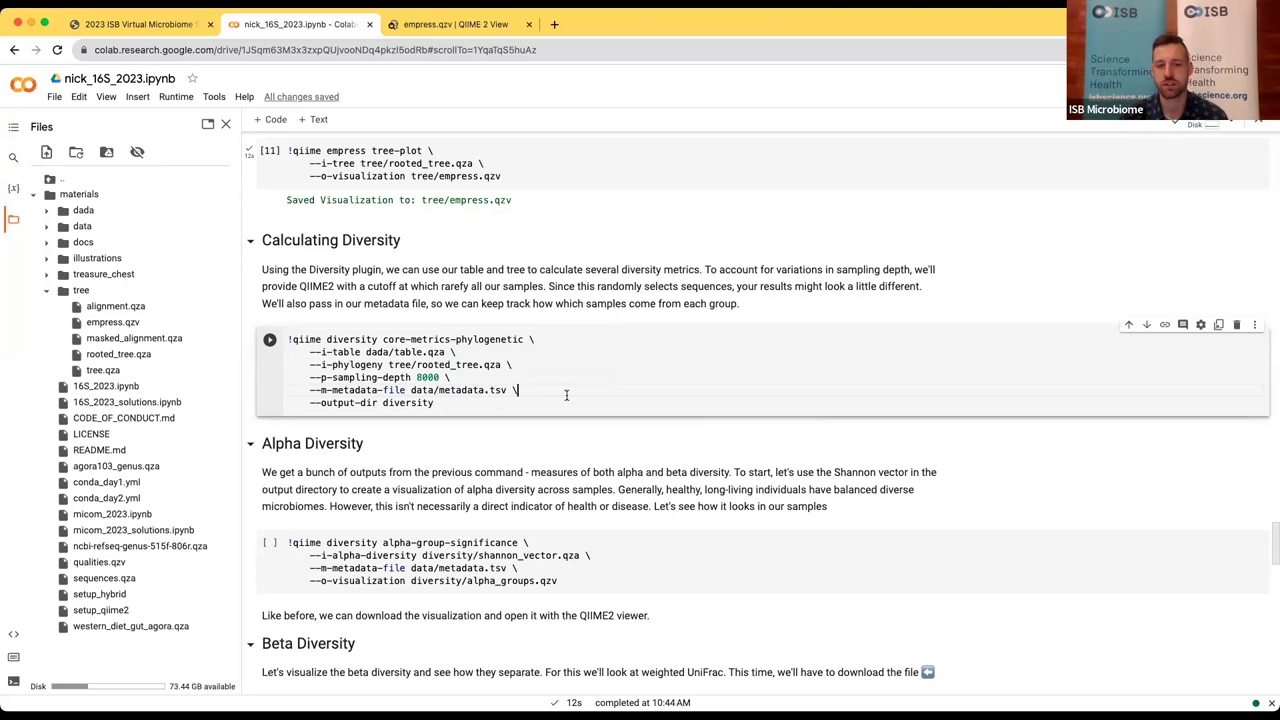
pyautogui.doubleClick(407, 402)
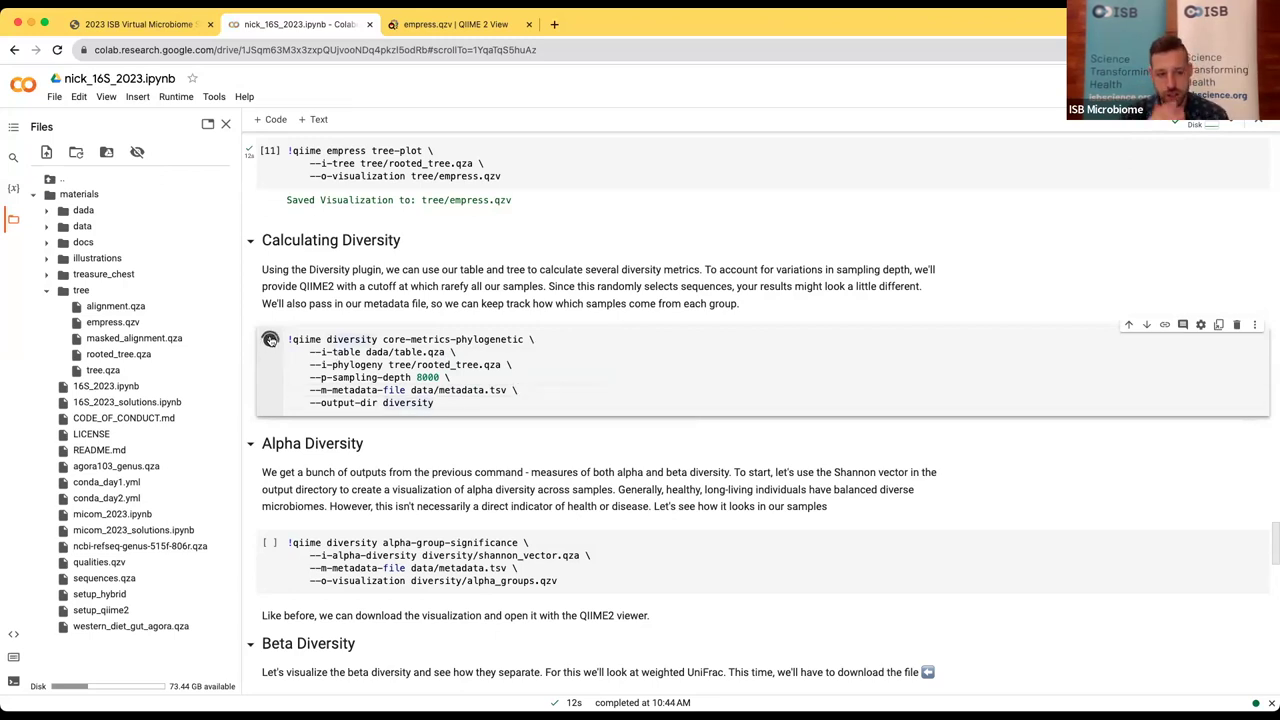
# Step: Run the core-metrics-phylogenetic cell and scroll its 'Saved …' output after it finishes in 23s
pyautogui.click(270, 340)
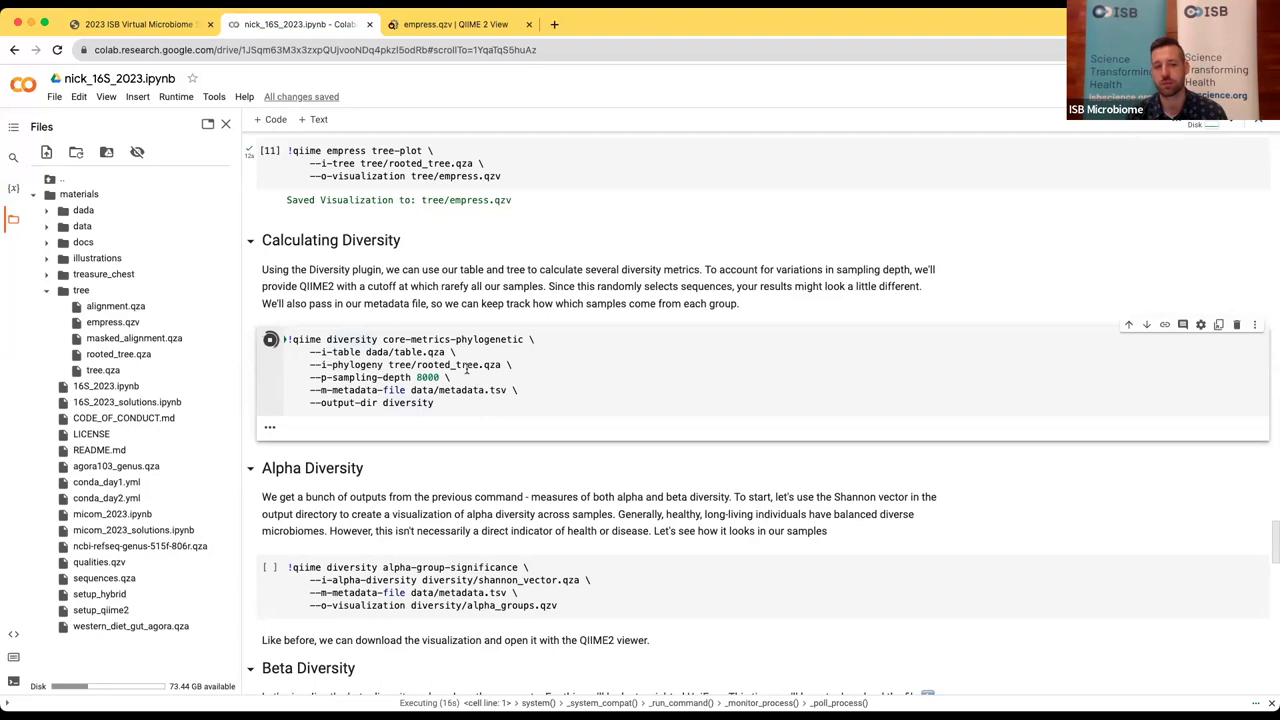
pyautogui.scroll(-2, 469, 420)
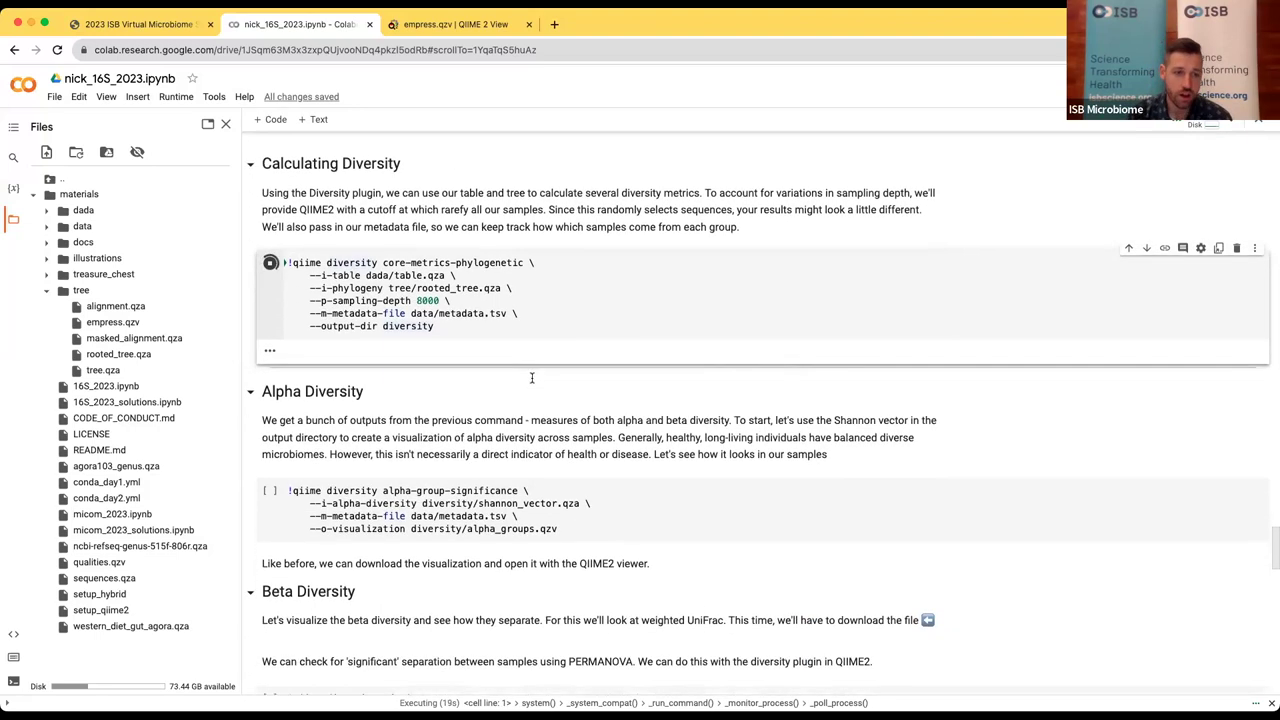
pyautogui.scroll(-1, 532, 378)
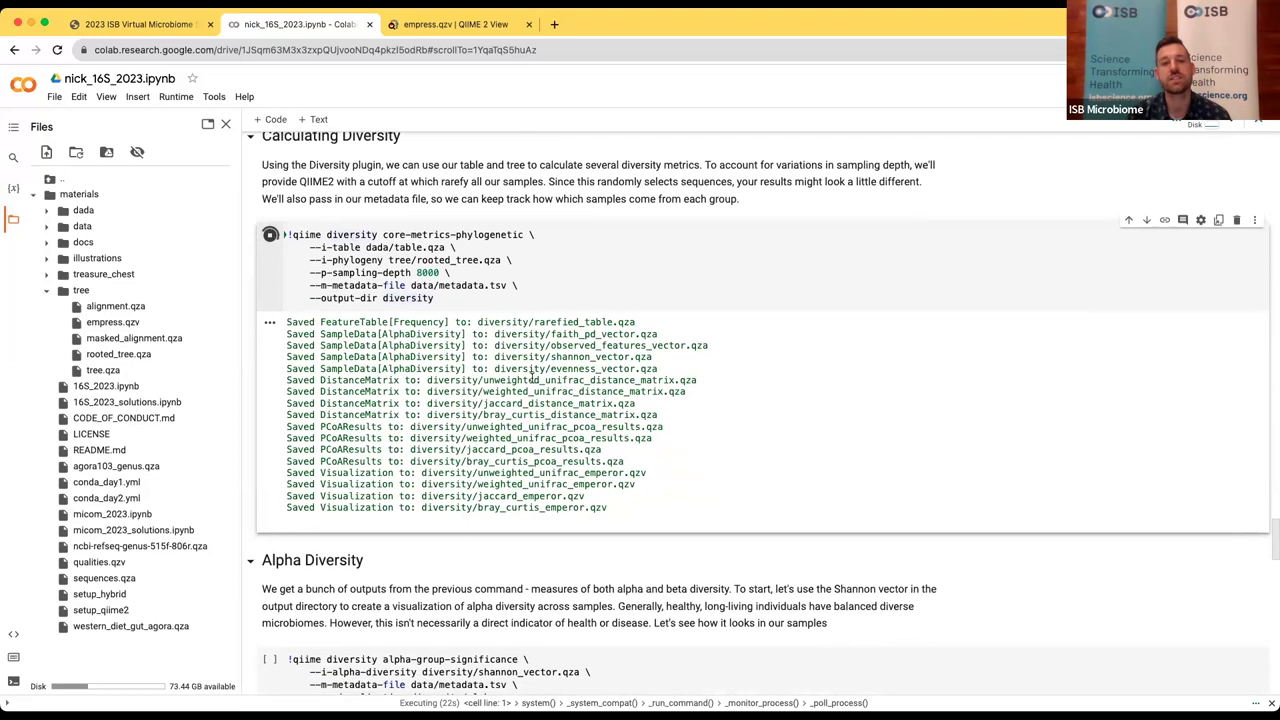
pyautogui.scroll(-1, 532, 374)
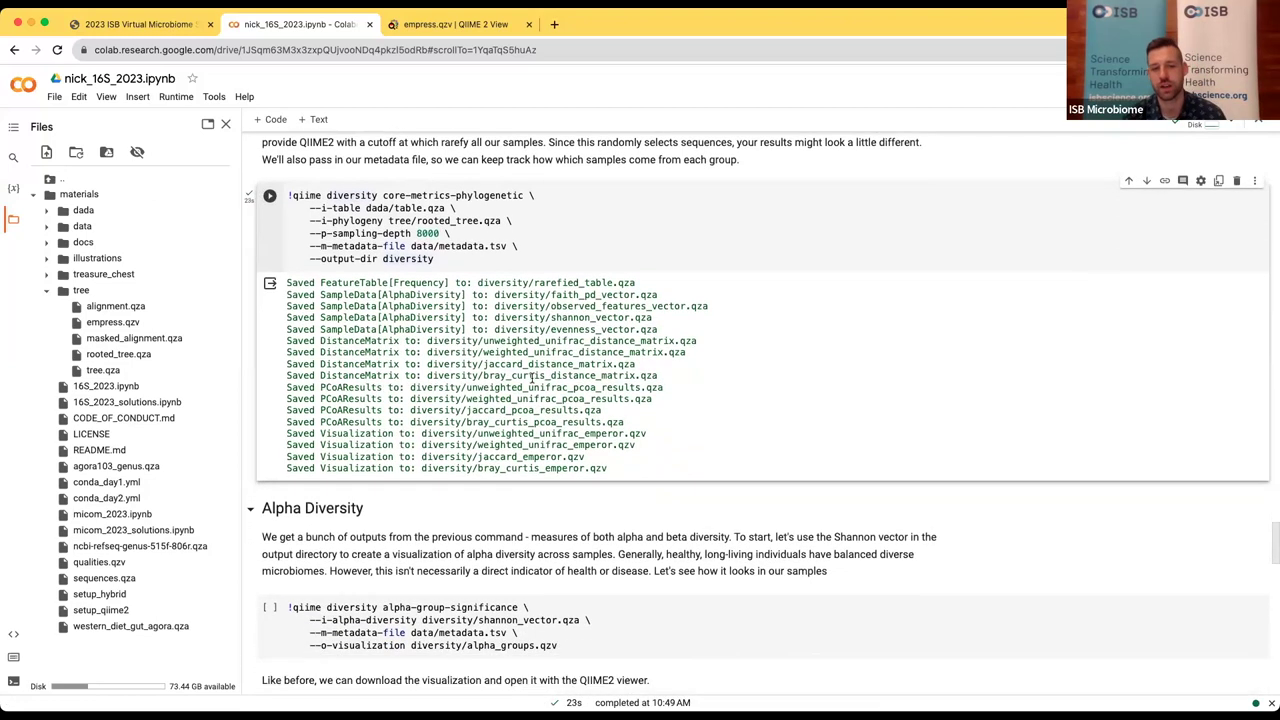
pyautogui.scroll(1, 532, 378)
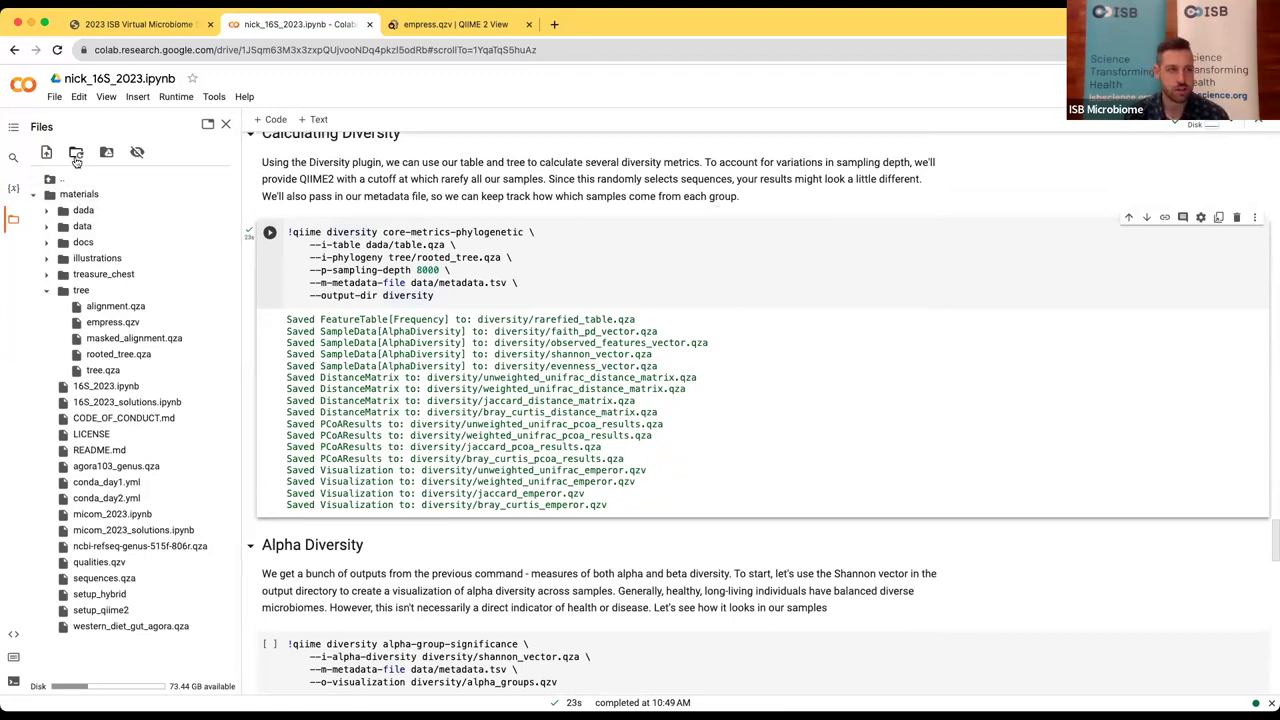
# Step: Refresh Files, expand diversity/, and widen the panel to read names like shannon_vector.qza and rarefied_table.qza
pyautogui.click(78, 153)
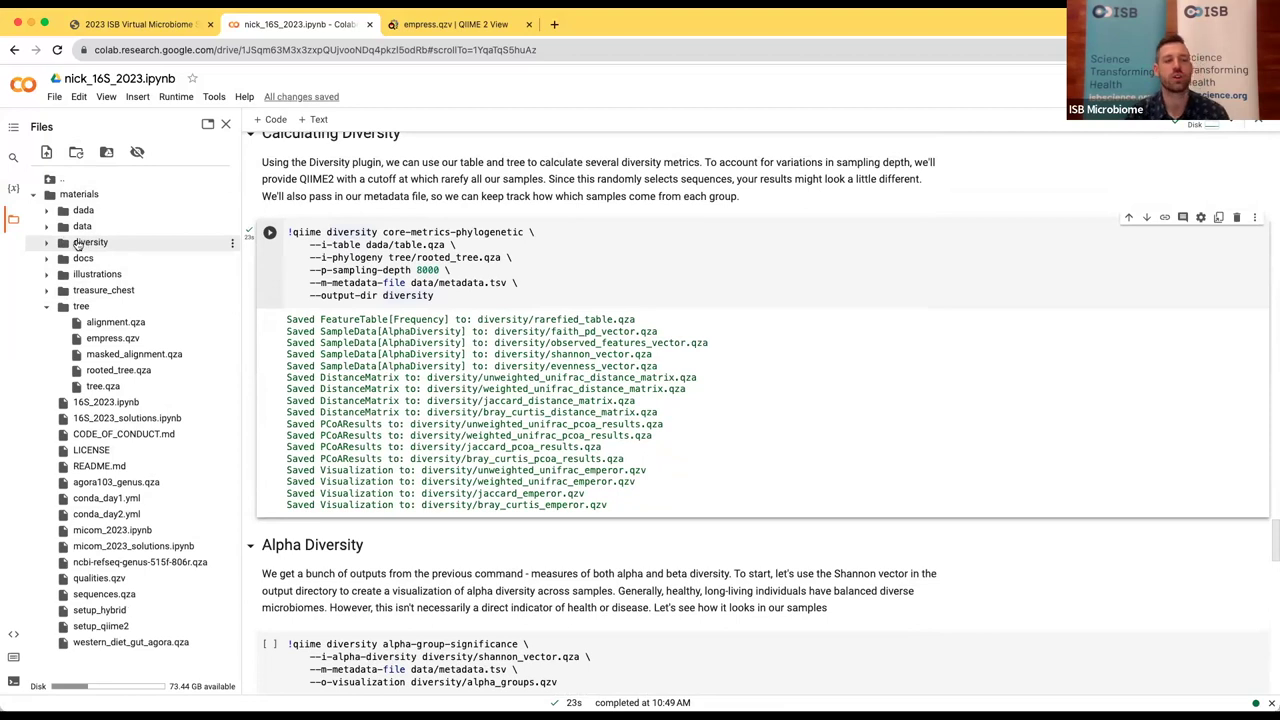
pyautogui.click(46, 247)
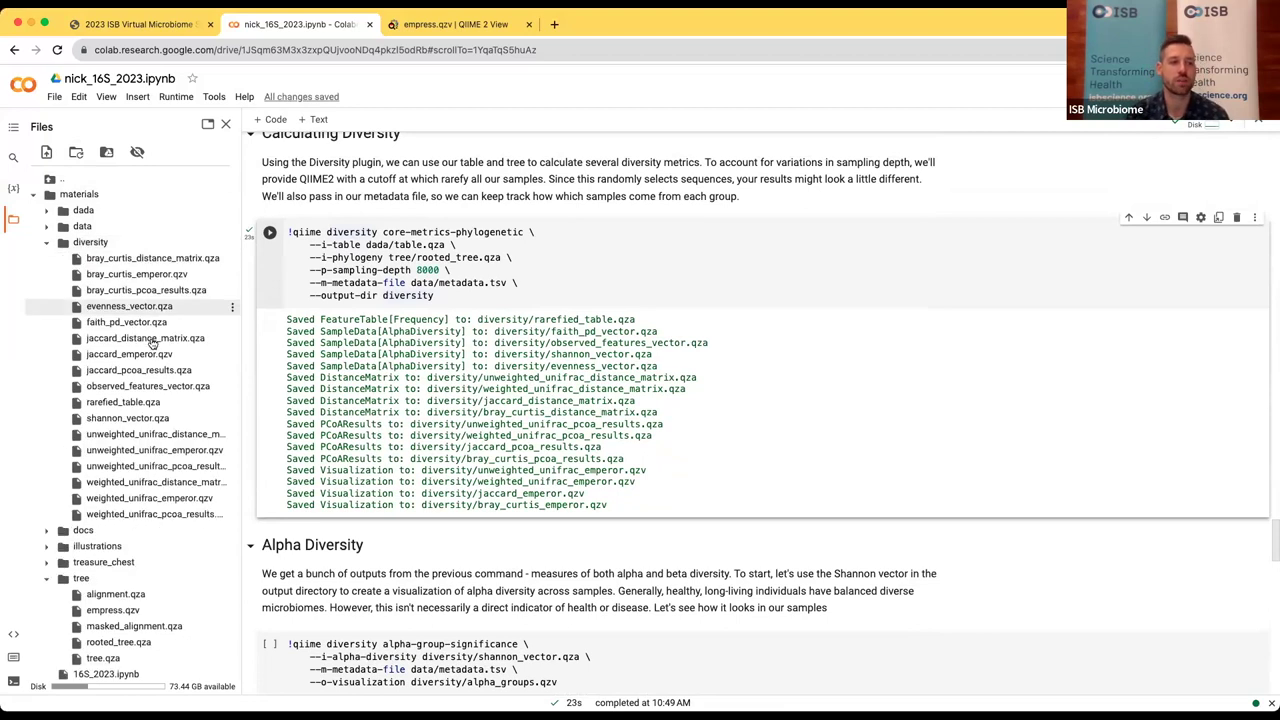
pyautogui.scroll(-1, 150, 350)
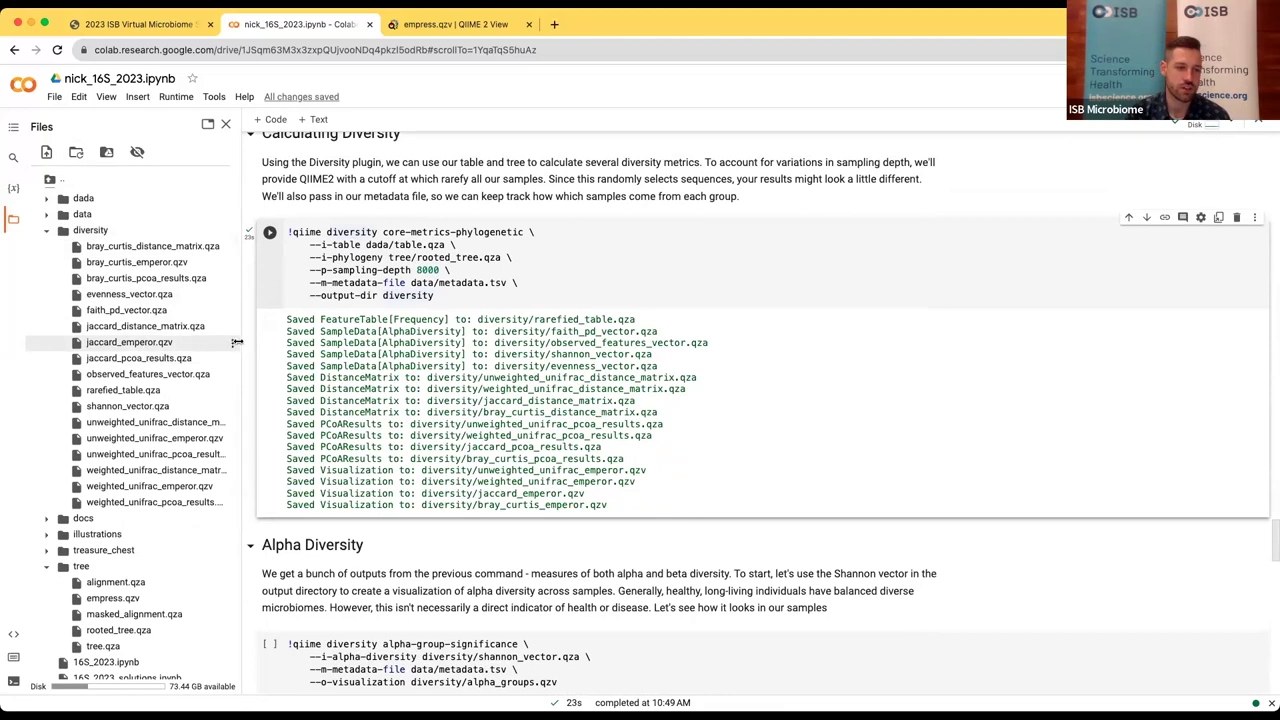
pyautogui.moveTo(241, 340); pyautogui.dragTo(293, 336)
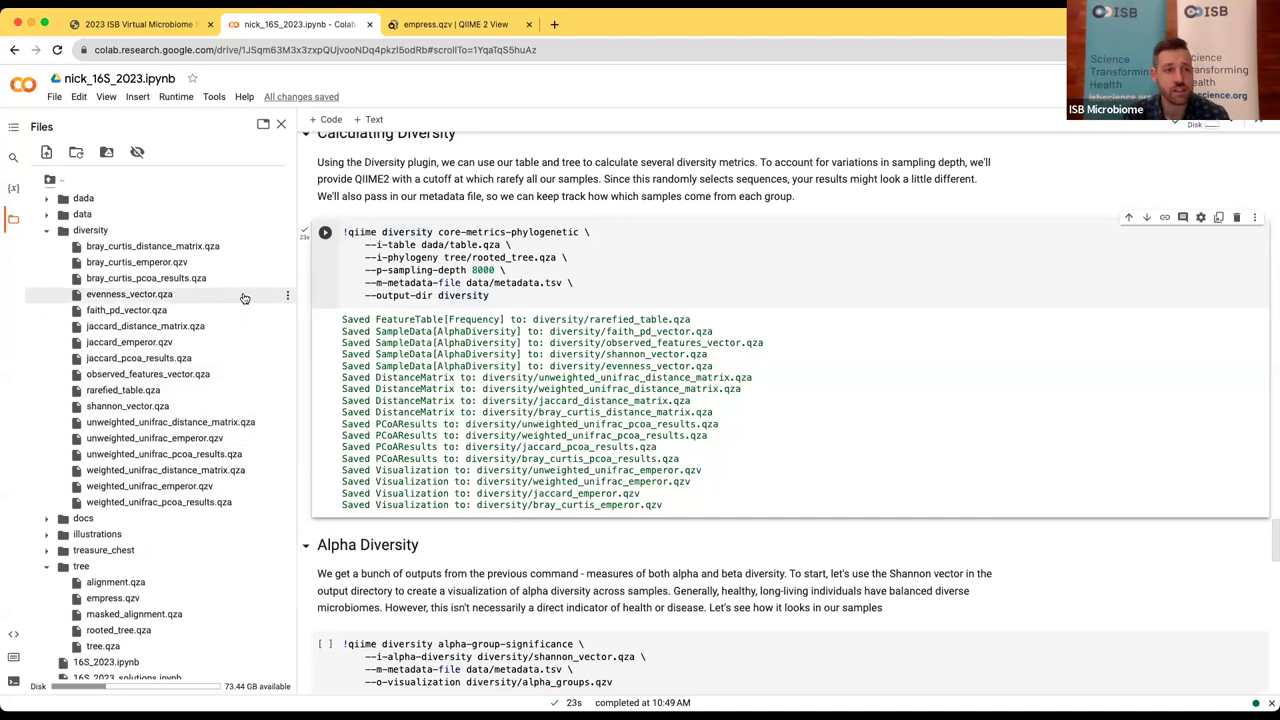
pyautogui.scroll(-2, 497, 465)
pyautogui.scroll(-5, 497, 465)
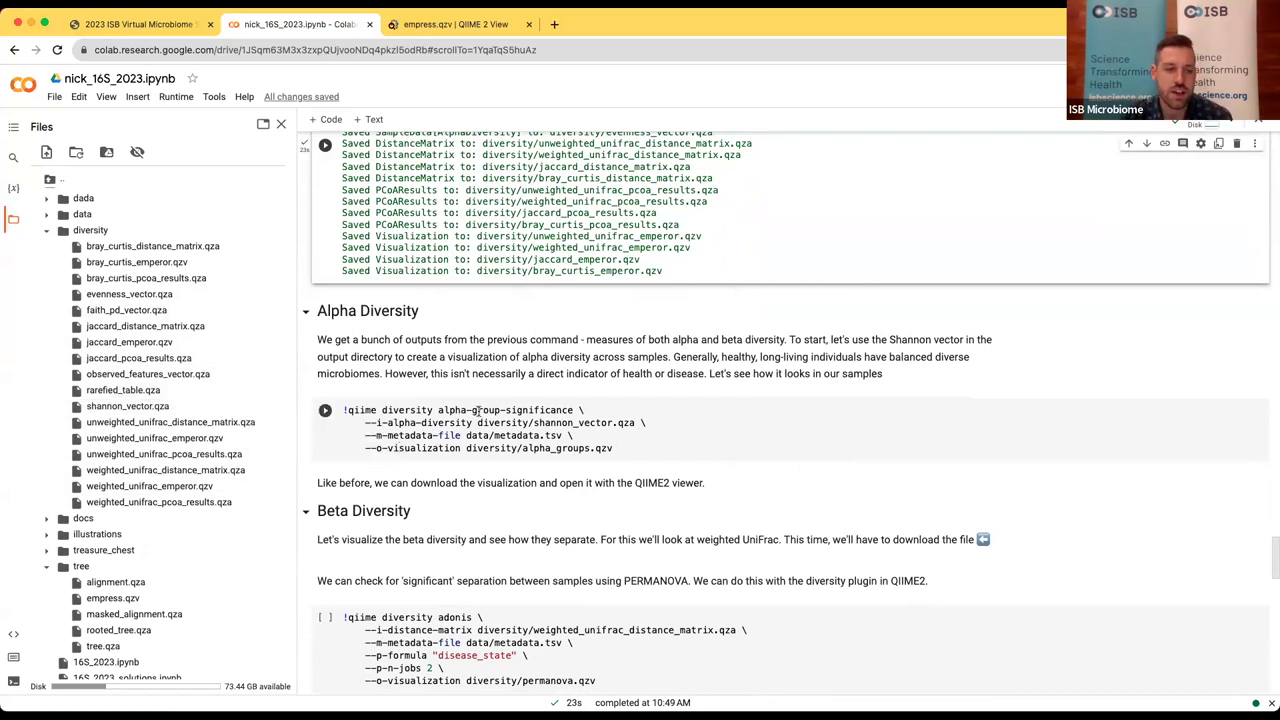
pyautogui.scroll(-2, 515, 418)
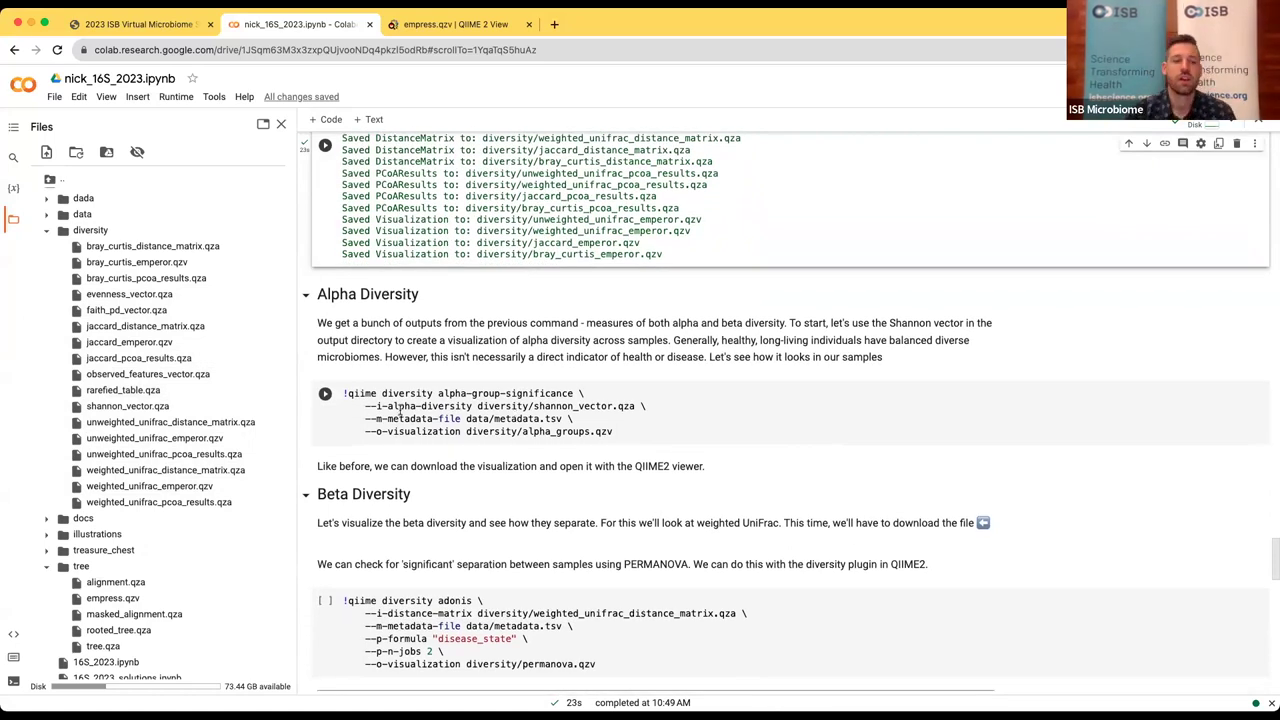
# Step: Run alpha-group-significance on shannon_vector.qza, saving diversity/alpha_groups.qzv
pyautogui.click(399, 407)
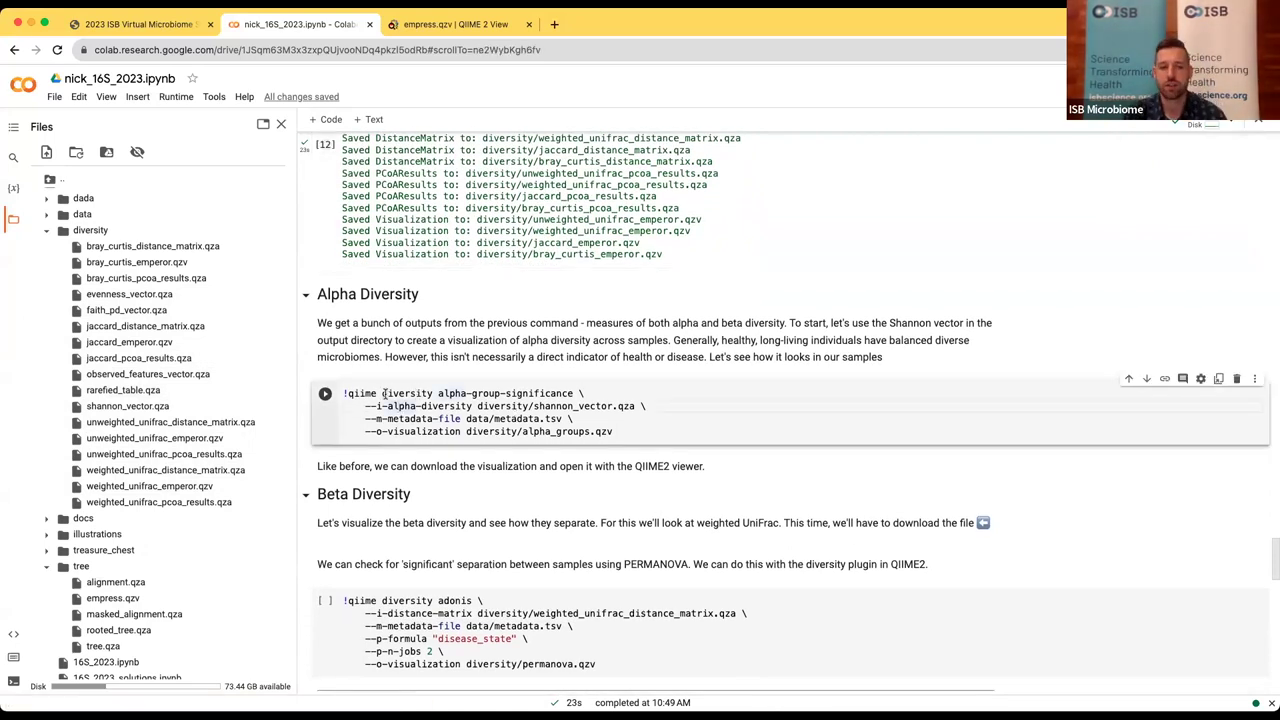
pyautogui.moveTo(440, 393); pyautogui.dragTo(590, 393)
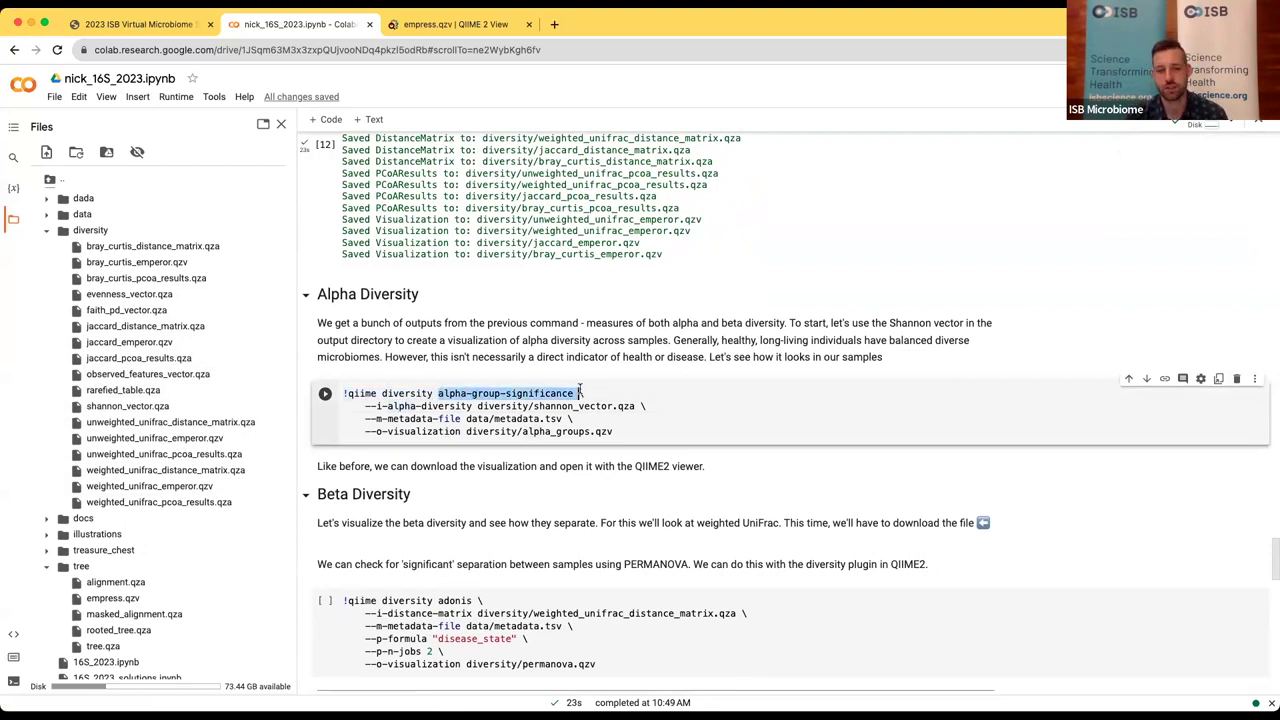
pyautogui.click(700, 389)
pyautogui.click(652, 433)
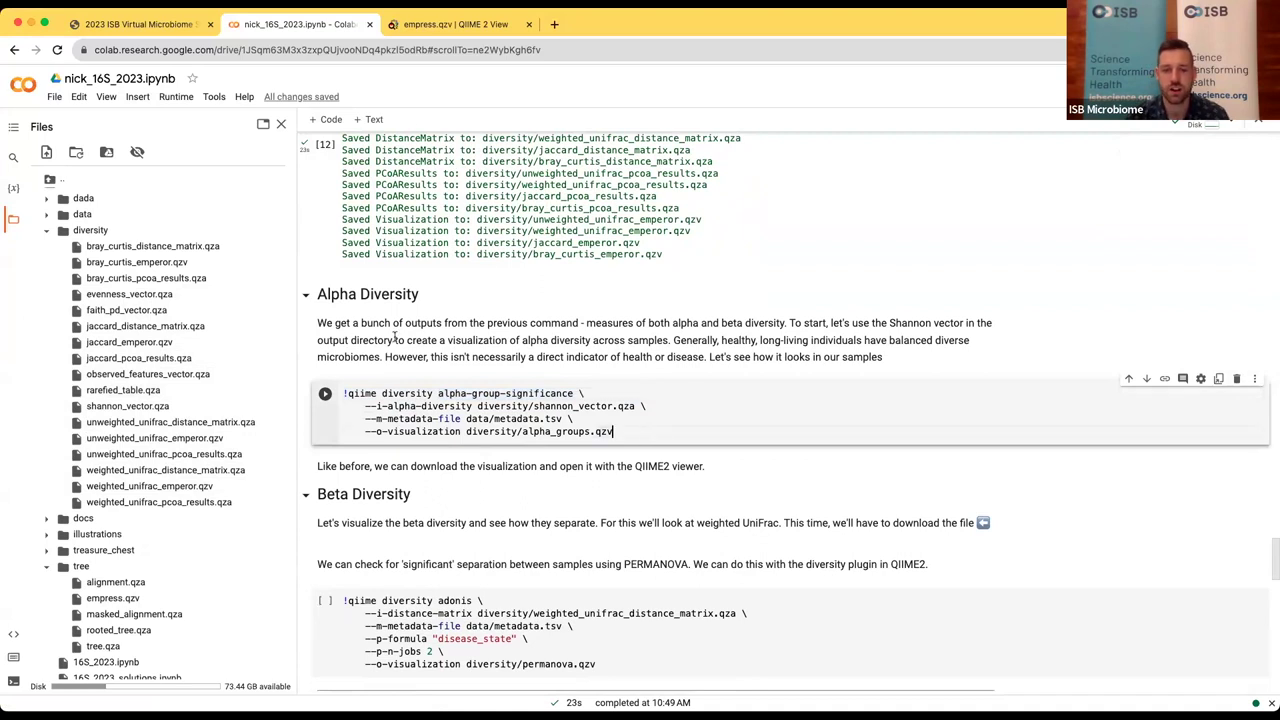
pyautogui.click(325, 395)
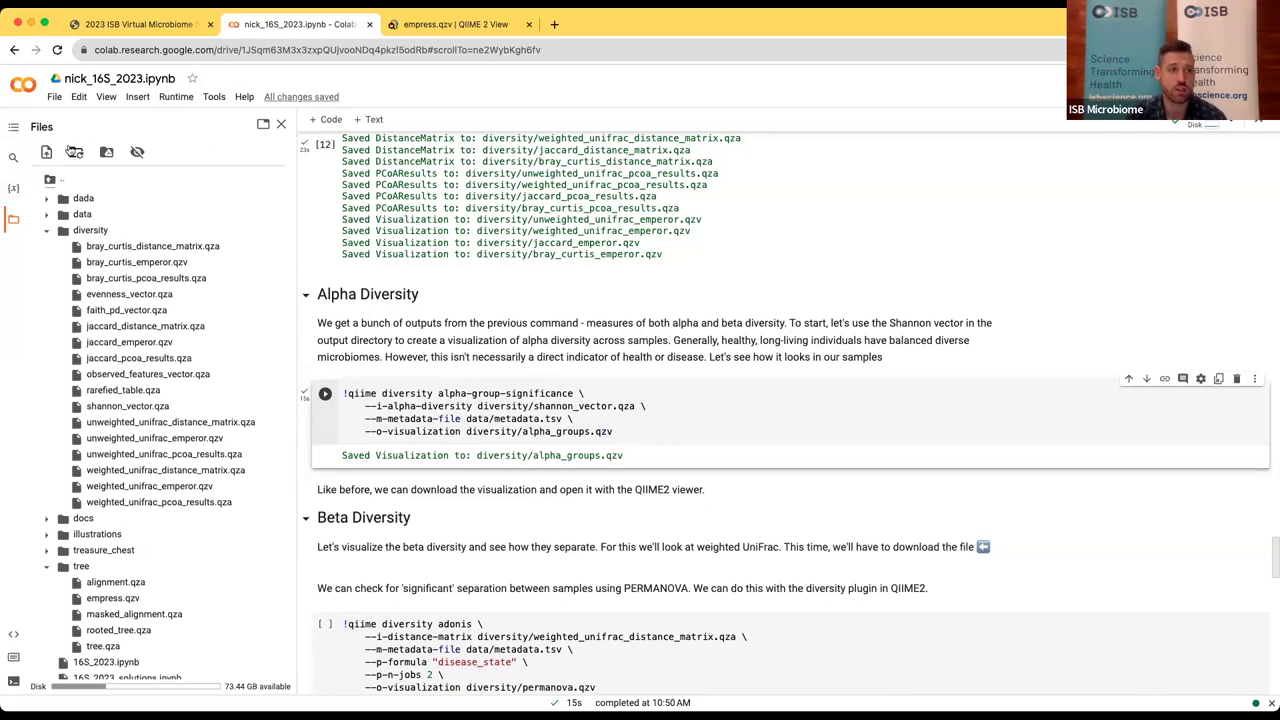
# Step: Refresh the file list and download alpha_groups.qzv from the diversity folder
pyautogui.click(76, 152)
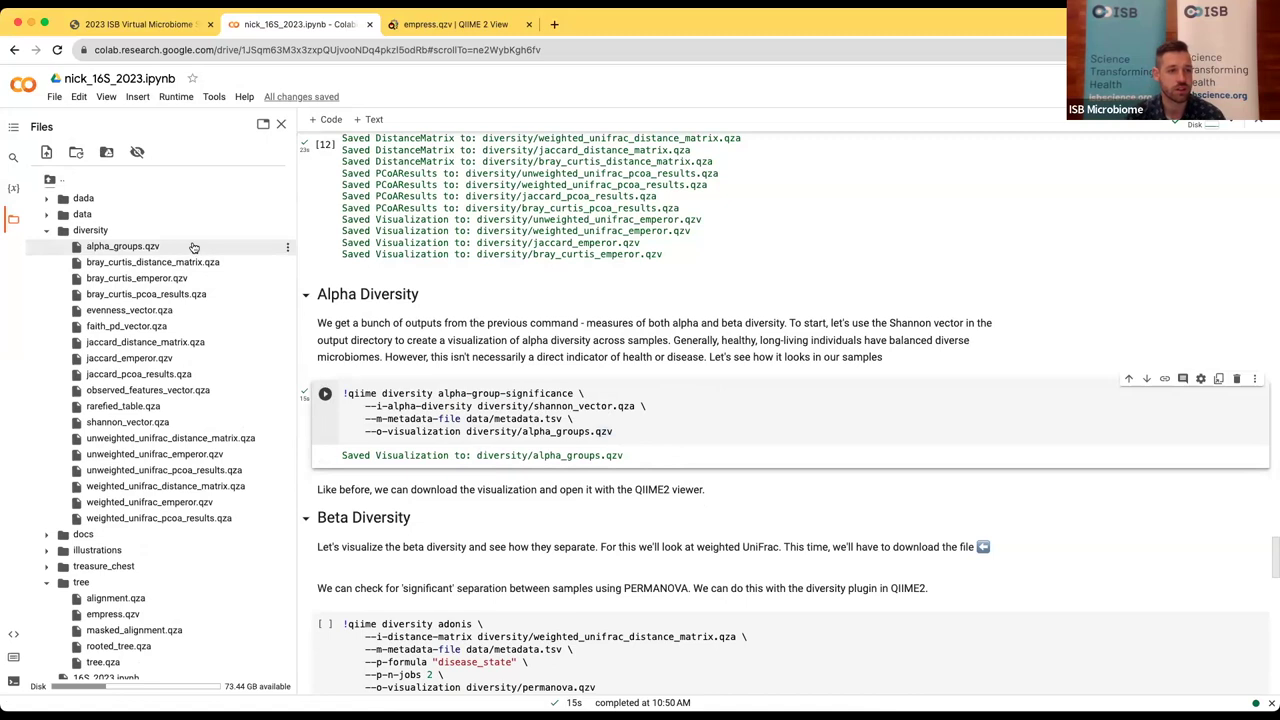
pyautogui.click(284, 247)
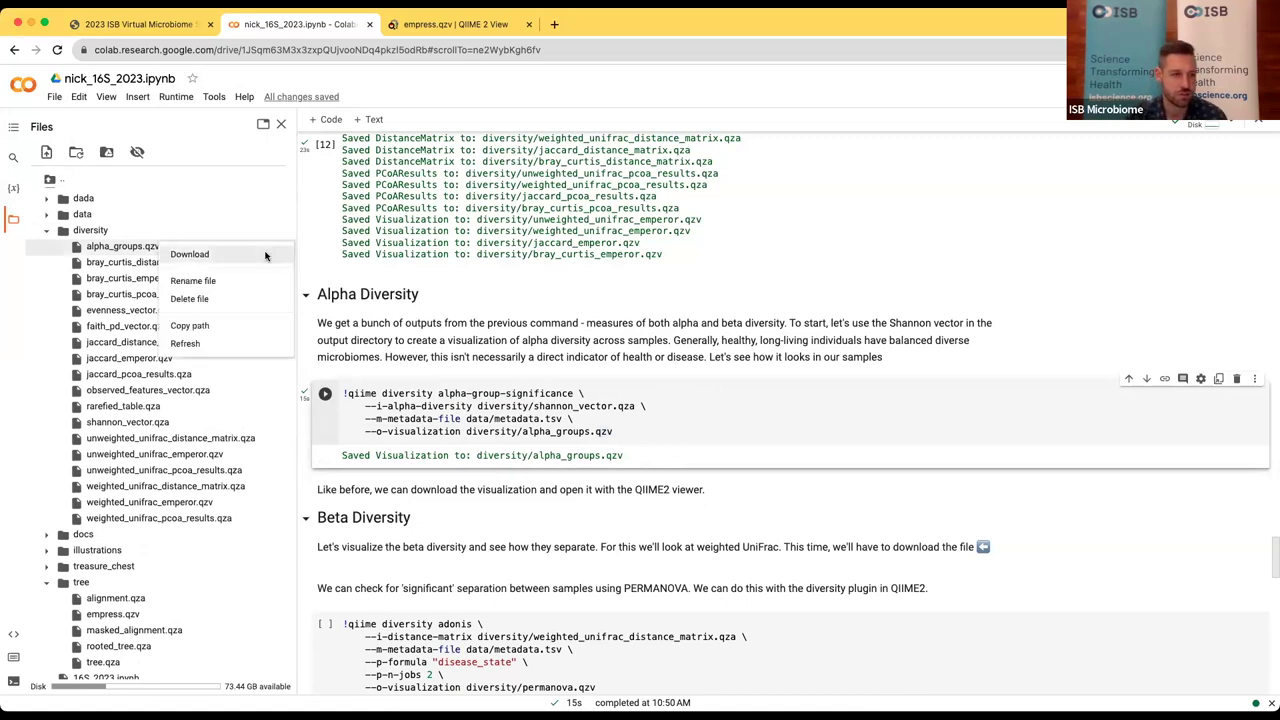
pyautogui.click(265, 256)
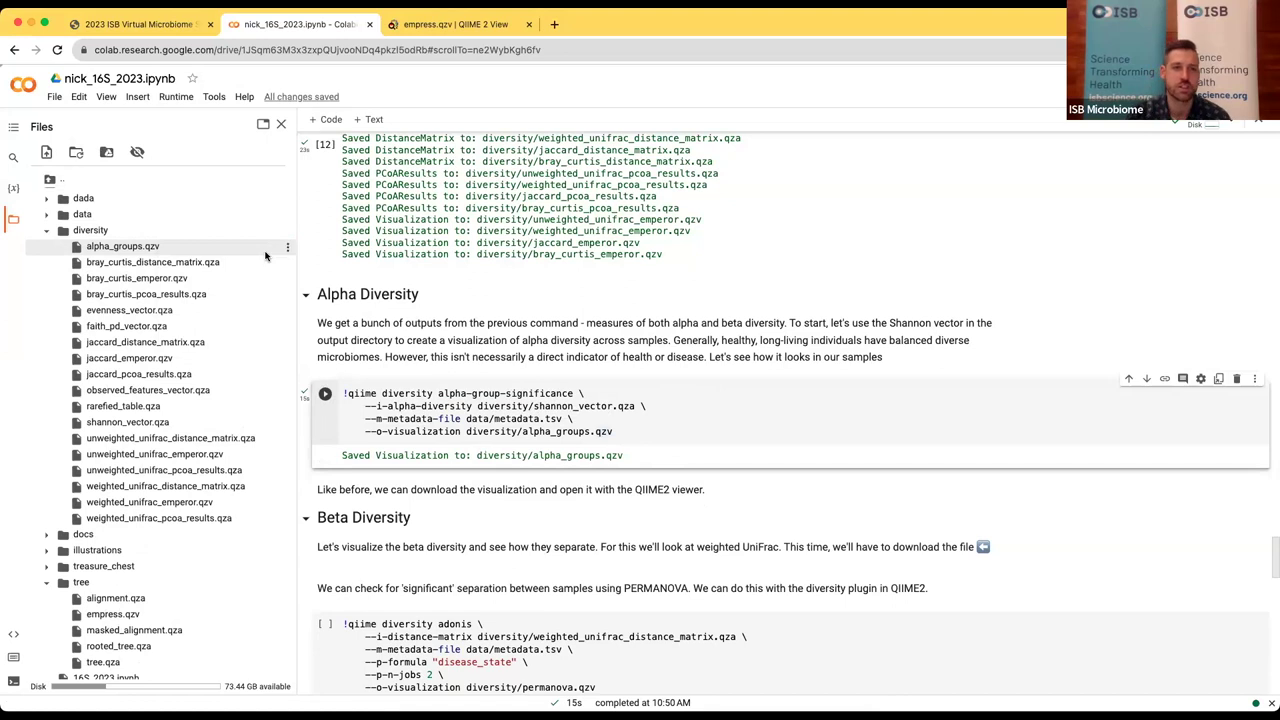
# Step: Leave the Empress visualization in QIIME 2 View and load the downloaded alpha_groups.qzv
pyautogui.click(470, 22)
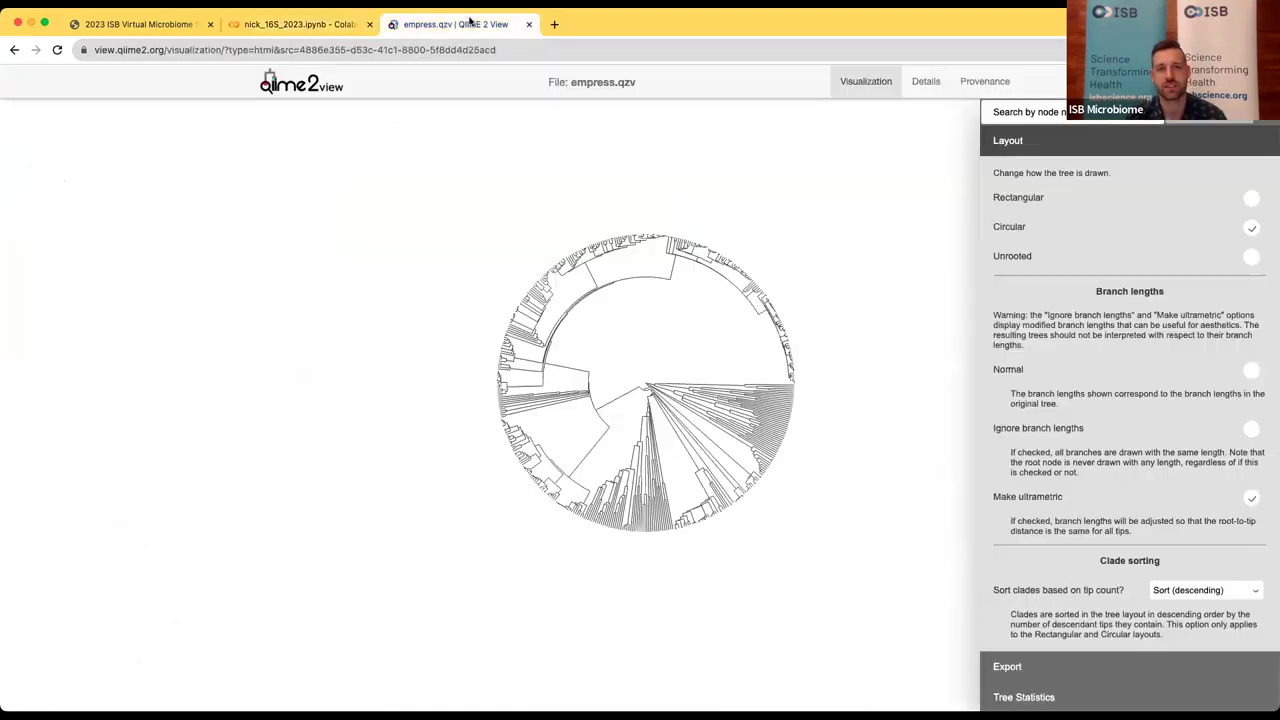
pyautogui.click(265, 88)
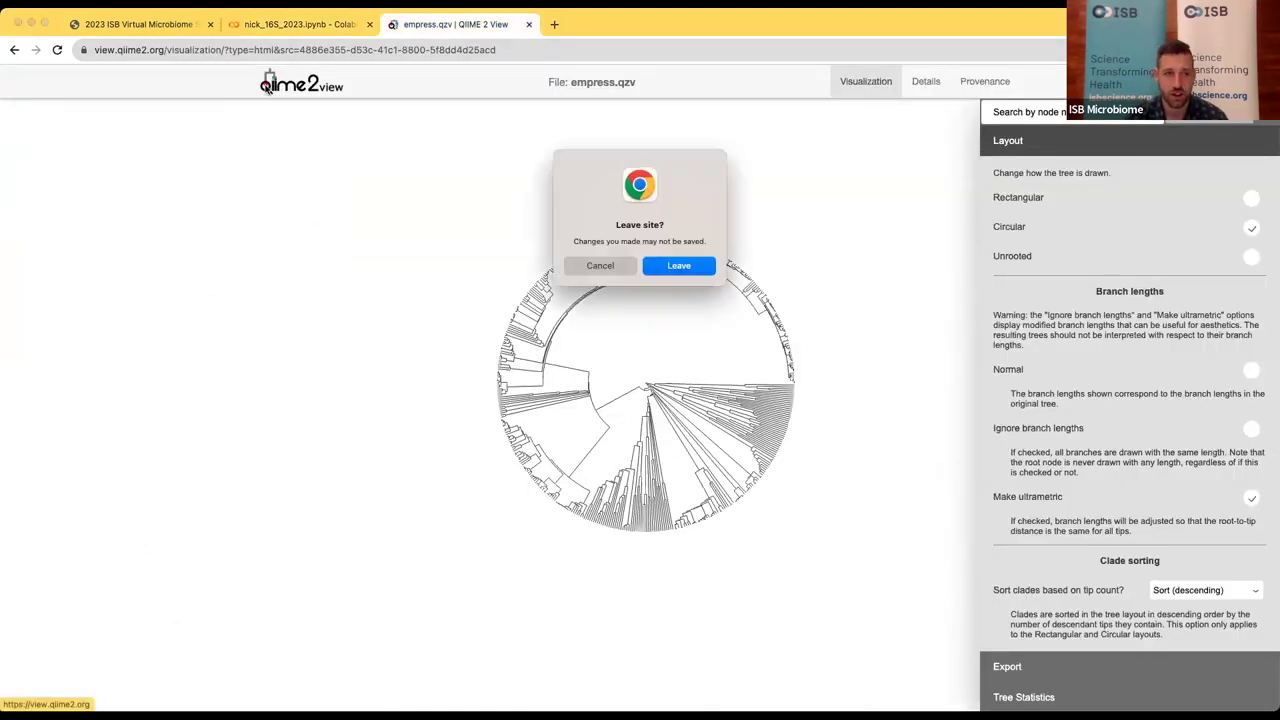
pyautogui.click(688, 268)
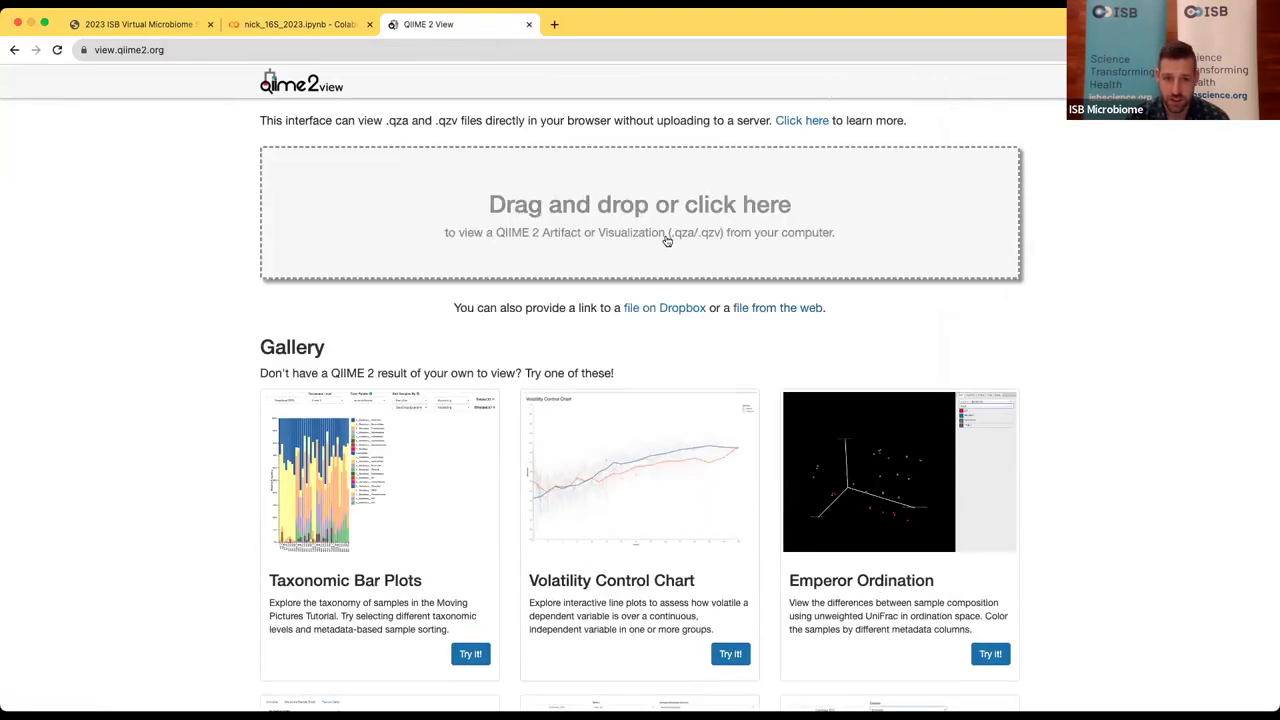
pyautogui.click(667, 238)
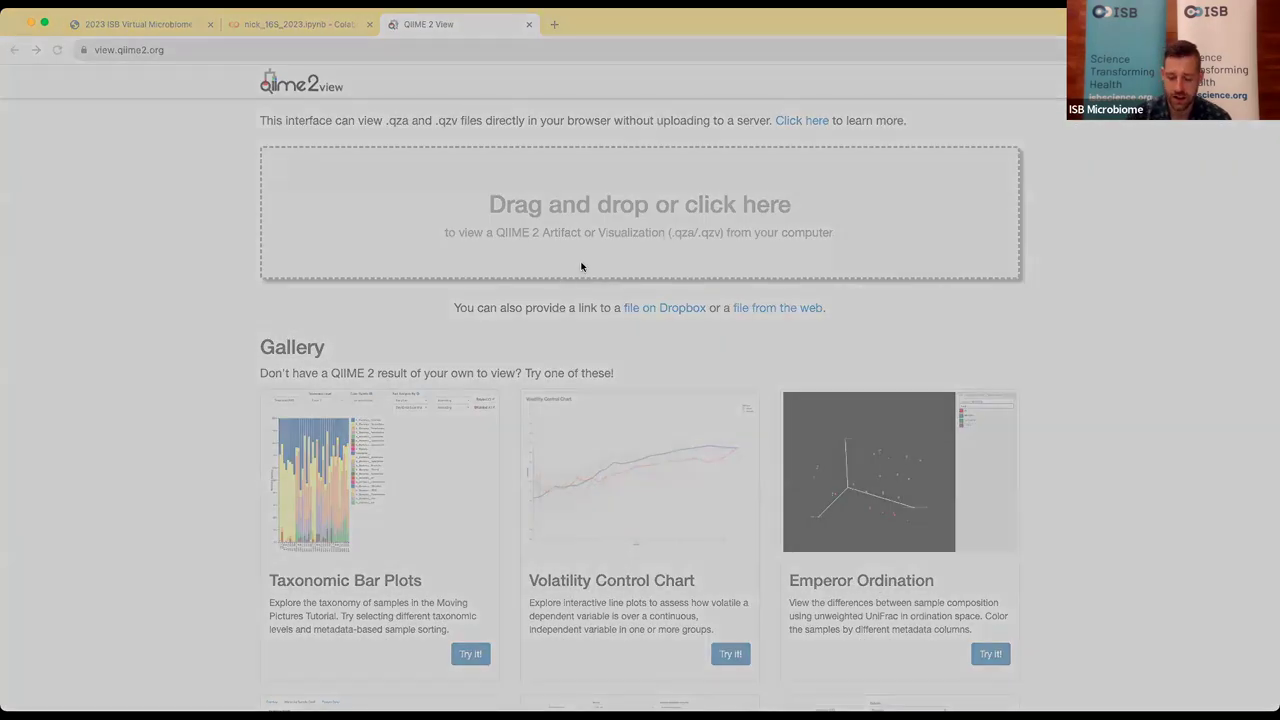
pyautogui.press('Return')
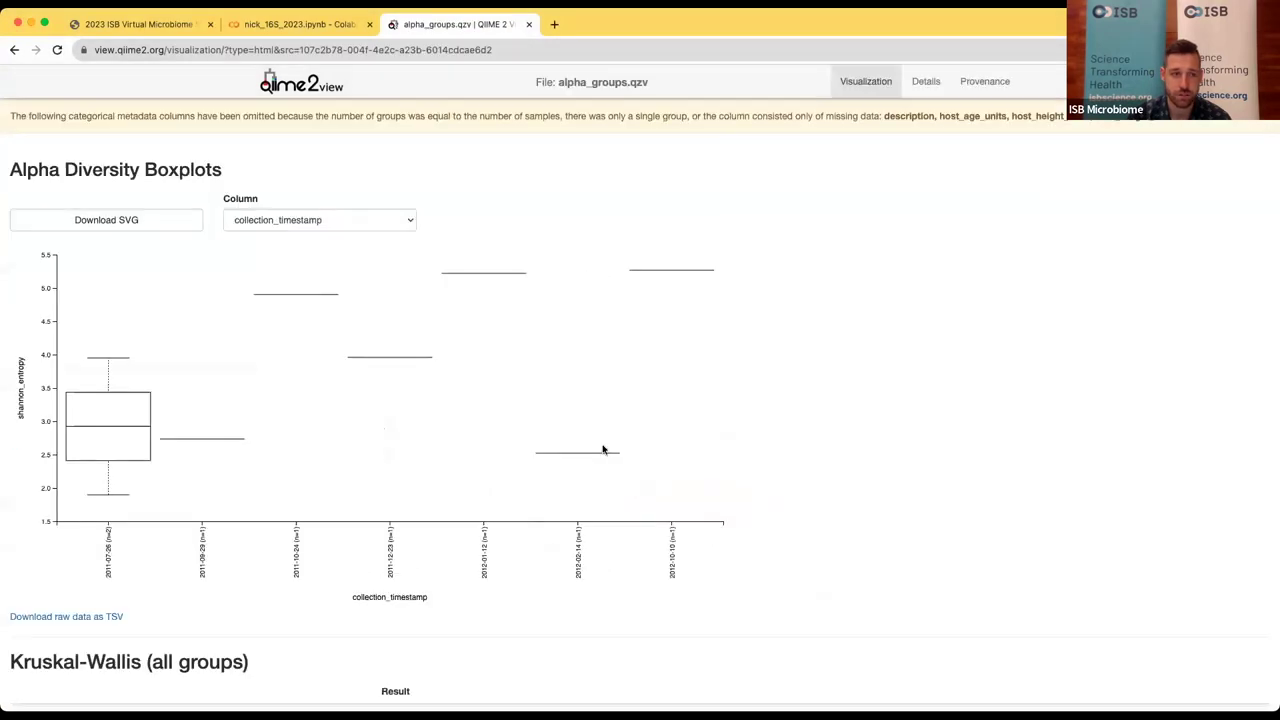
pyautogui.scroll(-1, 357, 437)
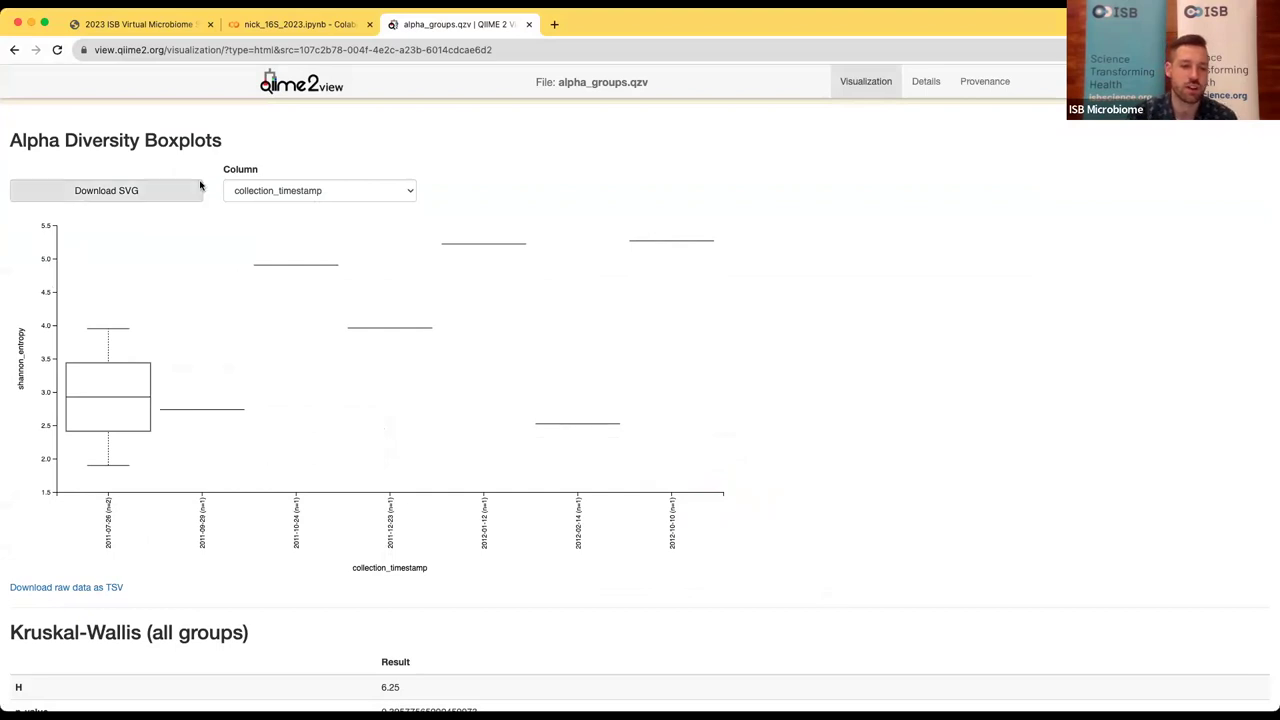
# Step: Switch the boxplot grouping column from collection_timestamp to disease_state
pyautogui.click(277, 192)
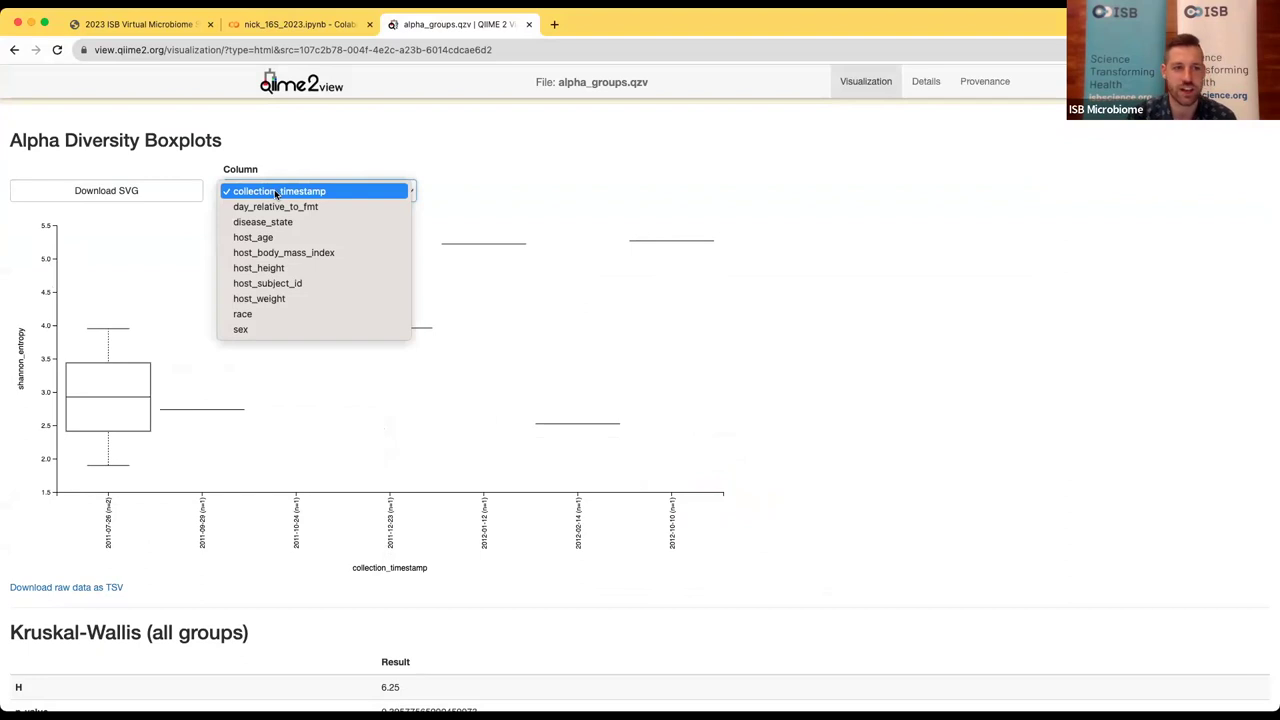
pyautogui.click(369, 144)
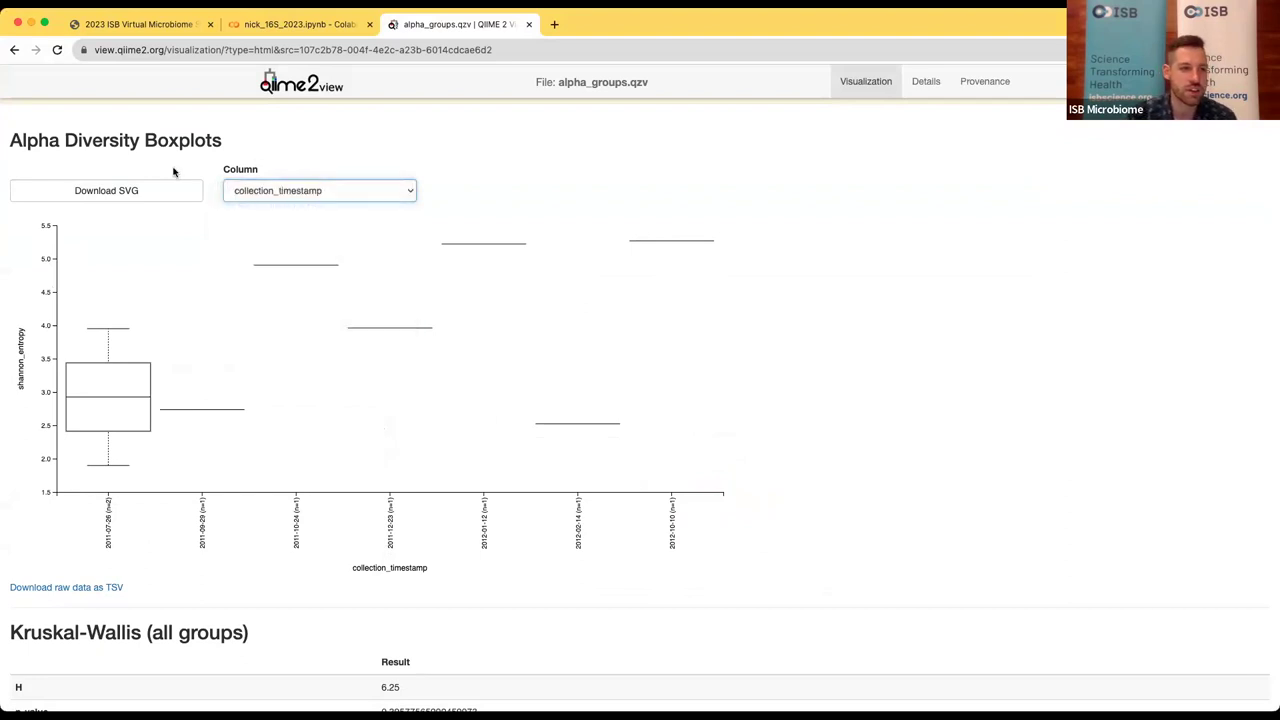
pyautogui.click(405, 193)
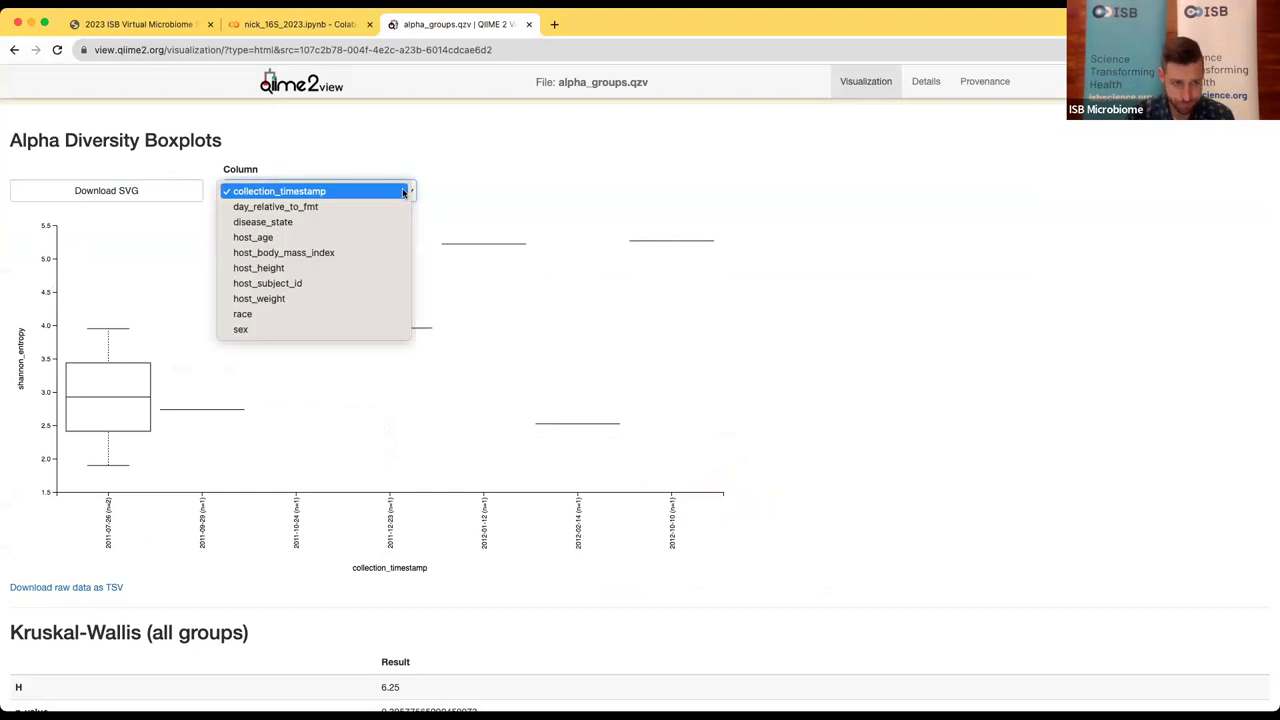
pyautogui.click(343, 222)
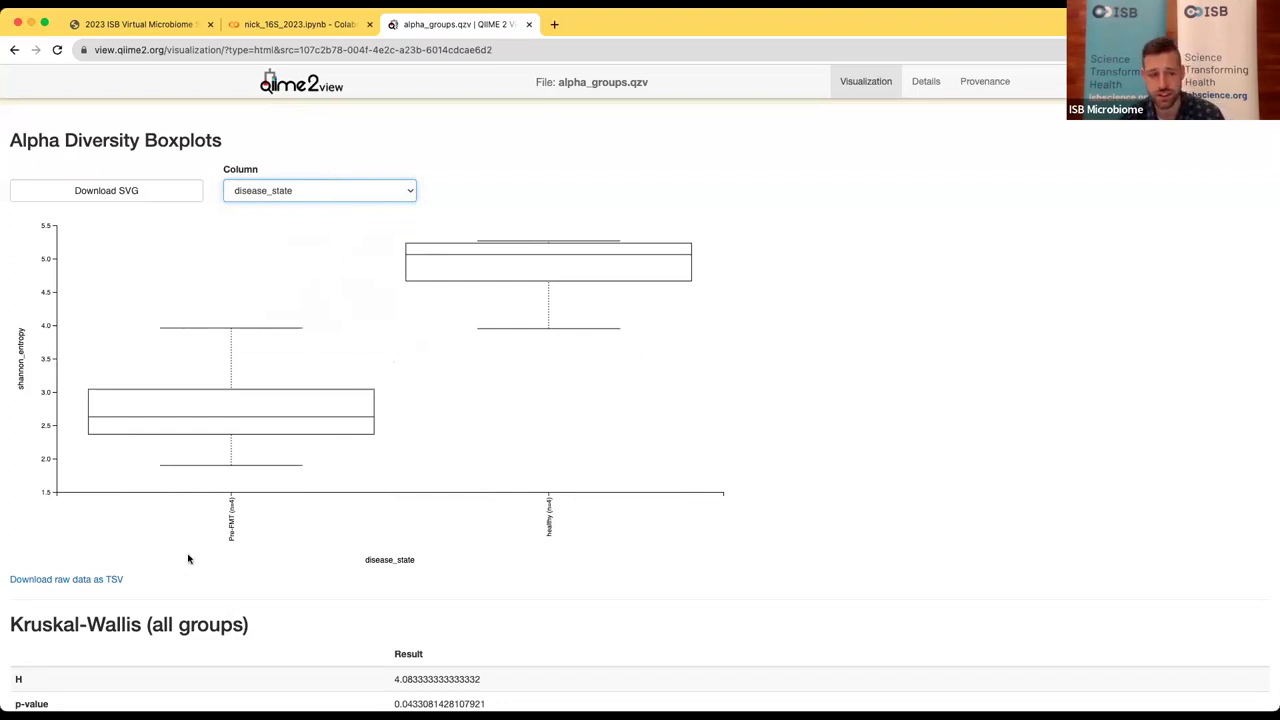
# Step: Scroll down to the pairwise Kruskal-Wallis table comparing Pre-FMT and healthy samples
pyautogui.scroll(-1, 382, 500)
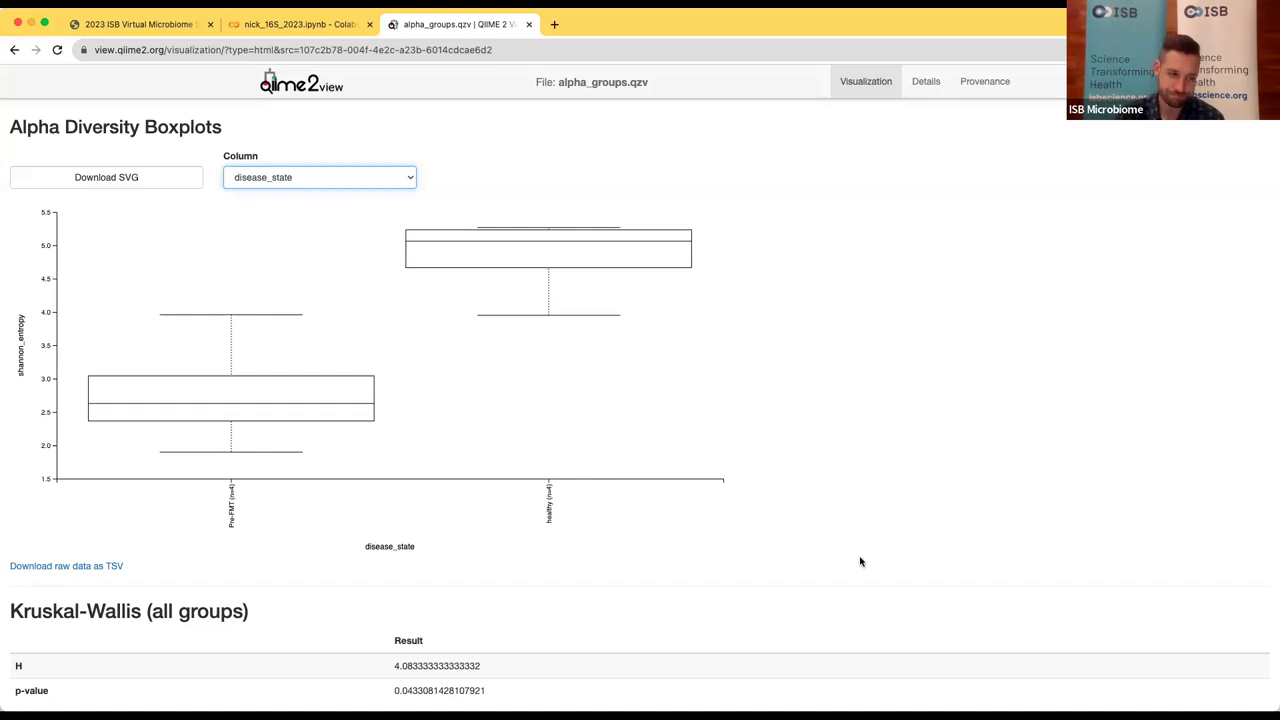
pyautogui.scroll(-5, 823, 559)
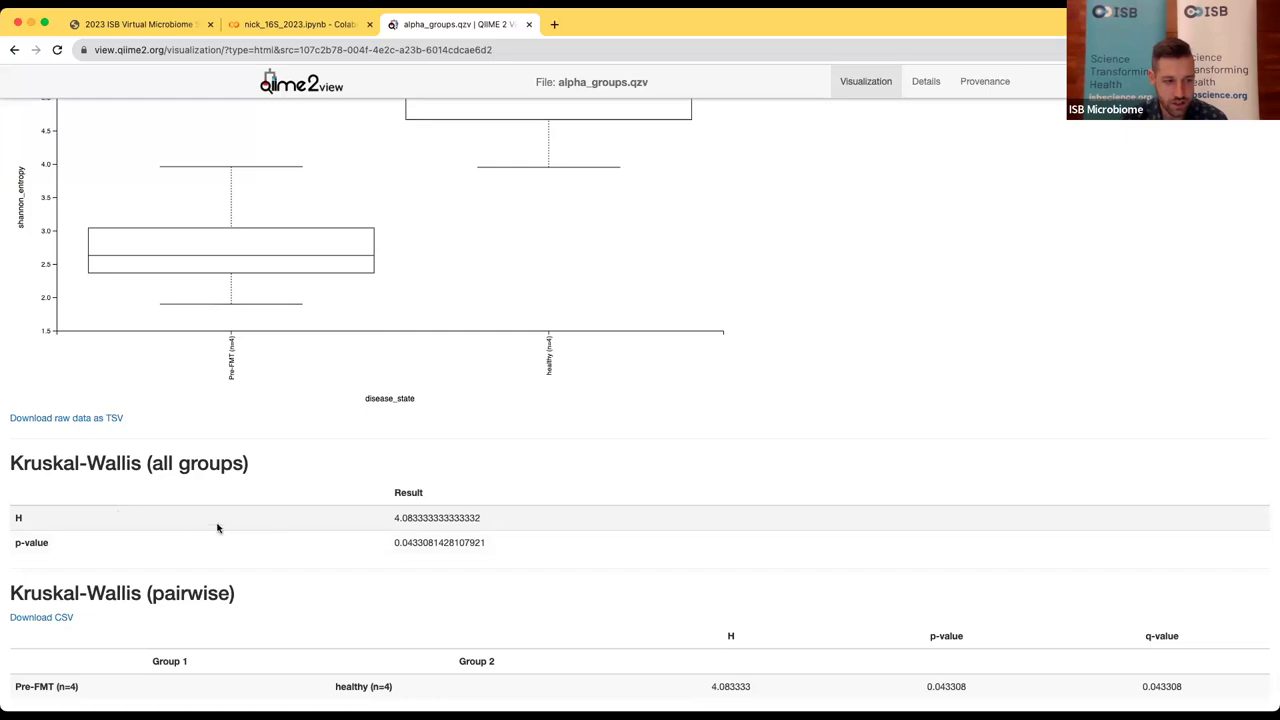
pyautogui.doubleClick(435, 518)
pyautogui.click(511, 521)
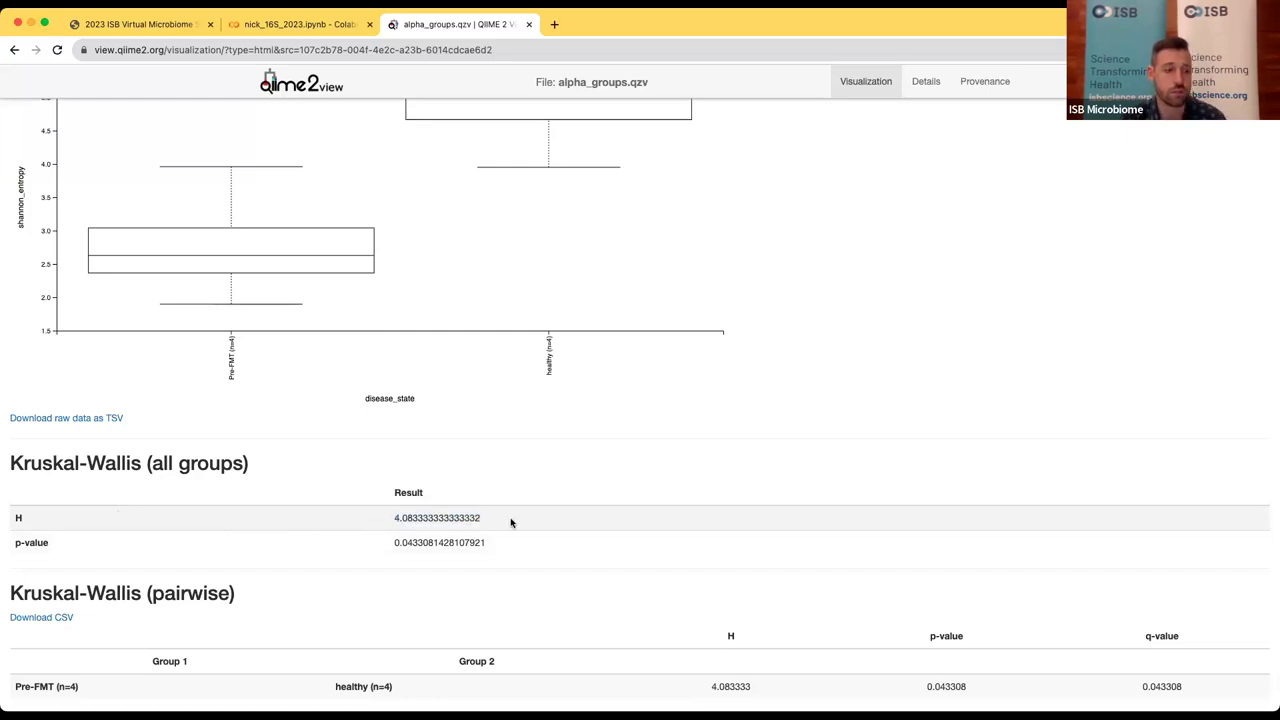
pyautogui.moveTo(394, 541); pyautogui.dragTo(493, 547)
pyautogui.click(494, 547)
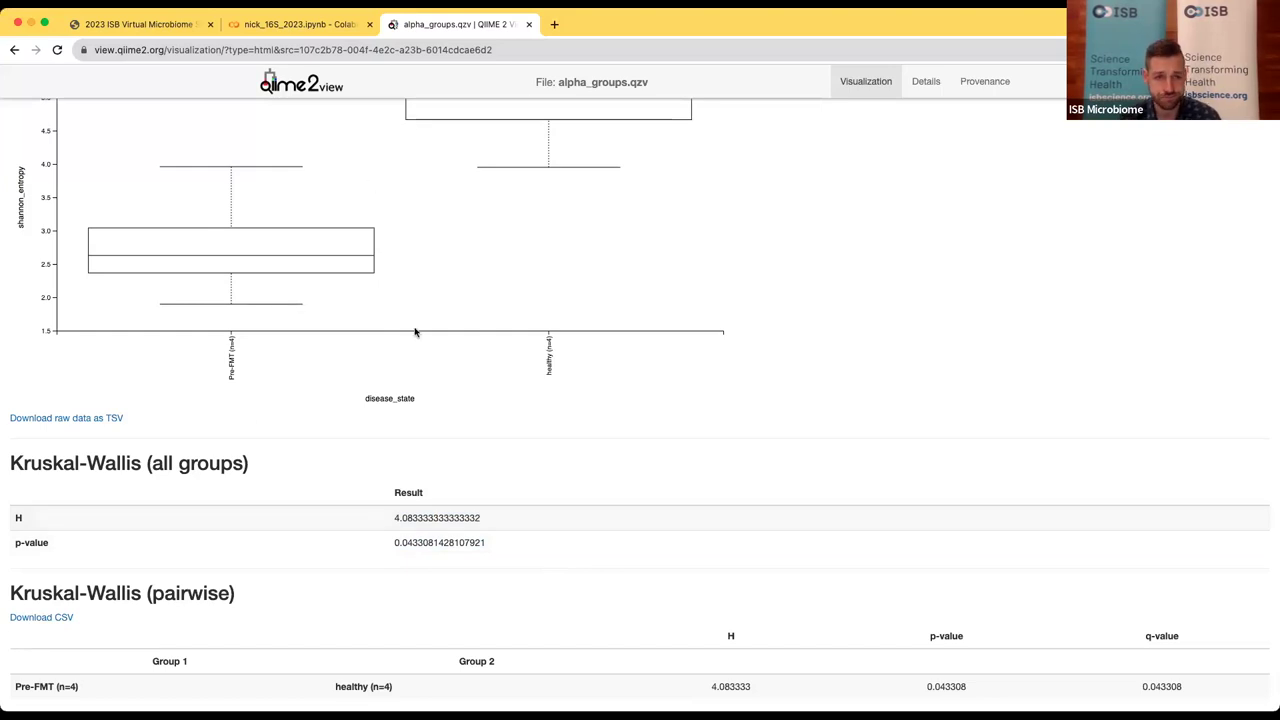
pyautogui.scroll(4, 415, 332)
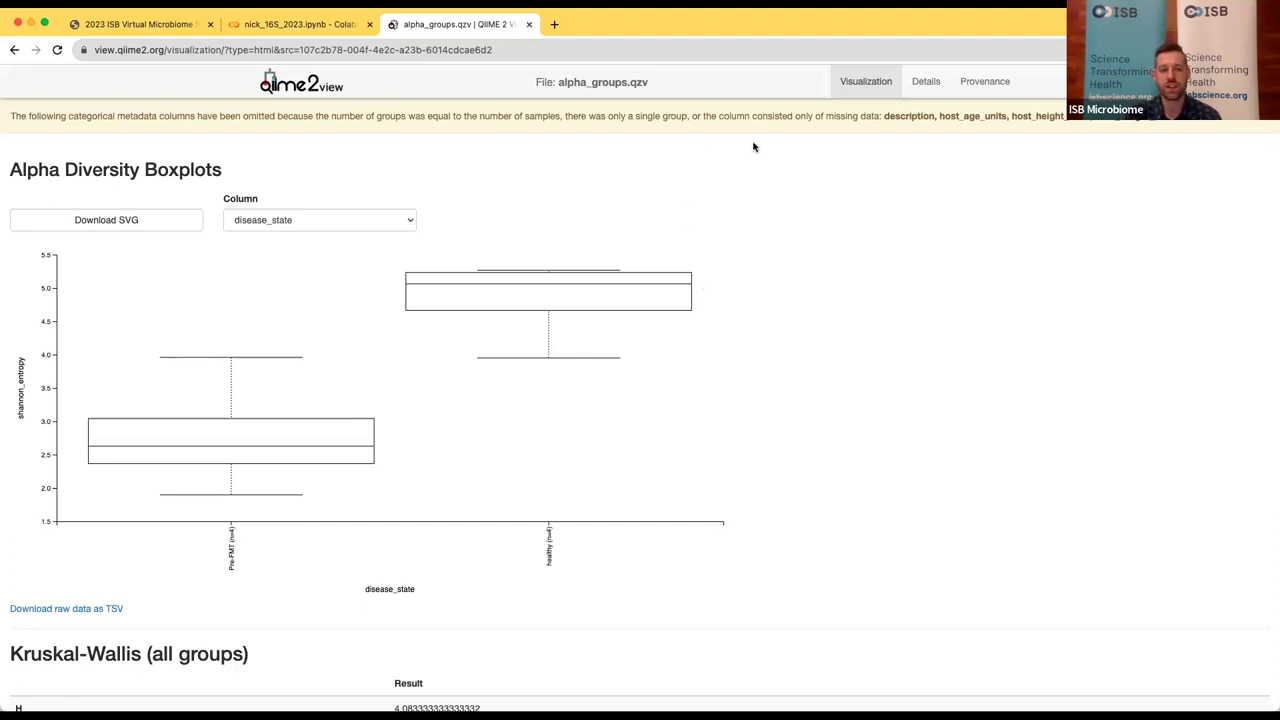
# Step: Go back to the Colab notebook and scroll to the Beta Diversity section's adonis cell
pyautogui.click(316, 32)
pyautogui.scroll(-1, 549, 605)
pyautogui.scroll(-4, 549, 605)
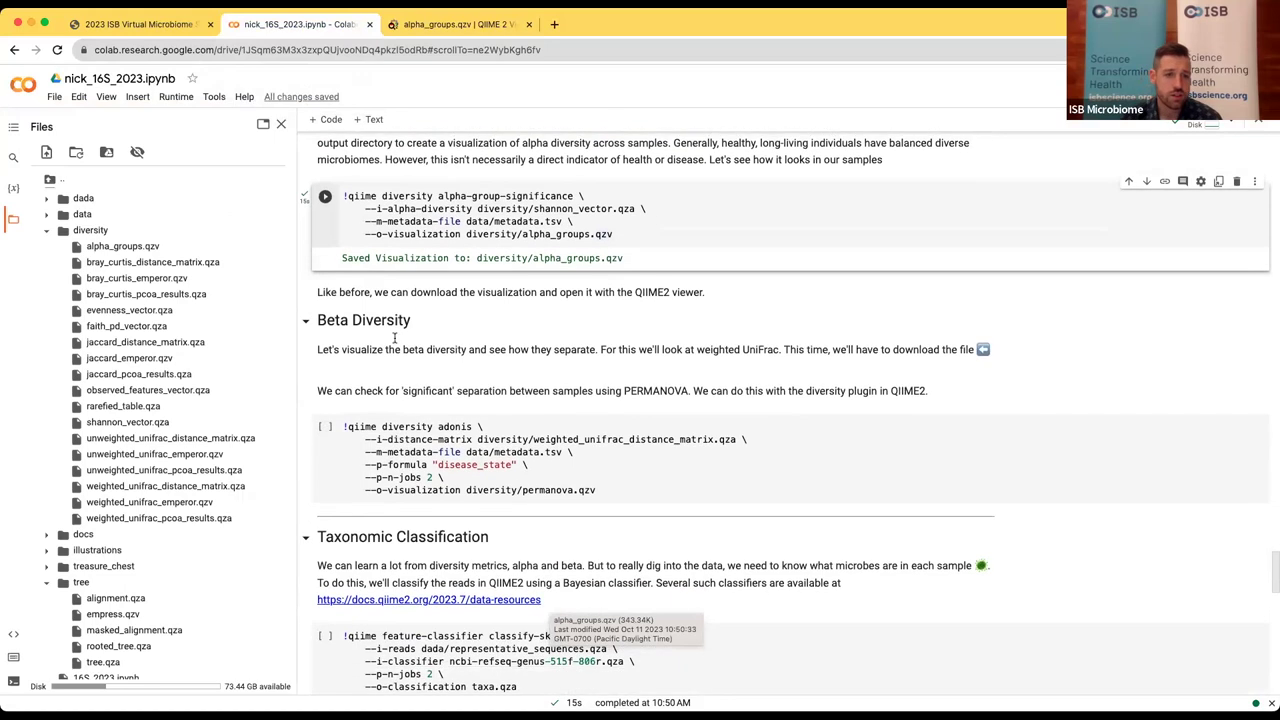
pyautogui.moveTo(349, 318); pyautogui.dragTo(568, 365)
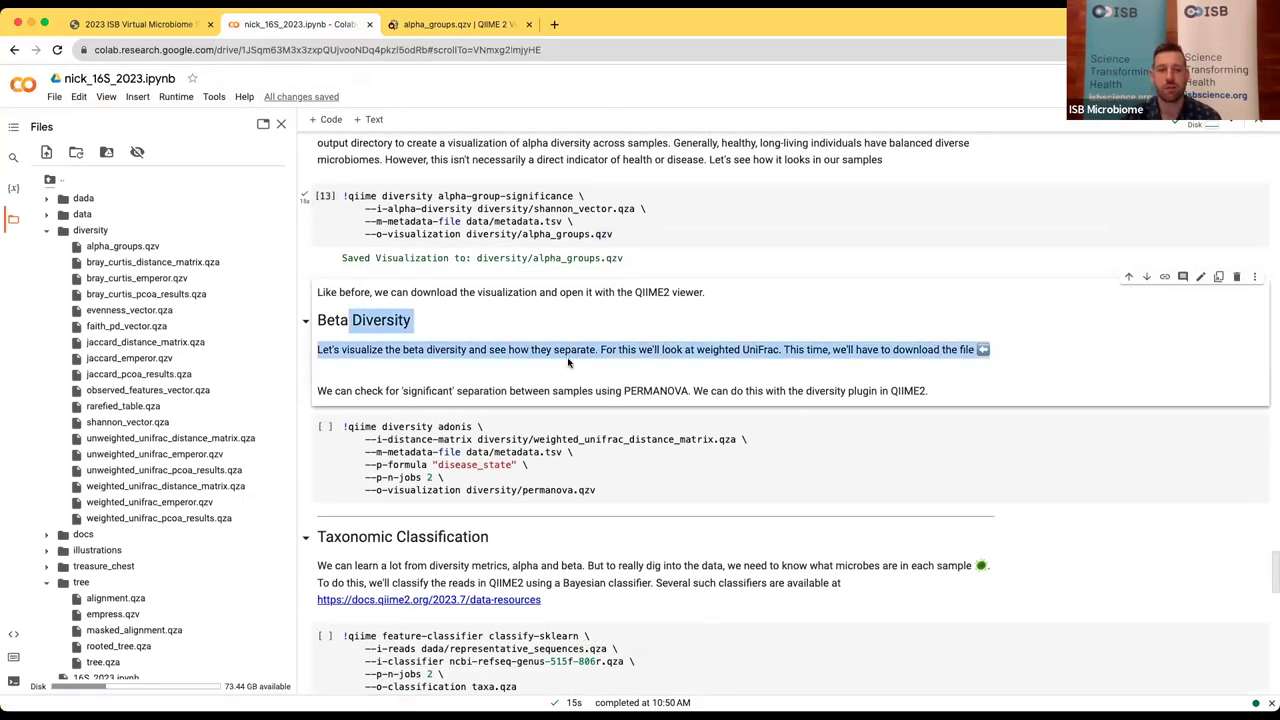
pyautogui.click(568, 360)
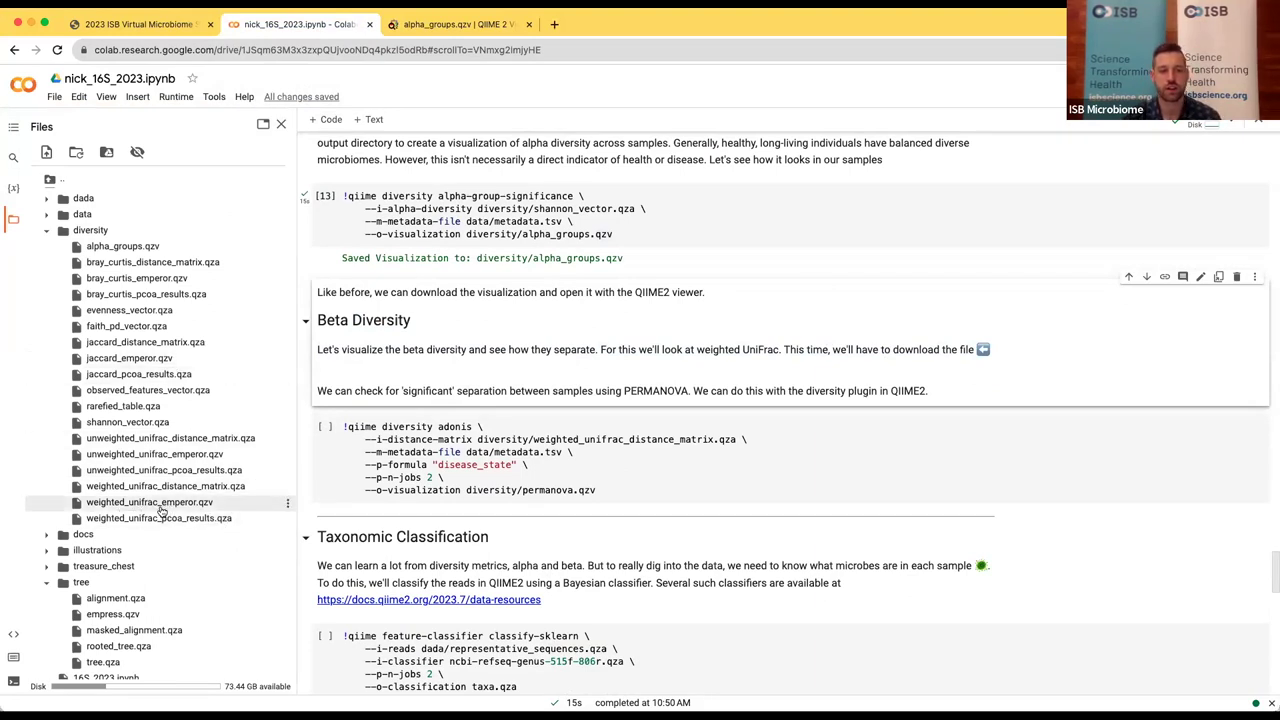
# Step: Download weighted_unifrac_emperor.qzv from Colab and load it into QIIME 2 View
pyautogui.click(288, 505)
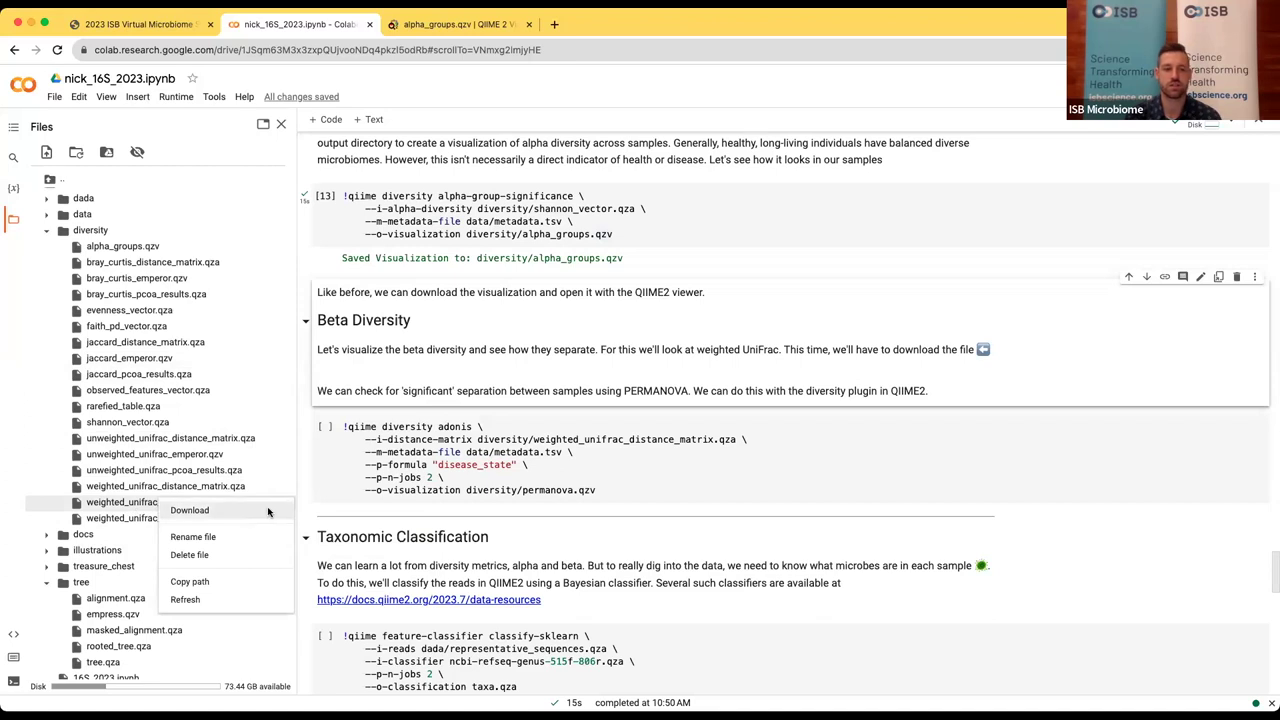
pyautogui.click(269, 511)
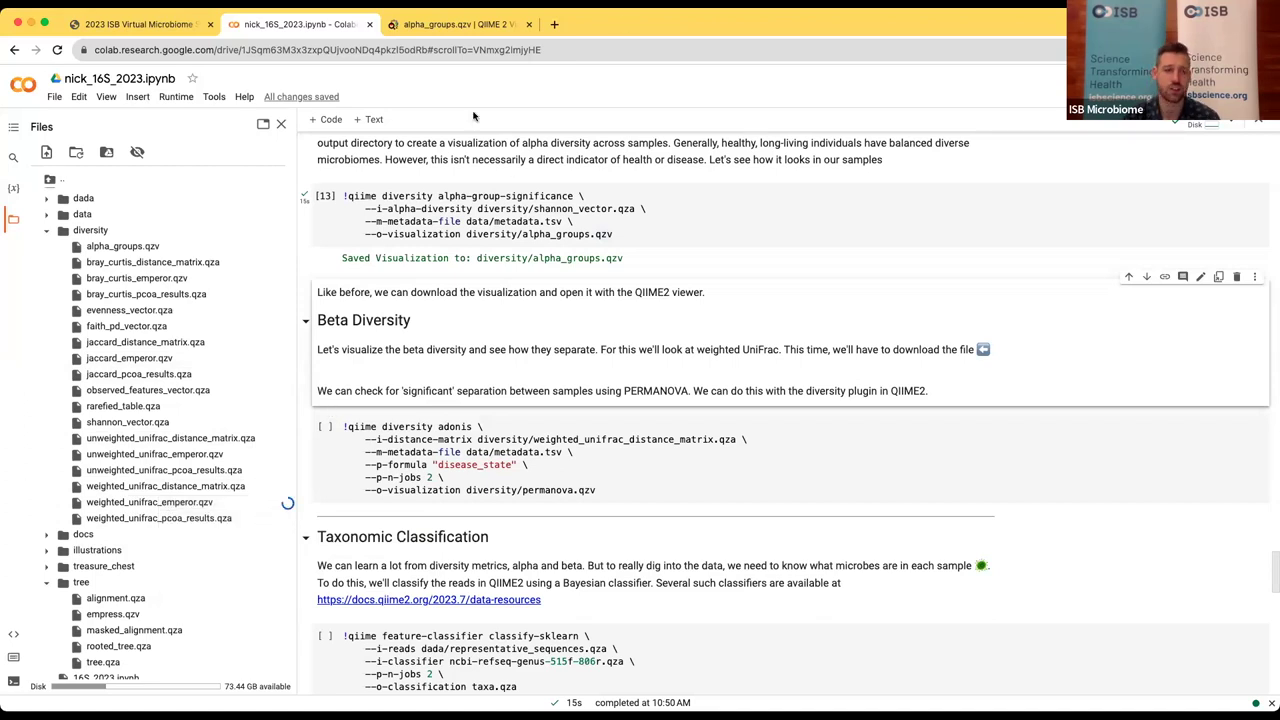
pyautogui.click(436, 26)
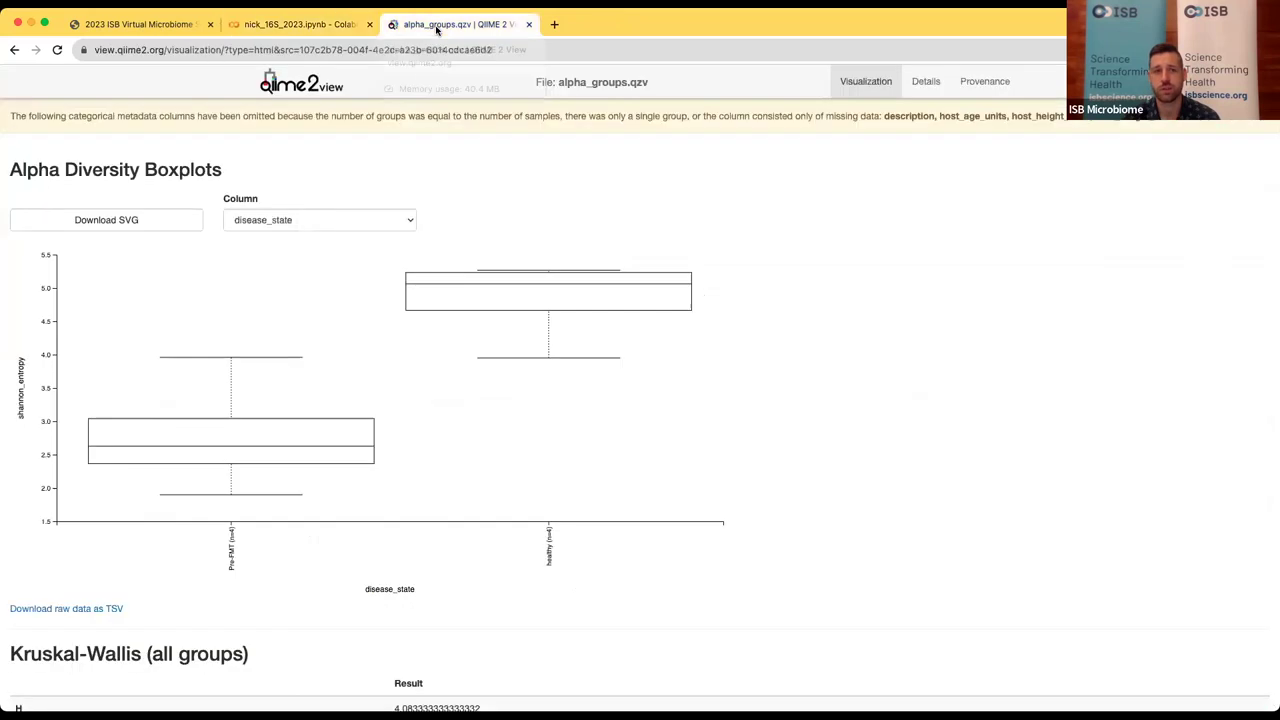
pyautogui.click(272, 85)
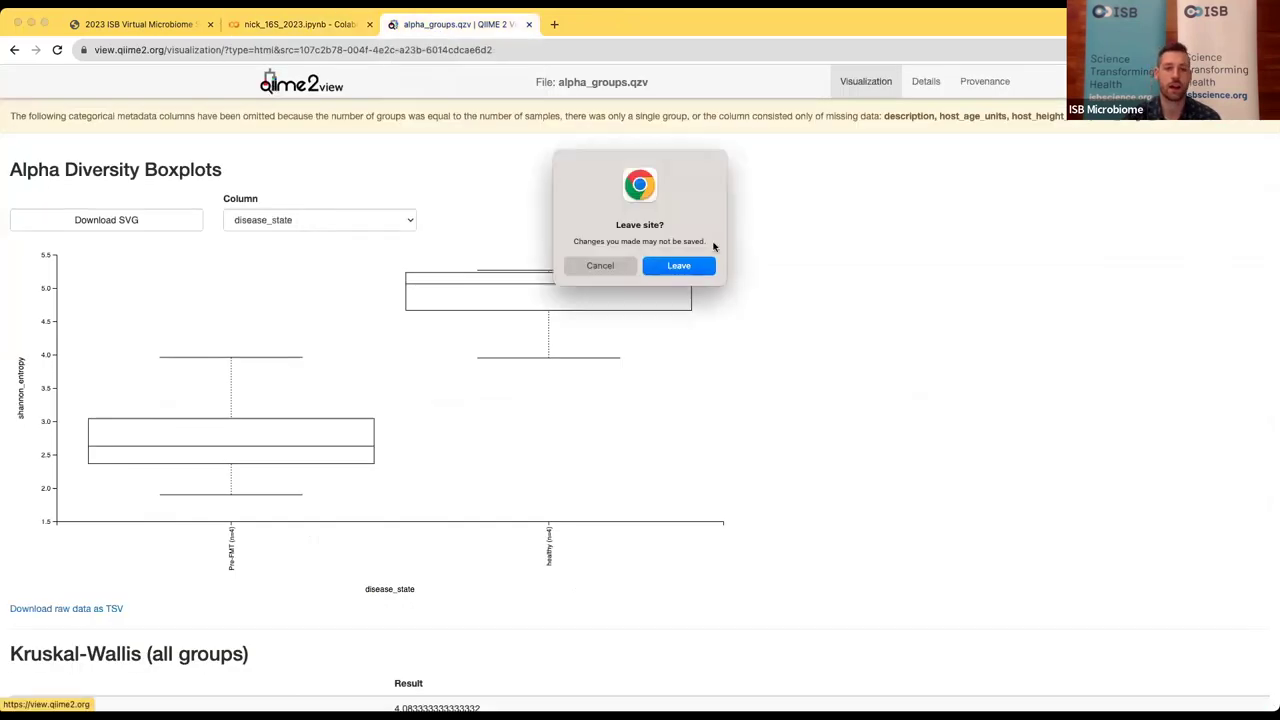
pyautogui.click(678, 266)
pyautogui.click(684, 241)
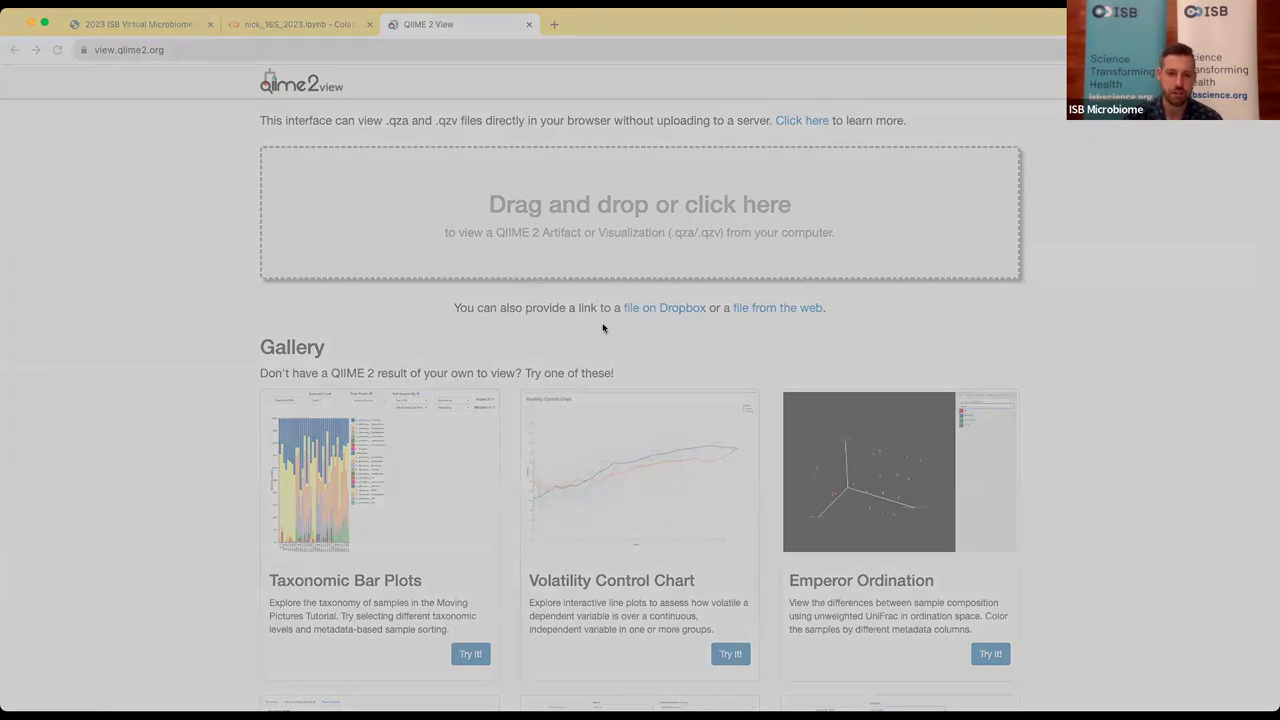
pyautogui.click(866, 492)
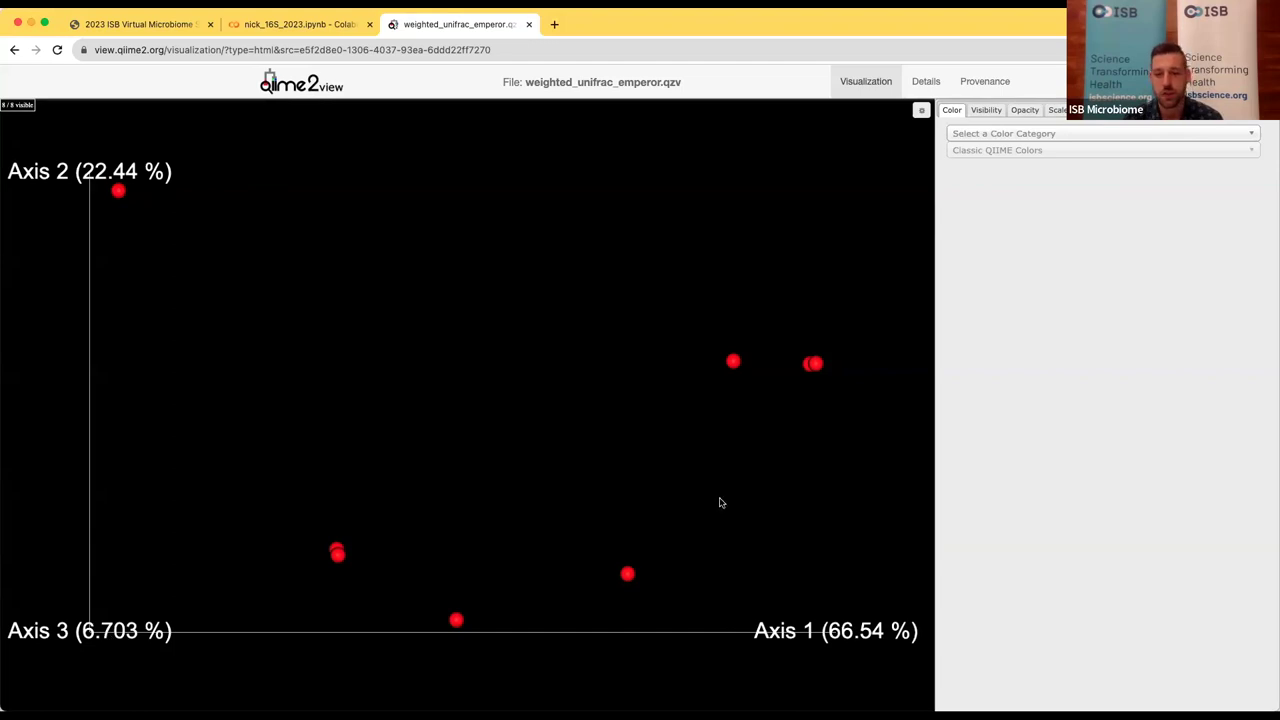
# Step: Rotate the Emperor PCoA plot of 8 samples and open the Color Category dropdown
pyautogui.moveTo(719, 502)
pyautogui.mouseDown()
pyautogui.moveTo(589, 553)
pyautogui.moveTo(609, 591)
pyautogui.moveTo(677, 563)
pyautogui.moveTo(700, 506)
pyautogui.moveTo(722, 503)
pyautogui.mouseUp()
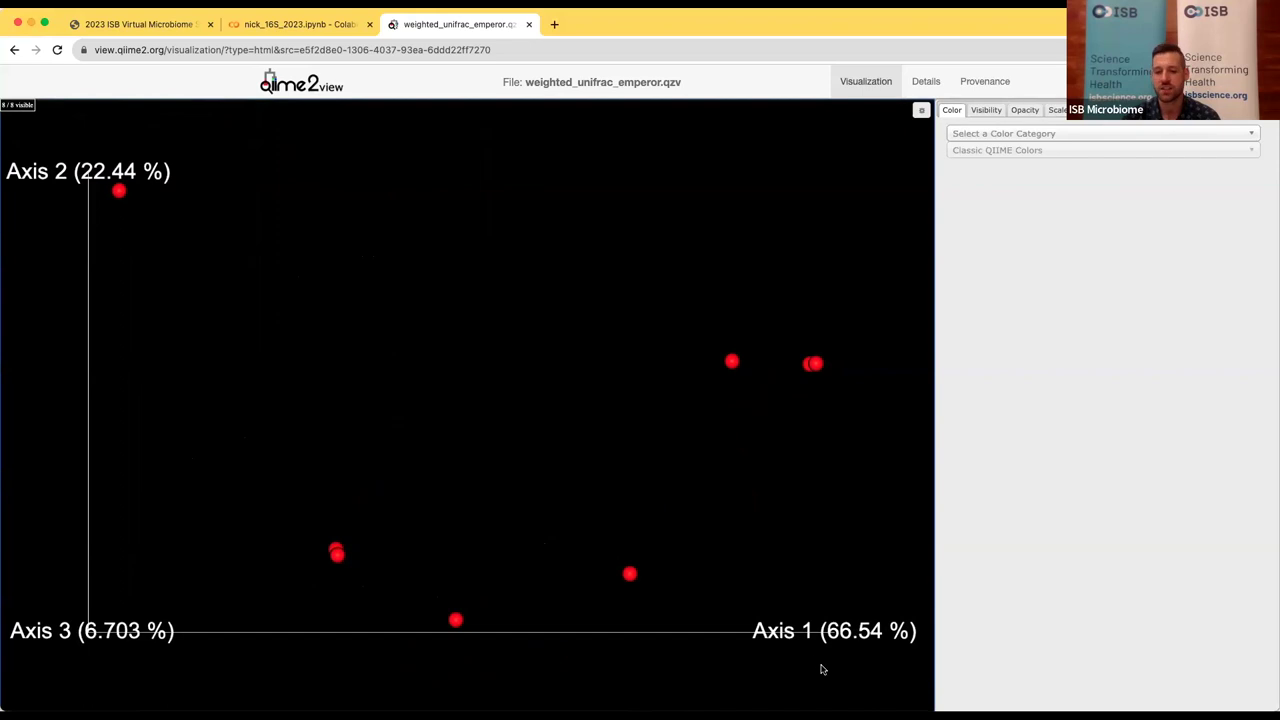
pyautogui.moveTo(780, 581); pyautogui.dragTo(778, 580)
pyautogui.moveTo(846, 521); pyautogui.dragTo(849, 529)
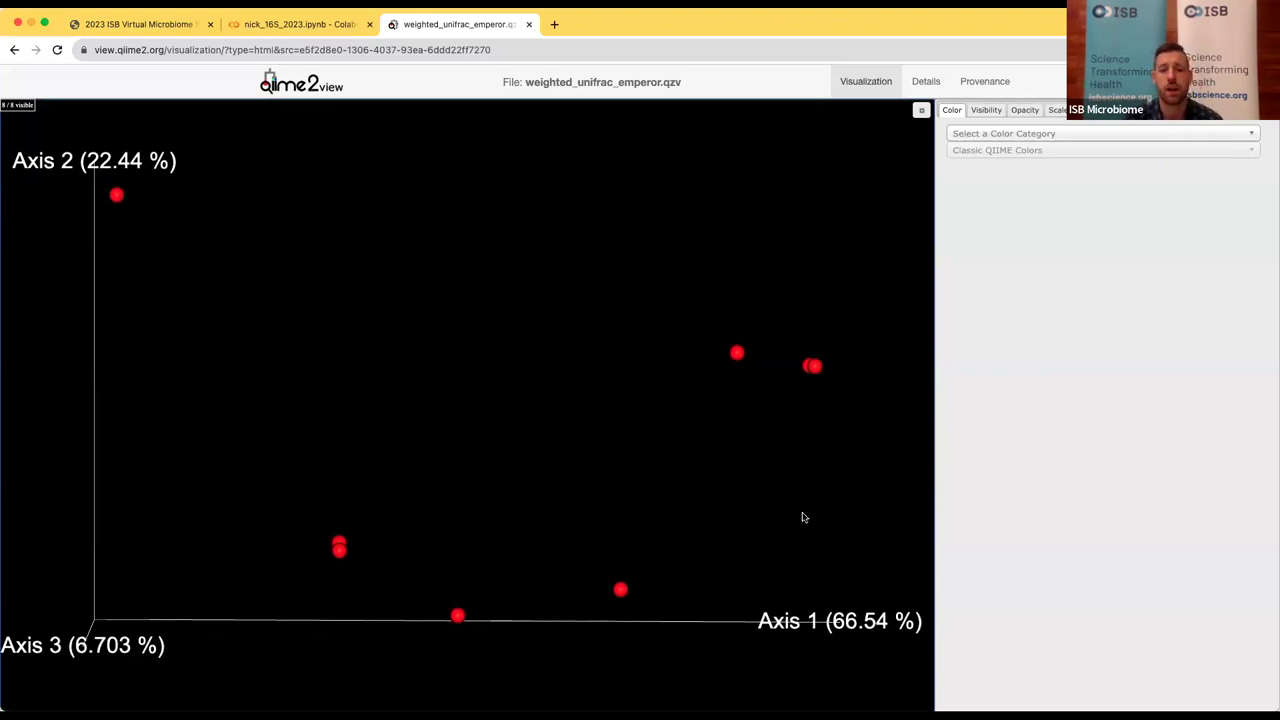
pyautogui.moveTo(798, 517)
pyautogui.mouseDown()
pyautogui.moveTo(786, 523)
pyautogui.moveTo(817, 527)
pyautogui.mouseUp()
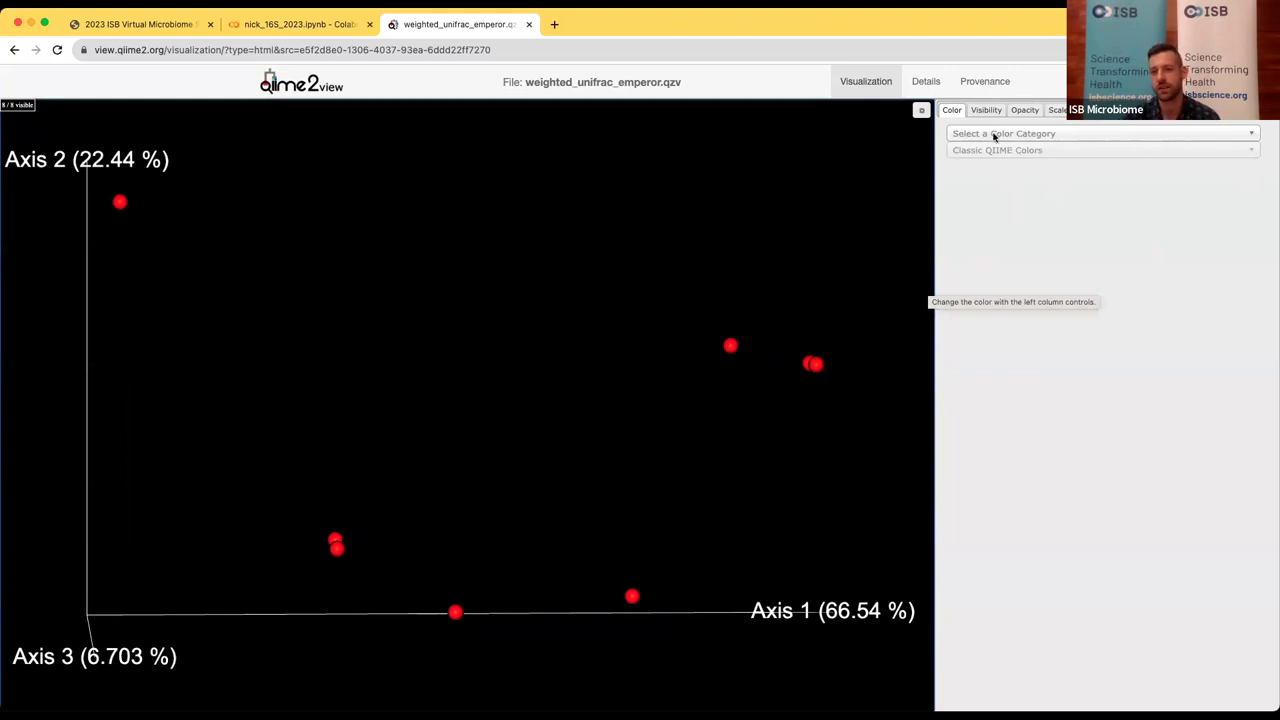
pyautogui.click(1091, 134)
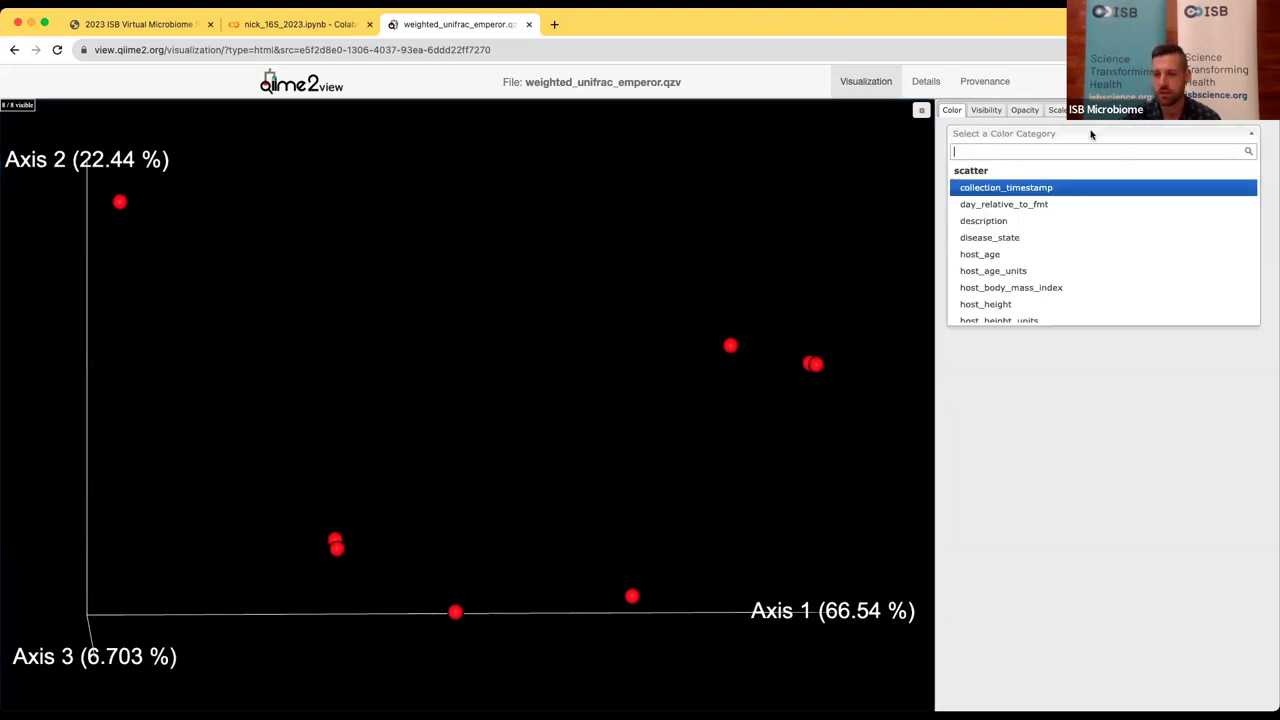
# Step: Colour the samples by disease_state, then rotate and zoom to compare healthy and Pre-FMT
pyautogui.click(1029, 243)
pyautogui.moveTo(820, 513)
pyautogui.mouseDown()
pyautogui.moveTo(778, 528)
pyautogui.moveTo(816, 548)
pyautogui.moveTo(820, 503)
pyautogui.moveTo(800, 517)
pyautogui.moveTo(794, 489)
pyautogui.moveTo(800, 512)
pyautogui.mouseUp()
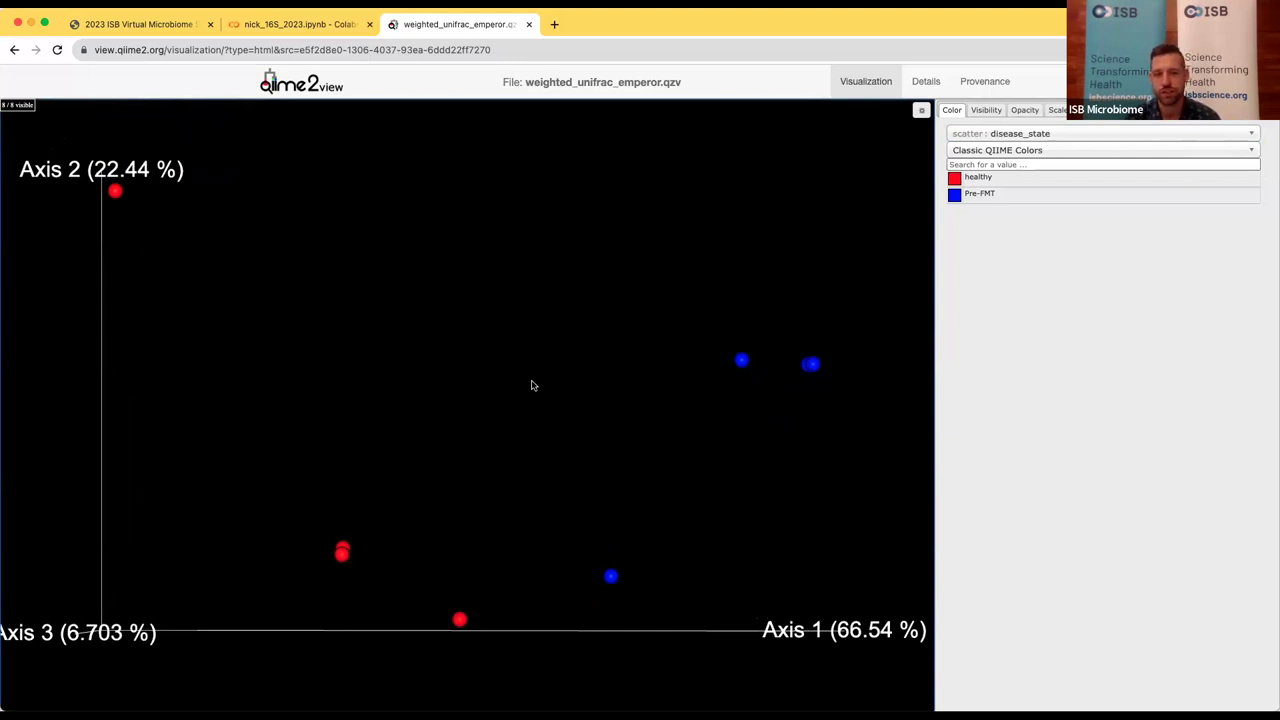
pyautogui.moveTo(686, 480); pyautogui.dragTo(576, 556)
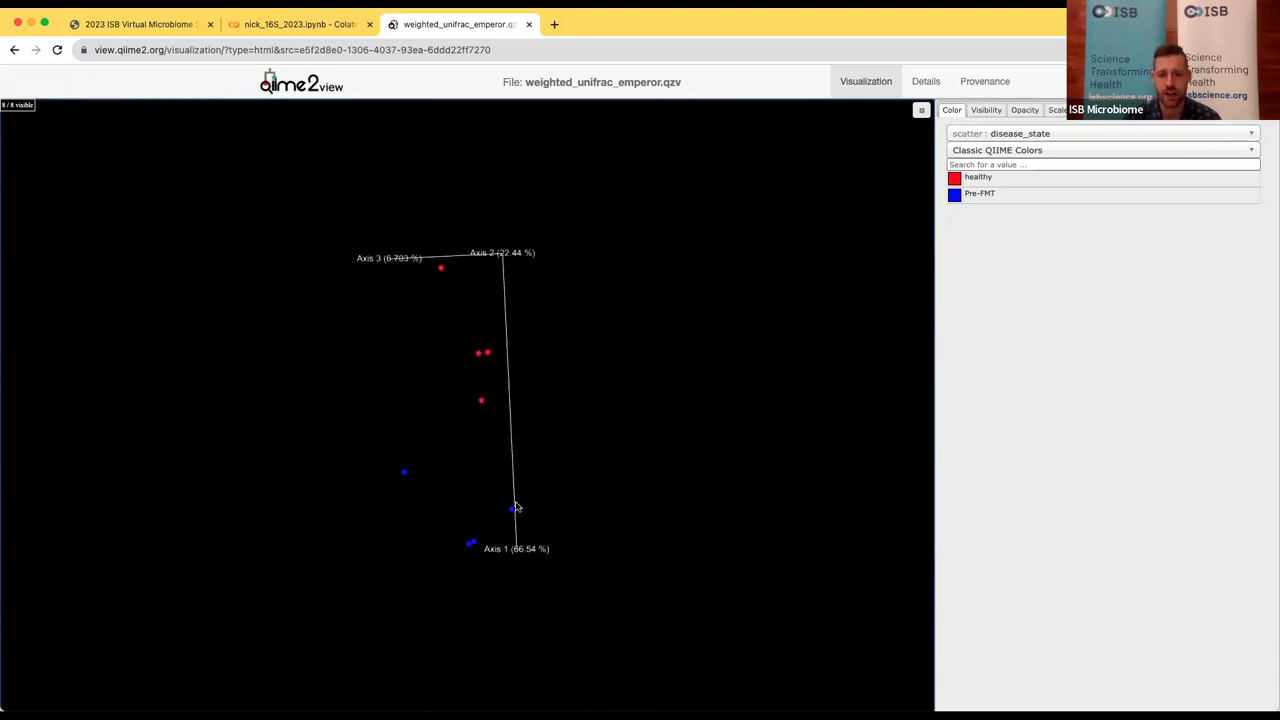
pyautogui.moveTo(569, 497); pyautogui.dragTo(641, 372)
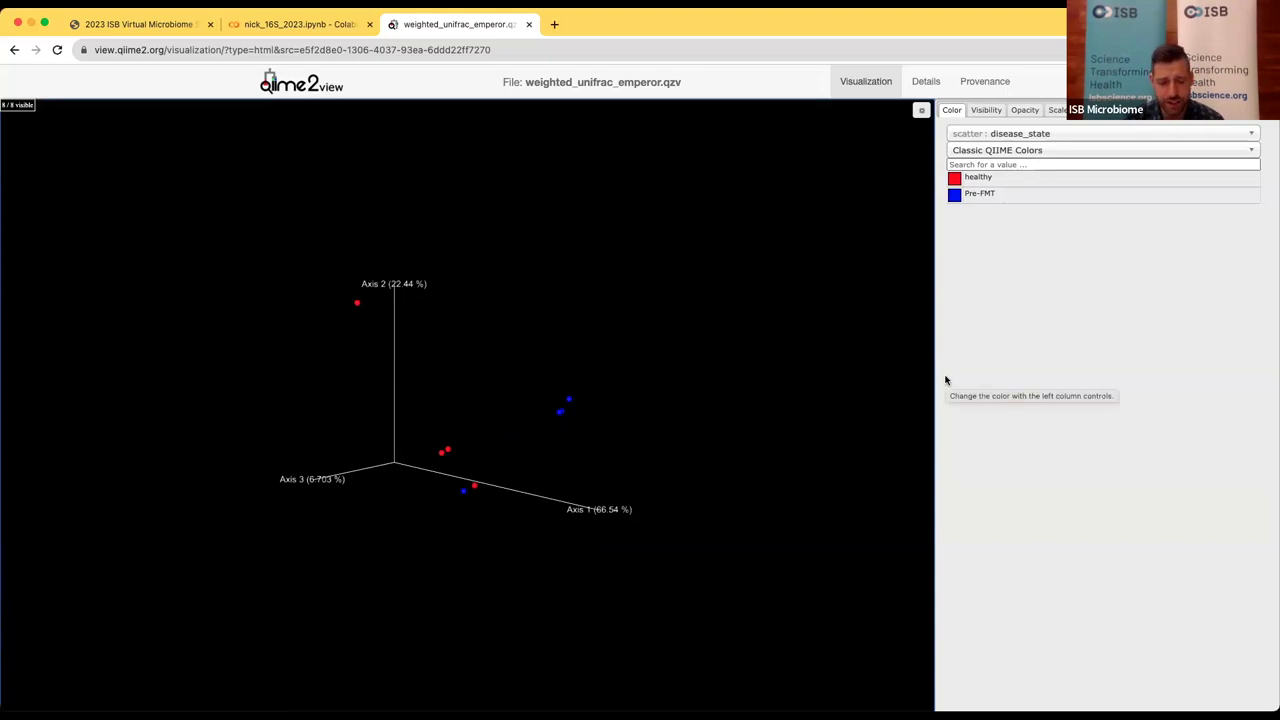
pyautogui.moveTo(689, 574); pyautogui.dragTo(790, 568)
pyautogui.moveTo(706, 520); pyautogui.dragTo(755, 533)
pyautogui.moveTo(674, 468); pyautogui.dragTo(593, 448)
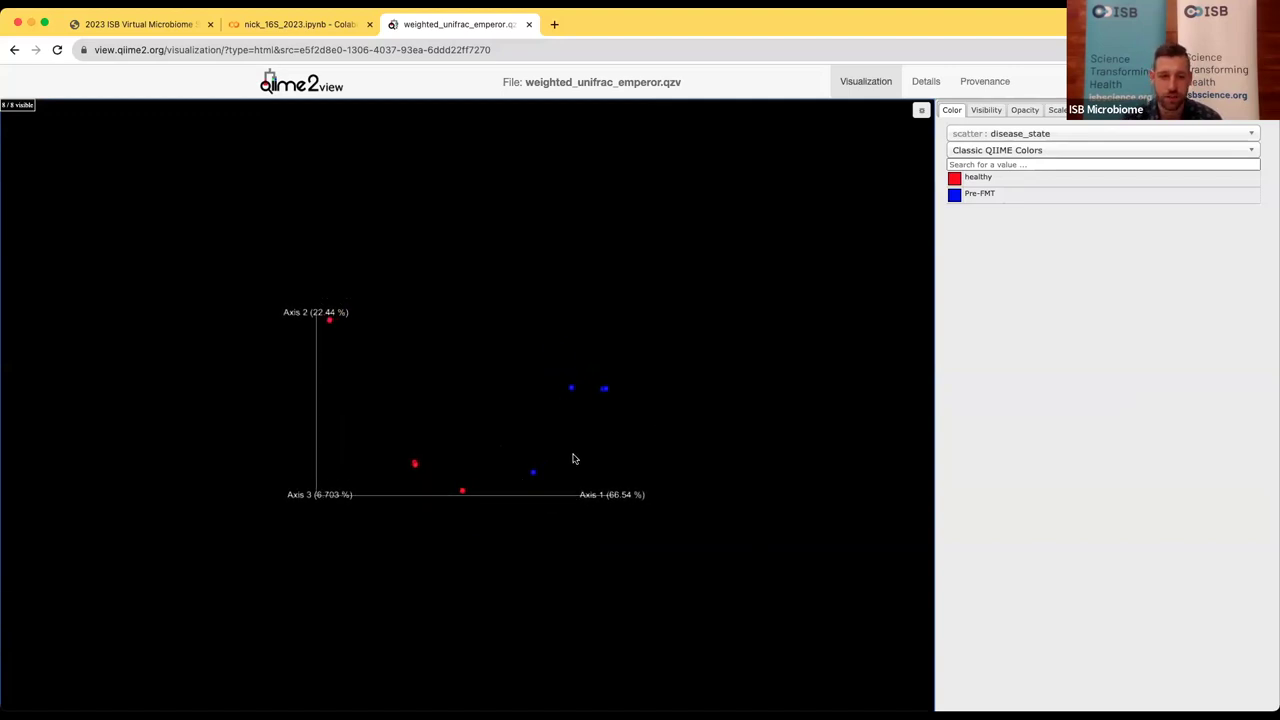
pyautogui.scroll(3, 573, 459)
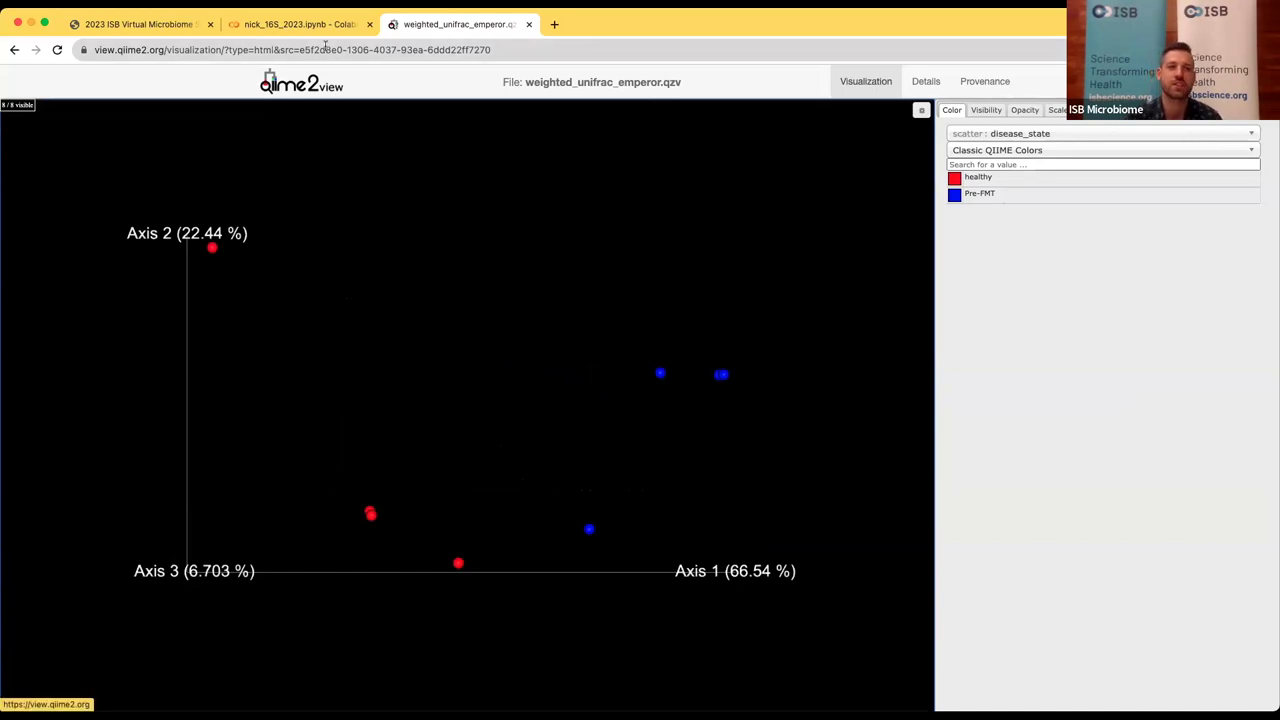
# Step: Return to the Colab notebook and place the cursor in the diversity adonis cell
pyautogui.click(300, 24)
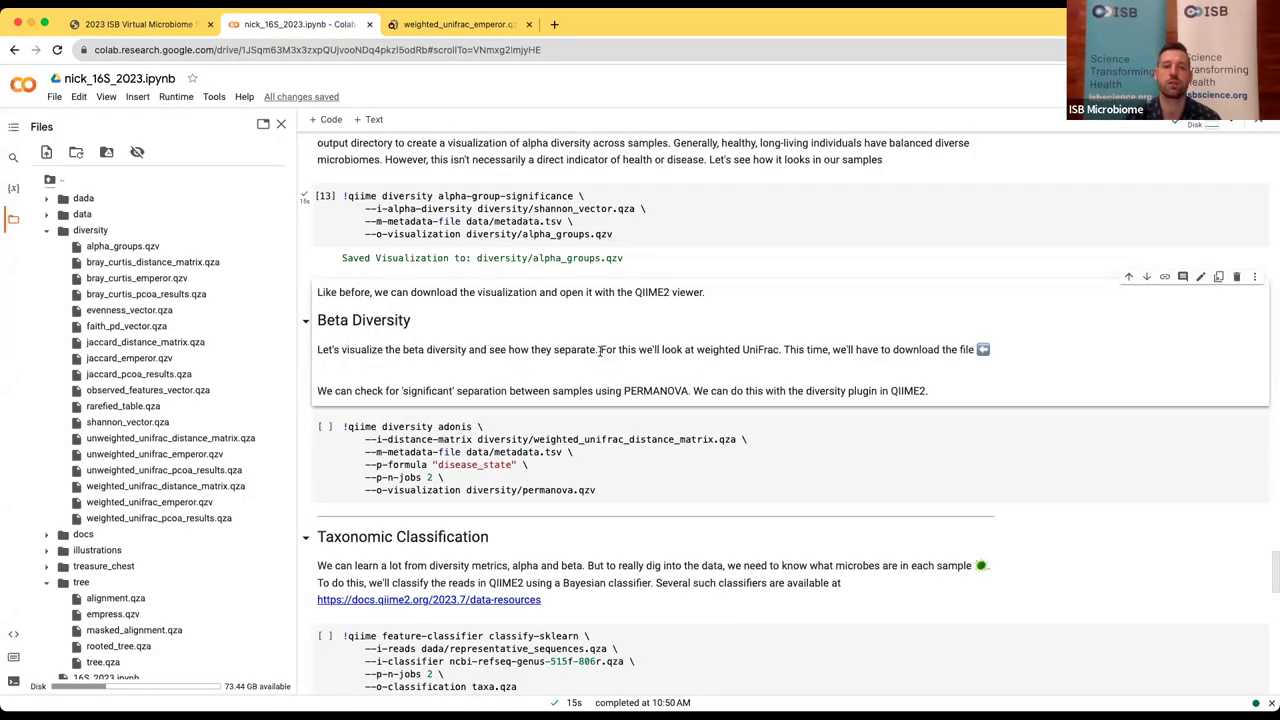
pyautogui.scroll(-2, 809, 433)
pyautogui.scroll(3, 786, 389)
pyautogui.scroll(-1, 708, 473)
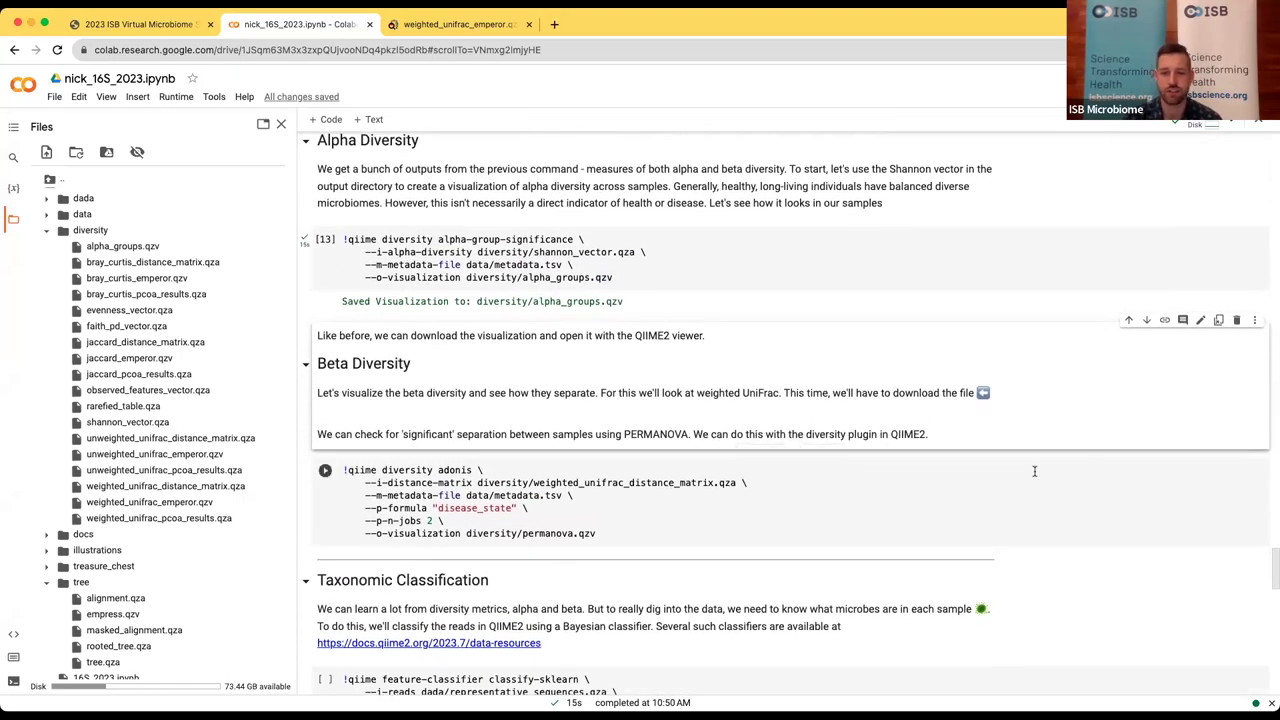
pyautogui.click(936, 510)
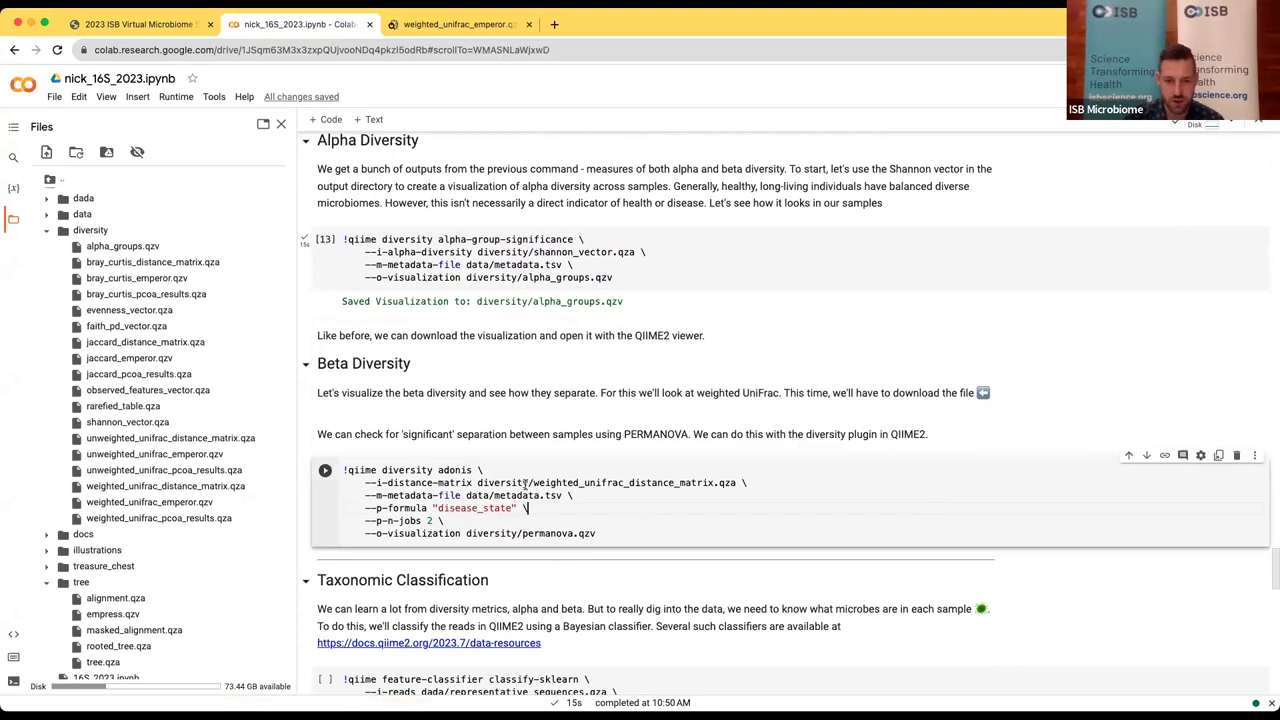
# Step: Review the weighted UniFrac matrix, metadata.tsv and disease_state formula arguments, then run adonis
pyautogui.moveTo(537, 483); pyautogui.dragTo(714, 484)
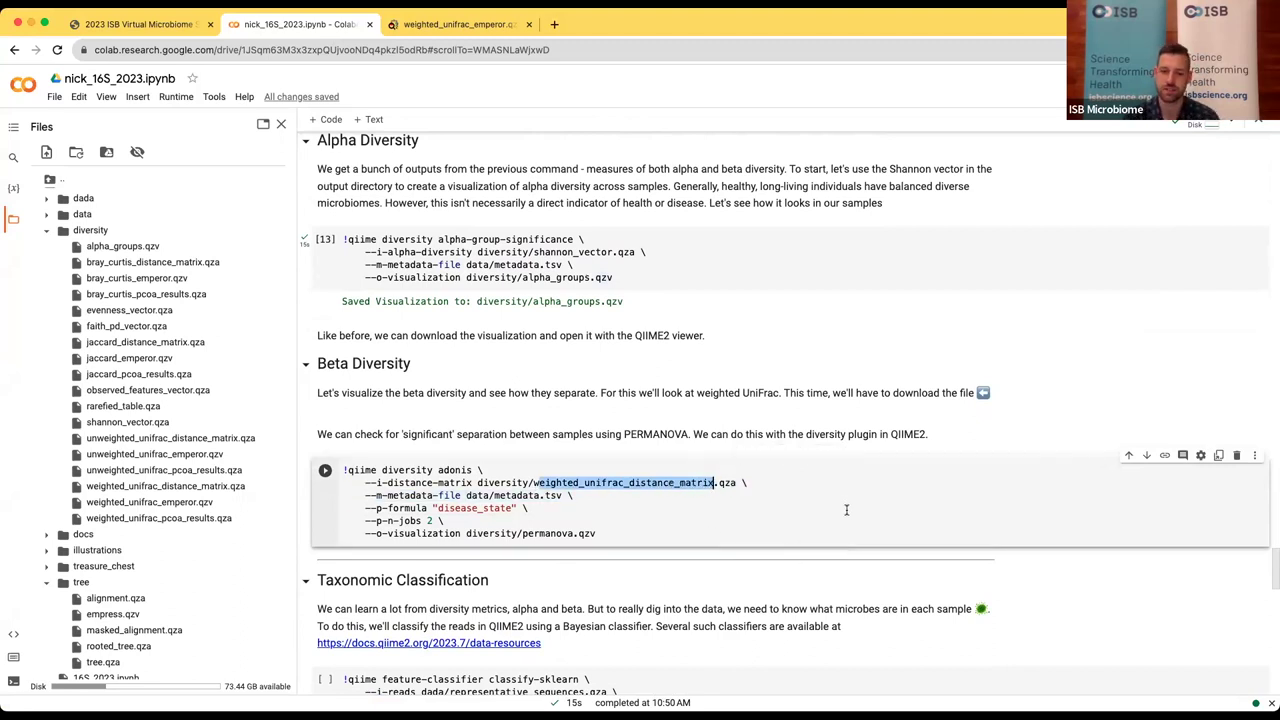
pyautogui.scroll(1, 846, 510)
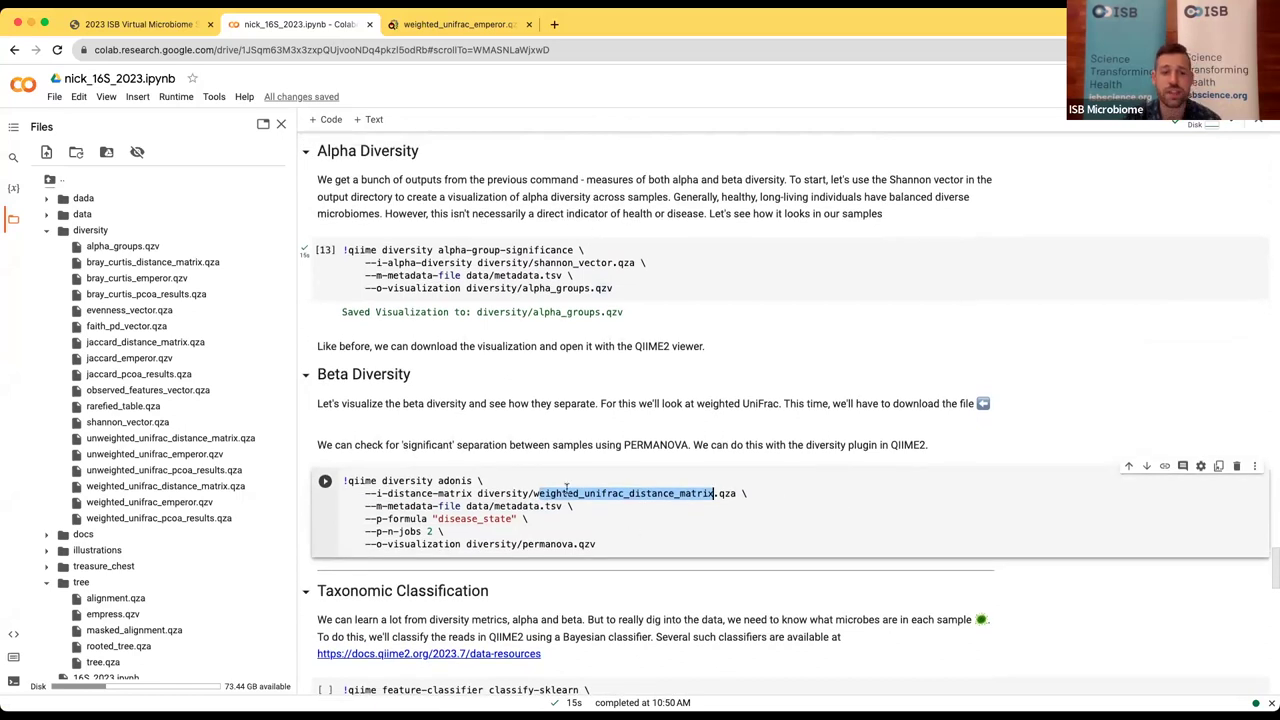
pyautogui.moveTo(436, 484); pyautogui.dragTo(479, 481)
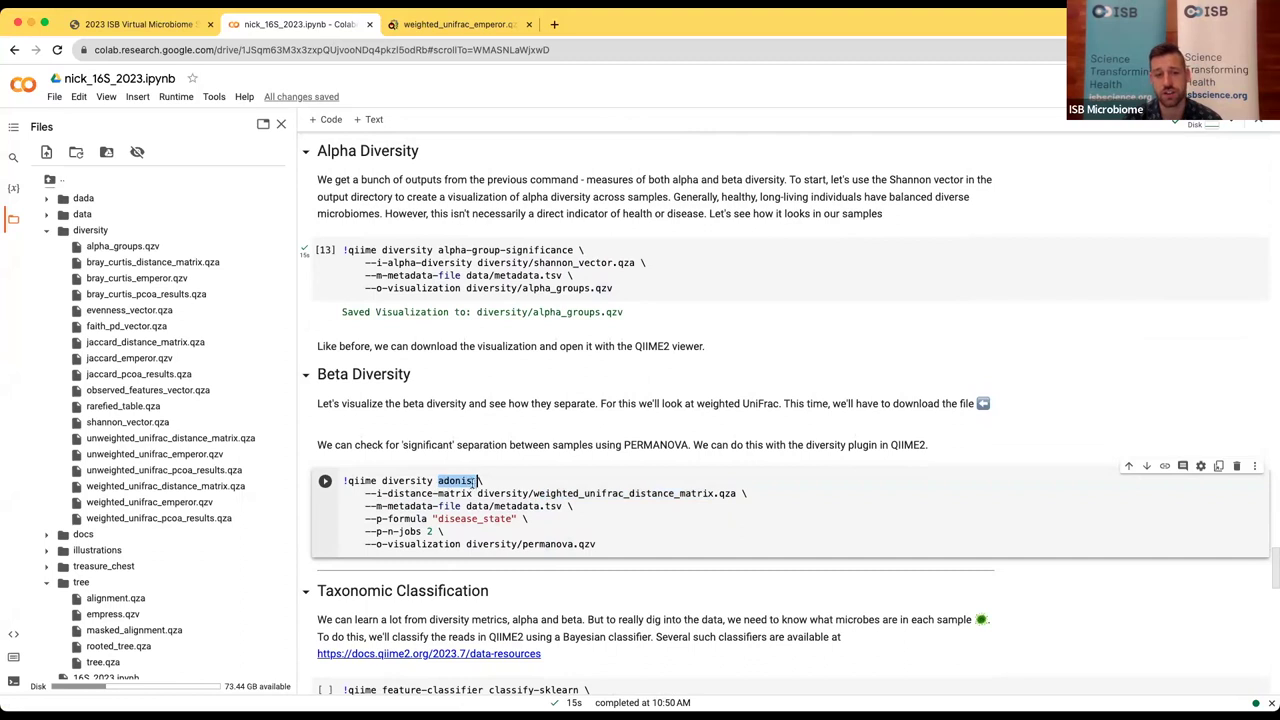
pyautogui.click(616, 519)
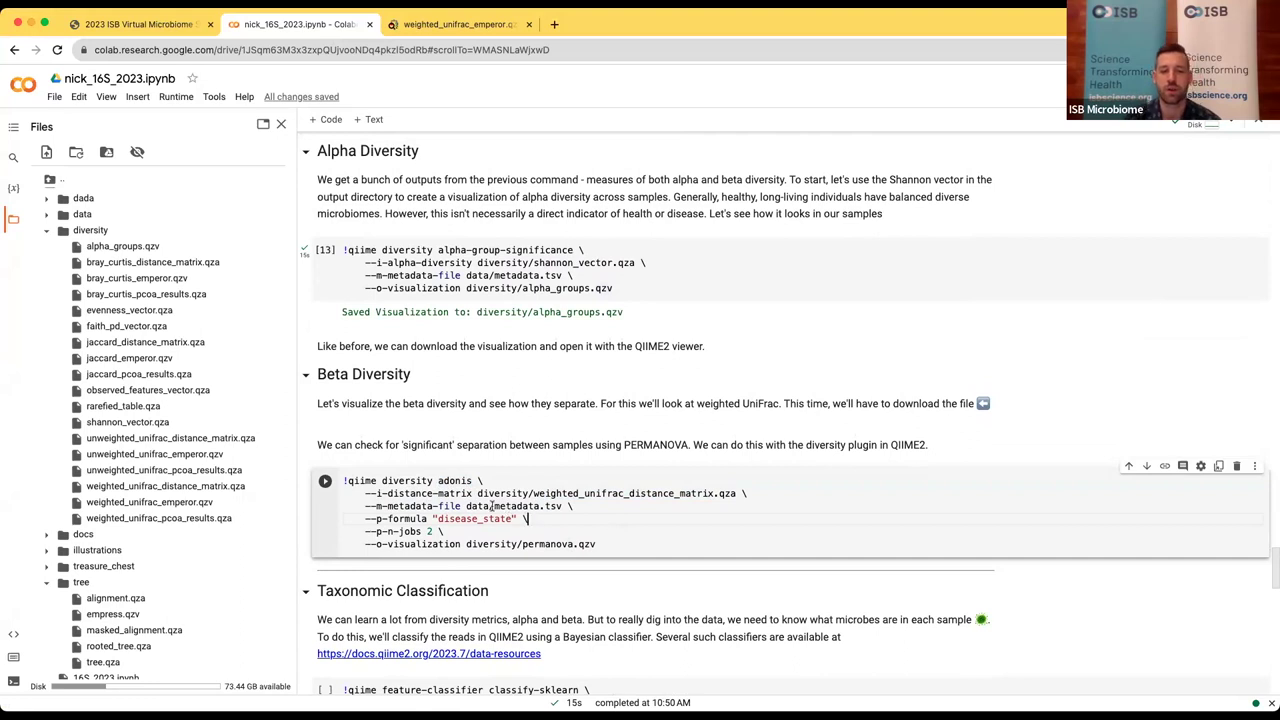
pyautogui.moveTo(493, 507); pyautogui.dragTo(569, 506)
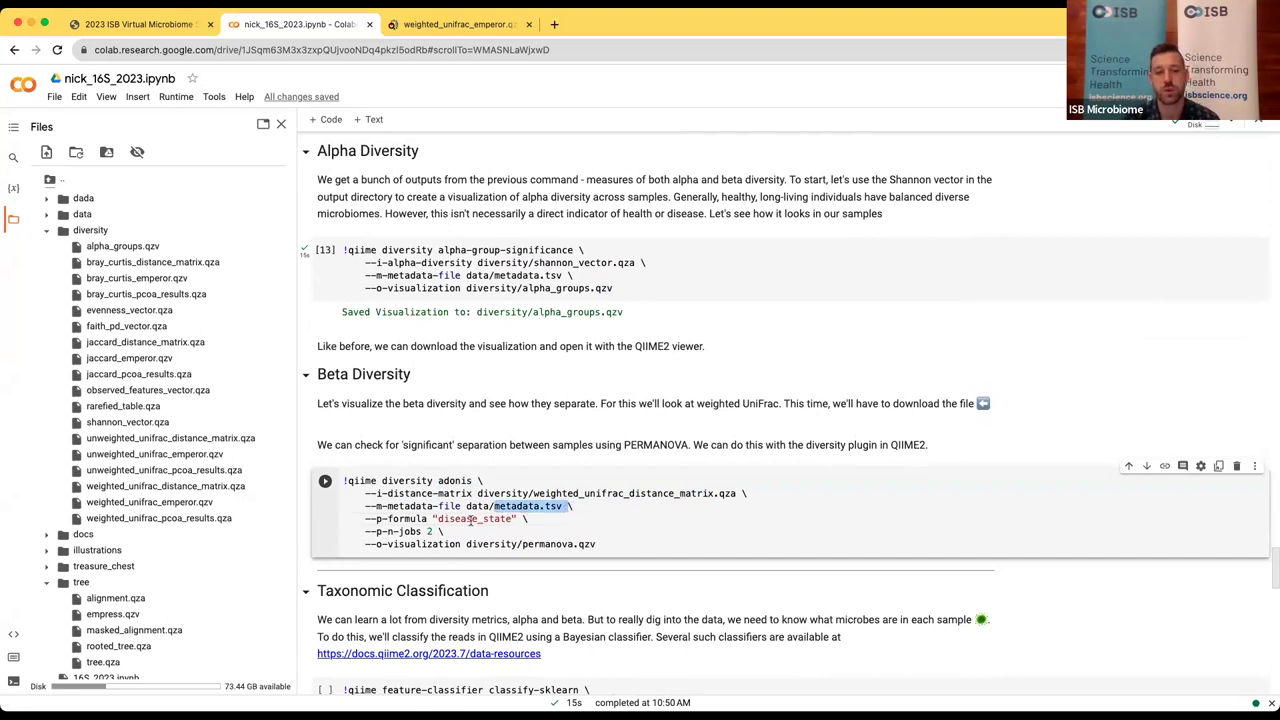
pyautogui.moveTo(437, 519); pyautogui.dragTo(514, 521)
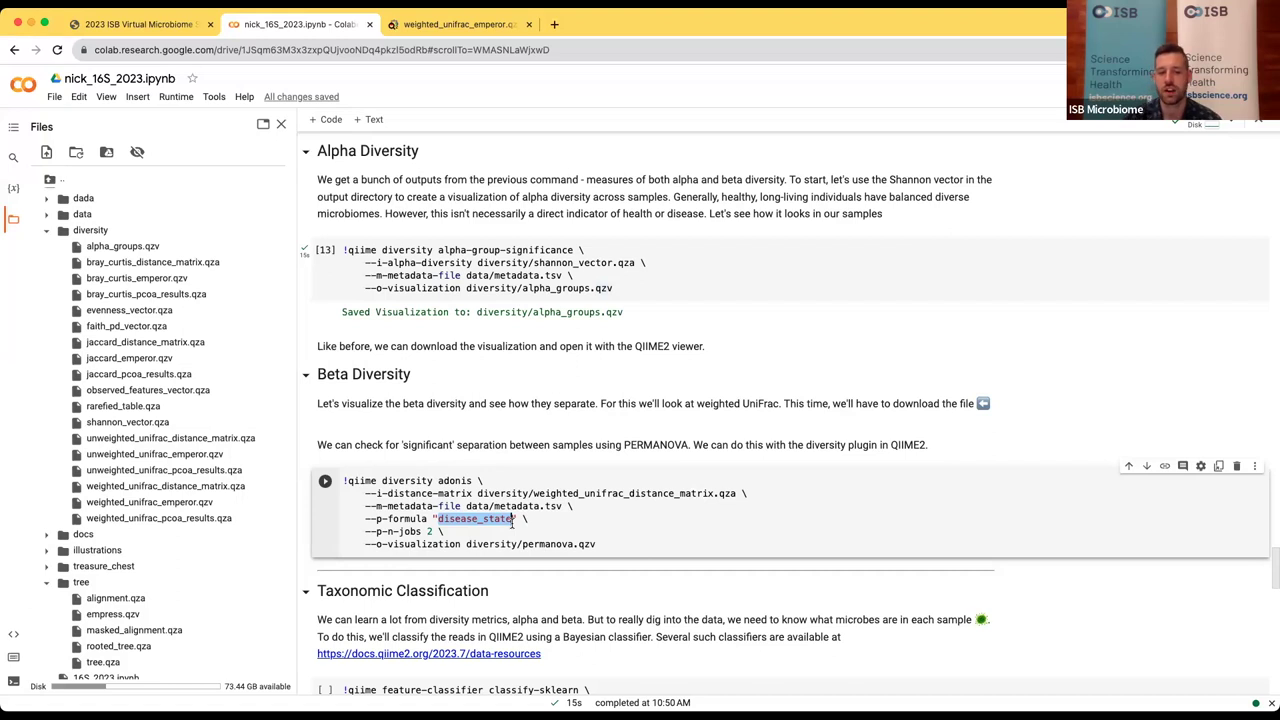
pyautogui.click(325, 483)
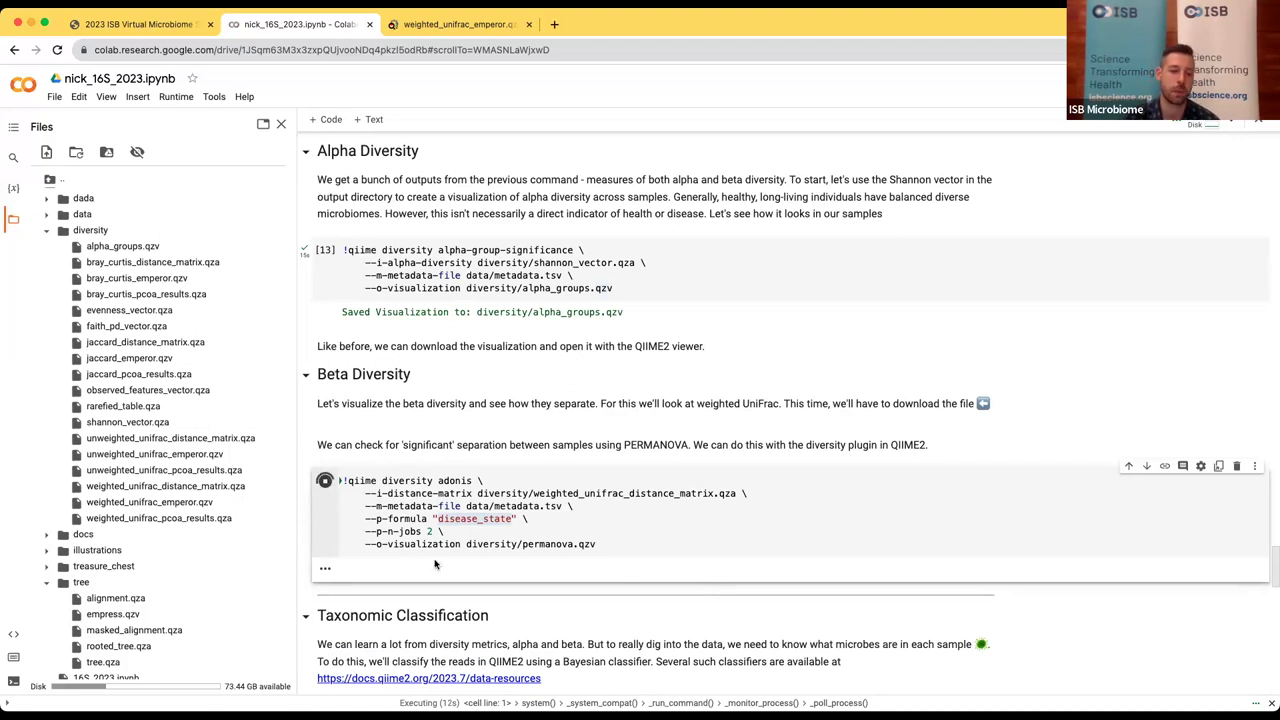
# Step: Scroll down to watch the adonis cell finish and save diversity/permanova.qzv
pyautogui.scroll(-1, 420, 558)
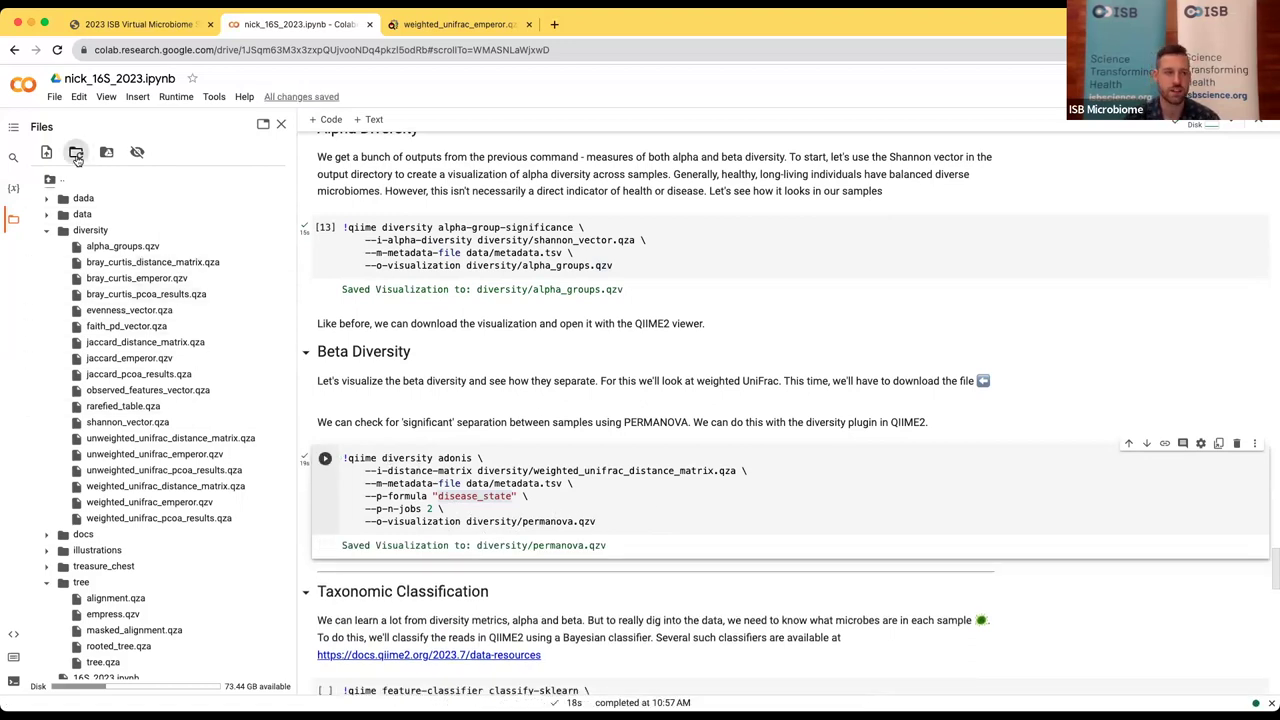
# Step: Refresh the Files pane, download diversity/permanova.qzv, and return to the weighted UniFrac Emperor tab
pyautogui.click(76, 158)
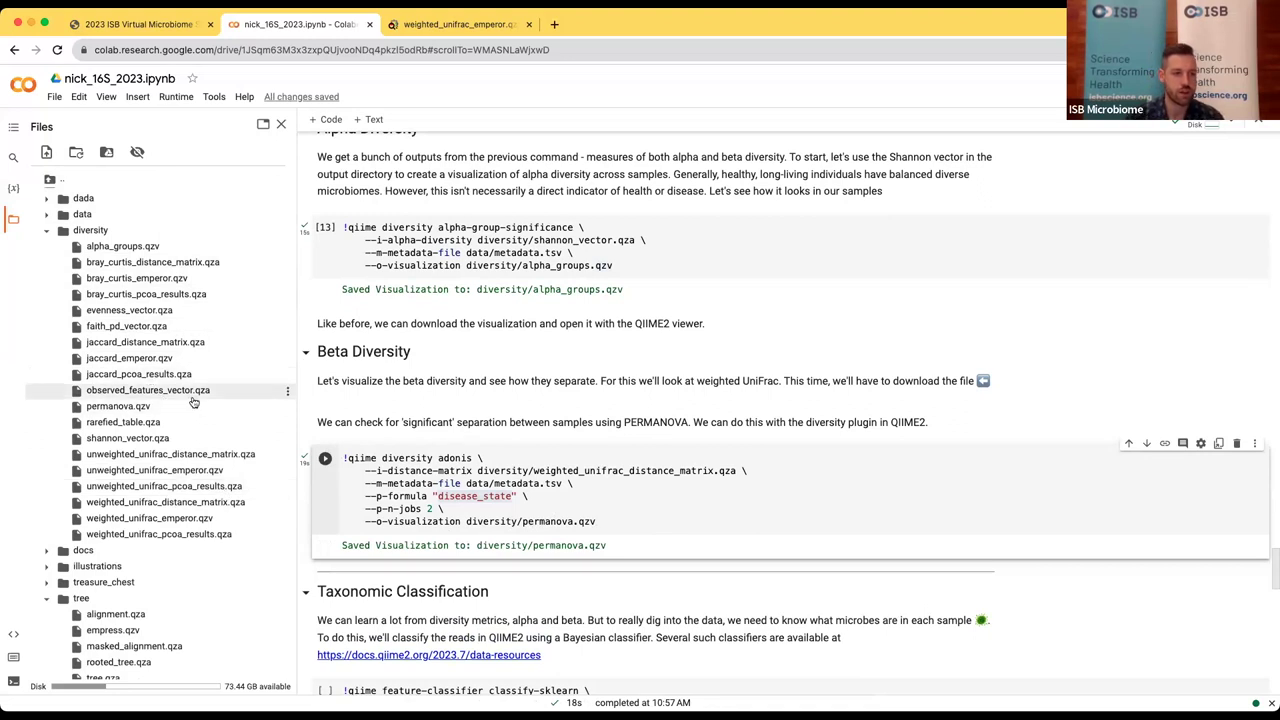
pyautogui.click(287, 408)
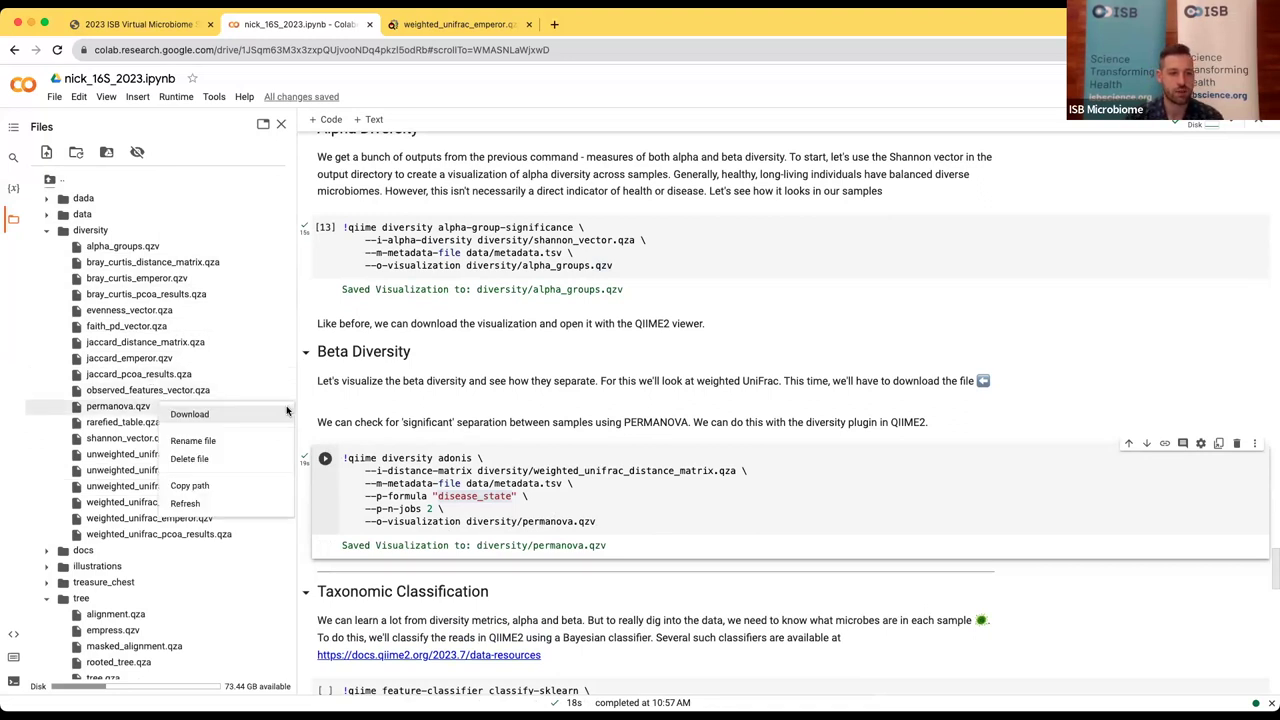
pyautogui.click(234, 418)
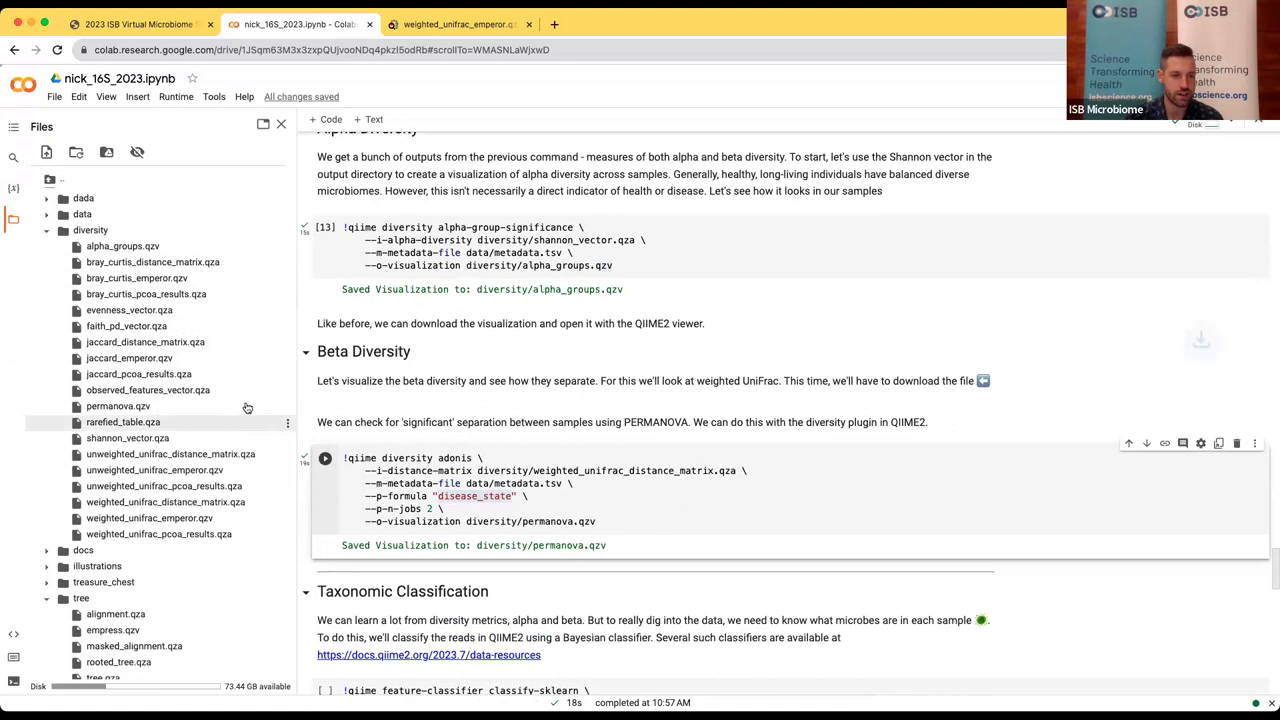
pyautogui.click(443, 24)
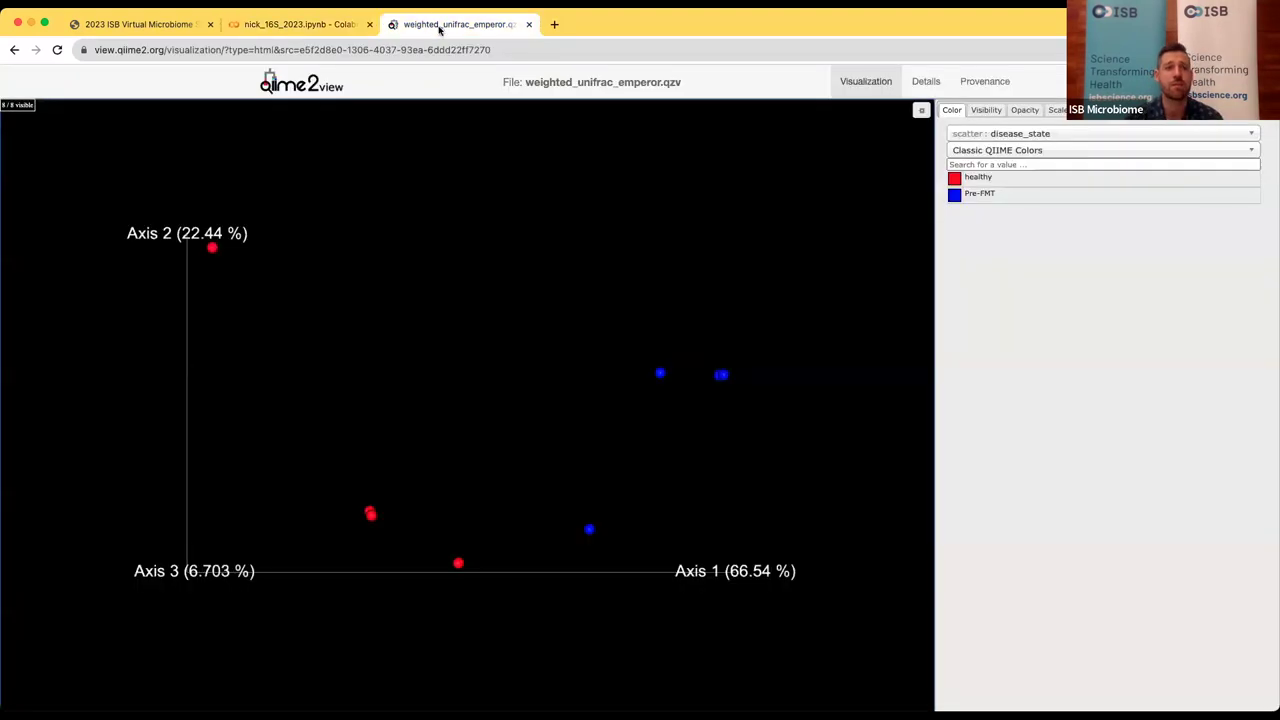
# Step: Leave the Emperor plot for the QIIME 2 View home page and load permanova.qzv
pyautogui.click(293, 92)
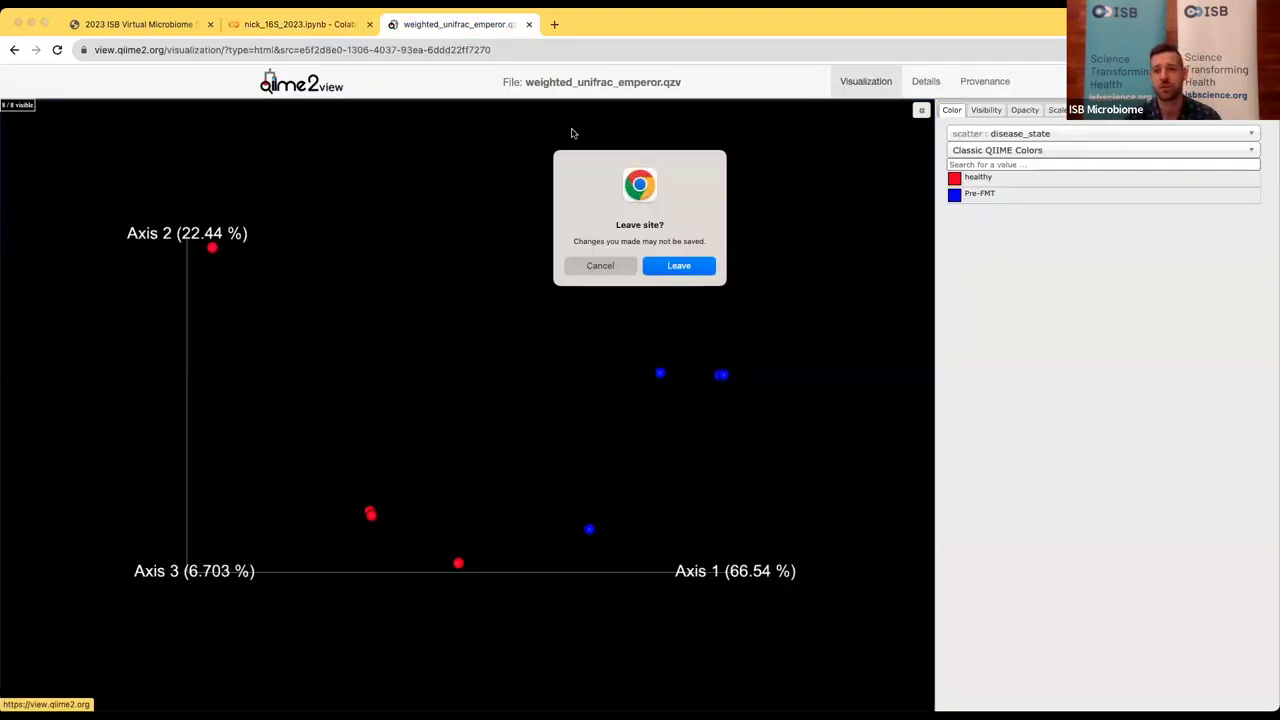
pyautogui.click(660, 268)
pyautogui.click(727, 253)
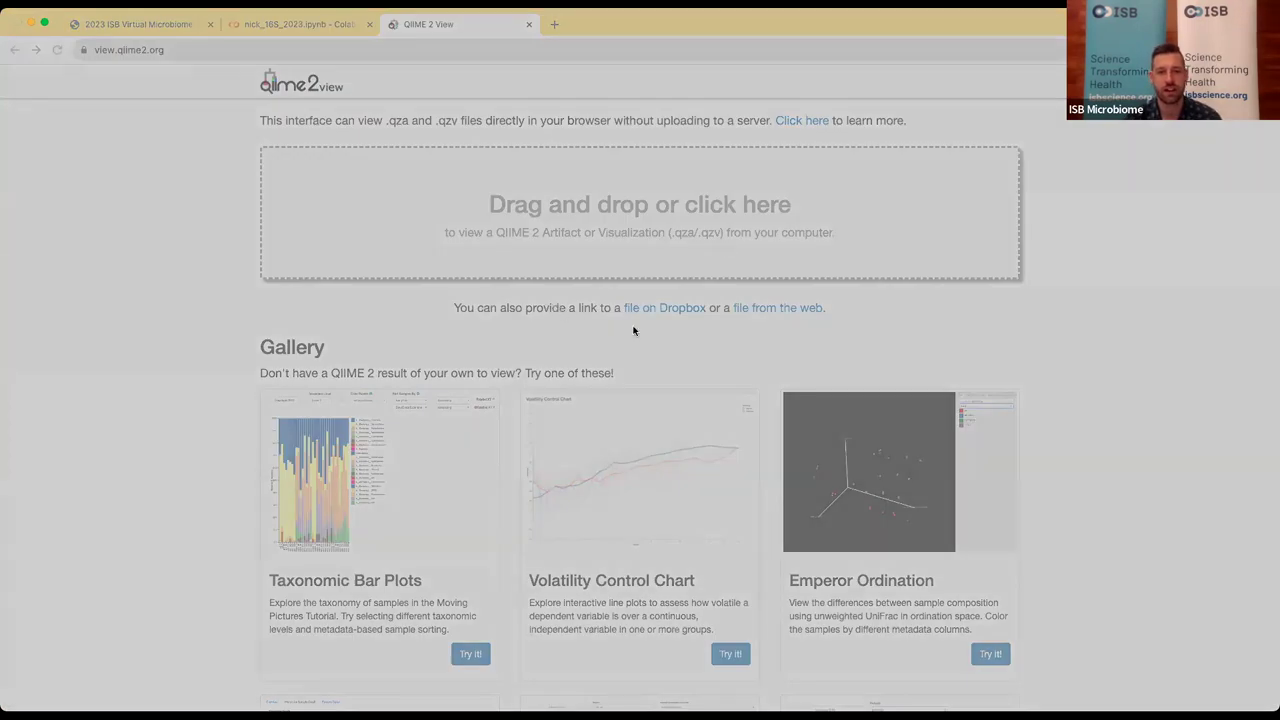
pyautogui.click(877, 490)
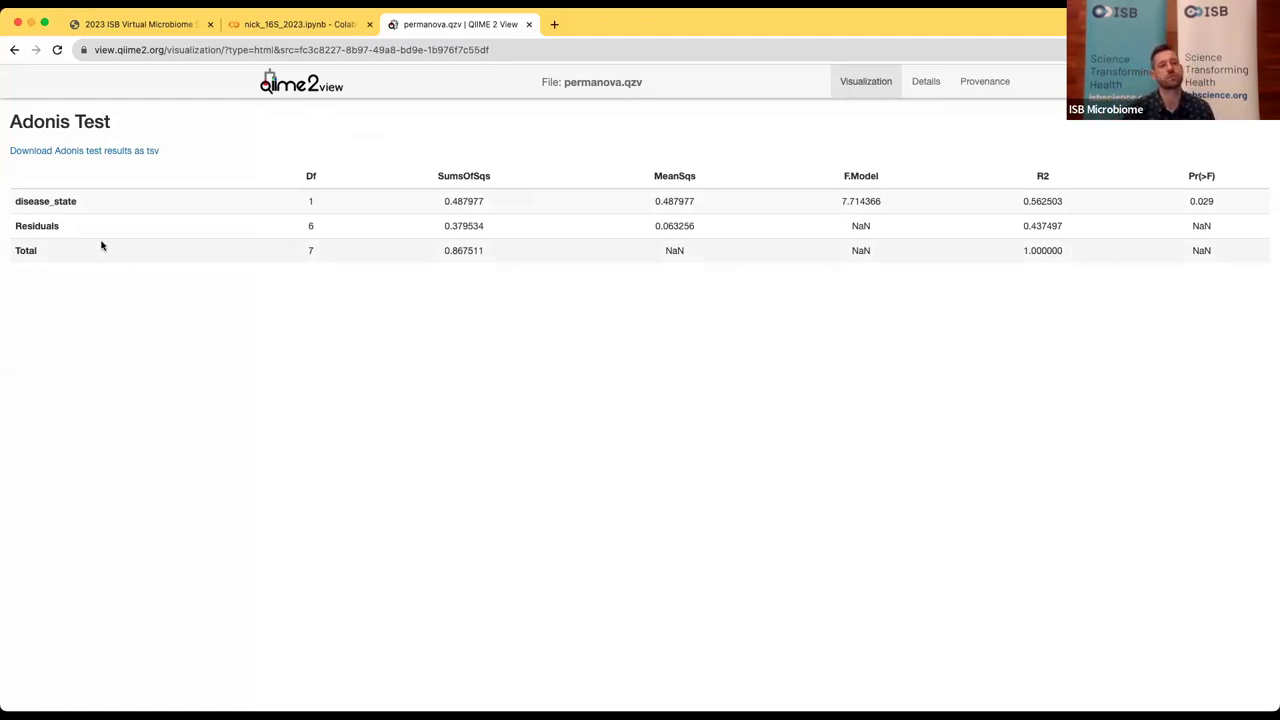
# Step: Highlight the disease_state row's F.Model 7.714366 and R2 0.562503 values
pyautogui.moveTo(82, 203); pyautogui.dragTo(4, 203)
pyautogui.click(105, 203)
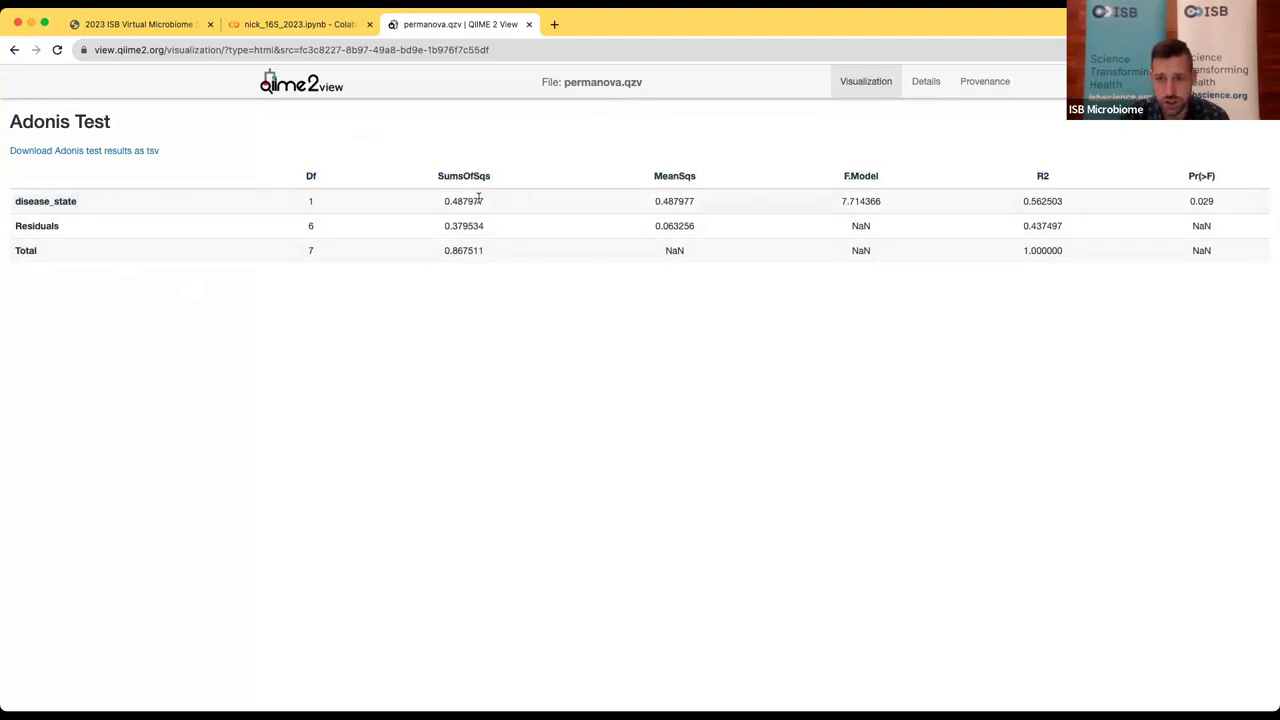
pyautogui.moveTo(883, 204); pyautogui.dragTo(819, 205)
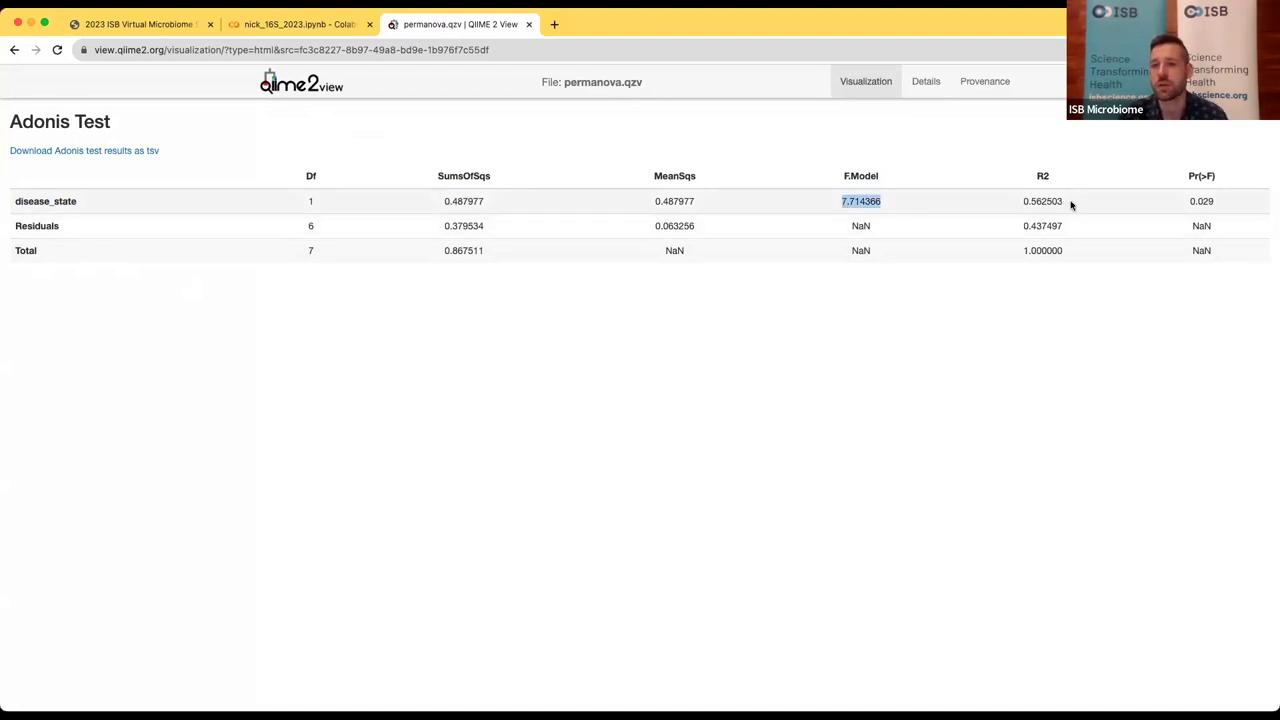
pyautogui.moveTo(1070, 203); pyautogui.dragTo(1006, 203)
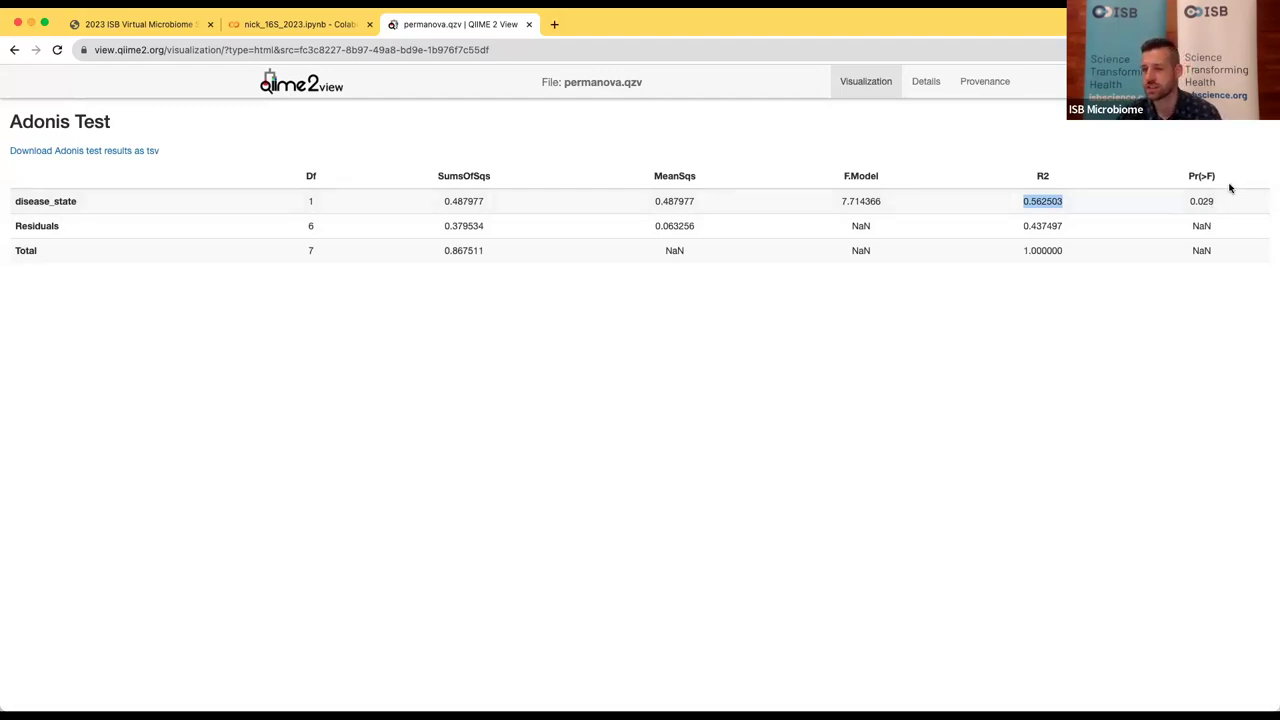
# Step: Highlight the Pr(>F) p-value 0.029, then return to the nick_16S_2023.ipynb Colab notebook
pyautogui.click(1226, 206)
pyautogui.doubleClick(1200, 204)
pyautogui.click(1182, 205)
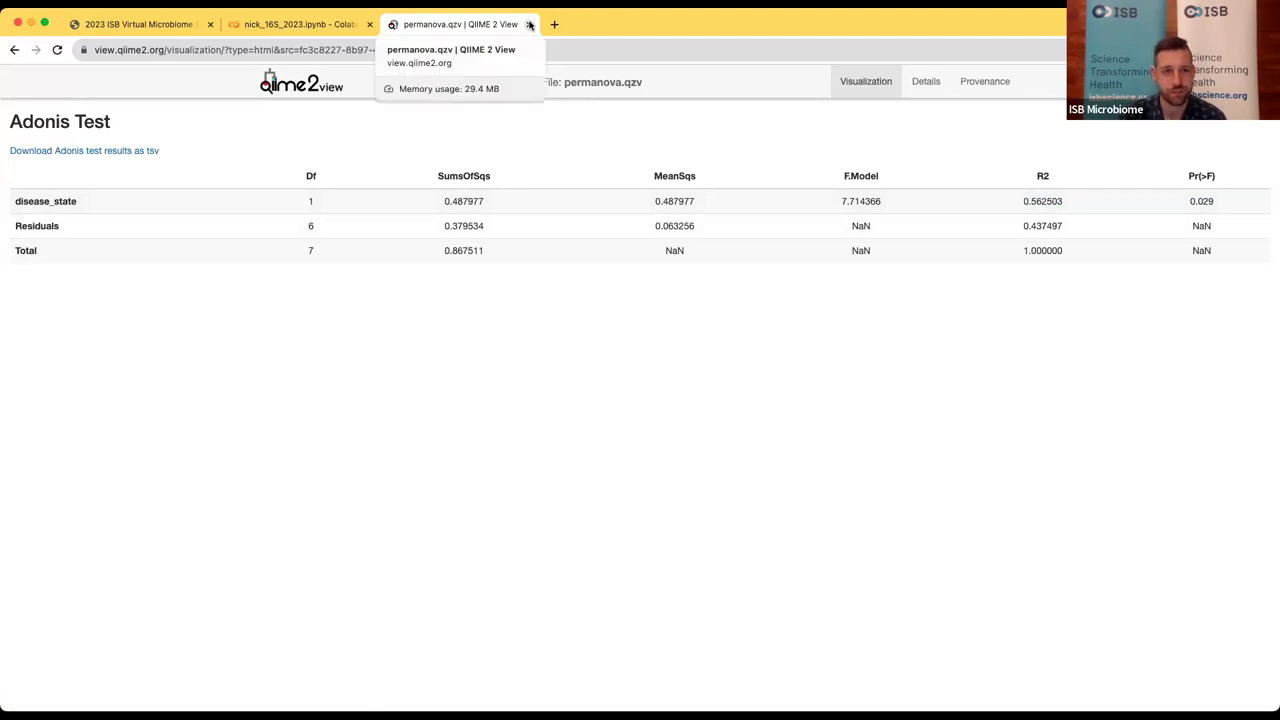
pyautogui.click(323, 34)
pyautogui.scroll(2, 505, 445)
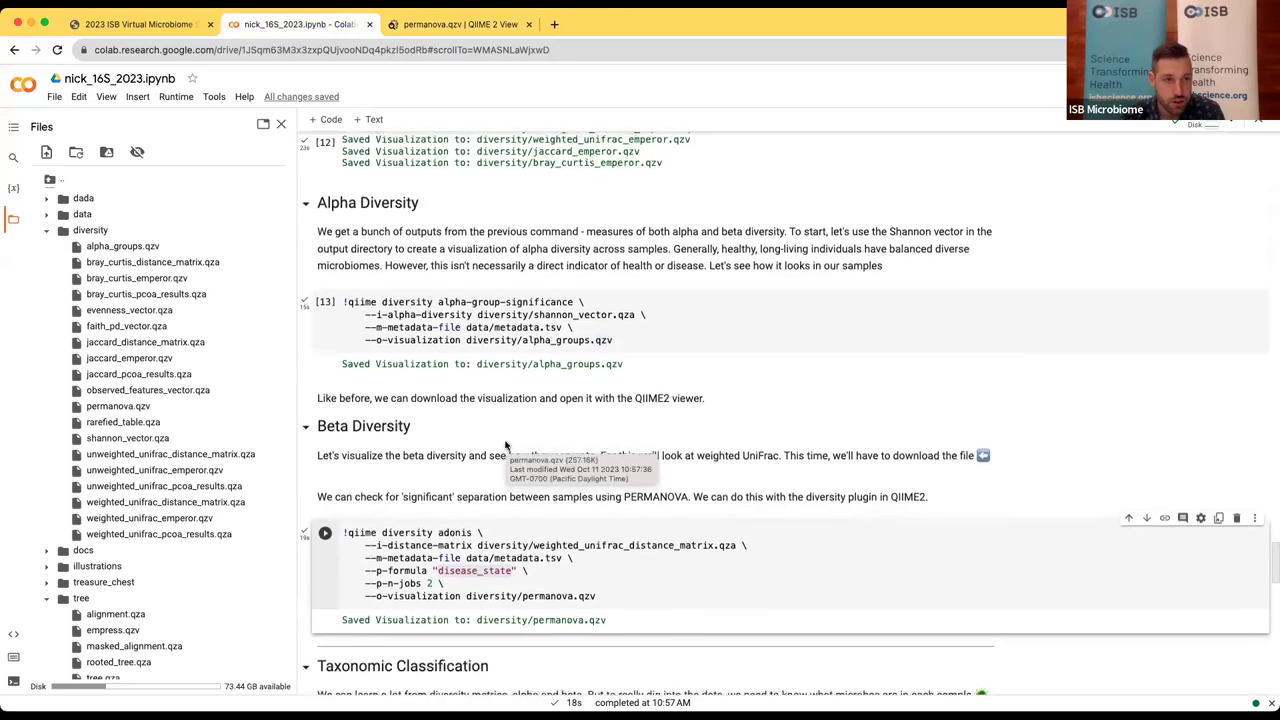
# Step: Advance the 2023 ISB Virtual Microbiome slides to the 'what organisms are in our sample' slide
pyautogui.click(137, 26)
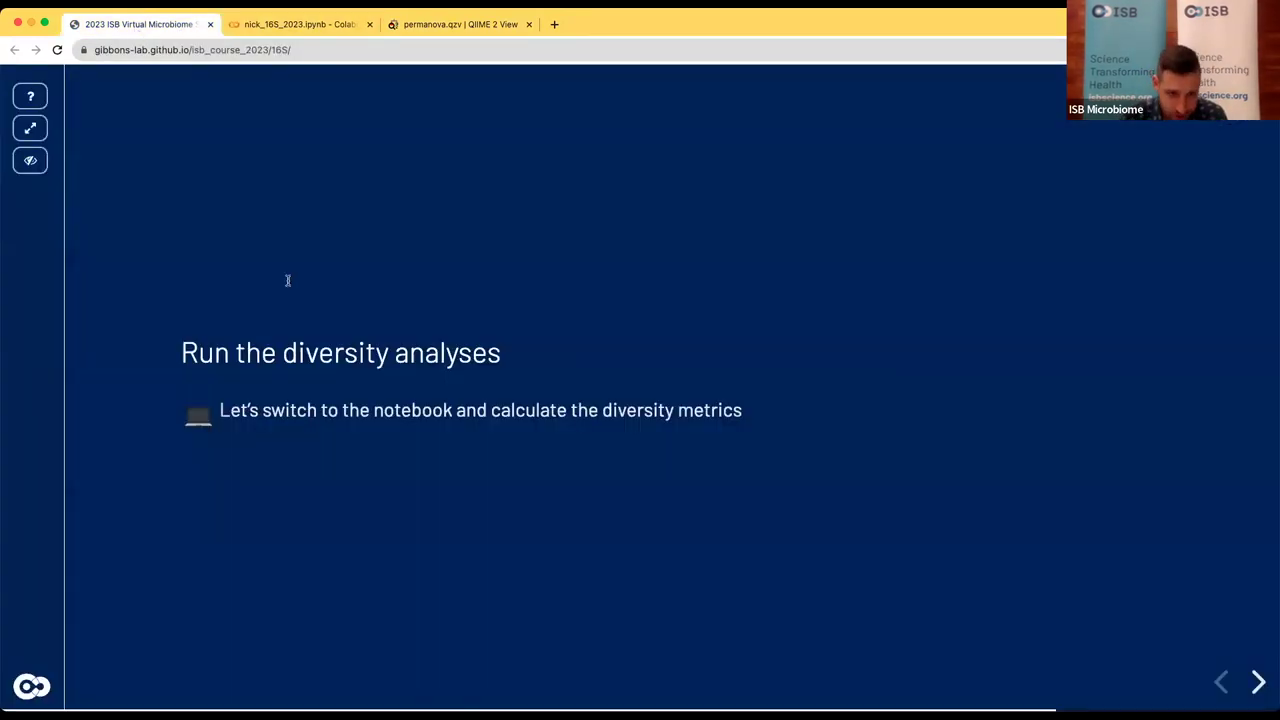
pyautogui.press('Right')
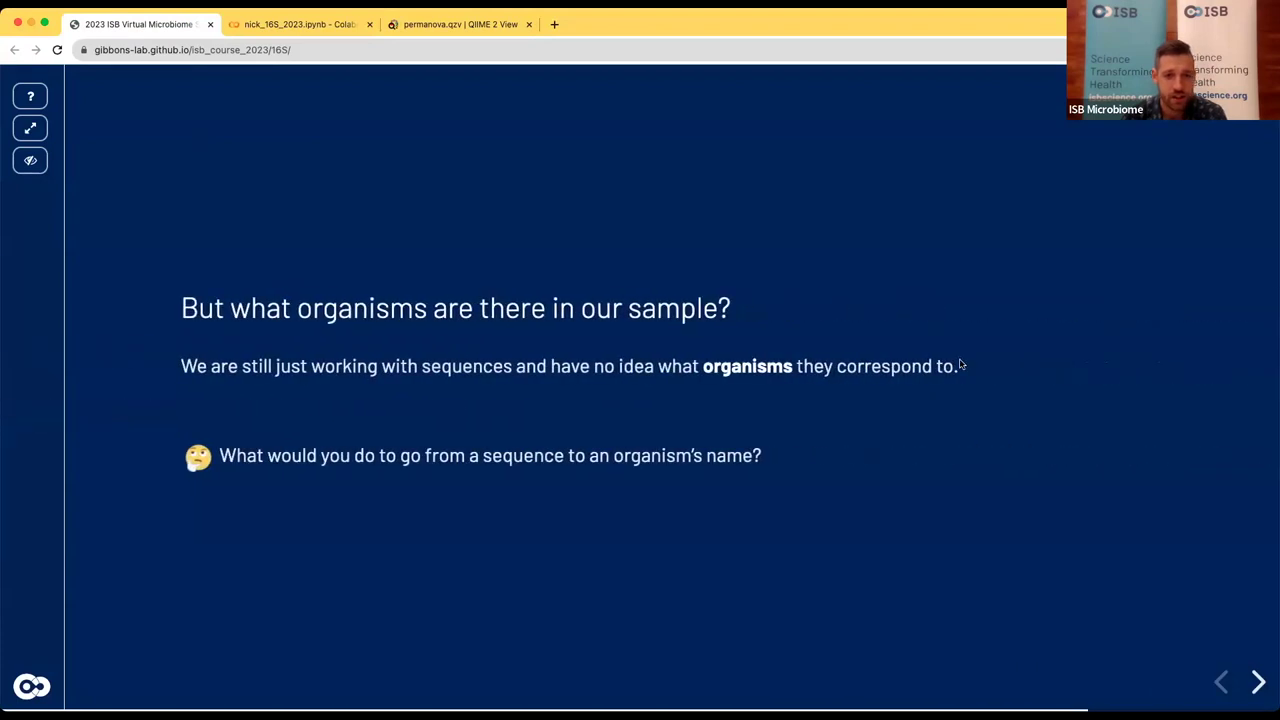
pyautogui.tripleClick(904, 325)
pyautogui.click(923, 289)
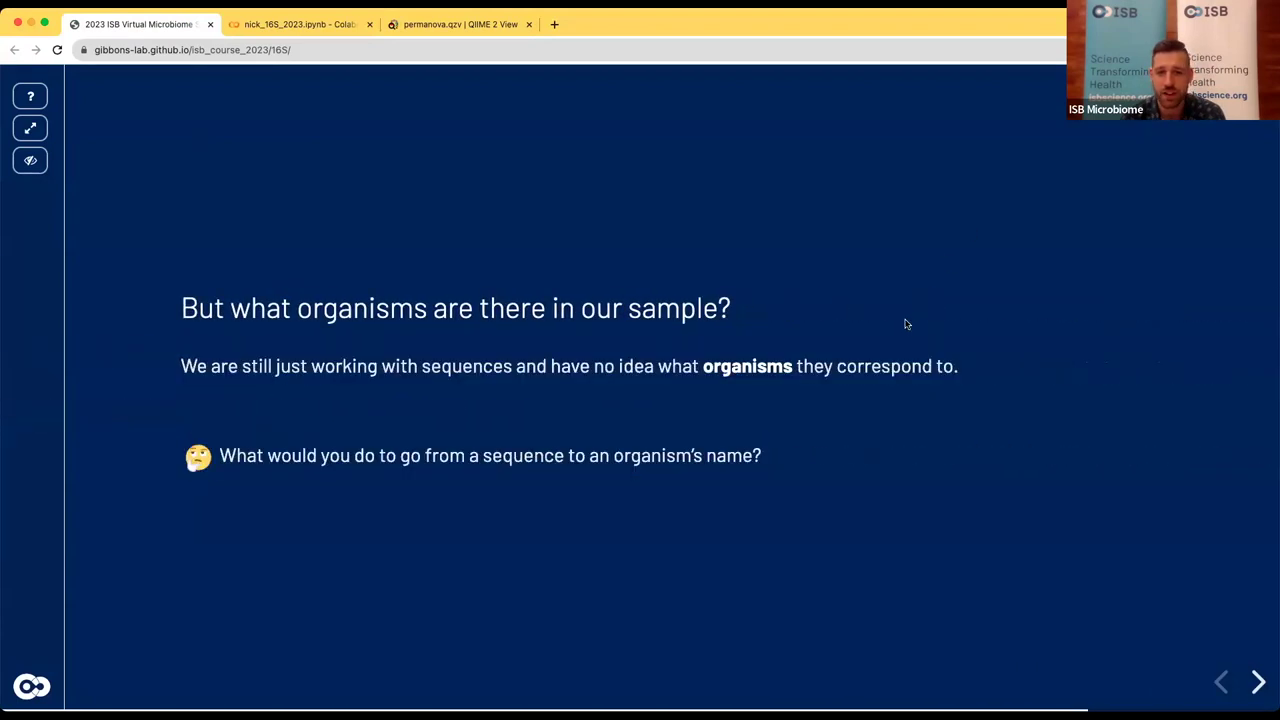